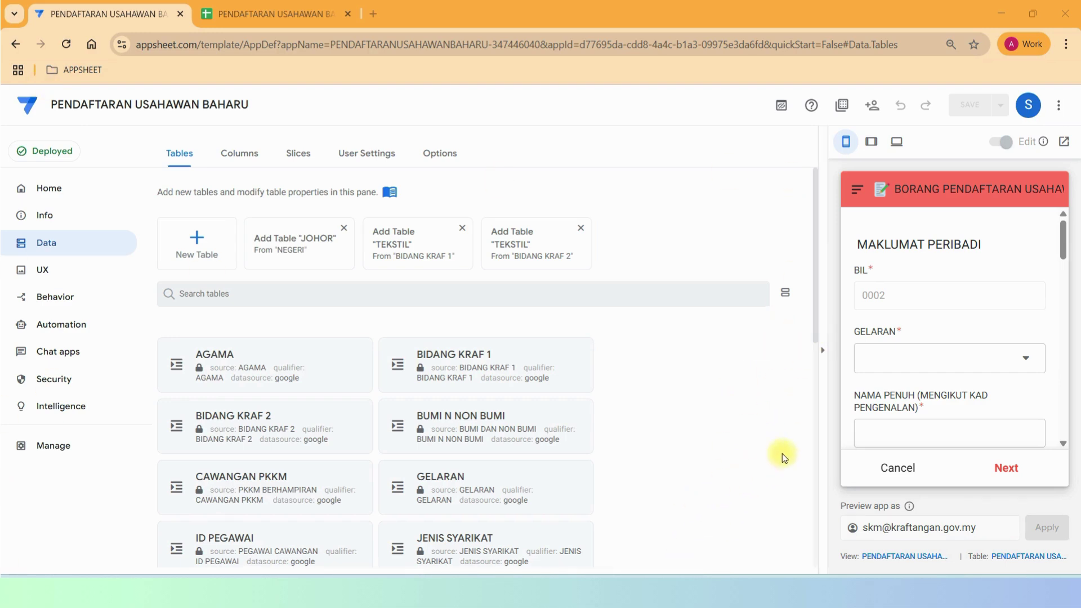
- Look through the app's data tables and the list of automation bots
{"action": "left_click_drag", "start_coordinate": [815, 322], "coordinate": [799, 437]}
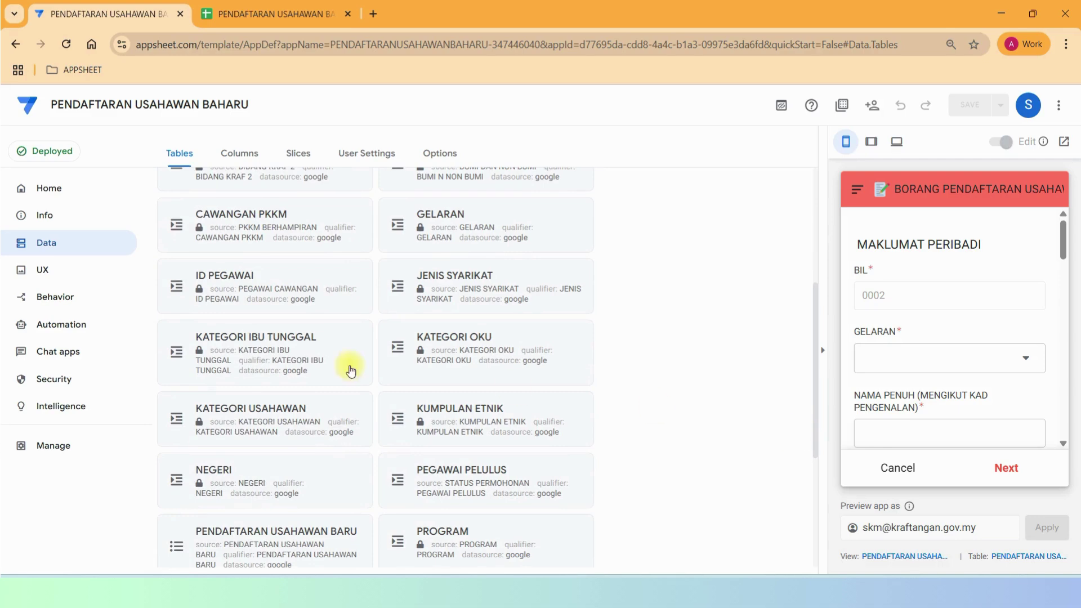
{"action": "scroll", "coordinate": [259, 350], "scroll_direction": "up", "scroll_amount": 5}
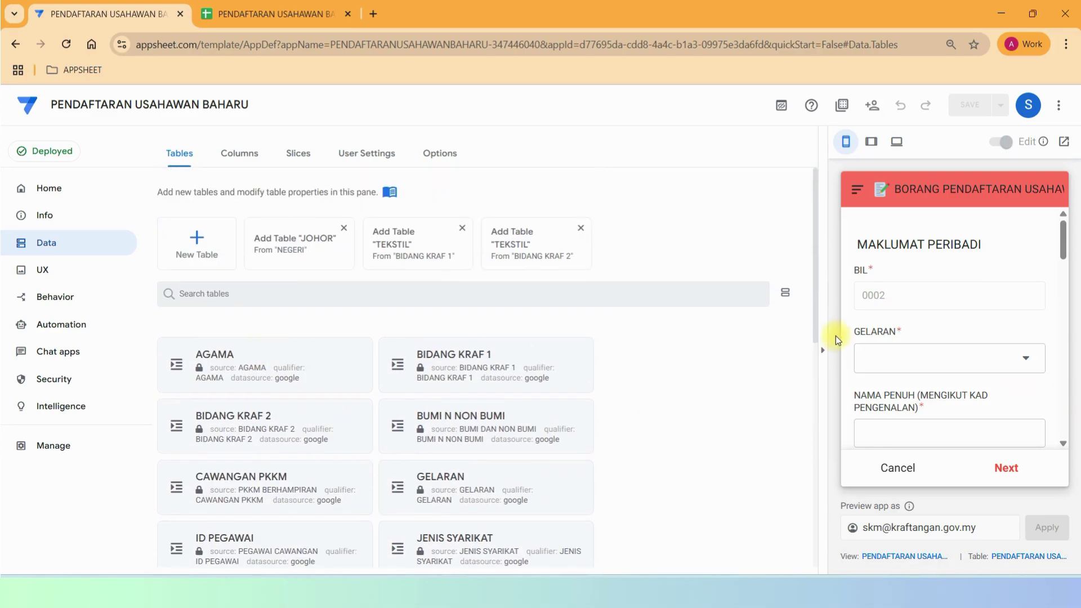
{"action": "left_click", "coordinate": [74, 323]}
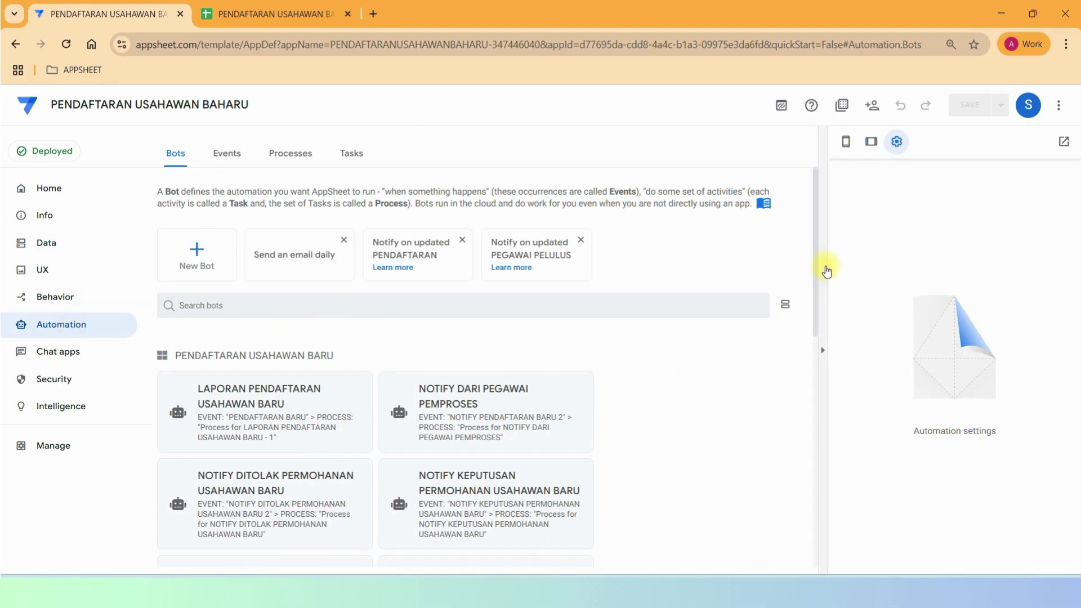
{"action": "left_click_drag", "start_coordinate": [815, 269], "coordinate": [835, 311]}
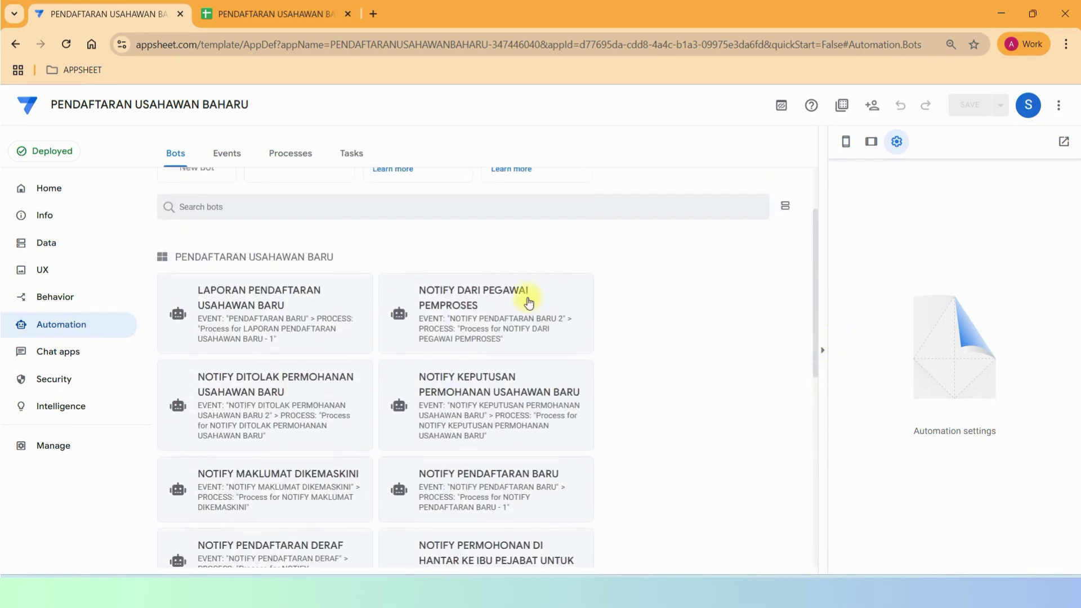
- Open the LAPORAN PENDAFTARAN USAHAWAN BARU bot and examine the file settings of its LAPORAN PDF 2 step
{"action": "left_click", "coordinate": [220, 297]}
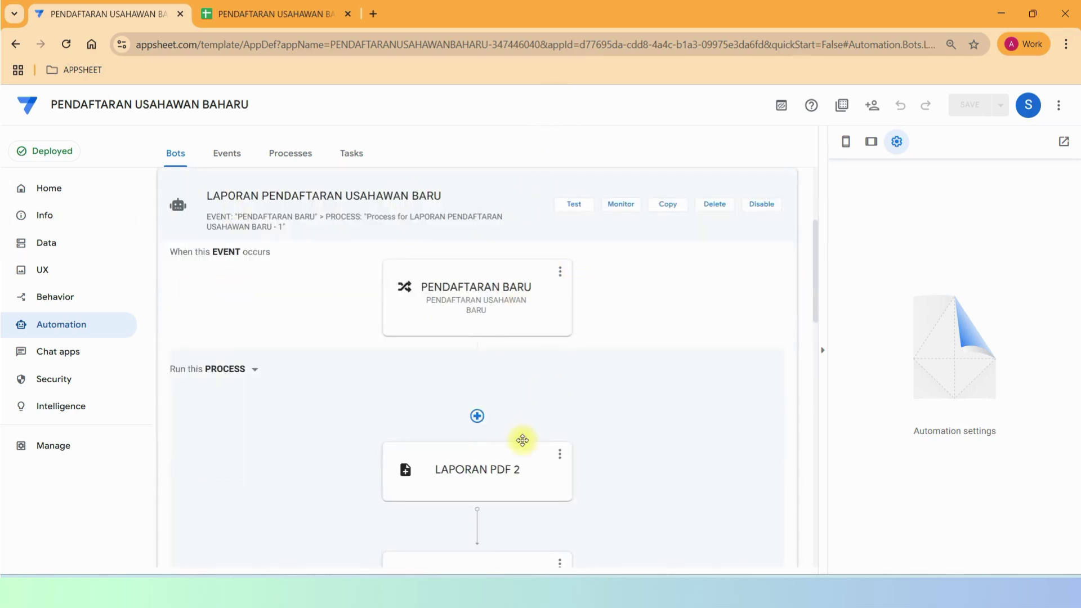
{"action": "left_click", "coordinate": [494, 470]}
{"action": "scroll", "coordinate": [1012, 363], "scroll_direction": "down", "scroll_amount": 5}
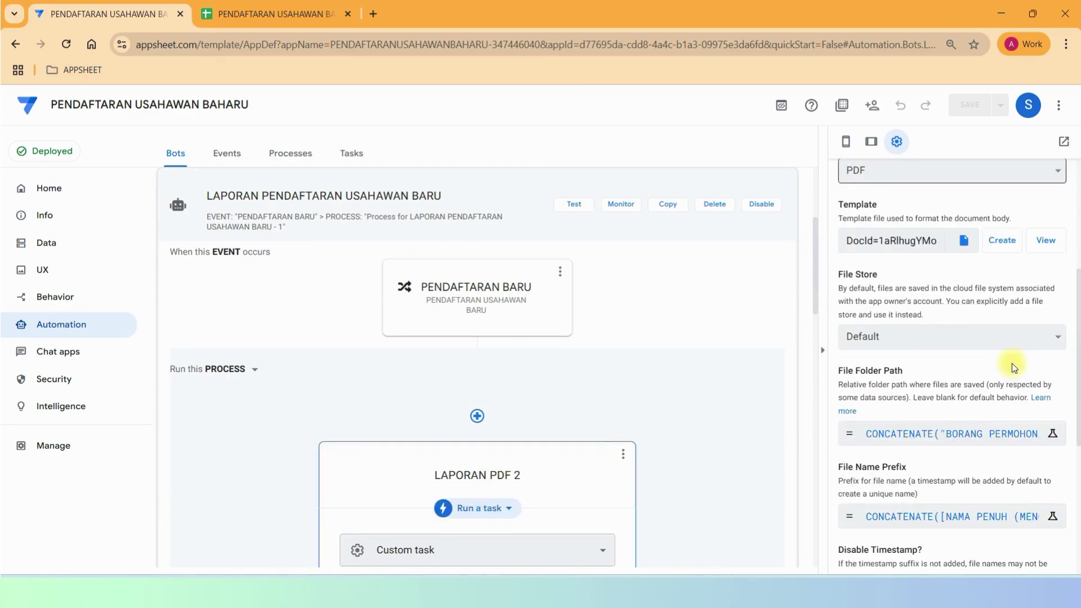
{"action": "scroll", "coordinate": [1012, 363], "scroll_direction": "down", "scroll_amount": 5}
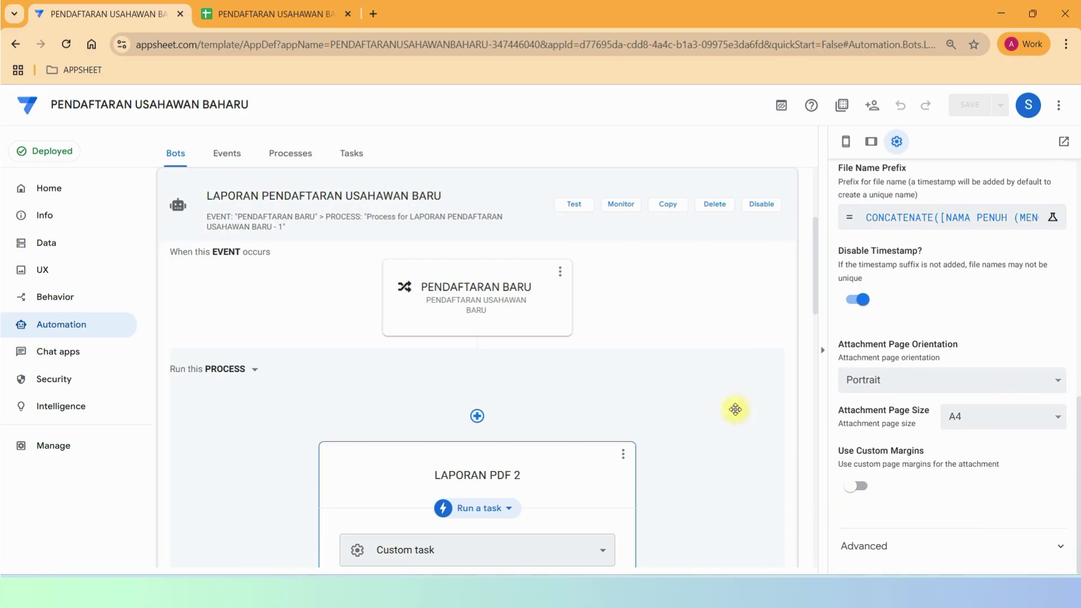
{"action": "scroll", "coordinate": [535, 340], "scroll_direction": "up", "scroll_amount": 3}
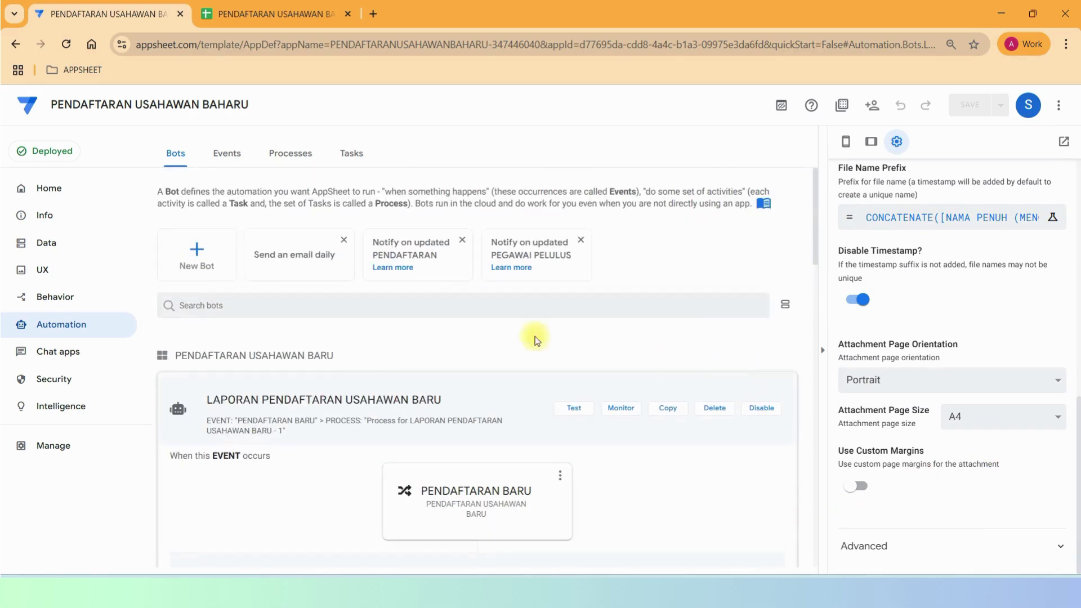
- Open the desktop preview of the app from the Data section and examine the MAKLUMAT PERIBADI page of the registration form
{"action": "left_click", "coordinate": [55, 249]}
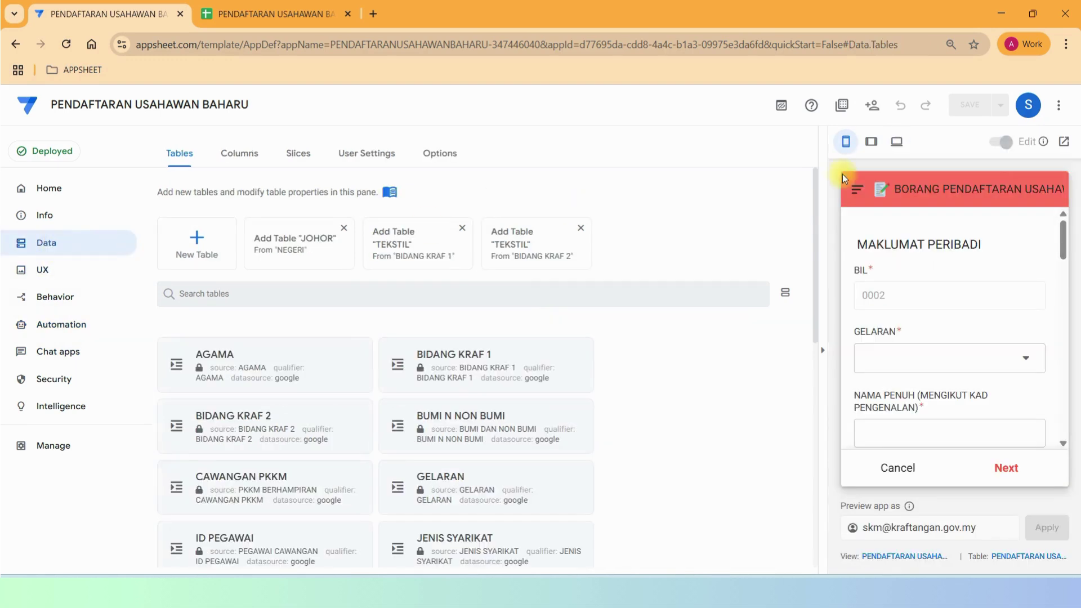
{"action": "left_click", "coordinate": [897, 143]}
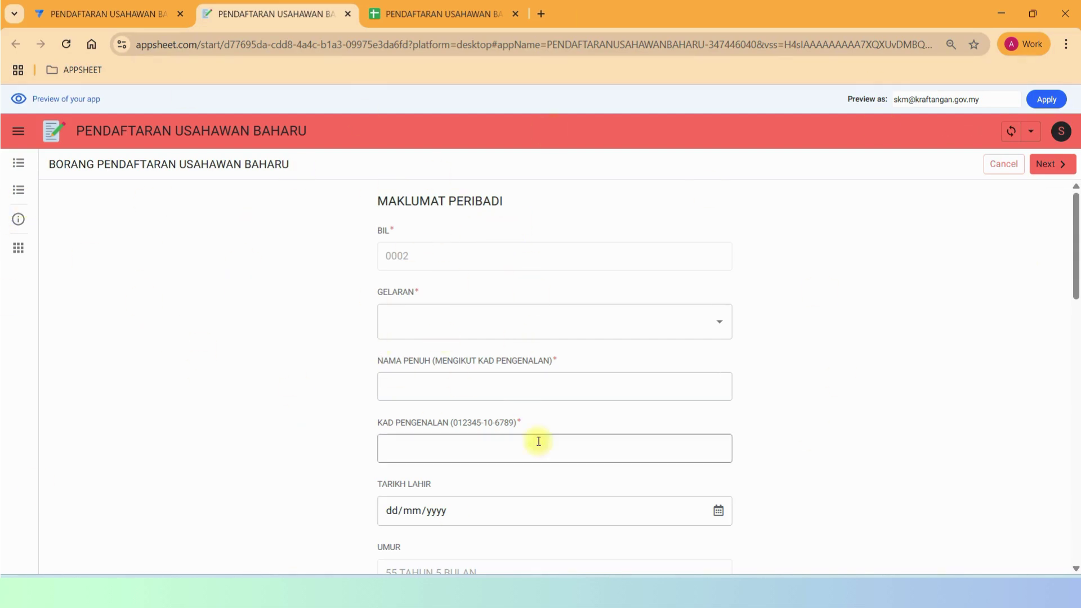
{"action": "scroll", "coordinate": [838, 323], "scroll_direction": "down", "scroll_amount": 15}
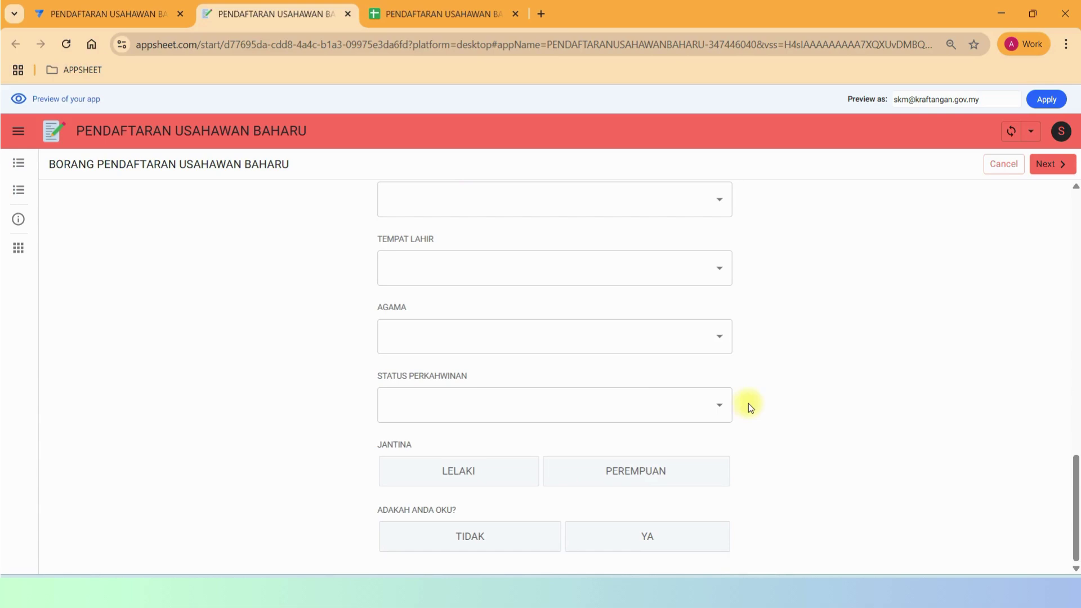
- Return to the app editor's automation bots and review the LAPORAN PENDAFTARAN USAHAWAN BARU process and its PDF file settings
{"action": "left_click", "coordinate": [69, 14]}
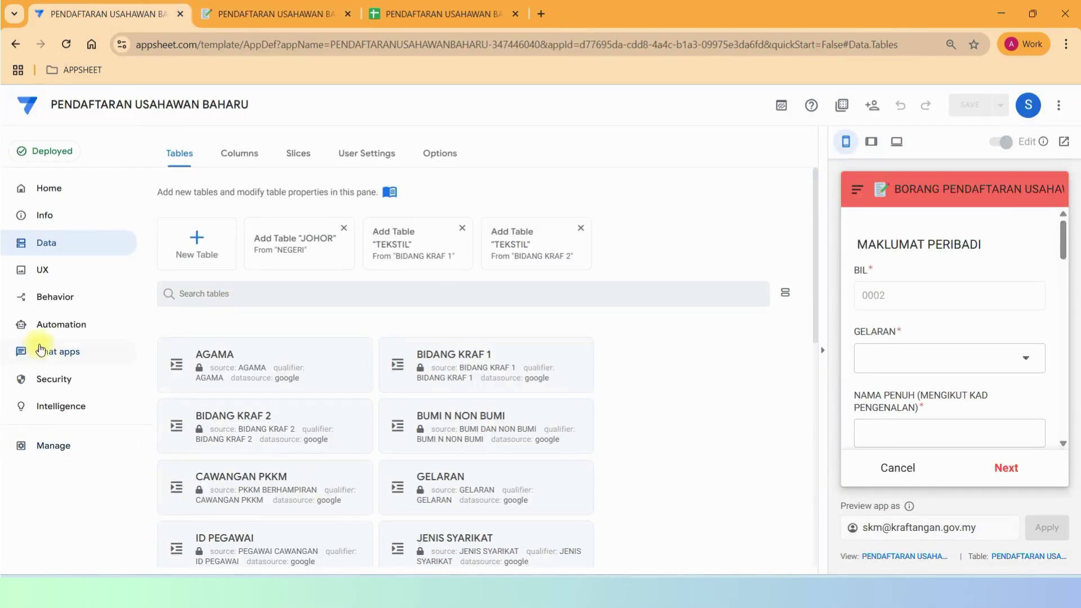
{"action": "left_click", "coordinate": [46, 326]}
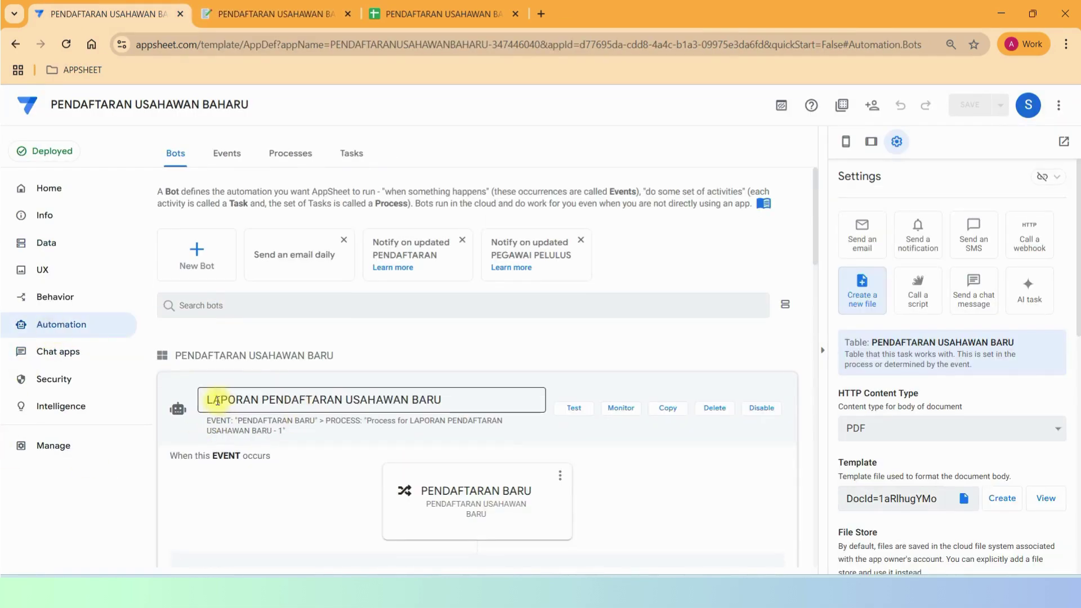
{"action": "left_click_drag", "start_coordinate": [210, 401], "coordinate": [466, 405]}
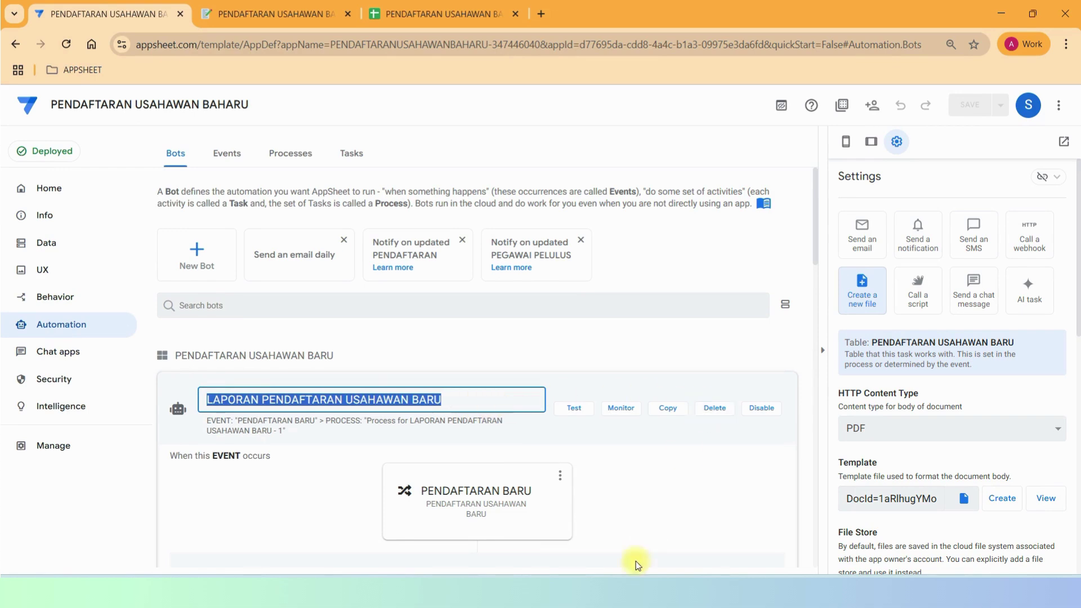
{"action": "scroll", "coordinate": [703, 496], "scroll_direction": "down", "scroll_amount": 10}
{"action": "scroll", "coordinate": [495, 365], "scroll_direction": "up", "scroll_amount": 5}
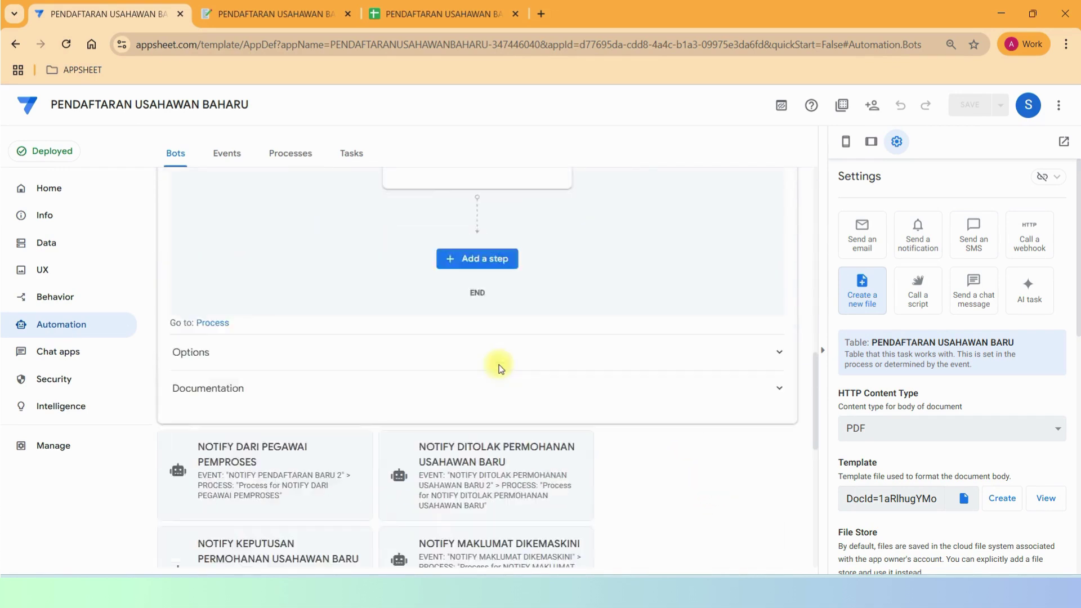
{"action": "scroll", "coordinate": [1069, 371], "scroll_direction": "down", "scroll_amount": 5}
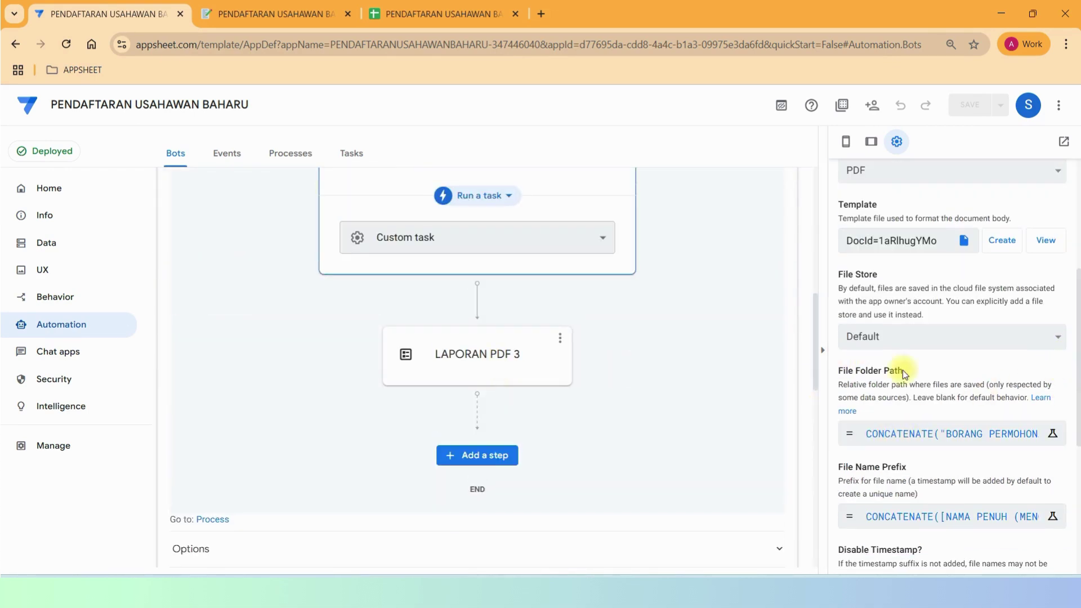
{"action": "scroll", "coordinate": [1069, 349], "scroll_direction": "down", "scroll_amount": 5}
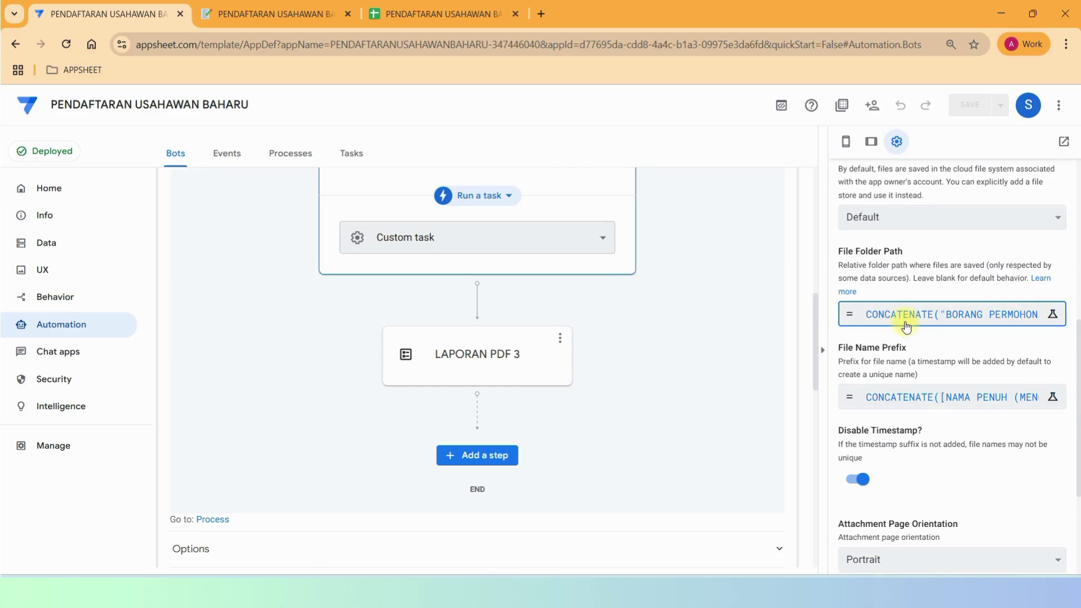
- Inspect the File Folder Path and File Name Prefix expressions of the LAPORAN PDF 2 task
{"action": "left_click", "coordinate": [893, 314]}
{"action": "left_click", "coordinate": [746, 530]}
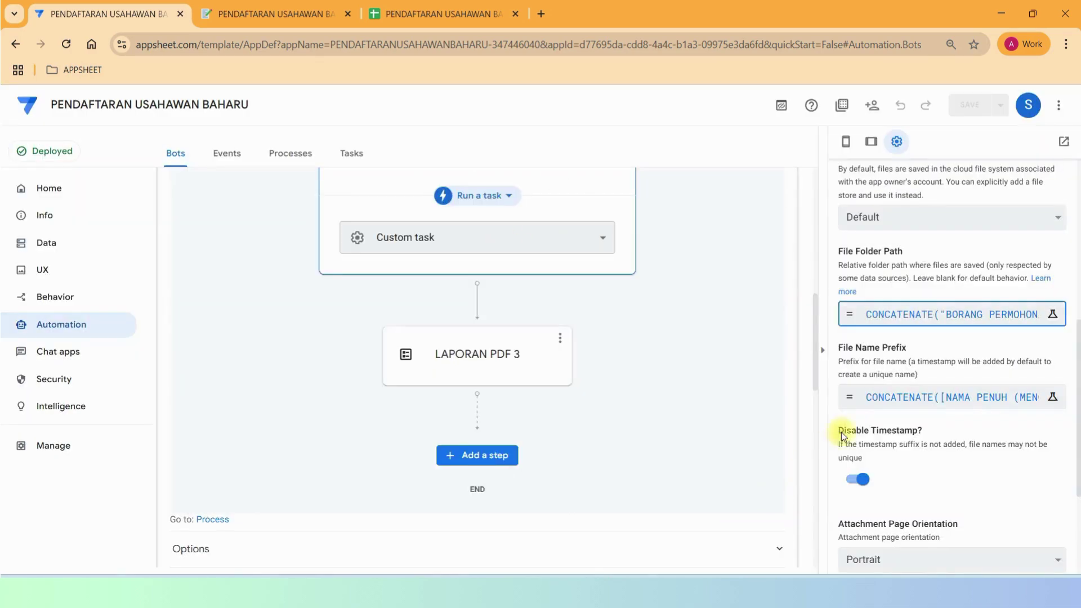
{"action": "left_click", "coordinate": [882, 400]}
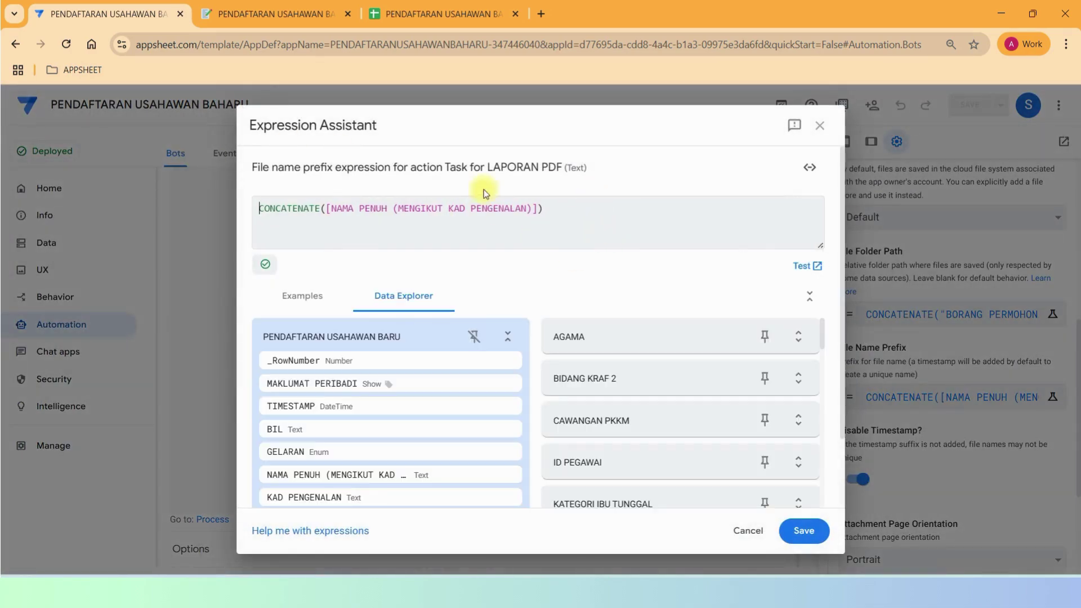
{"action": "scroll", "coordinate": [504, 187], "scroll_direction": "down", "scroll_amount": 2}
{"action": "scroll", "coordinate": [562, 198], "scroll_direction": "up", "scroll_amount": 2}
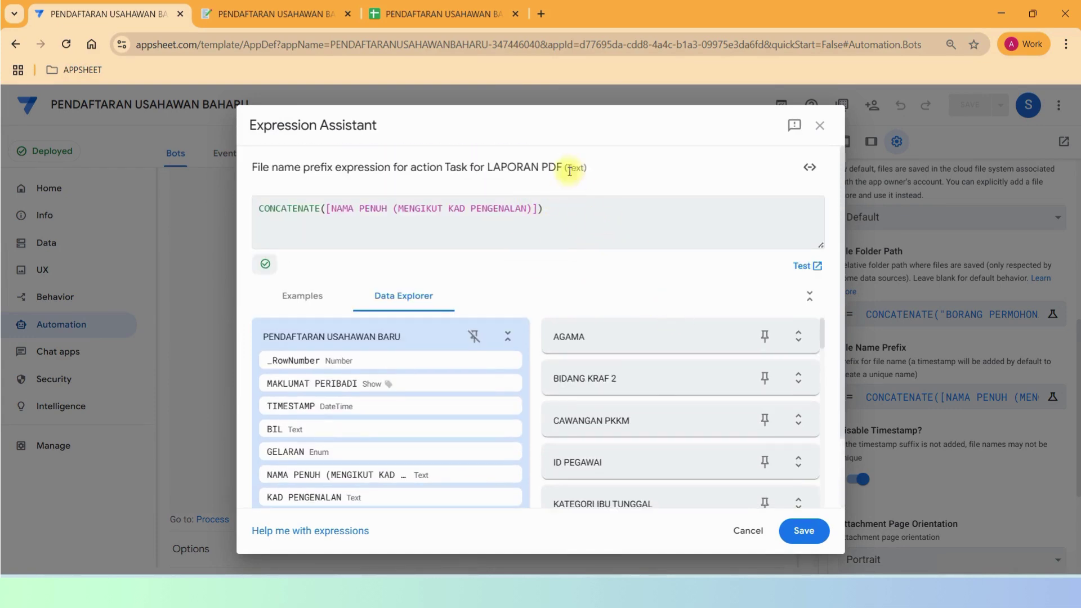
{"action": "left_click", "coordinate": [621, 218]}
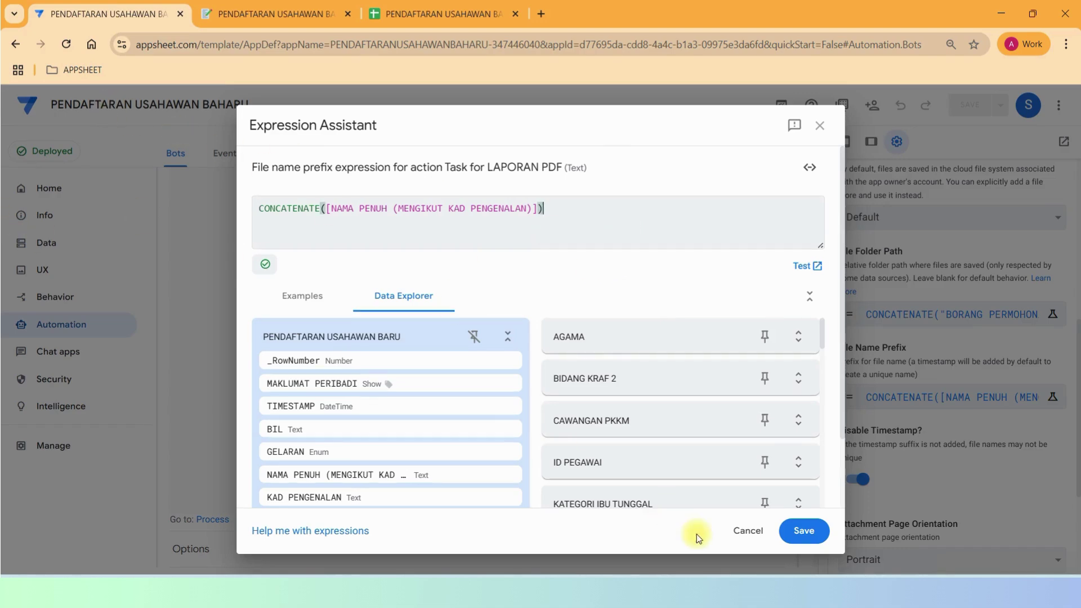
{"action": "left_click", "coordinate": [757, 533]}
{"action": "scroll", "coordinate": [1036, 329], "scroll_direction": "down", "scroll_amount": 3}
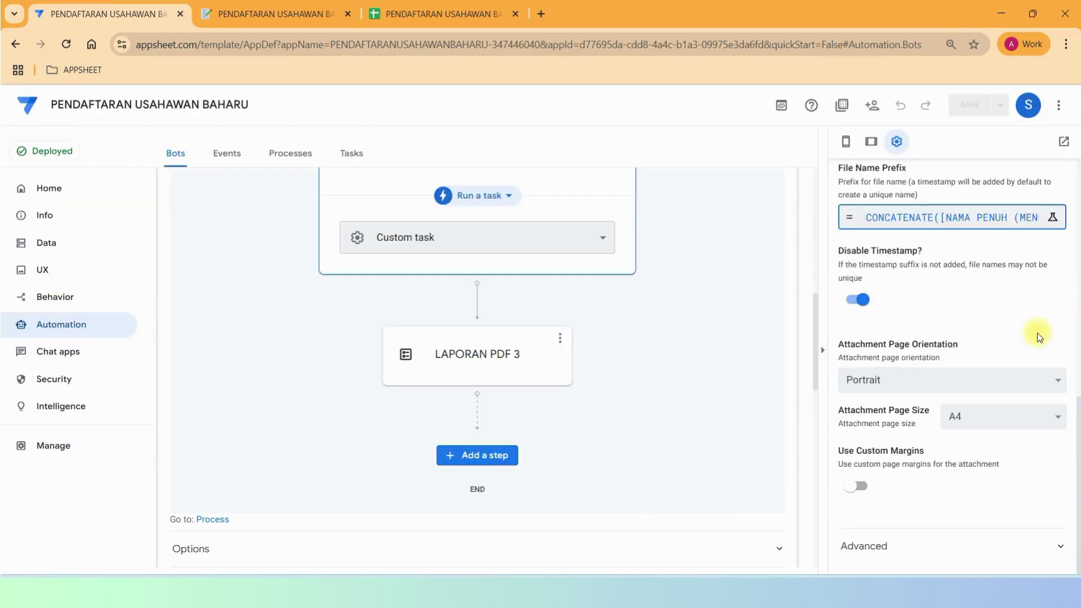
- Examine the LAPORAN PDF 3 data action, checking the LAPORAN PDF column it sets and its value expression
{"action": "scroll", "coordinate": [1037, 333], "scroll_direction": "up", "scroll_amount": 10}
{"action": "left_click", "coordinate": [447, 355]}
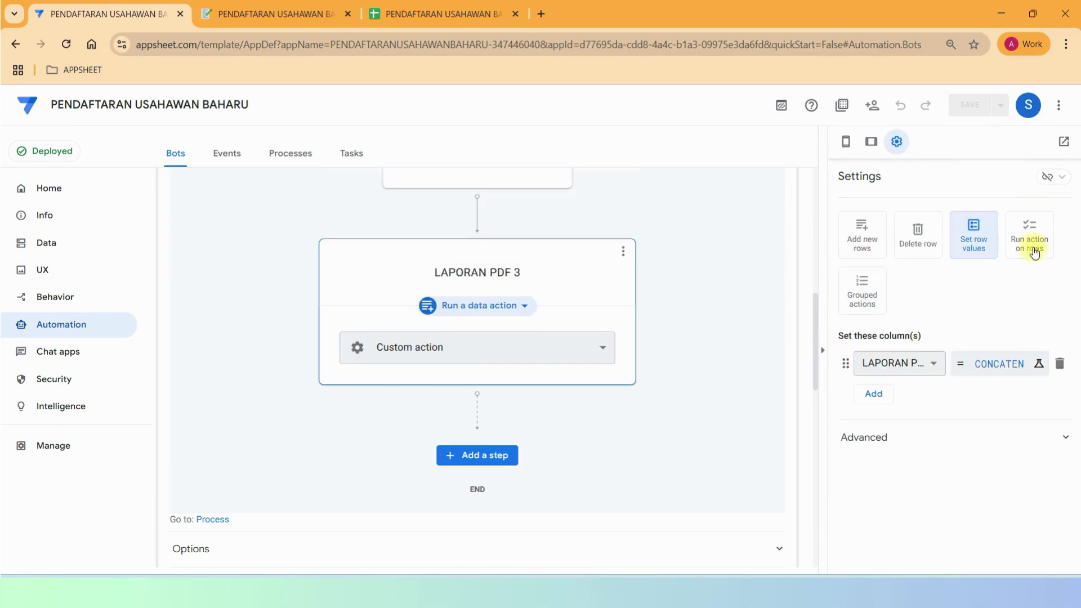
{"action": "left_click", "coordinate": [905, 365]}
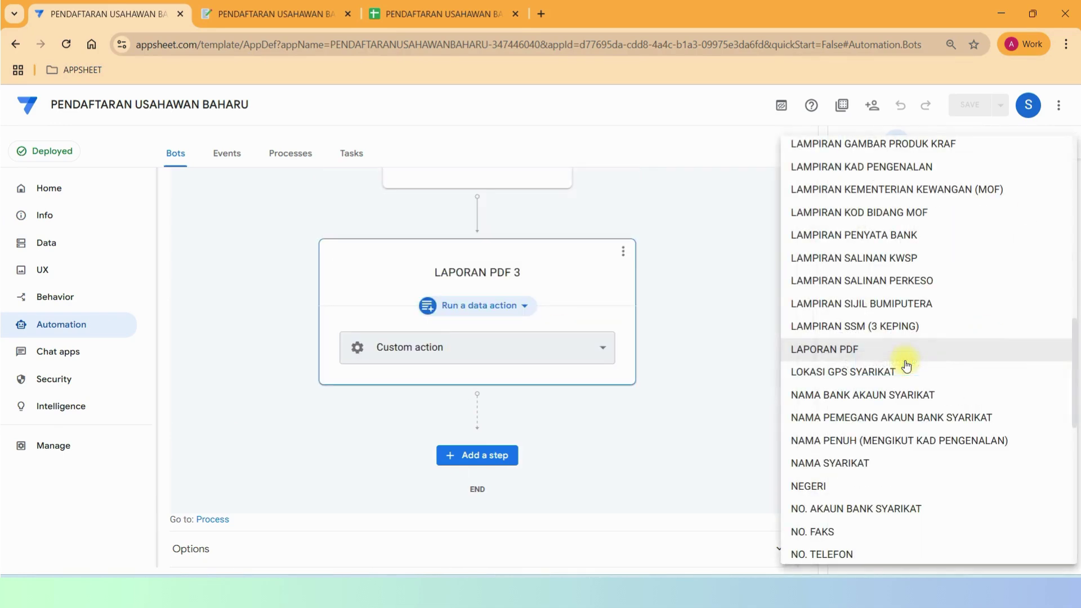
{"action": "left_click", "coordinate": [865, 350]}
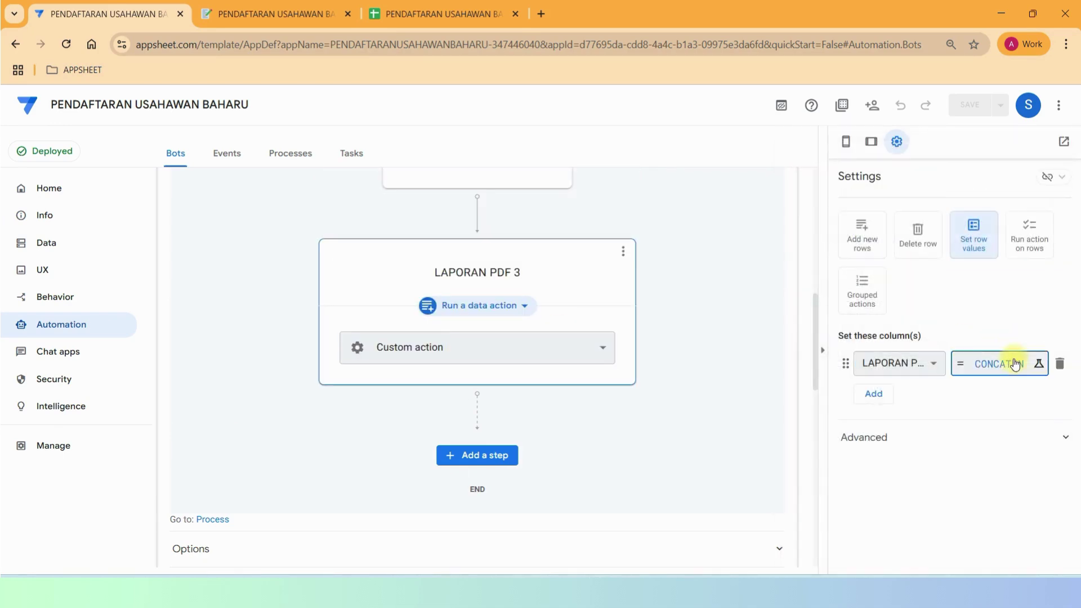
{"action": "left_click", "coordinate": [1016, 363]}
{"action": "left_click", "coordinate": [749, 532]}
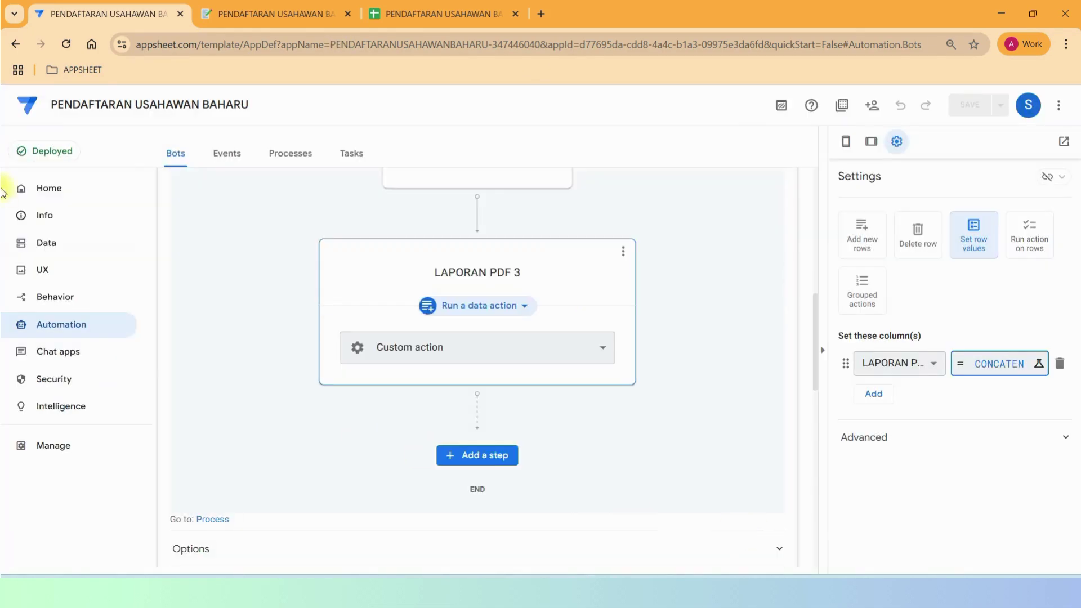
- Collapse the LAPORAN PENDAFTARAN USAHAWAN BARU bot and look through the list of notification bots
{"action": "scroll", "coordinate": [754, 356], "scroll_direction": "down", "scroll_amount": 10}
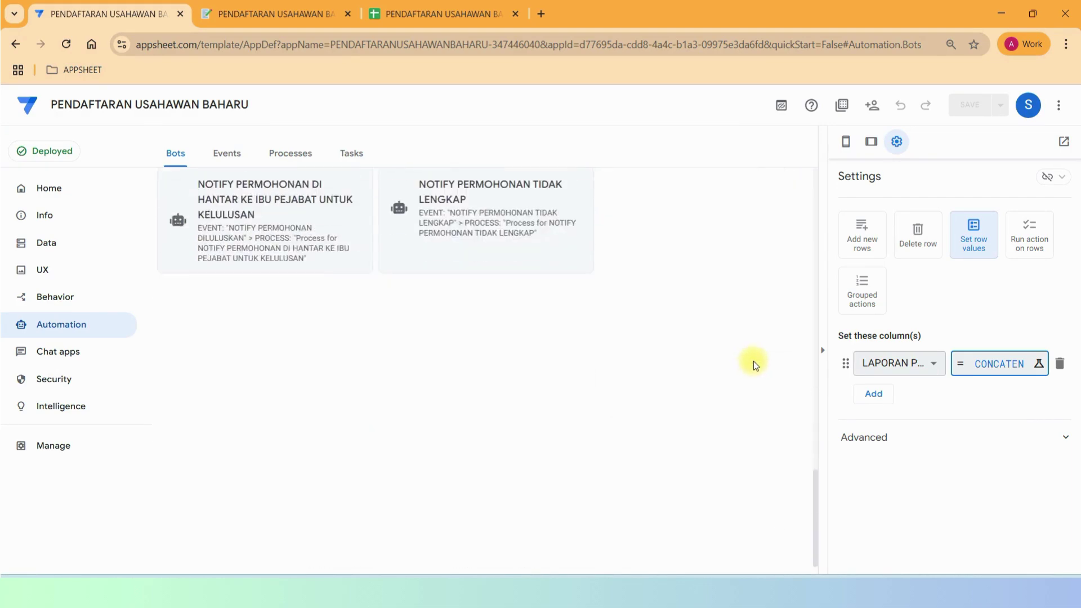
{"action": "scroll", "coordinate": [753, 361], "scroll_direction": "up", "scroll_amount": 15}
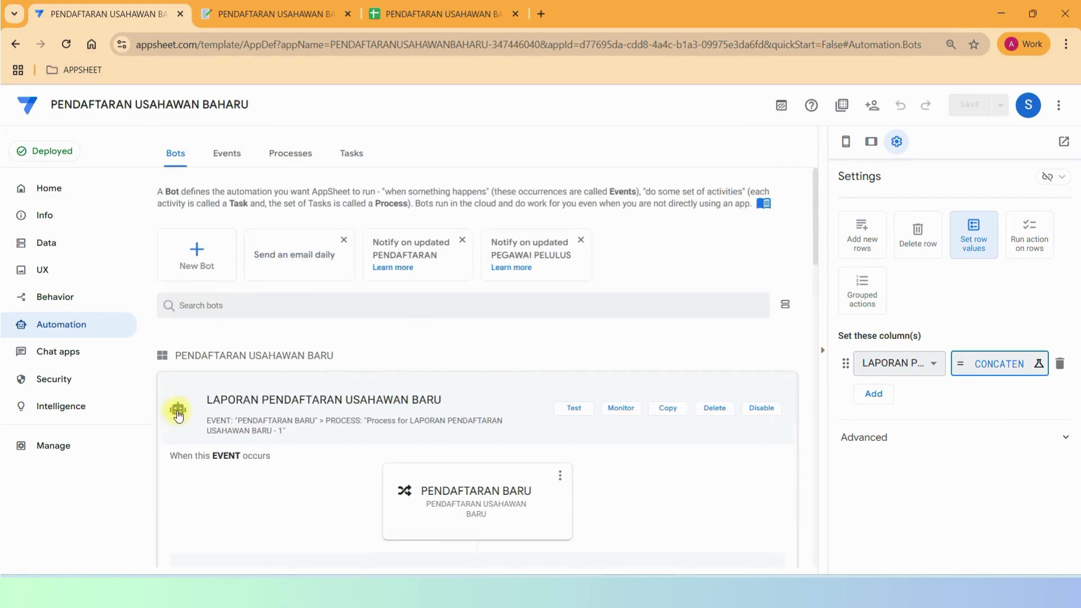
{"action": "left_click", "coordinate": [166, 389]}
{"action": "scroll", "coordinate": [681, 358], "scroll_direction": "down", "scroll_amount": 7}
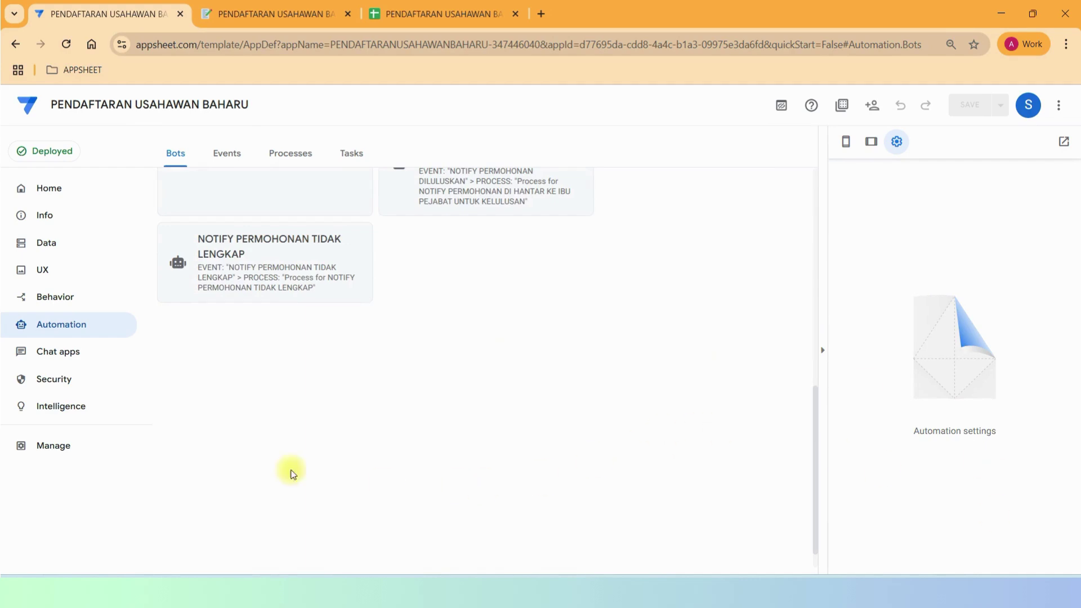
{"action": "scroll", "coordinate": [428, 270], "scroll_direction": "up", "scroll_amount": 5}
{"action": "scroll", "coordinate": [431, 275], "scroll_direction": "up", "scroll_amount": 10}
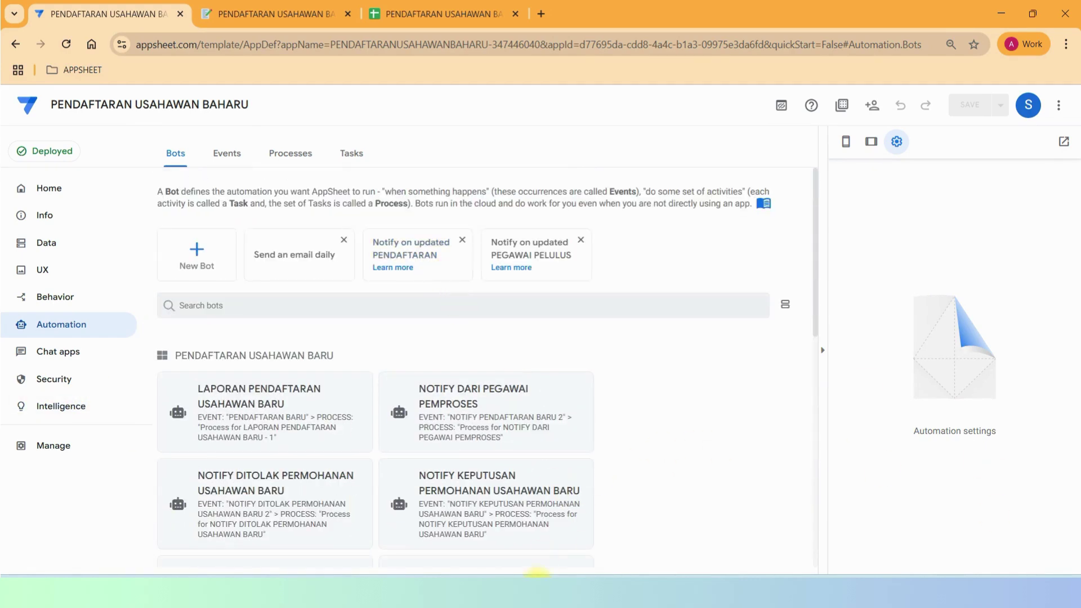
- Switch to the Notepad note of user, processor and approver e-mails, reposition its window, and review the listed roles
{"action": "left_click", "coordinate": [537, 496]}
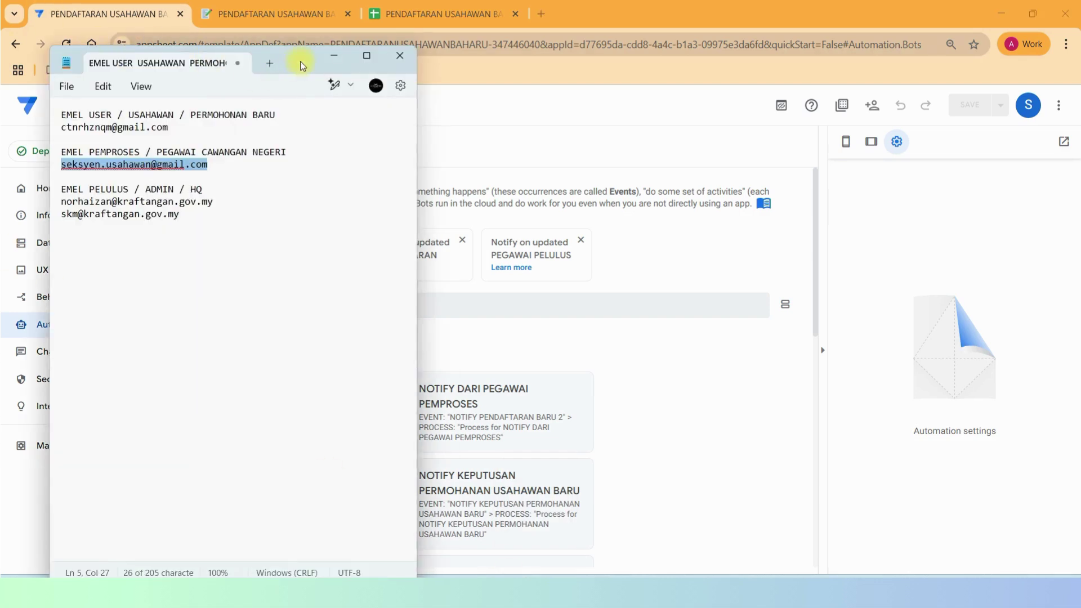
{"action": "left_click_drag", "start_coordinate": [302, 66], "coordinate": [637, 79]}
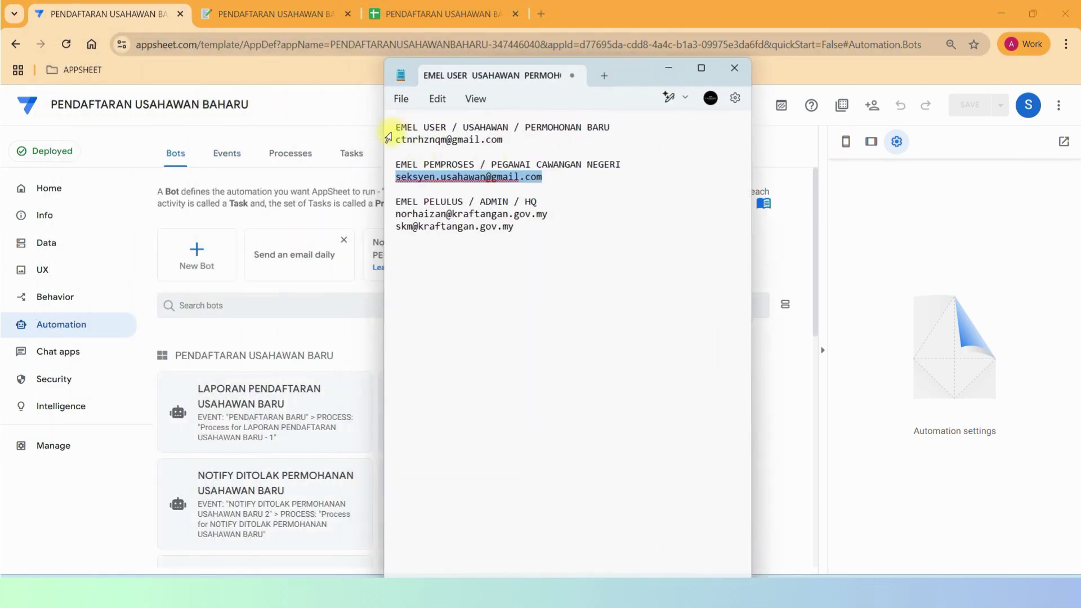
{"action": "left_click_drag", "start_coordinate": [392, 131], "coordinate": [401, 244]}
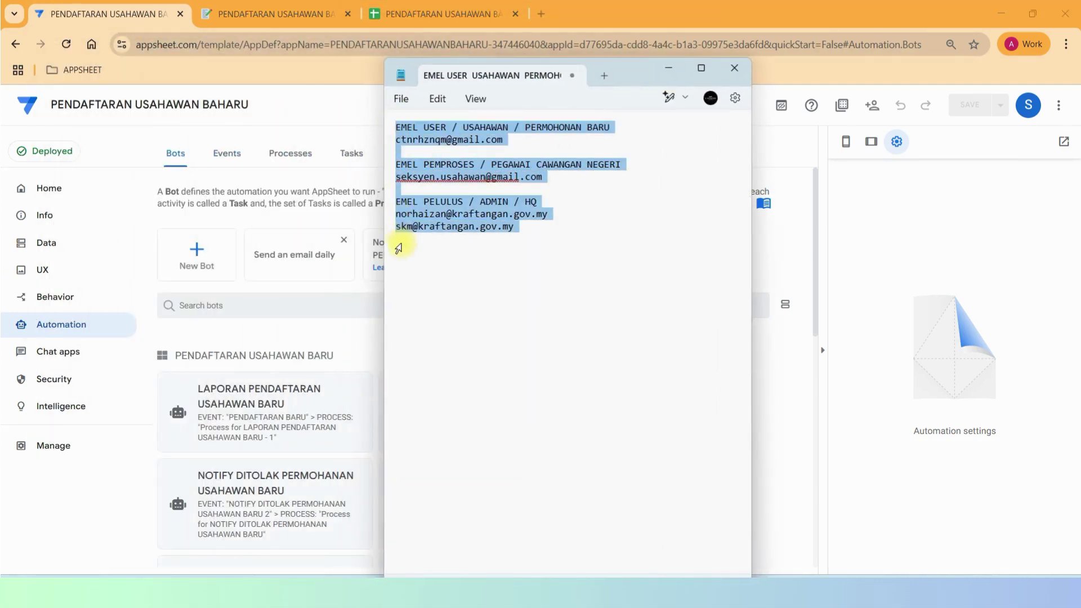
{"action": "left_click", "coordinate": [619, 228]}
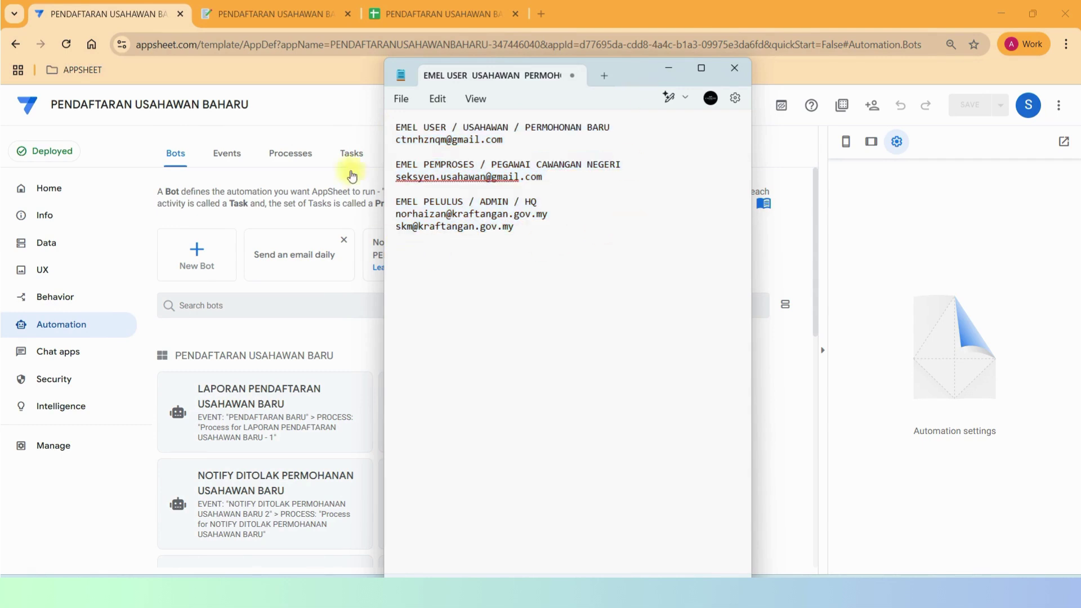
{"action": "left_click_drag", "start_coordinate": [413, 128], "coordinate": [451, 128]}
{"action": "left_click", "coordinate": [508, 127]}
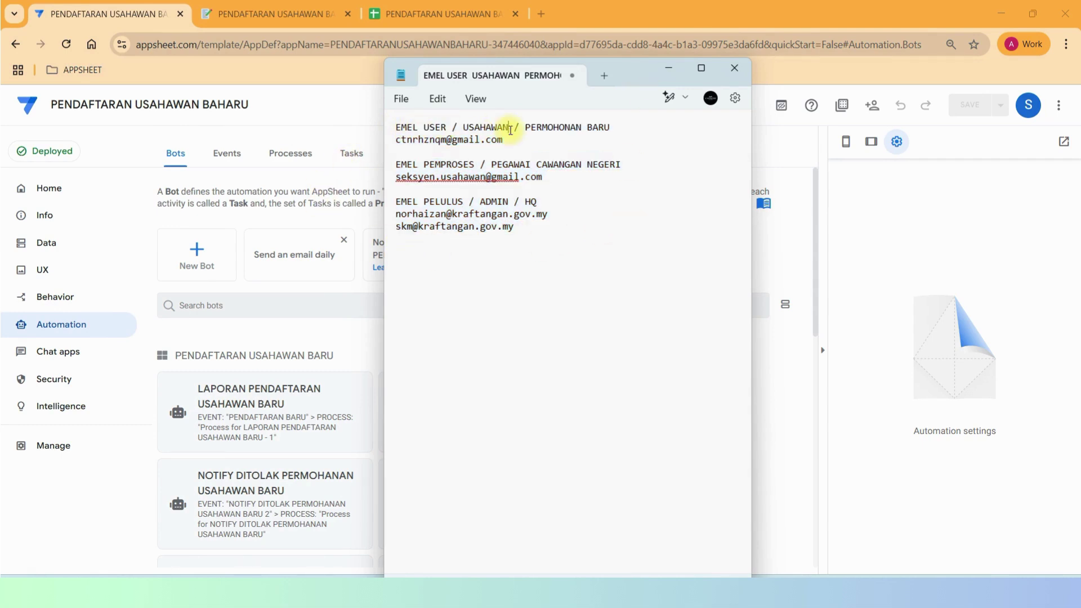
- Go through the user, processor and approver e-mails in the note by highlighting each role's entry, and minimize the note
{"action": "left_click", "coordinate": [623, 128]}
{"action": "left_click_drag", "start_coordinate": [528, 148], "coordinate": [382, 139]}
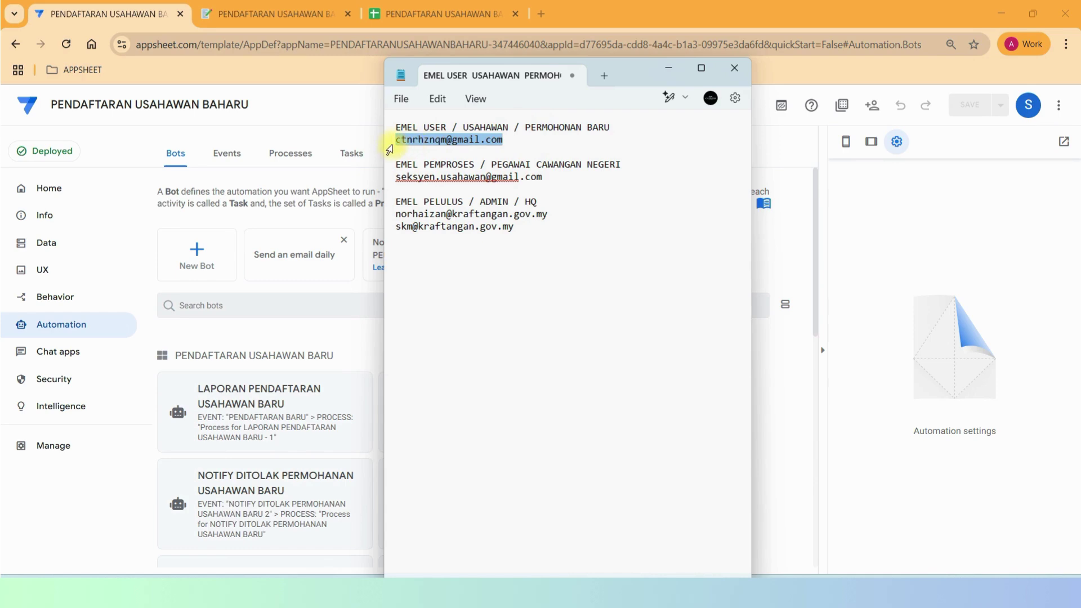
{"action": "left_click_drag", "start_coordinate": [550, 176], "coordinate": [478, 163]}
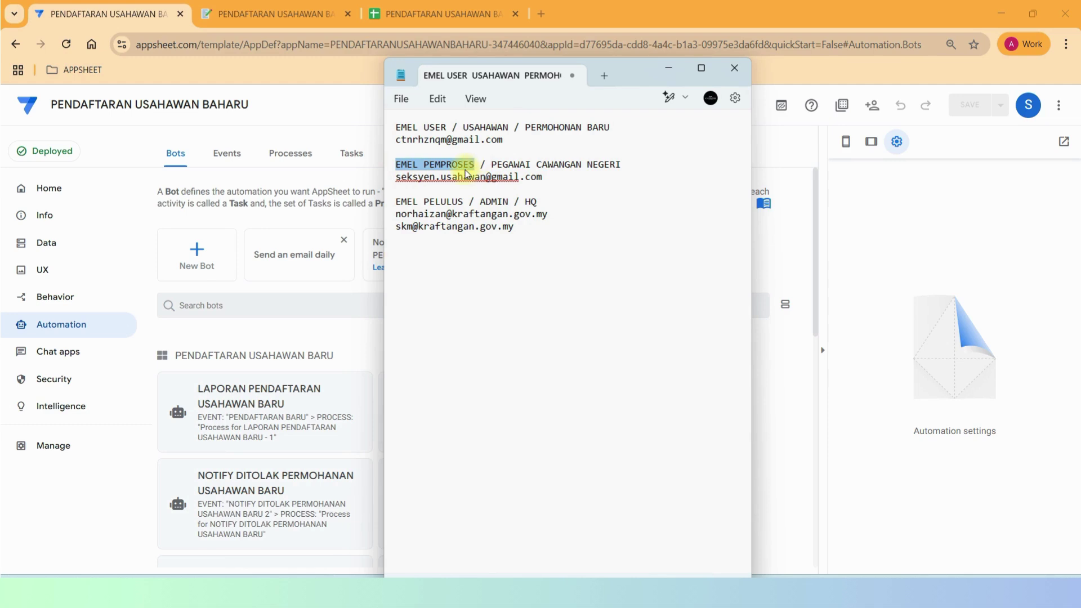
{"action": "left_click_drag", "start_coordinate": [584, 177], "coordinate": [387, 176]}
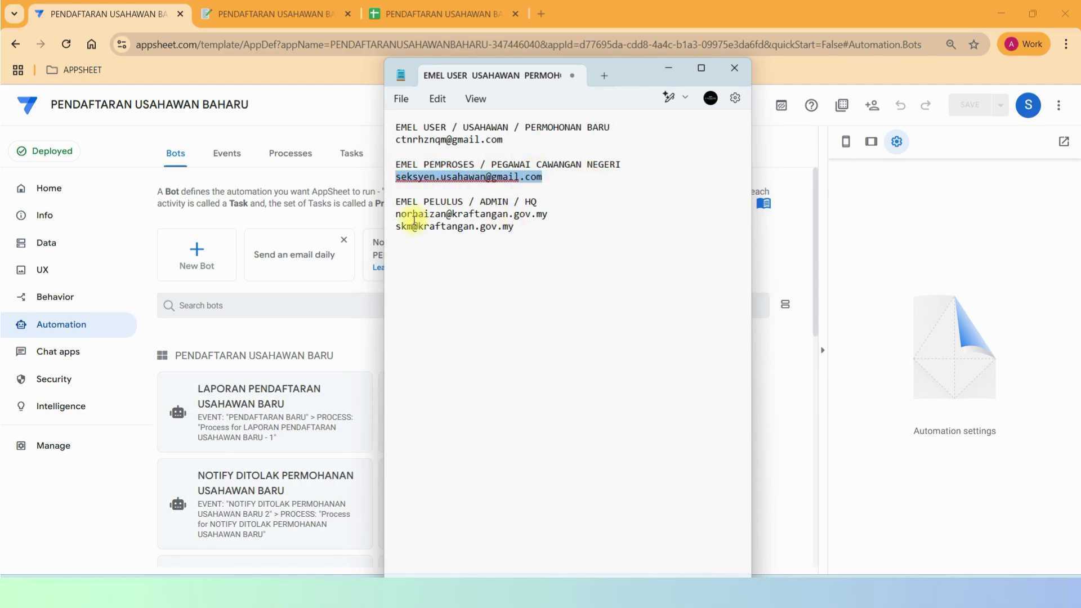
{"action": "triple_click", "coordinate": [394, 203]}
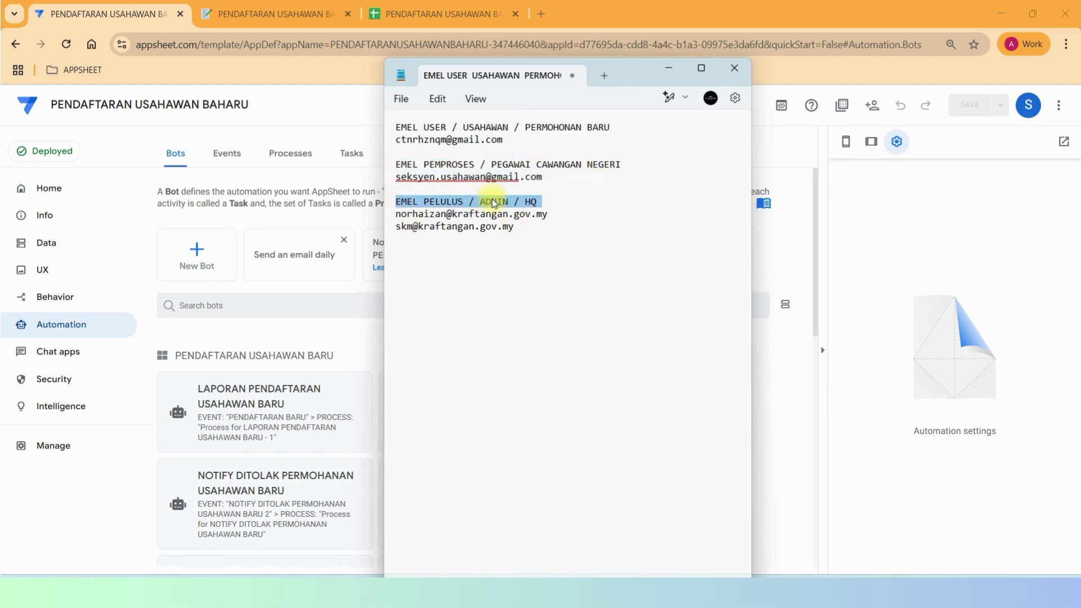
{"action": "left_click", "coordinate": [586, 202]}
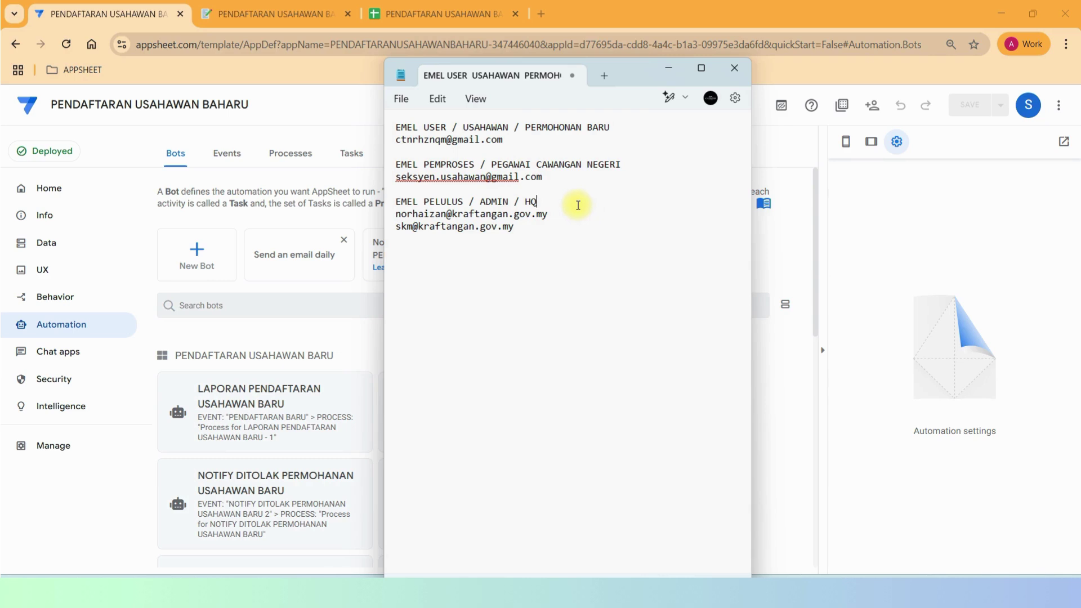
{"action": "left_click_drag", "start_coordinate": [514, 227], "coordinate": [395, 219]}
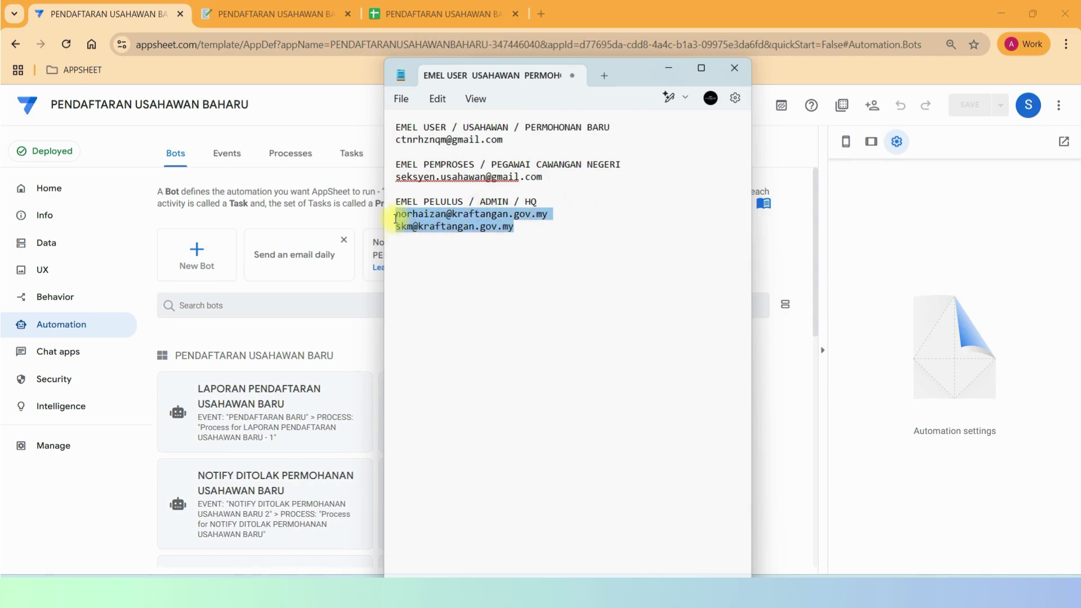
{"action": "left_click", "coordinate": [521, 265]}
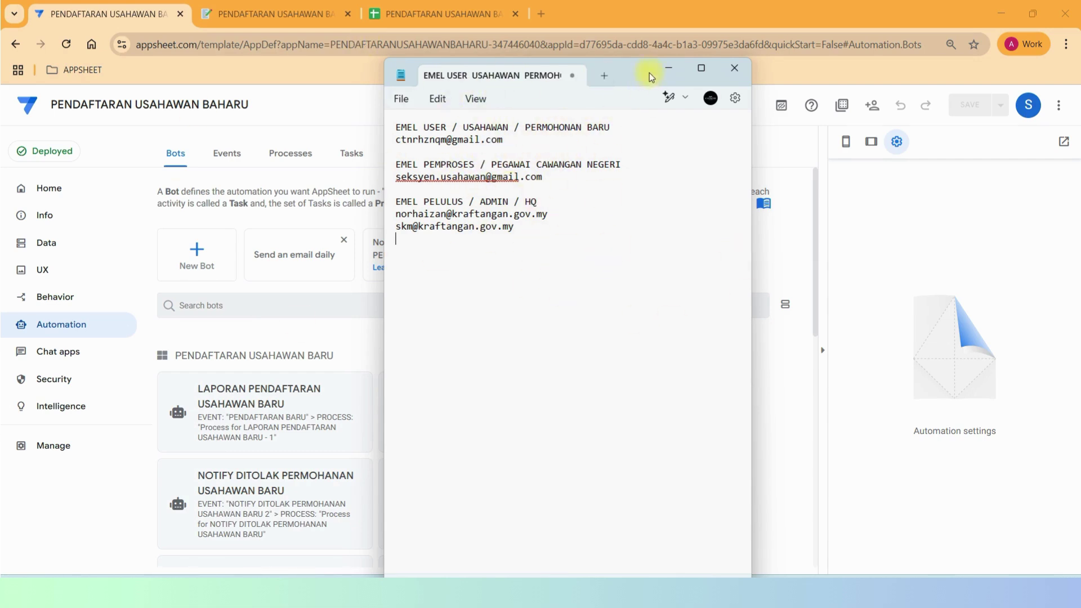
{"action": "left_click", "coordinate": [669, 68]}
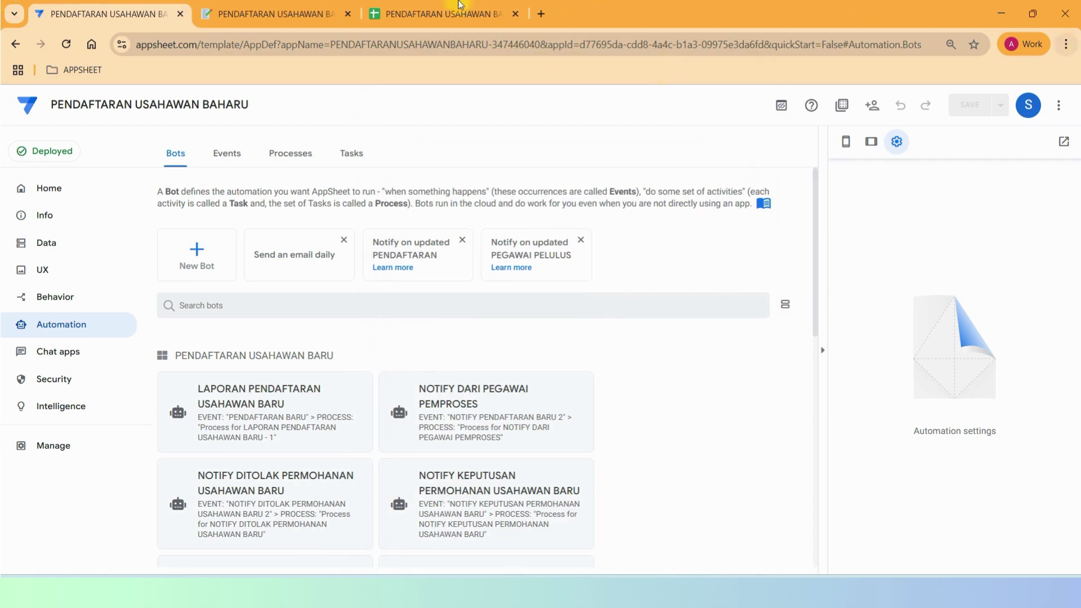
- Switch to the app preview, bring up the Notepad note, and copy the e-mail listed under EMEL USER / USAHAWAN / PERMOHONAN BARU
{"action": "left_click", "coordinate": [280, 26]}
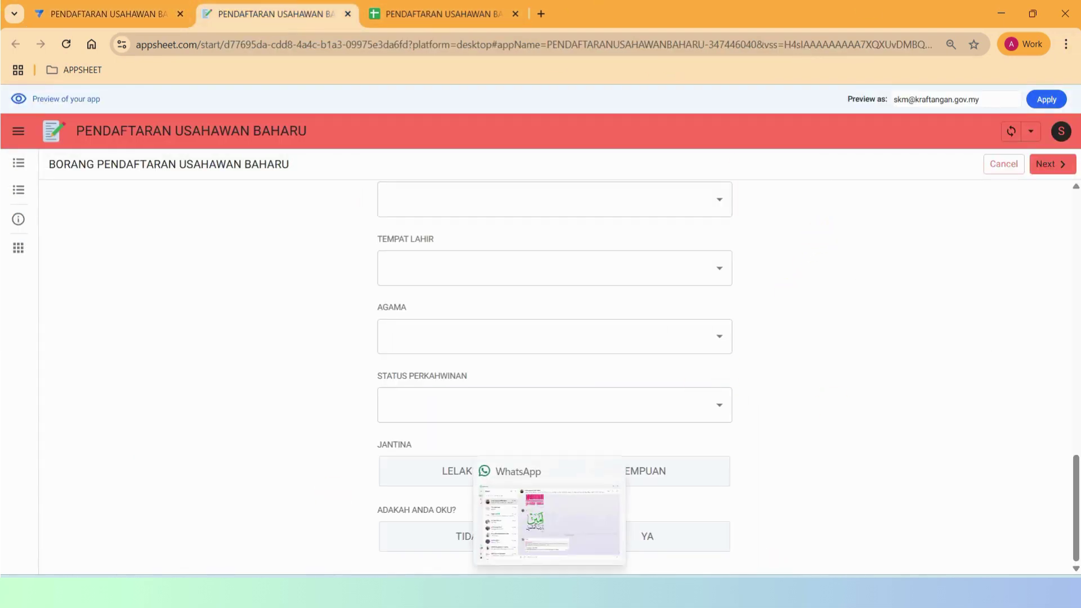
{"action": "mouse_move", "coordinate": [519, 593]}
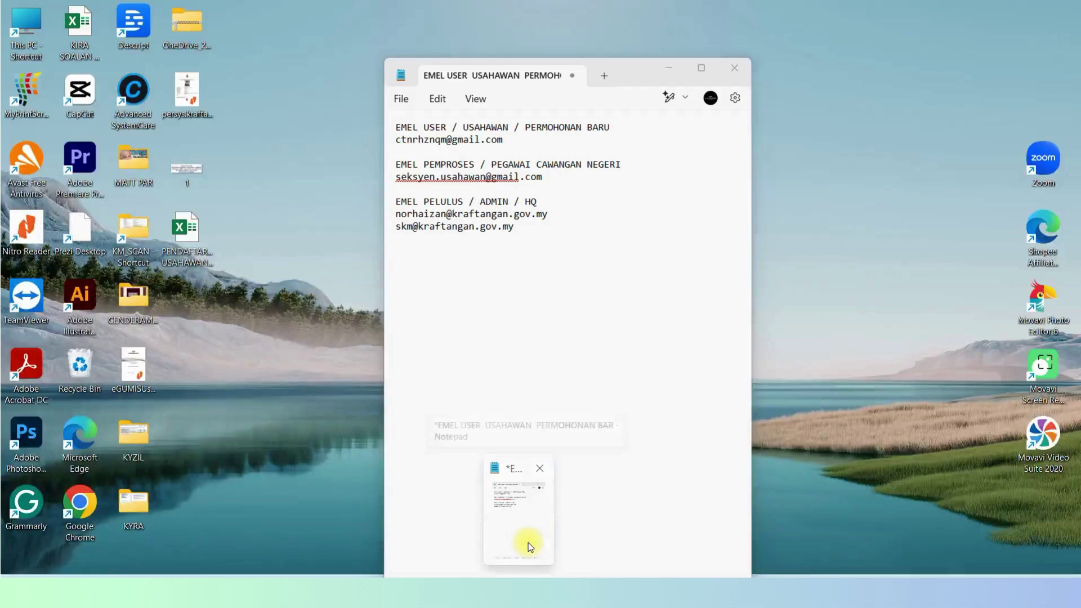
{"action": "left_click", "coordinate": [528, 546]}
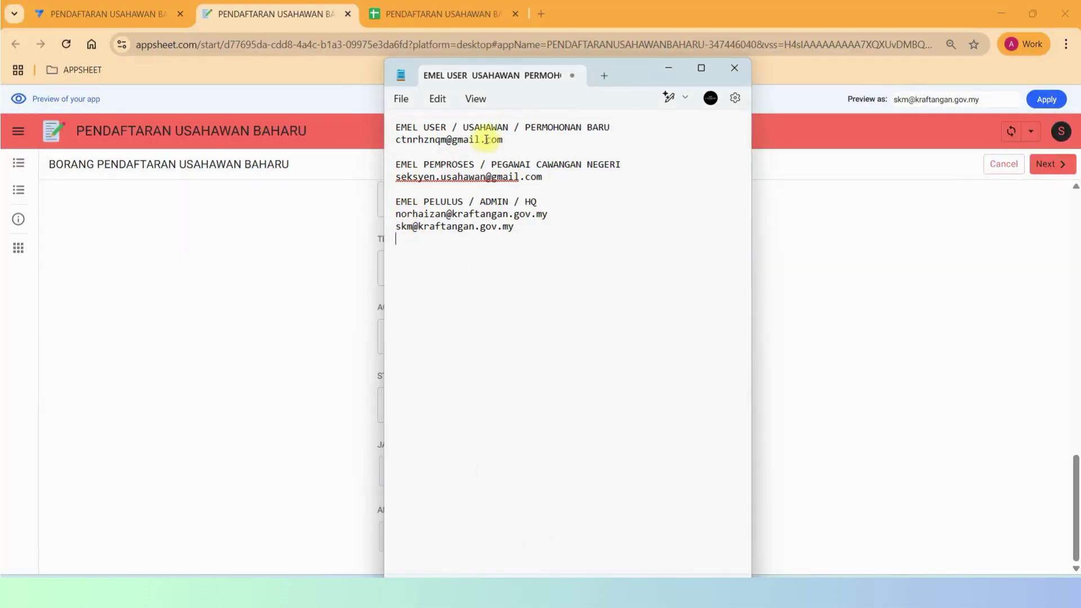
{"action": "left_click_drag", "start_coordinate": [509, 136], "coordinate": [386, 140]}
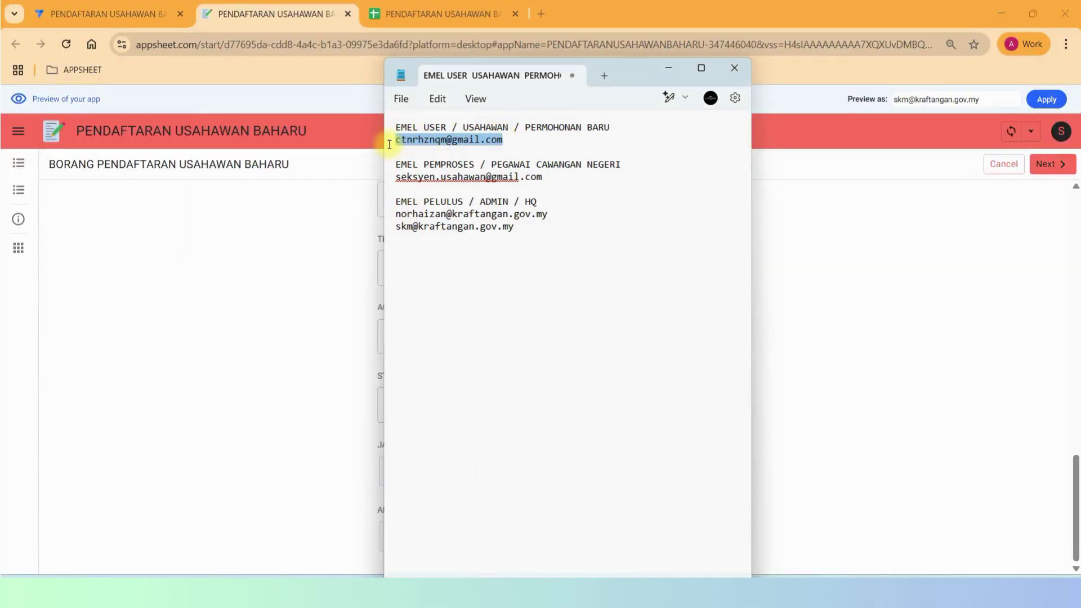
{"action": "right_click", "coordinate": [423, 139]}
{"action": "left_click", "coordinate": [466, 214]}
- Replace the Preview as e-mail with the copied applicant's e-mail and apply it
{"action": "left_click", "coordinate": [954, 100]}
{"action": "left_click_drag", "start_coordinate": [989, 99], "coordinate": [900, 101]}
{"action": "right_click", "coordinate": [910, 102]}
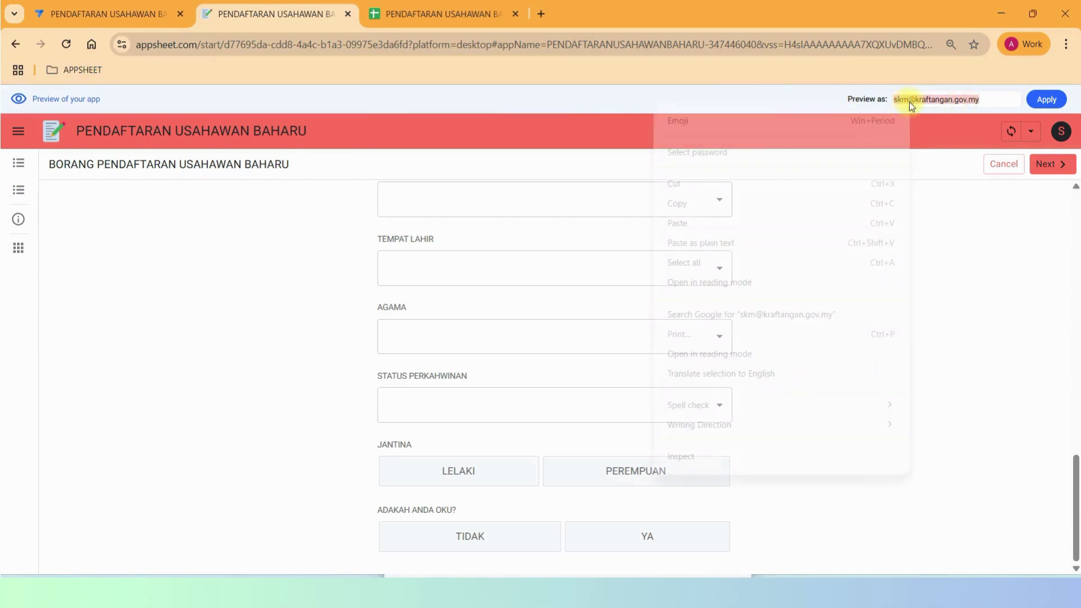
{"action": "left_click", "coordinate": [697, 227]}
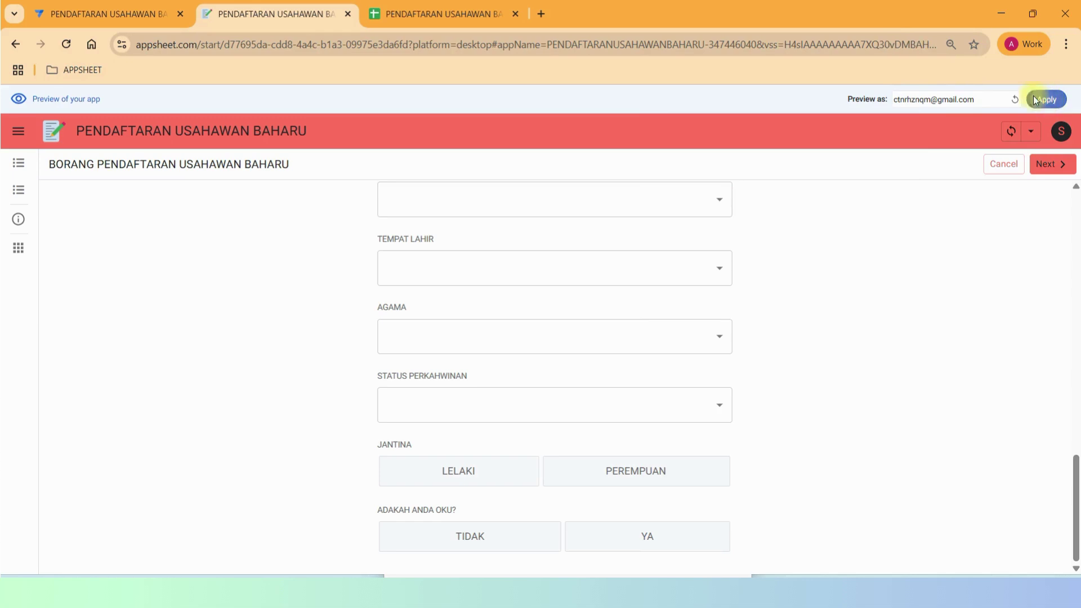
{"action": "left_click", "coordinate": [1033, 100]}
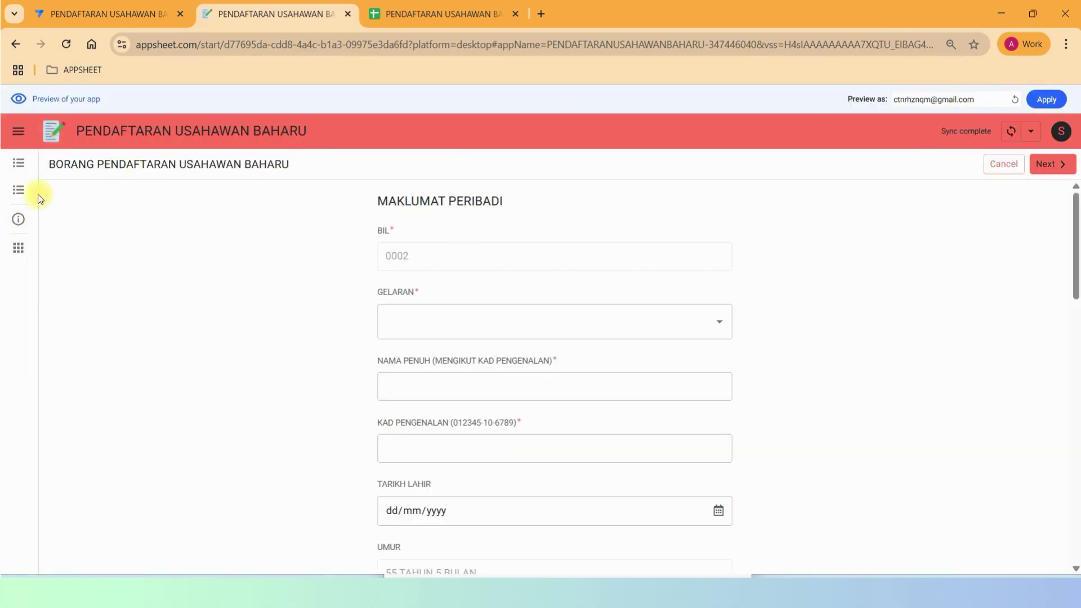
- Open application 0001 from the SEMAKAN PERMOHONAN list for editing
{"action": "left_click", "coordinate": [18, 190]}
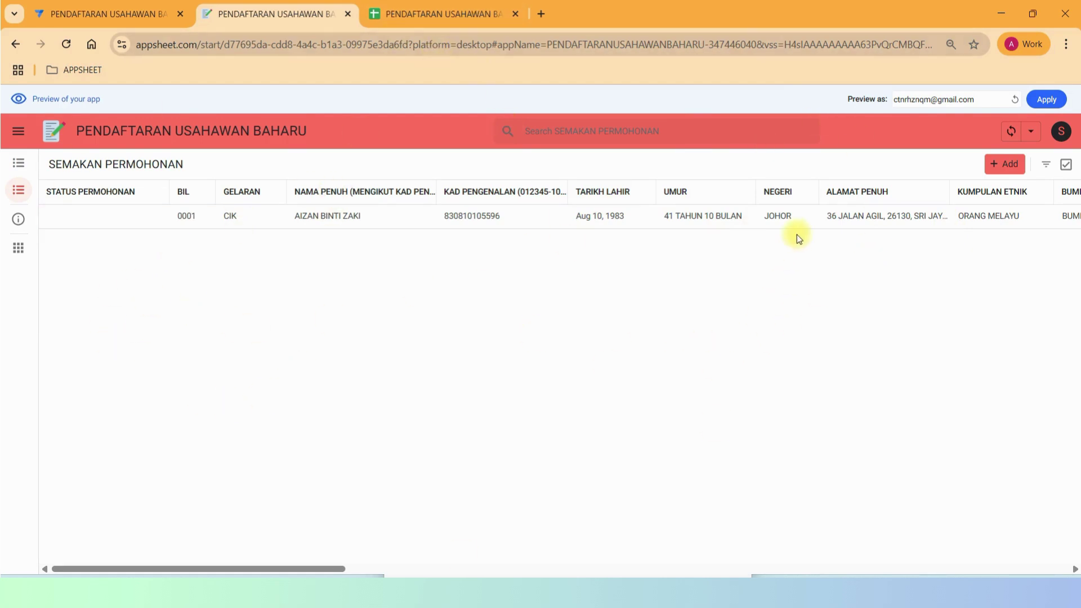
{"action": "left_click", "coordinate": [807, 218]}
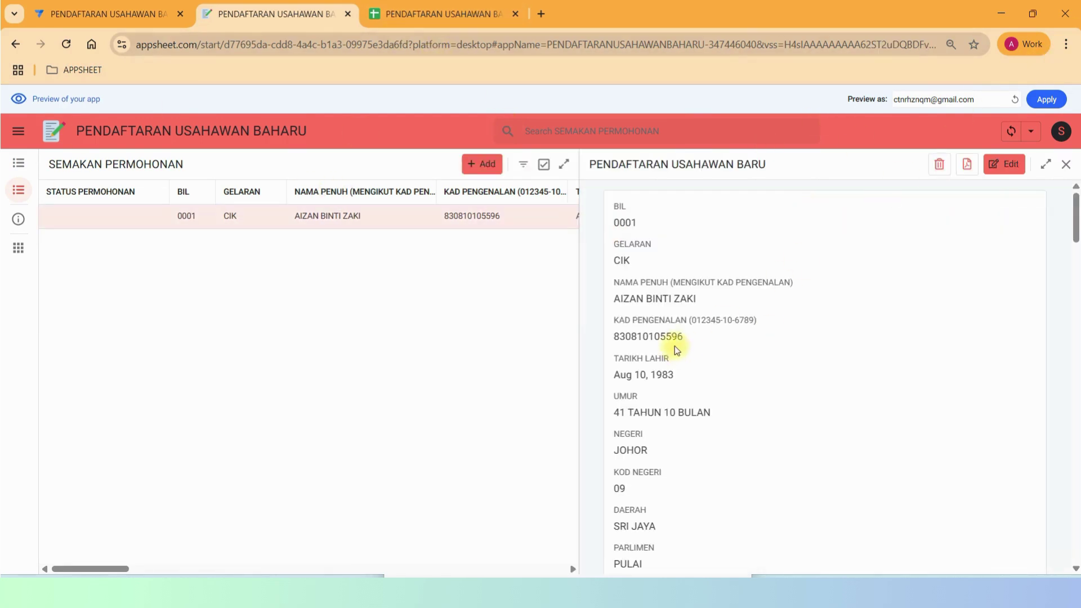
{"action": "left_click", "coordinate": [1003, 165]}
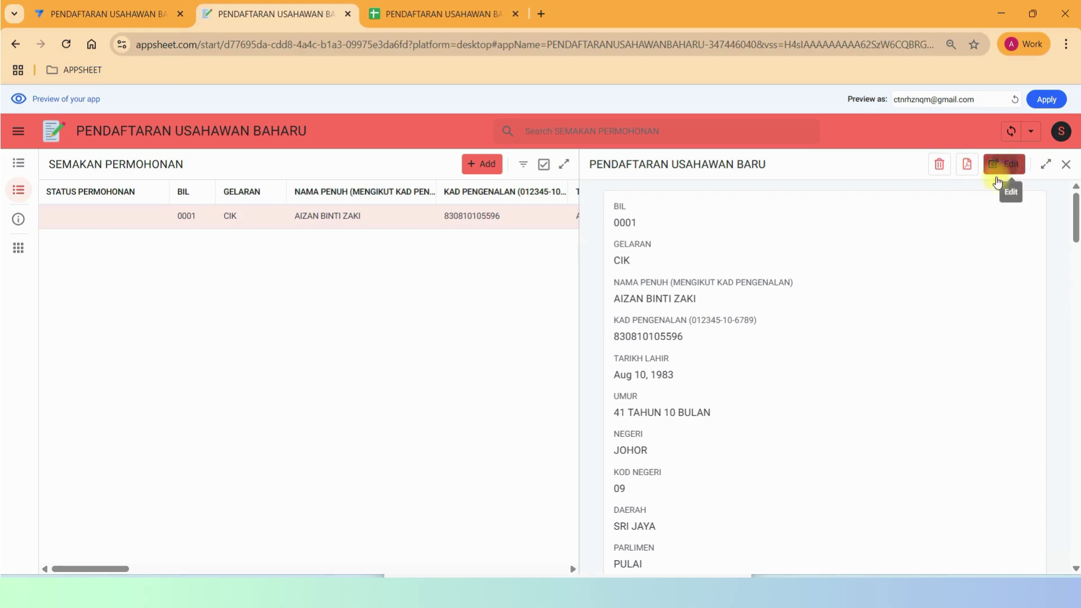
- Look through the pages of KemaskiniPermohonanForm and advance to the PENGESAHAN PERMOHONAN page
{"action": "scroll", "coordinate": [804, 318], "scroll_direction": "down", "scroll_amount": 10}
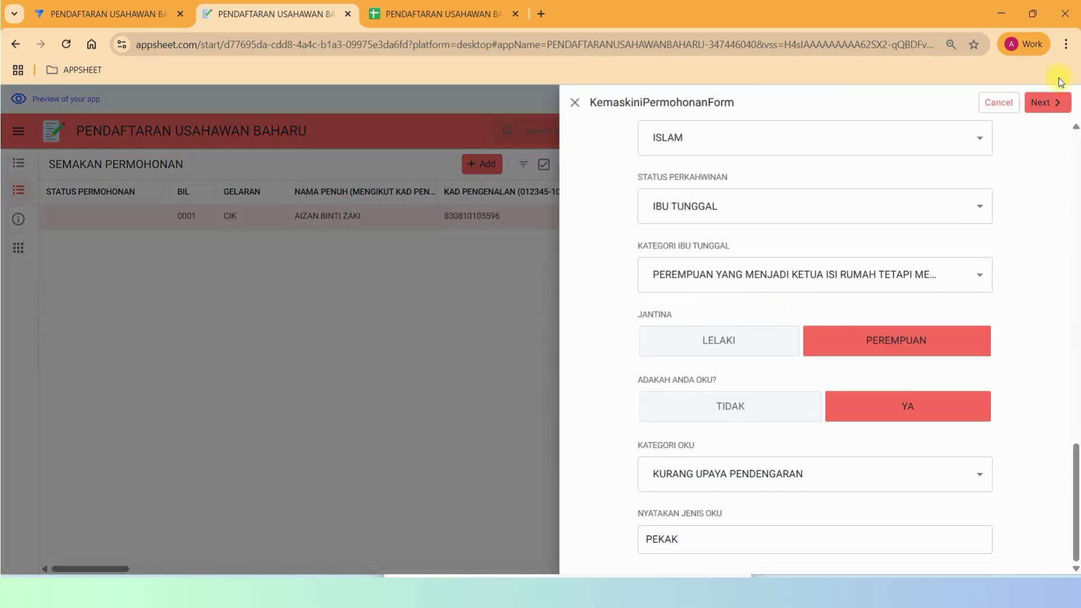
{"action": "left_click", "coordinate": [1042, 102]}
{"action": "scroll", "coordinate": [825, 325], "scroll_direction": "down", "scroll_amount": 10}
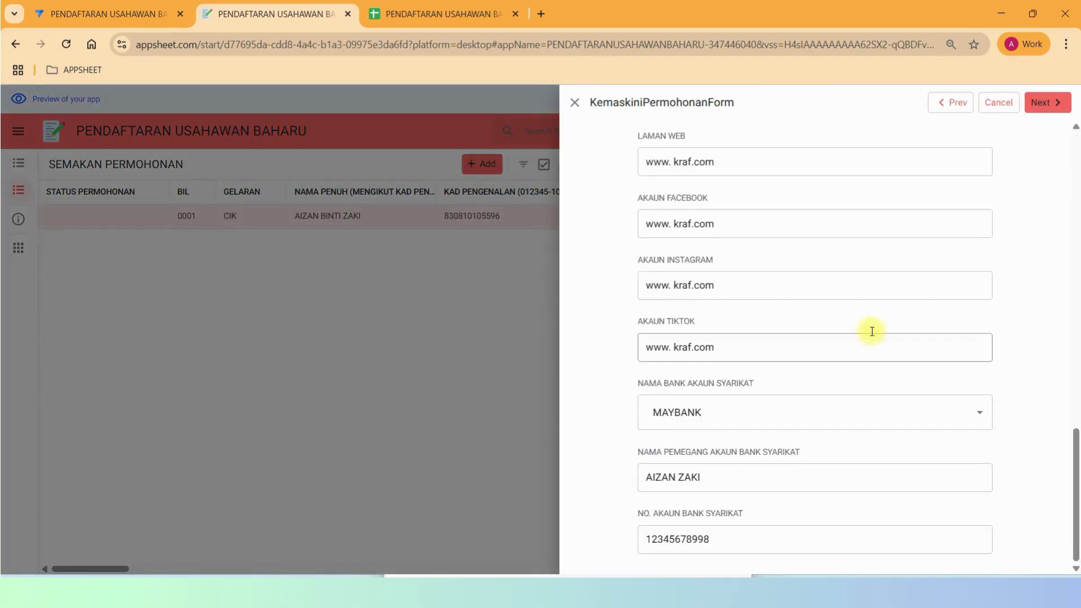
{"action": "left_click", "coordinate": [1043, 103]}
{"action": "scroll", "coordinate": [774, 405], "scroll_direction": "down", "scroll_amount": 1}
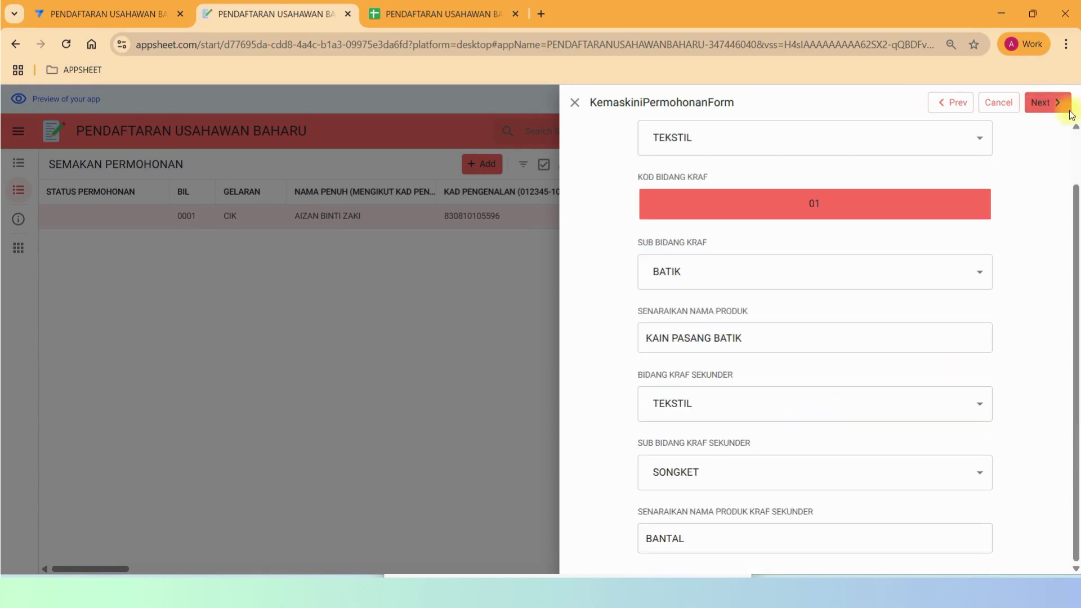
{"action": "left_click", "coordinate": [1042, 102]}
{"action": "left_click", "coordinate": [1041, 103]}
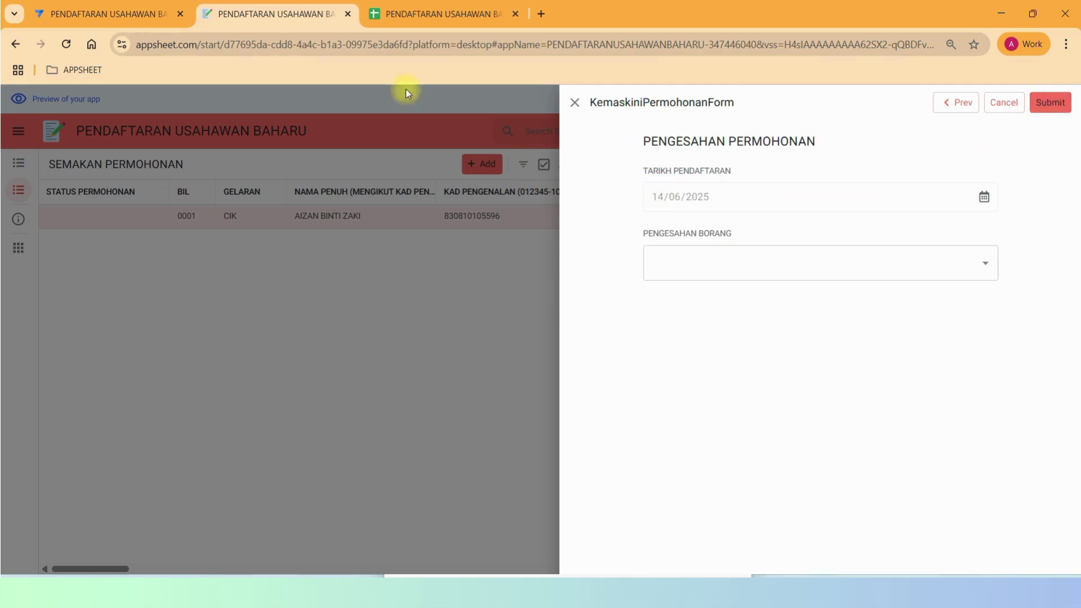
- Set PENGESAHAN BORANG to DERAF and submit the form
{"action": "left_click", "coordinate": [938, 251]}
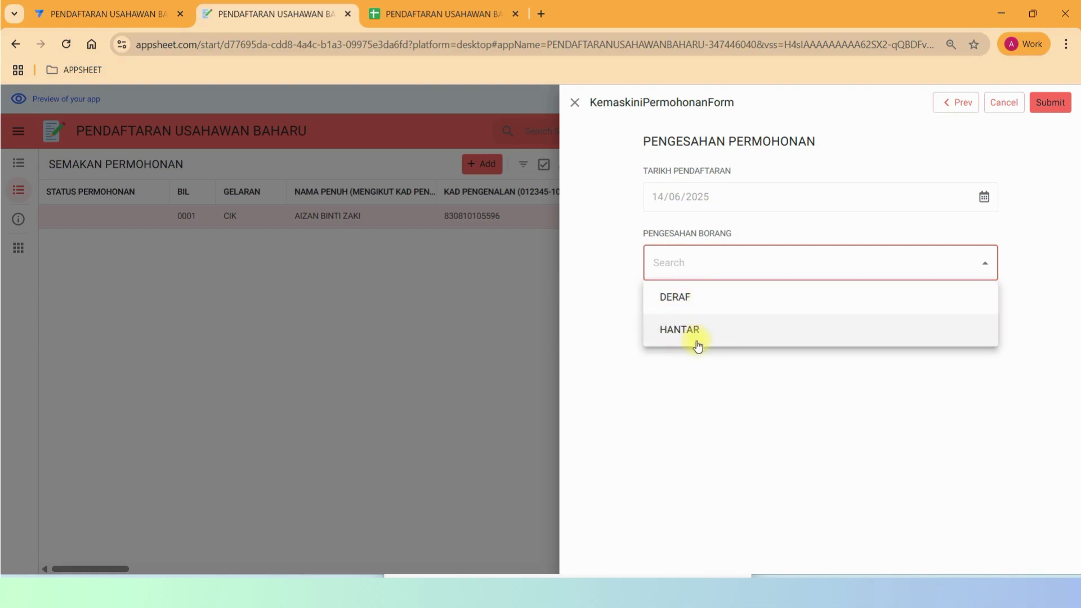
{"action": "left_click", "coordinate": [679, 301]}
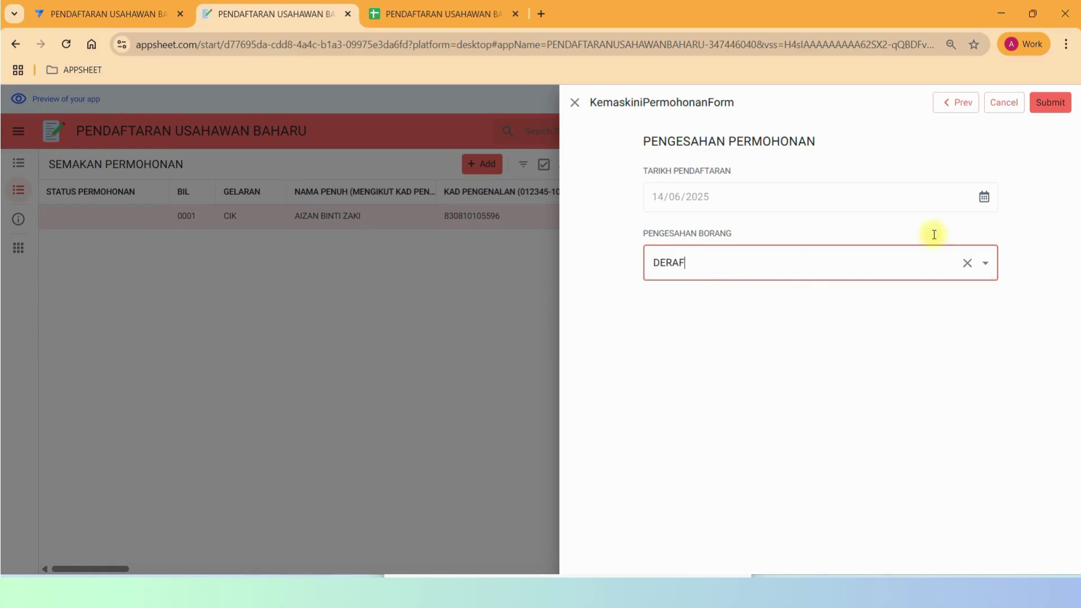
{"action": "left_click", "coordinate": [1051, 103]}
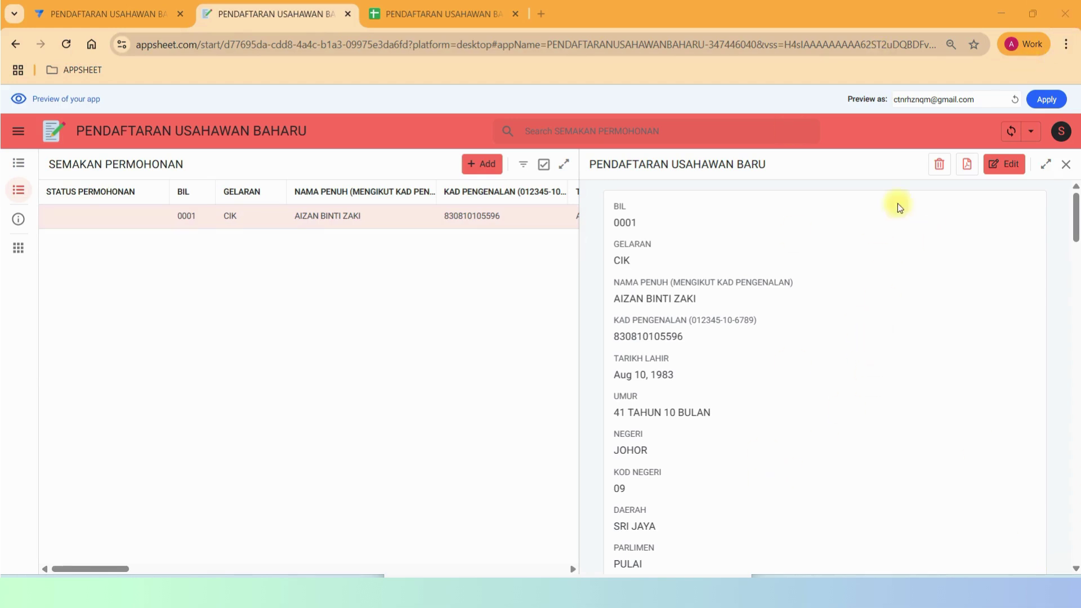
- Look over the details of application 0001, check the processor's Gmail inbox, and return to the app preview
{"action": "left_click_drag", "start_coordinate": [978, 99], "coordinate": [839, 440]}
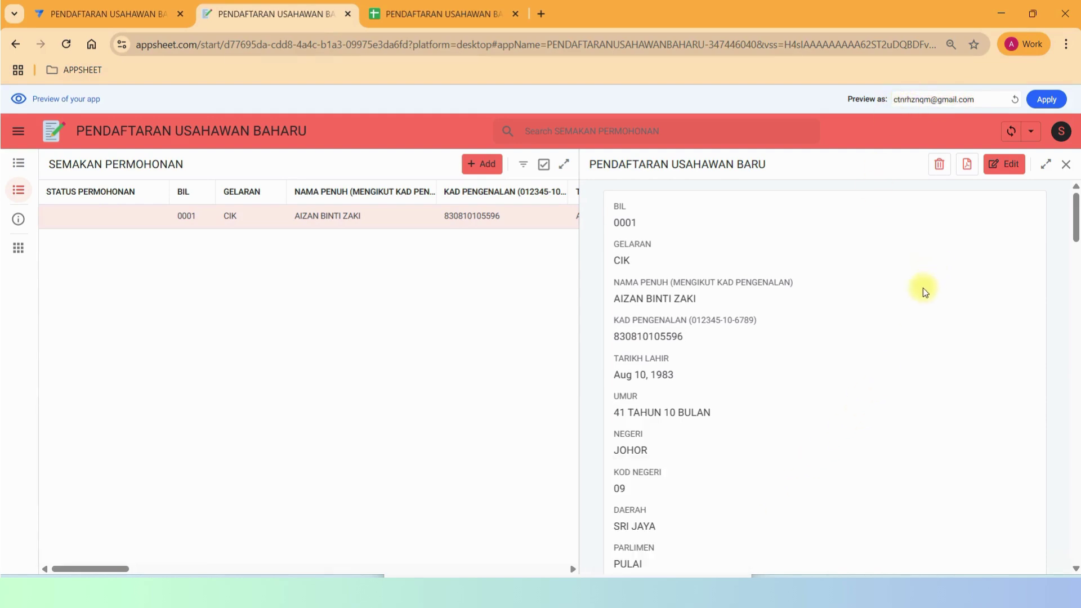
{"action": "scroll", "coordinate": [860, 349], "scroll_direction": "down", "scroll_amount": 9}
{"action": "scroll", "coordinate": [867, 356], "scroll_direction": "up", "scroll_amount": 5}
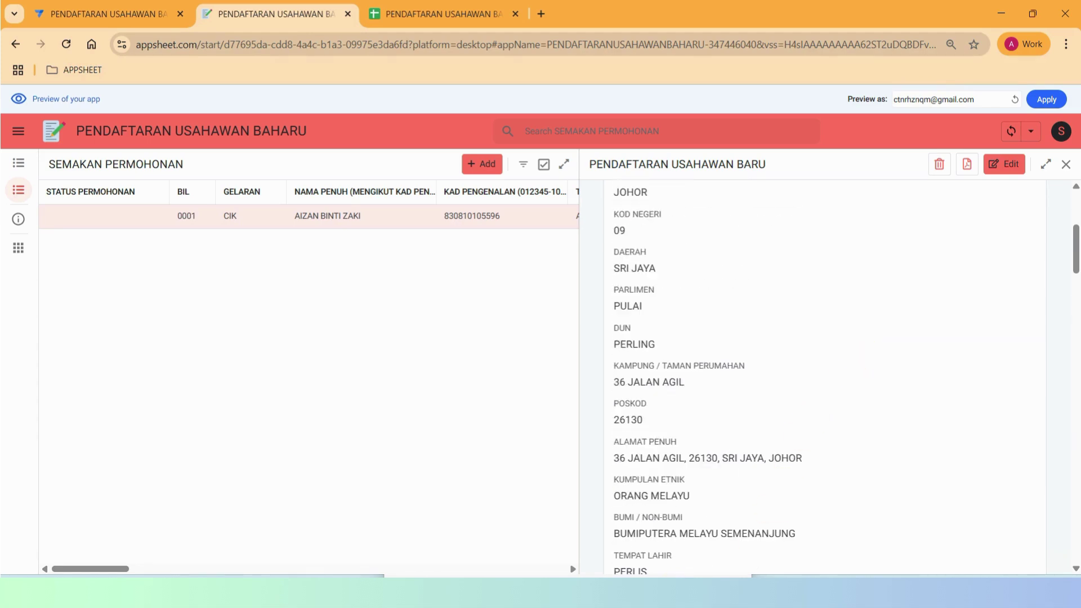
{"action": "mouse_move", "coordinate": [611, 591]}
{"action": "left_click", "coordinate": [613, 524]}
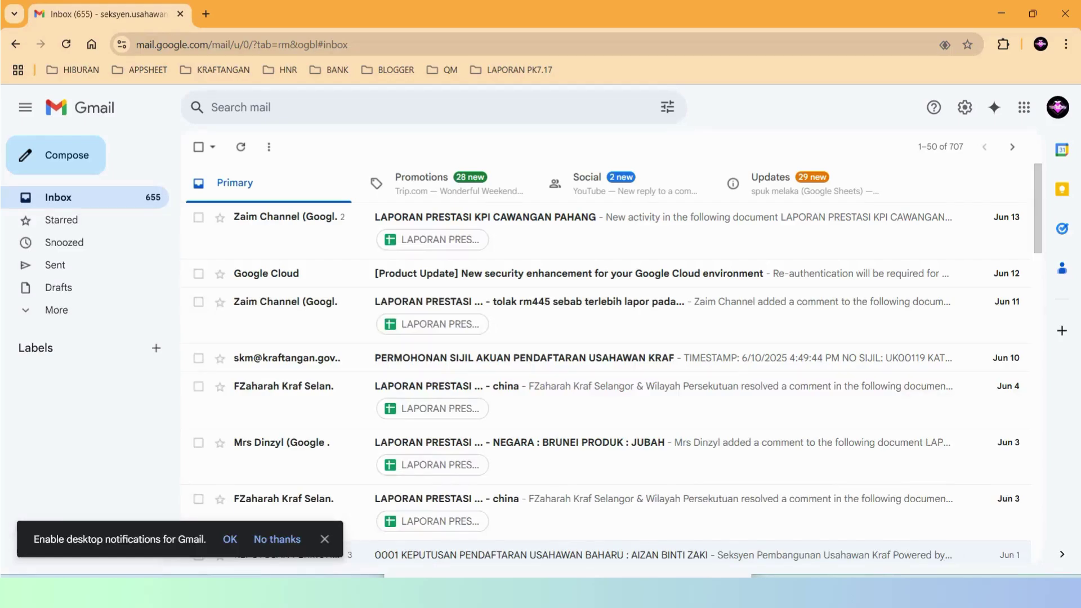
{"action": "key", "text": "alt+Tab"}
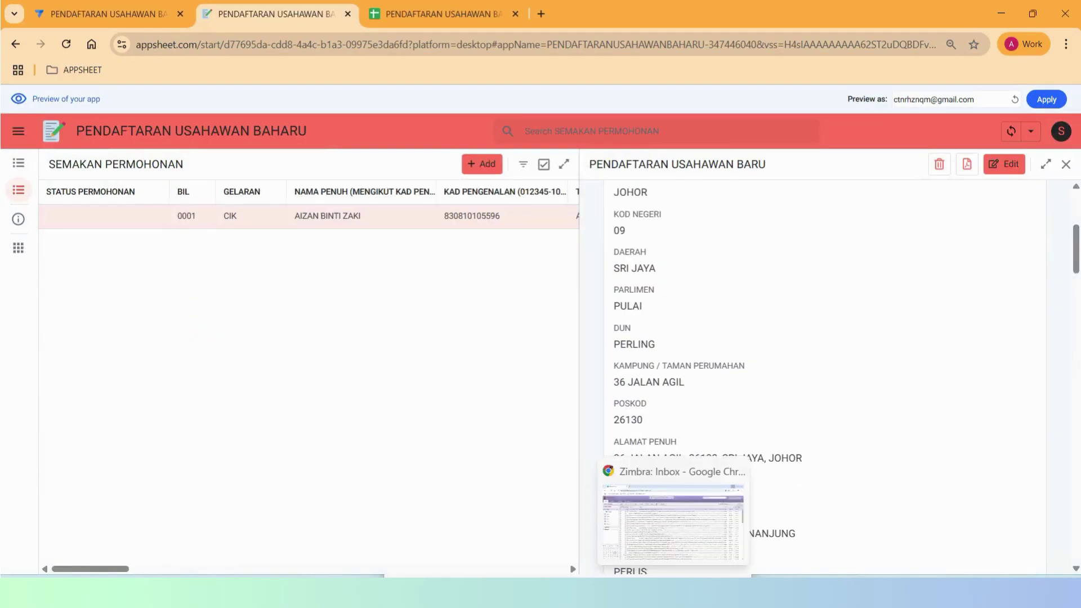
- Switch to the applicant's Gmail inbox, maximize its window, and open the 0001 DERAF PENDAFTARAN USAHAWAN BAHARU notification
{"action": "mouse_move", "coordinate": [625, 591]}
{"action": "left_click", "coordinate": [624, 537]}
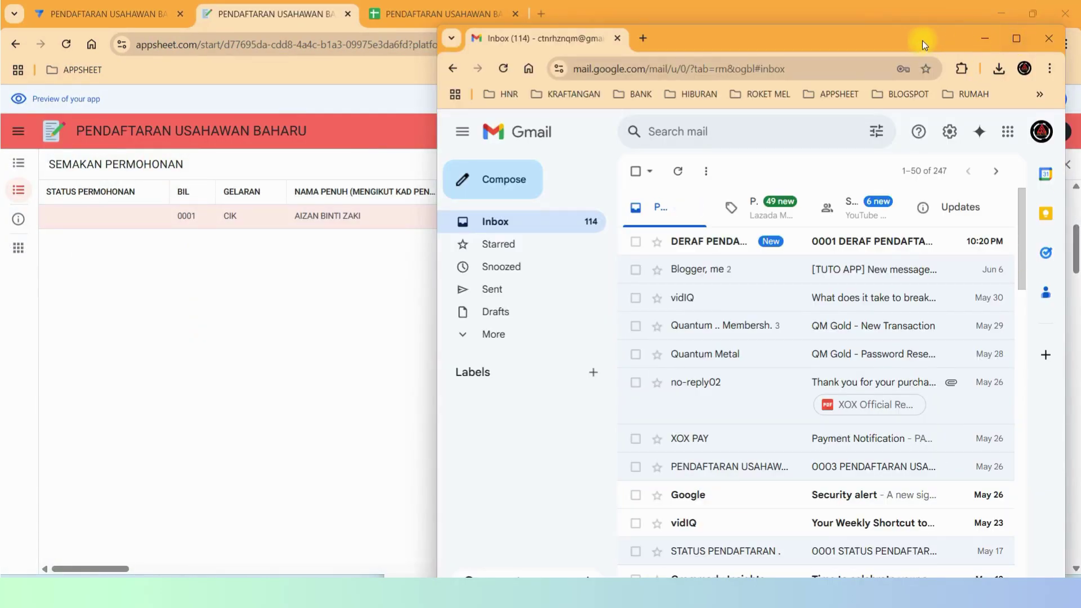
{"action": "left_click_drag", "start_coordinate": [923, 40], "coordinate": [596, 19]}
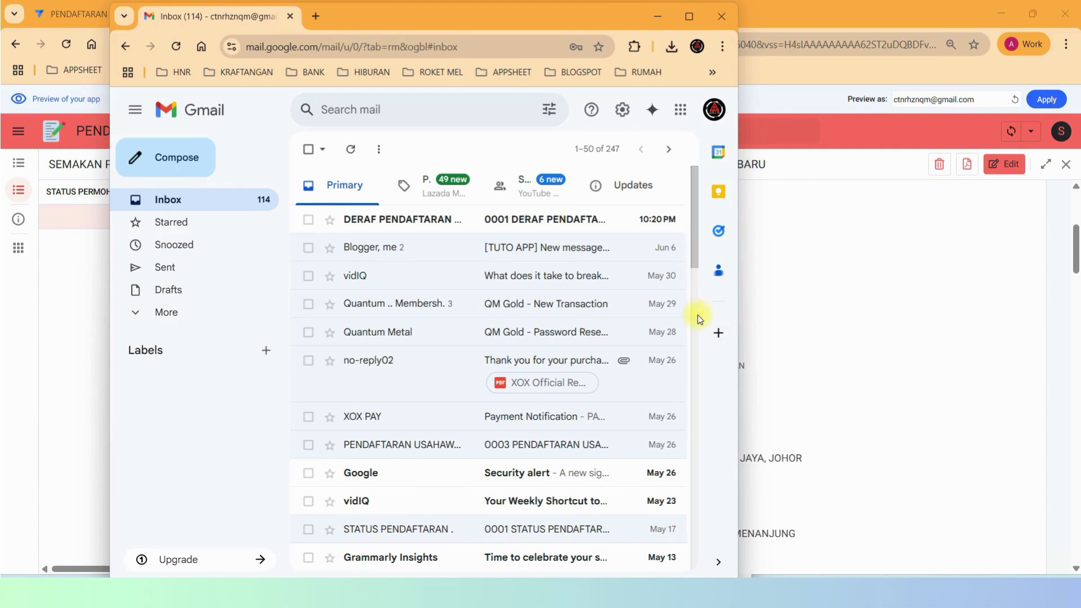
{"action": "left_click", "coordinate": [689, 25]}
{"action": "left_click", "coordinate": [436, 225]}
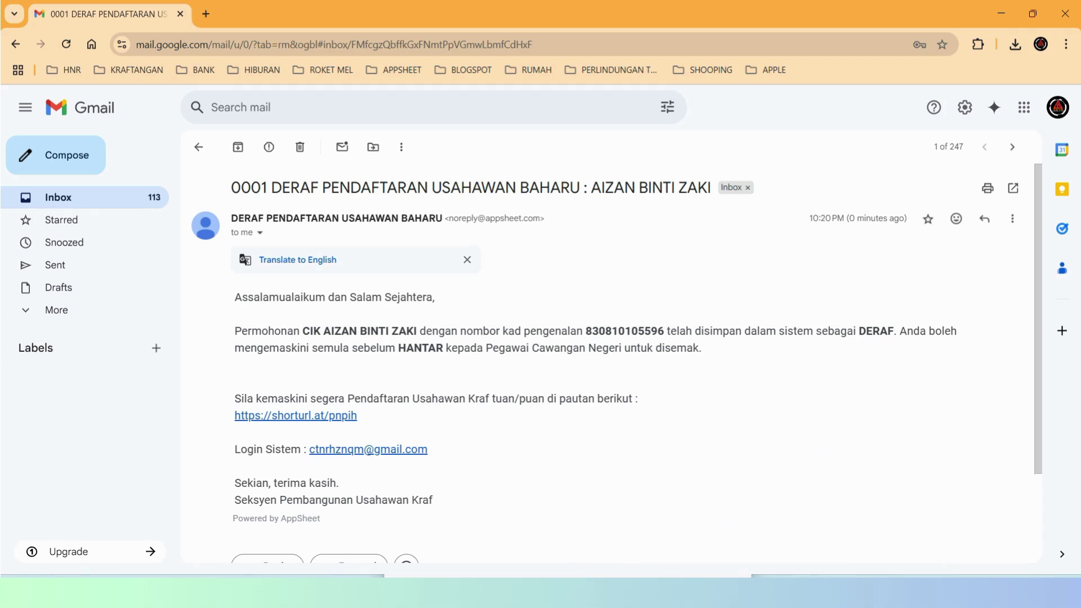
- Shrink the Notepad window's height over the draft notification and highlight the first e-mail under EMEL PELULUS / ADMIN / HQ
{"action": "left_click", "coordinate": [578, 573]}
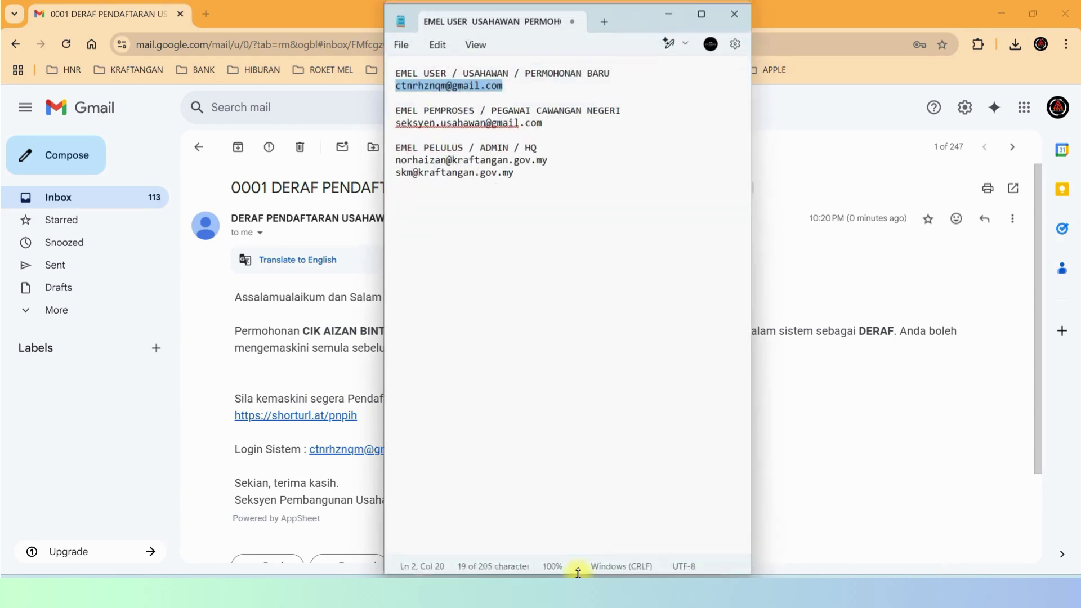
{"action": "double_click", "coordinate": [578, 573]}
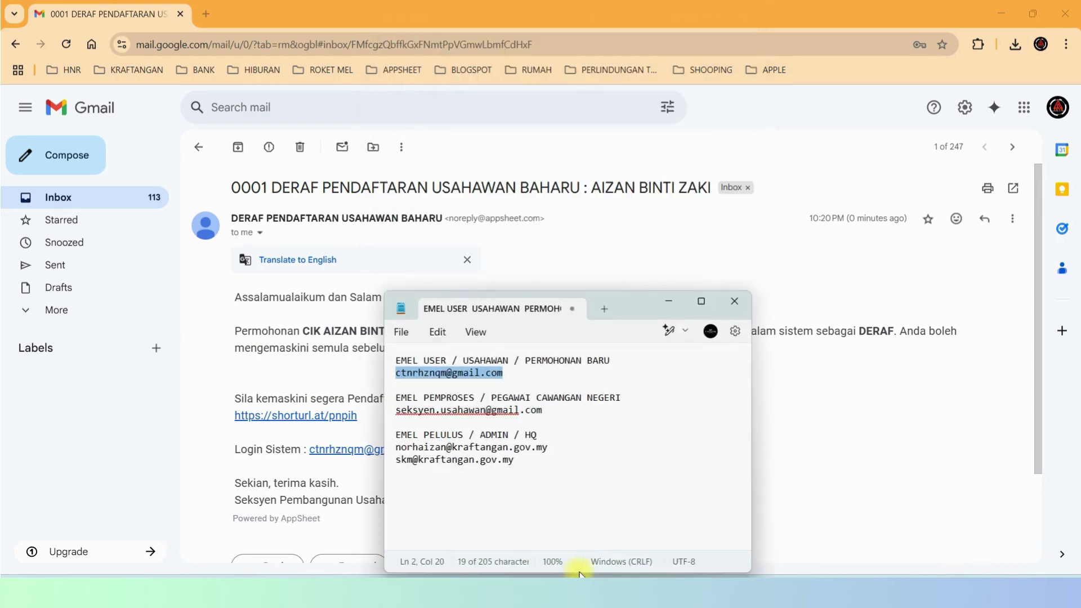
{"action": "left_click_drag", "start_coordinate": [400, 448], "coordinate": [557, 449]}
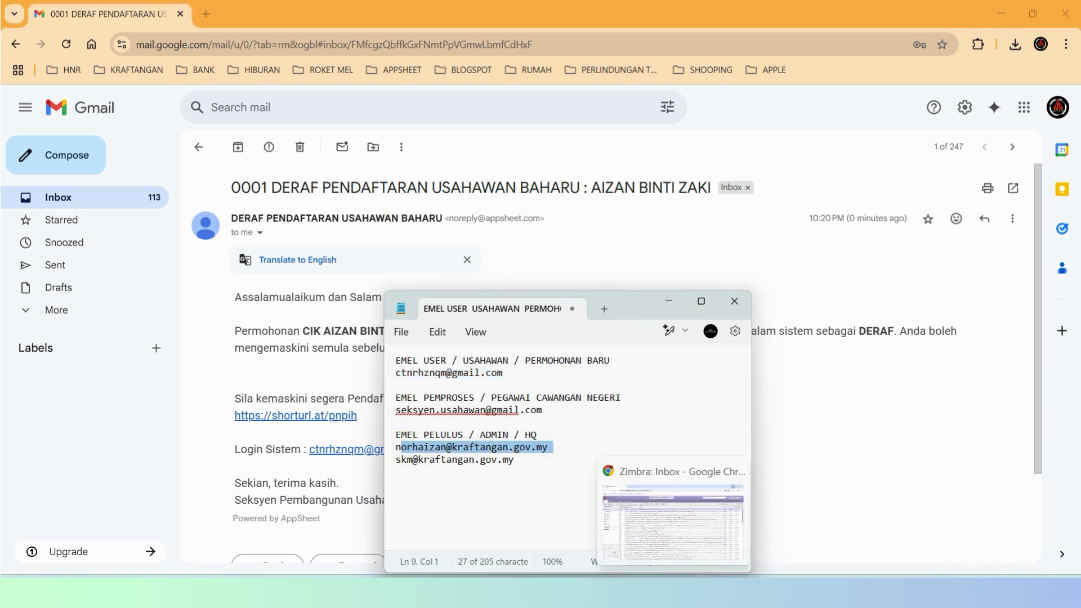
- Switch to the approver's Zimbra mail, reload the inbox to check for the draft notification, and minimize the window
{"action": "mouse_move", "coordinate": [642, 591]}
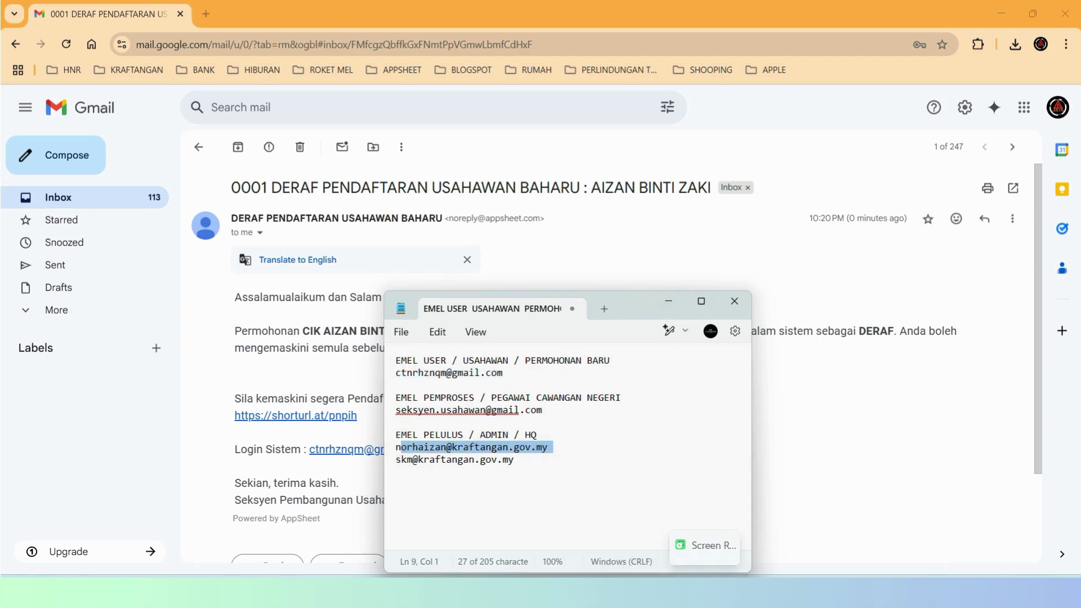
{"action": "left_click", "coordinate": [676, 518]}
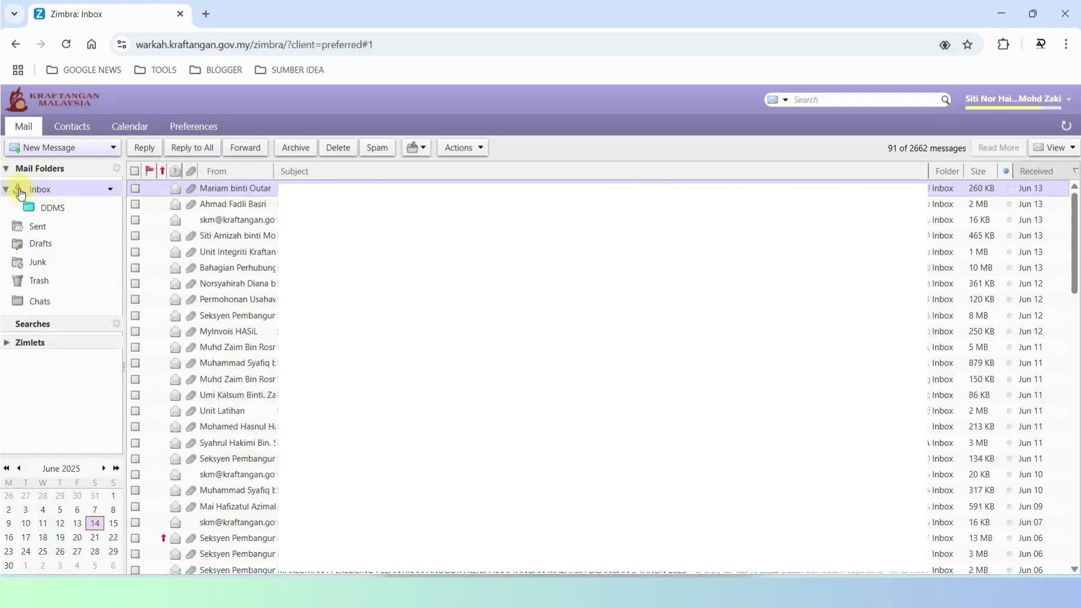
{"action": "left_click", "coordinate": [68, 43]}
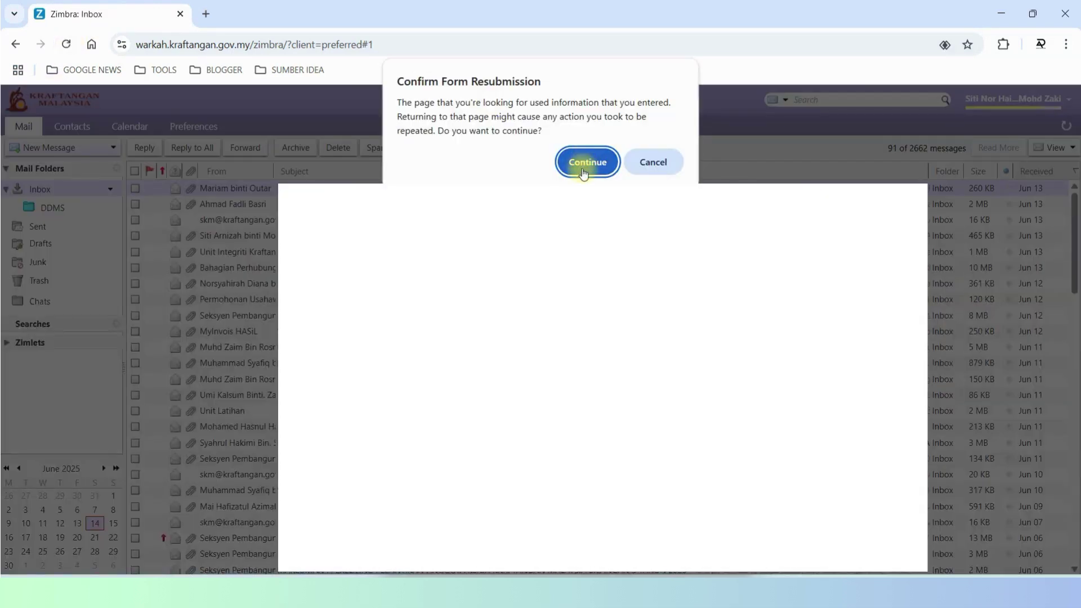
{"action": "left_click", "coordinate": [588, 160]}
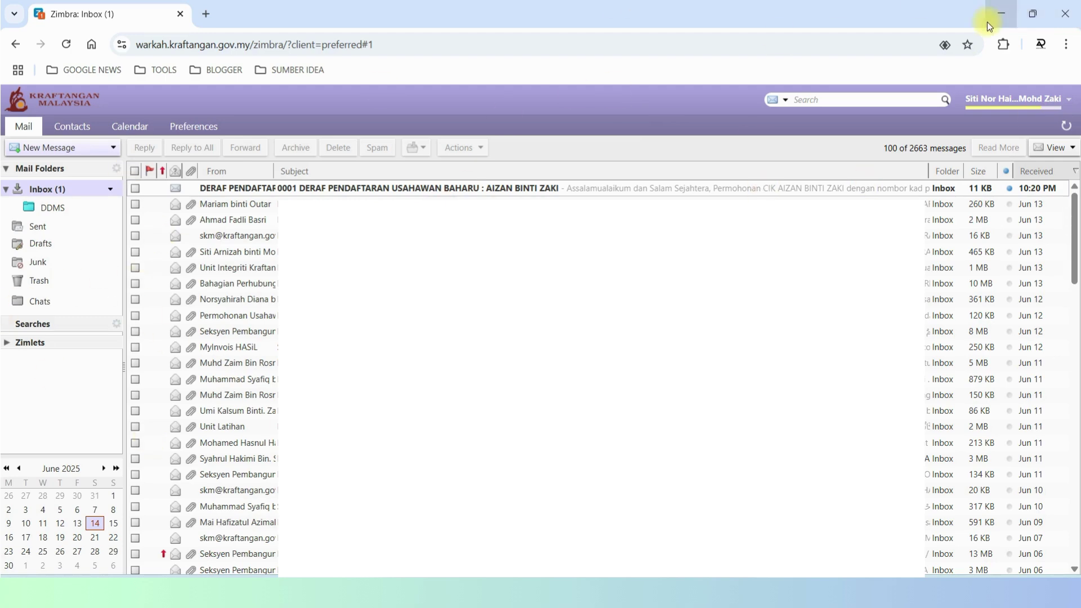
{"action": "left_click", "coordinate": [1000, 13]}
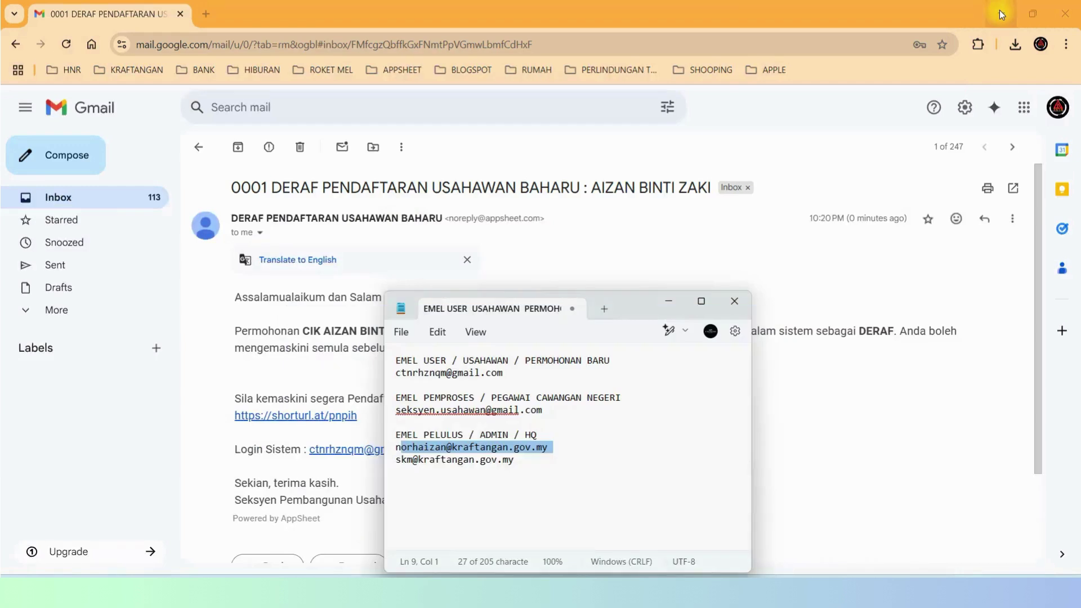
- Highlight the EMEL PEMPROSES address in Notepad, reload the processor's Gmail inbox to check for a draft notification, and minimize that window
{"action": "left_click", "coordinate": [399, 410]}
{"action": "left_click_drag", "start_coordinate": [400, 412], "coordinate": [554, 410]}
{"action": "left_click", "coordinate": [553, 414]}
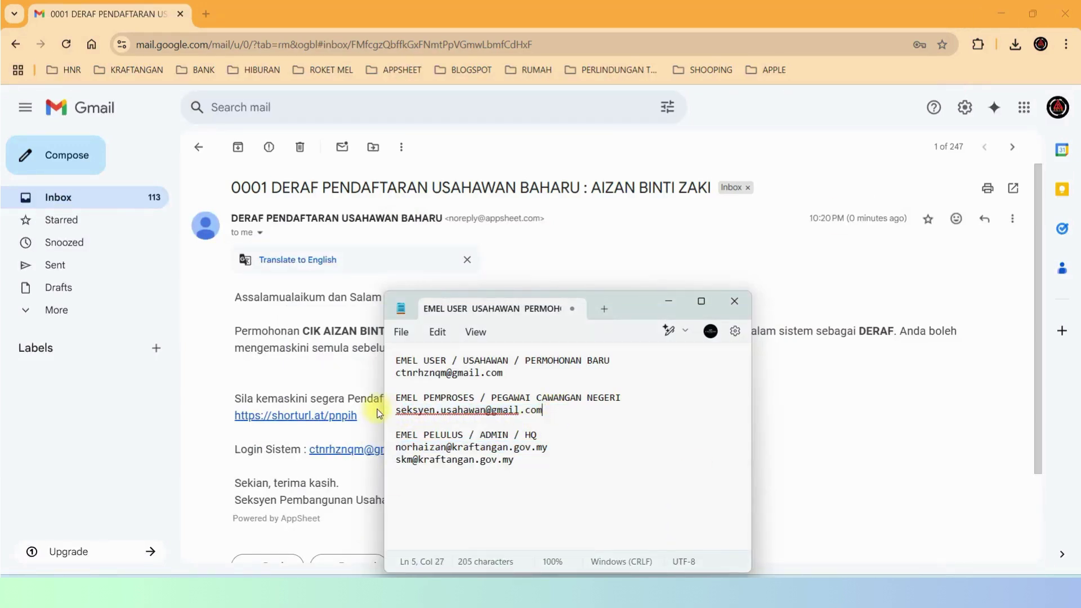
{"action": "mouse_move", "coordinate": [614, 580]}
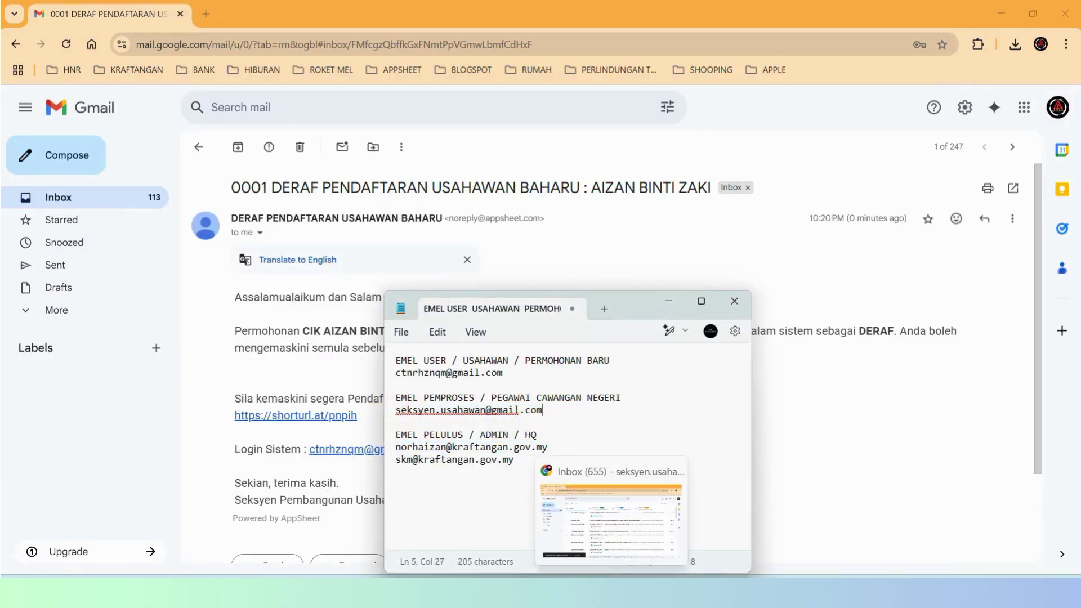
{"action": "left_click", "coordinate": [636, 512]}
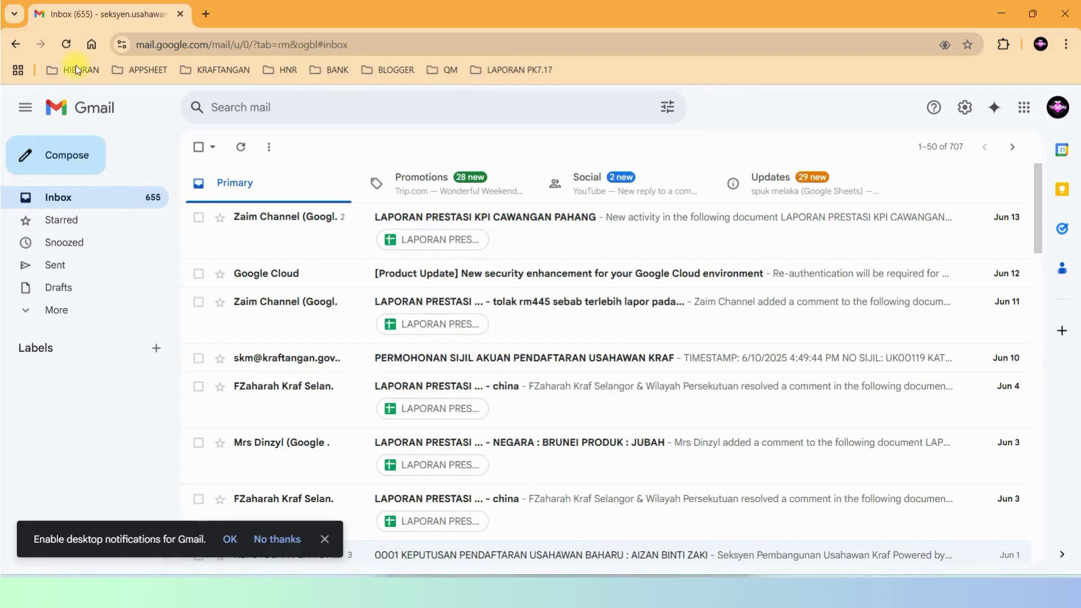
{"action": "left_click", "coordinate": [67, 45]}
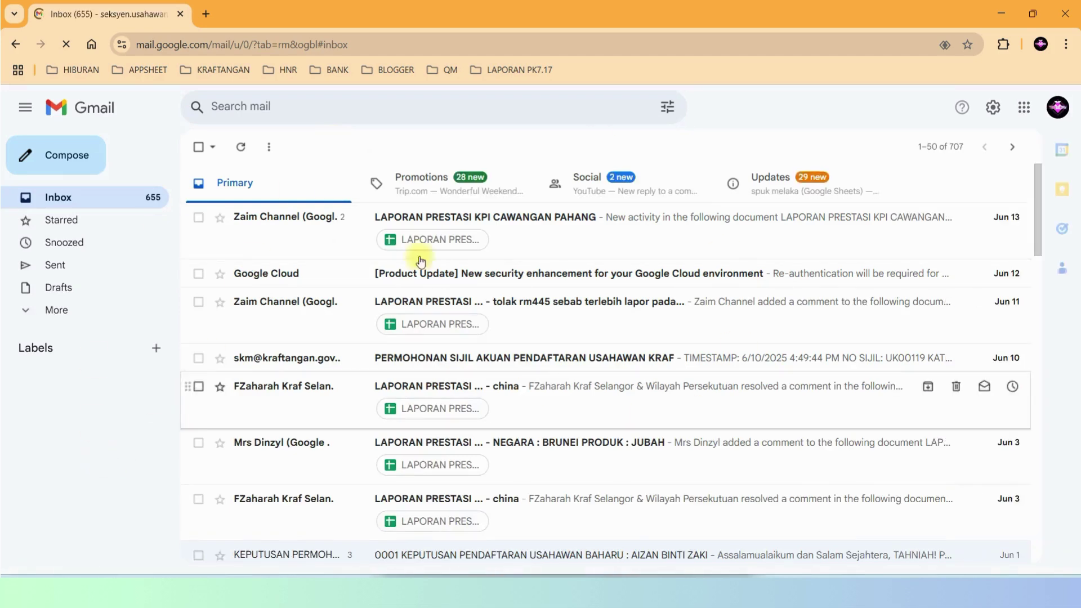
{"action": "left_click", "coordinate": [995, 14]}
- Minimize the applicant's Gmail, highlight the EMEL USER address in Notepad, and return to the app preview
{"action": "left_click", "coordinate": [895, 463]}
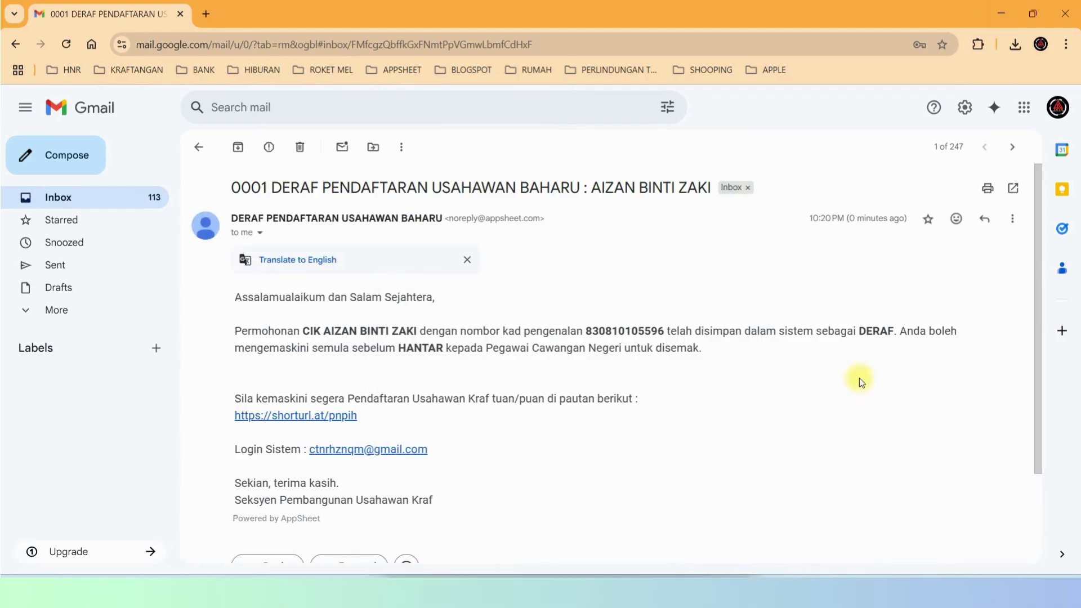
{"action": "left_click", "coordinate": [996, 15]}
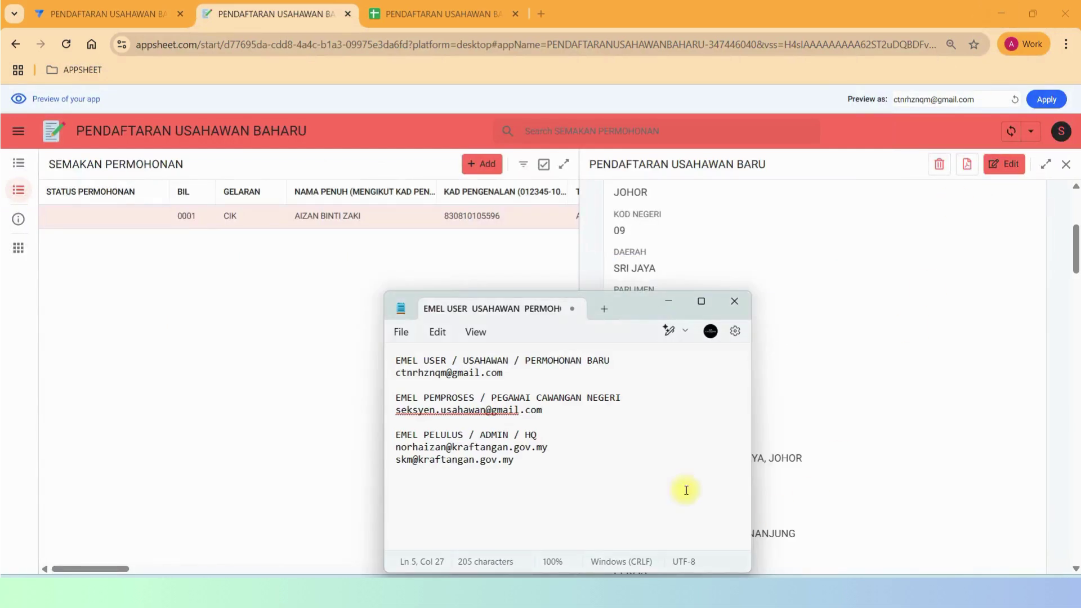
{"action": "triple_click", "coordinate": [393, 374]}
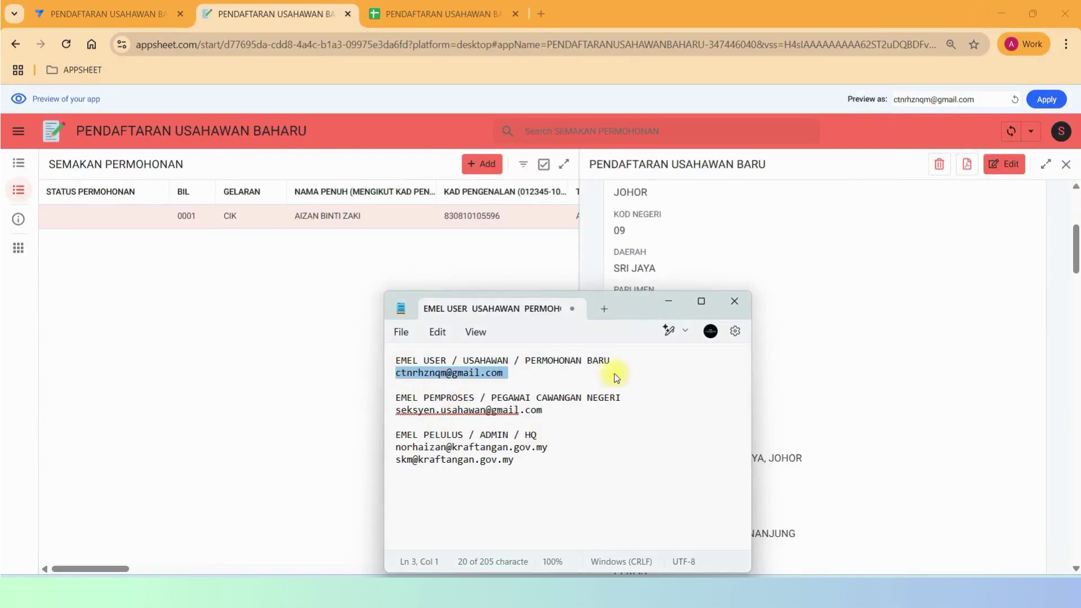
{"action": "left_click", "coordinate": [927, 265]}
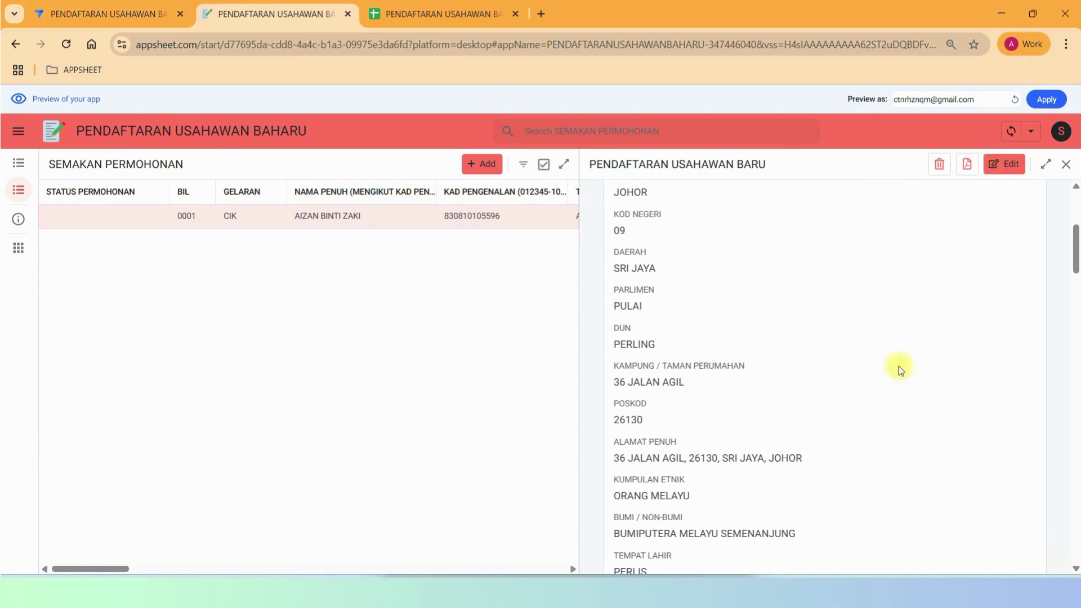
- Open application 0001 for editing and advance through the form pages to PENGESAHAN PERMOHONAN
{"action": "left_click", "coordinate": [1000, 165]}
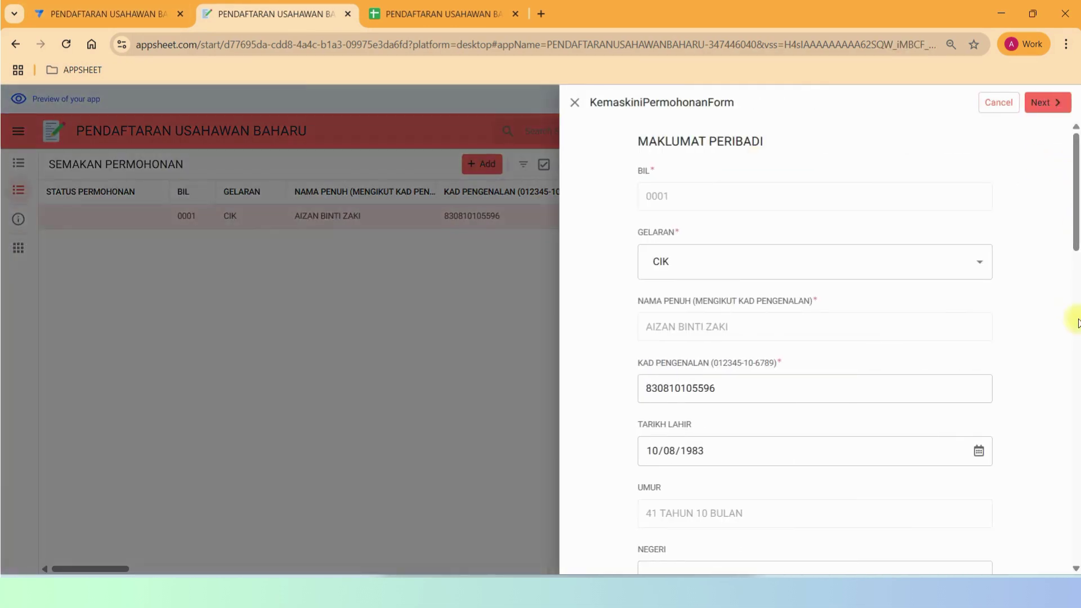
{"action": "left_click", "coordinate": [1050, 103]}
{"action": "left_click", "coordinate": [1051, 103]}
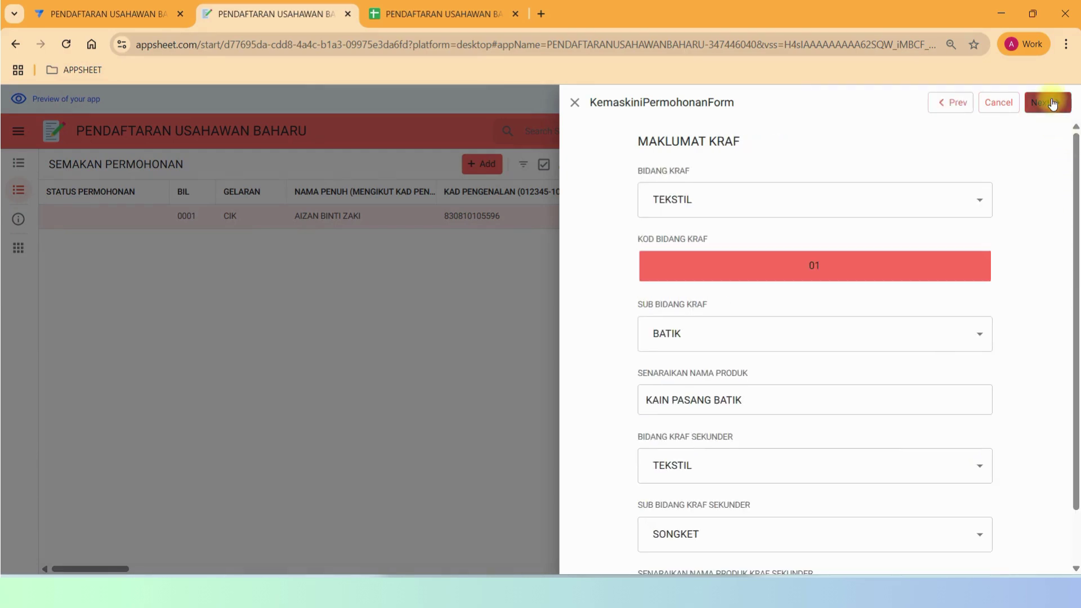
{"action": "left_click", "coordinate": [1052, 103]}
{"action": "left_click", "coordinate": [1051, 103]}
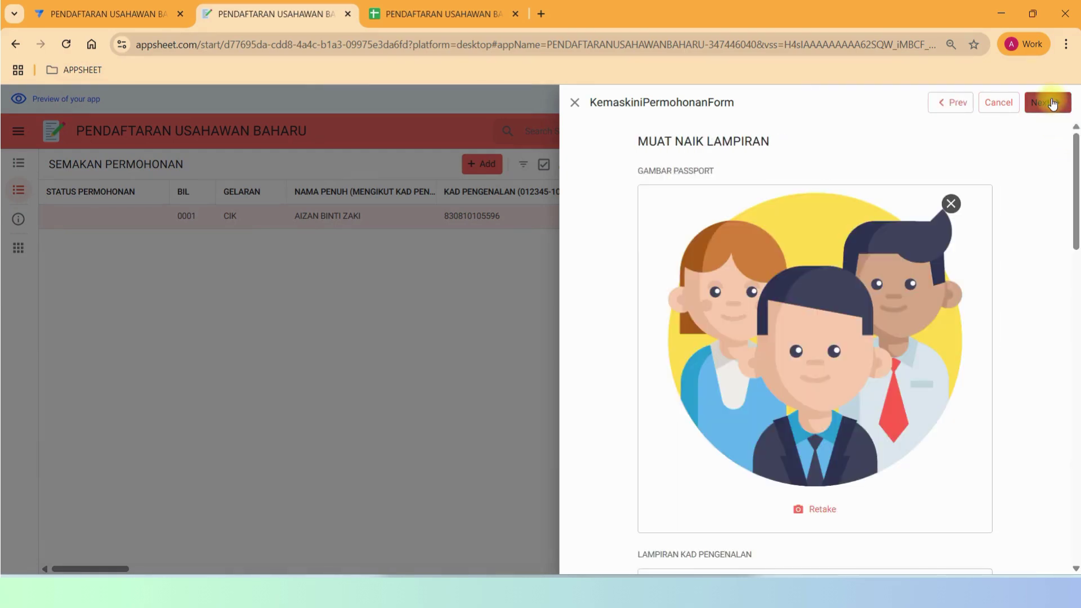
{"action": "left_click", "coordinate": [1052, 103]}
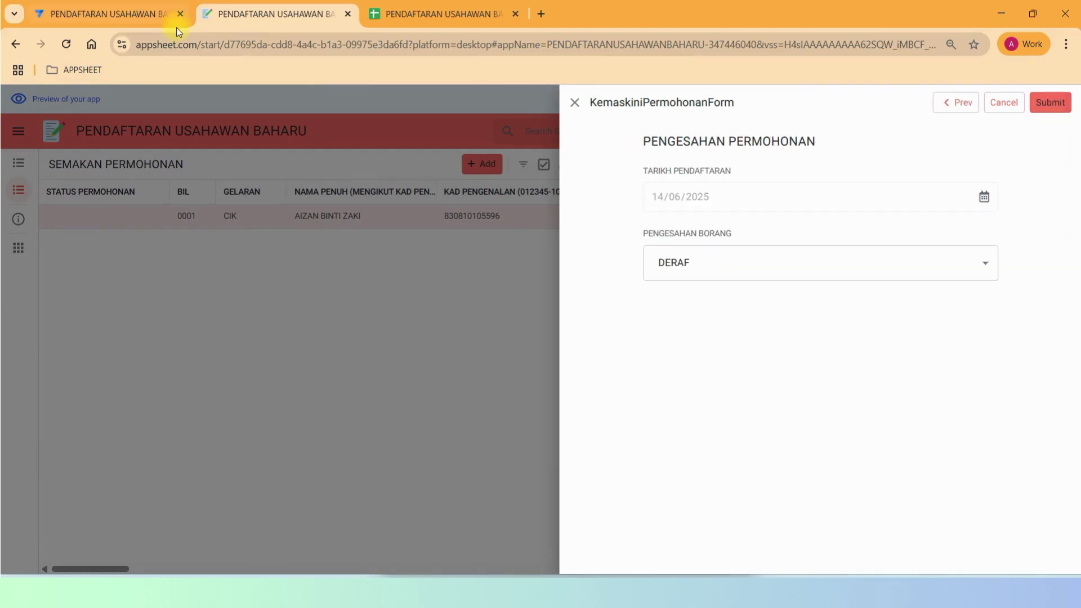
- Set PENGESAHAN BORANG to HANTAR, agree to the declaration with SETUJU, and set PKKM BERHAMPIRAN to PERLIS
{"action": "left_click", "coordinate": [750, 267]}
{"action": "left_click", "coordinate": [703, 342]}
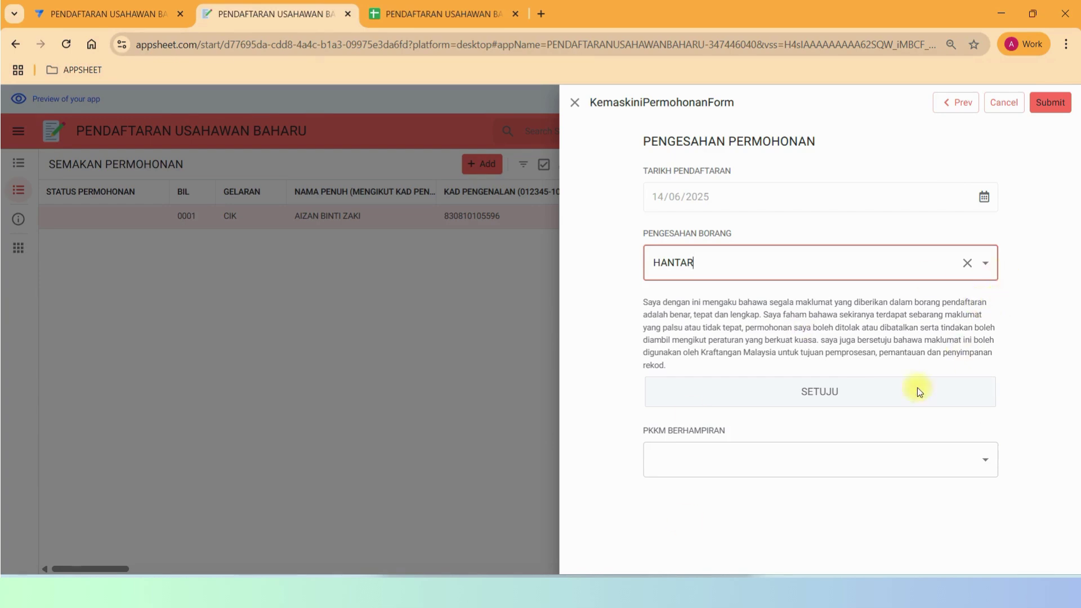
{"action": "left_click", "coordinate": [857, 399]}
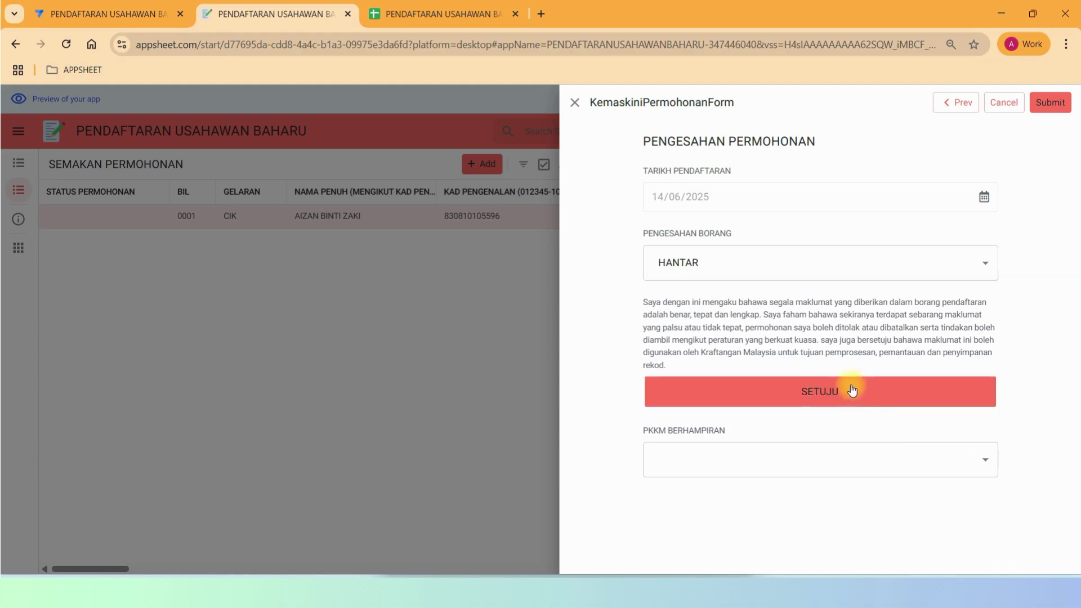
{"action": "left_click", "coordinate": [683, 466]}
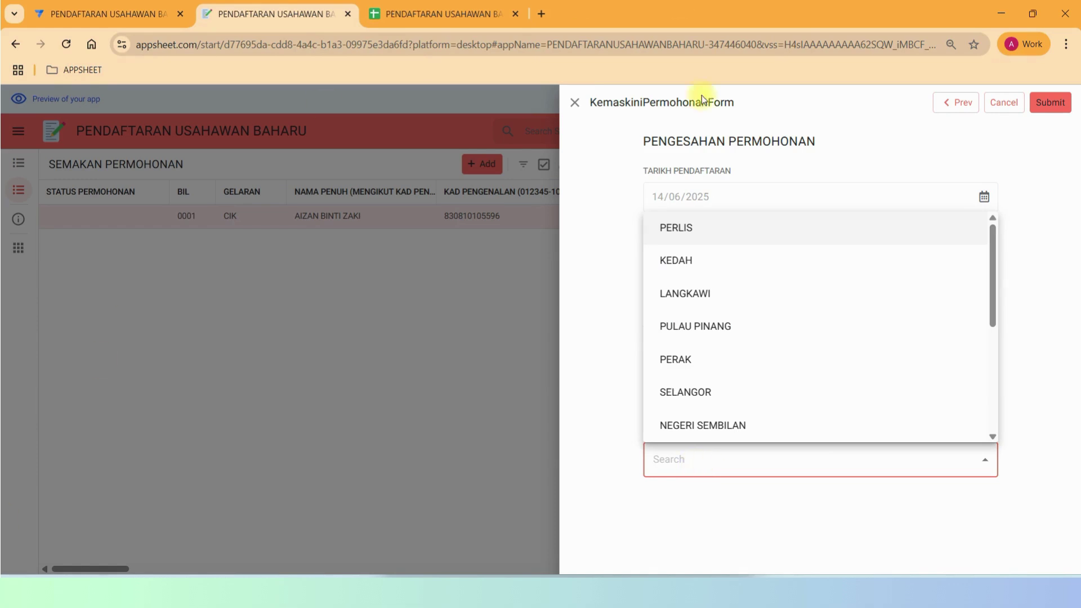
{"action": "left_click", "coordinate": [720, 232]}
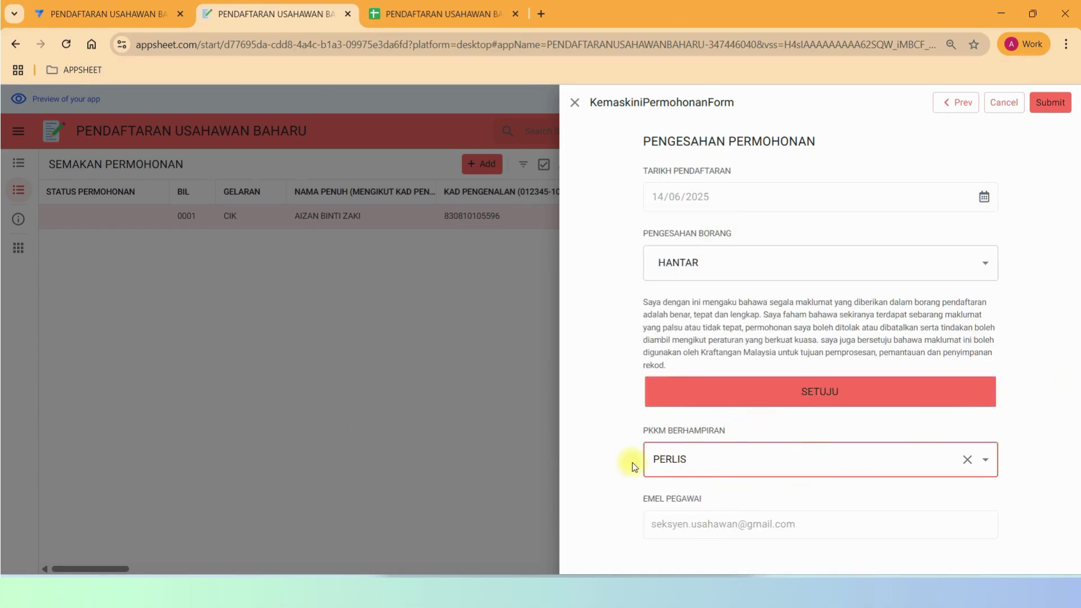
- Look through the PKKM BERHAMPIRAN branch options, keep PERLIS, and highlight part of the EMEL PEGAWAI address
{"action": "left_click", "coordinate": [727, 461]}
{"action": "scroll", "coordinate": [765, 375], "scroll_direction": "down", "scroll_amount": 4}
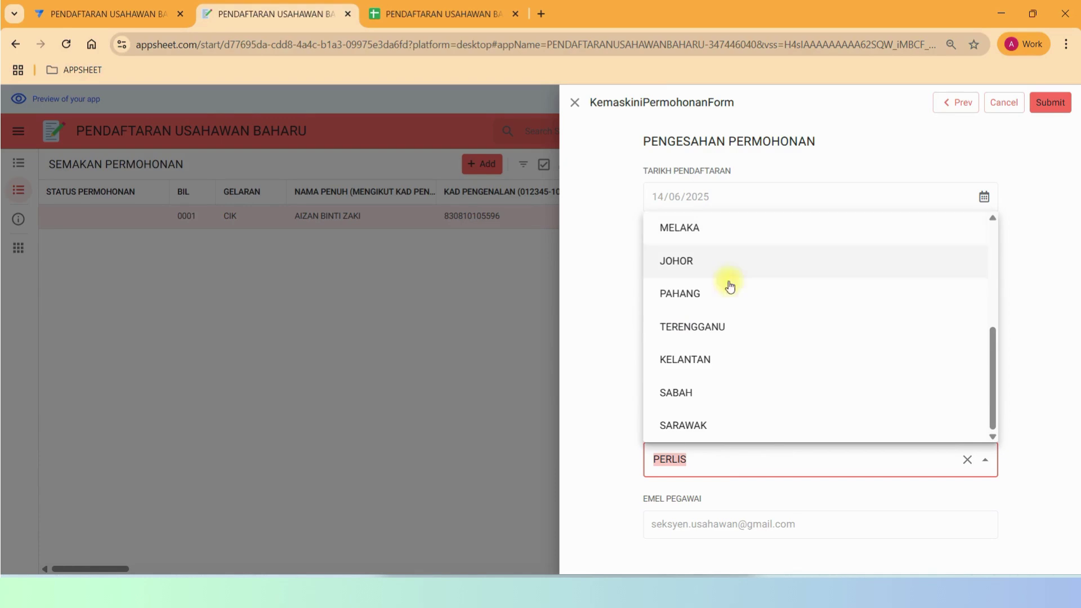
{"action": "scroll", "coordinate": [730, 286], "scroll_direction": "up", "scroll_amount": 4}
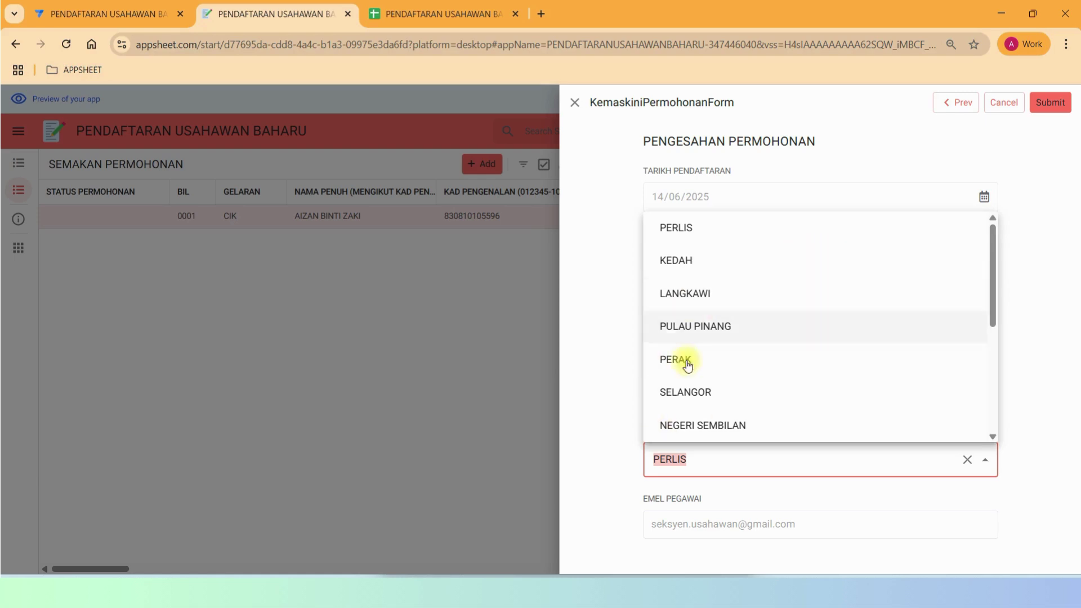
{"action": "left_click", "coordinate": [722, 225]}
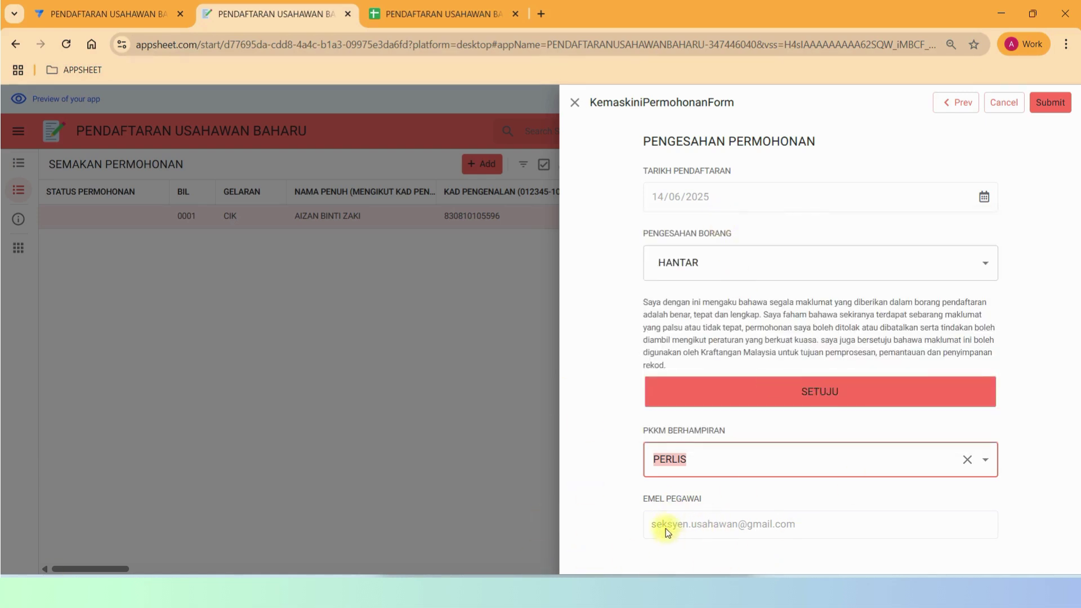
{"action": "left_click_drag", "start_coordinate": [697, 525], "coordinate": [747, 524]}
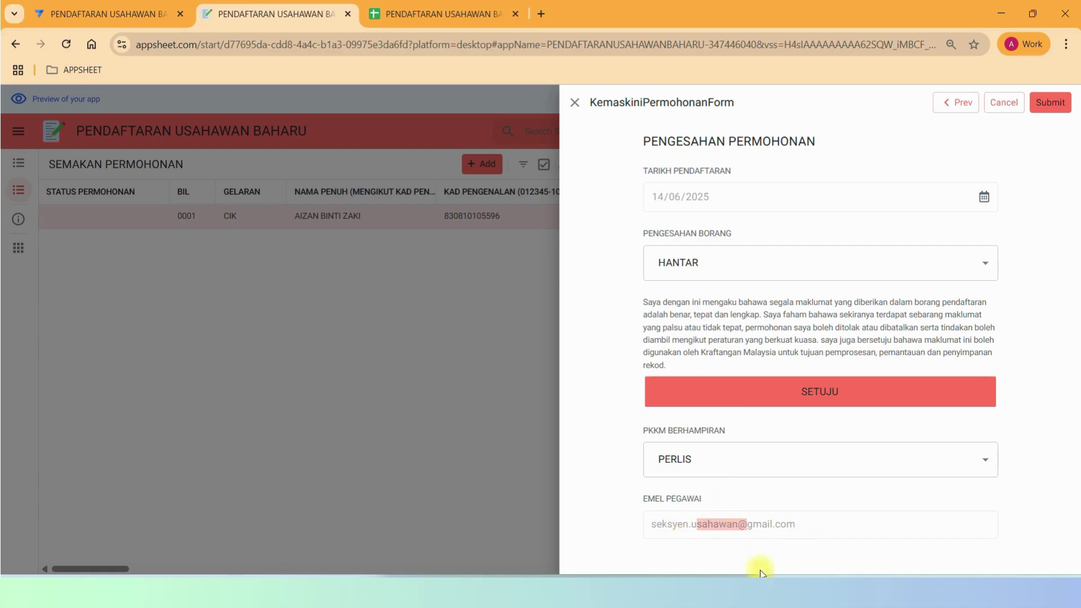
- In the AppSheet editor's data tables, open the CAWANGAN PKKM table's source spreadsheet to view the branch e-mail assignments
{"action": "left_click", "coordinate": [62, 14]}
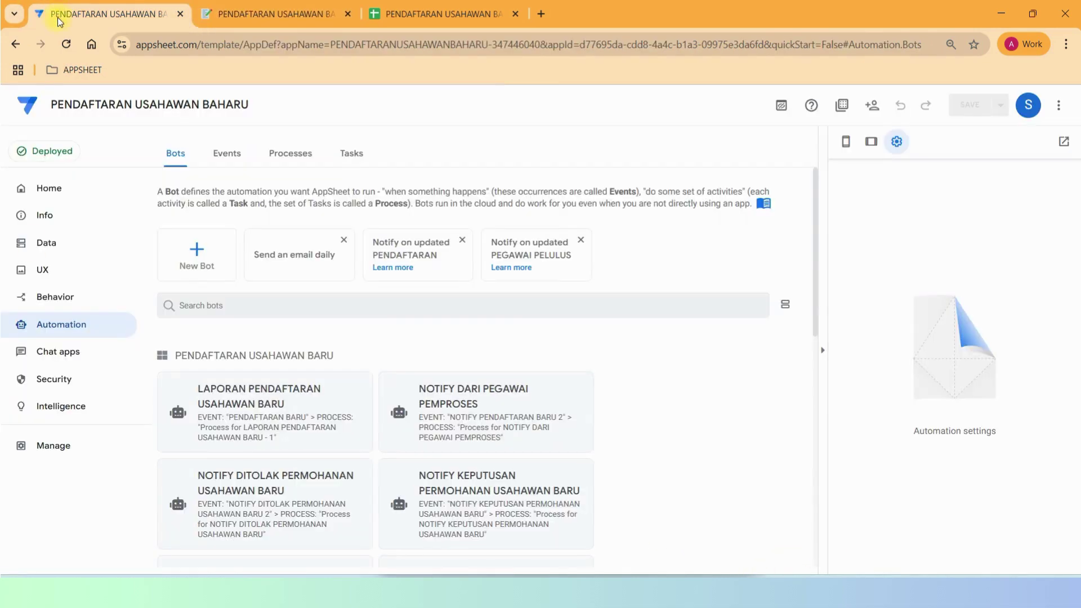
{"action": "left_click", "coordinate": [42, 244]}
{"action": "scroll", "coordinate": [618, 337], "scroll_direction": "down", "scroll_amount": 5}
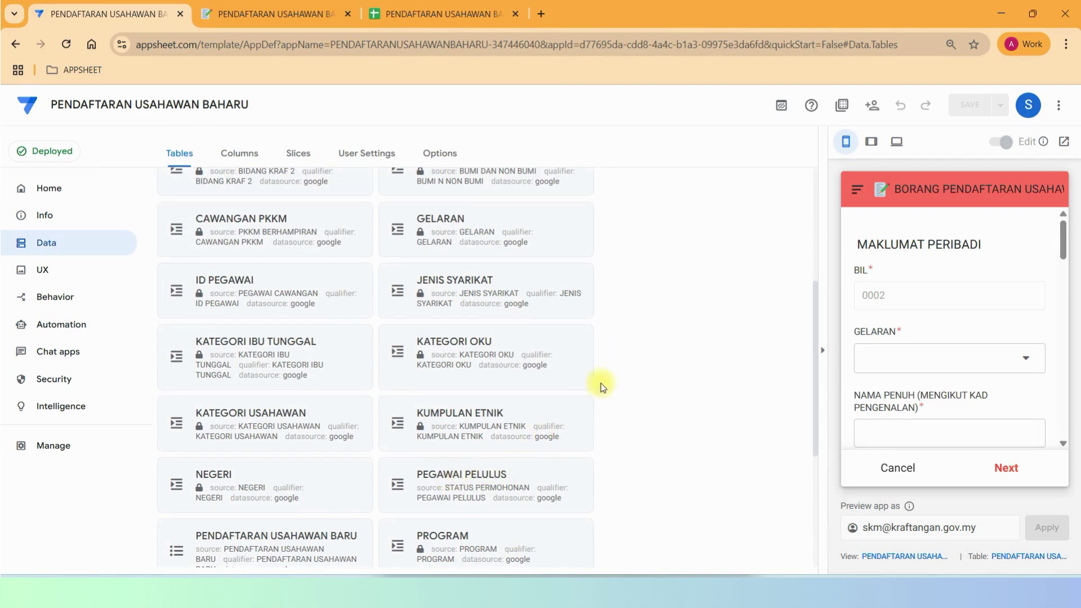
{"action": "left_click", "coordinate": [243, 218]}
{"action": "left_click", "coordinate": [633, 197]}
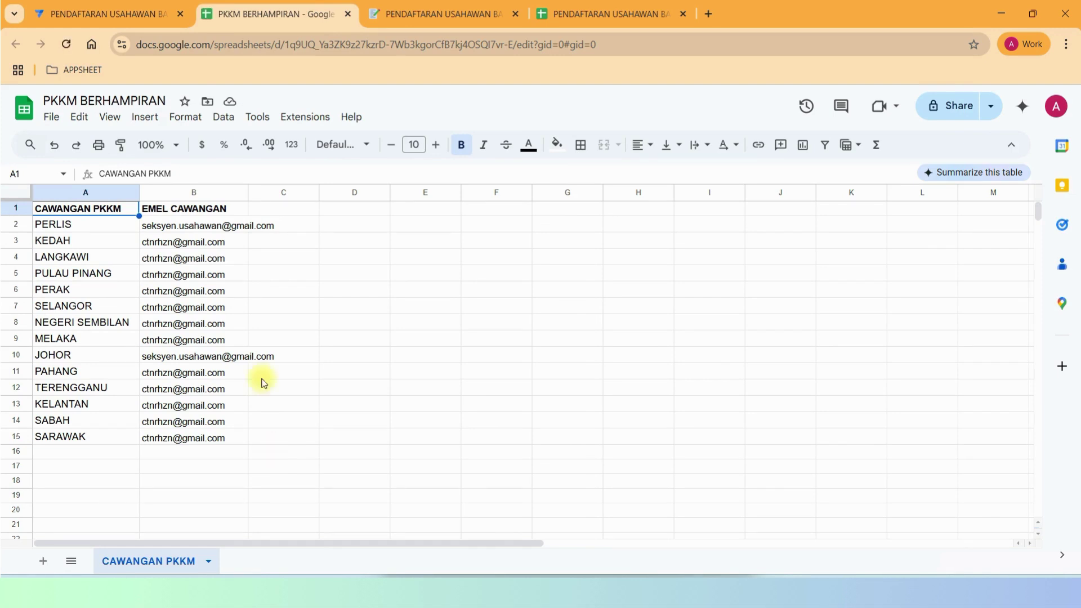
- Return to the KemaskiniPermohonanForm in the app preview and submit the updated application
{"action": "left_click", "coordinate": [66, 15]}
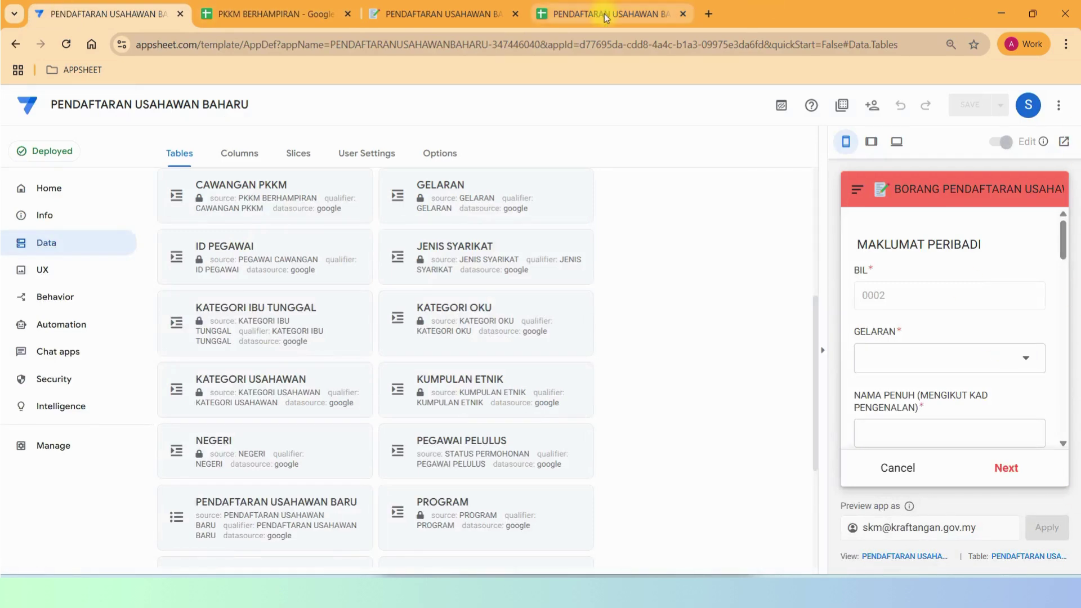
{"action": "key", "text": "ctrl+3"}
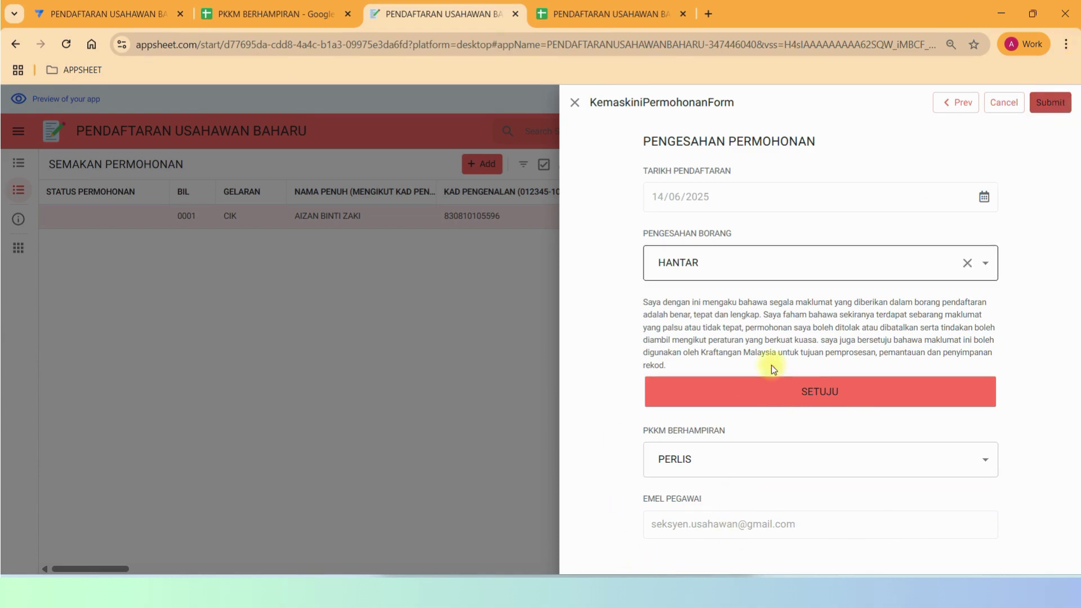
{"action": "left_click", "coordinate": [1050, 103]}
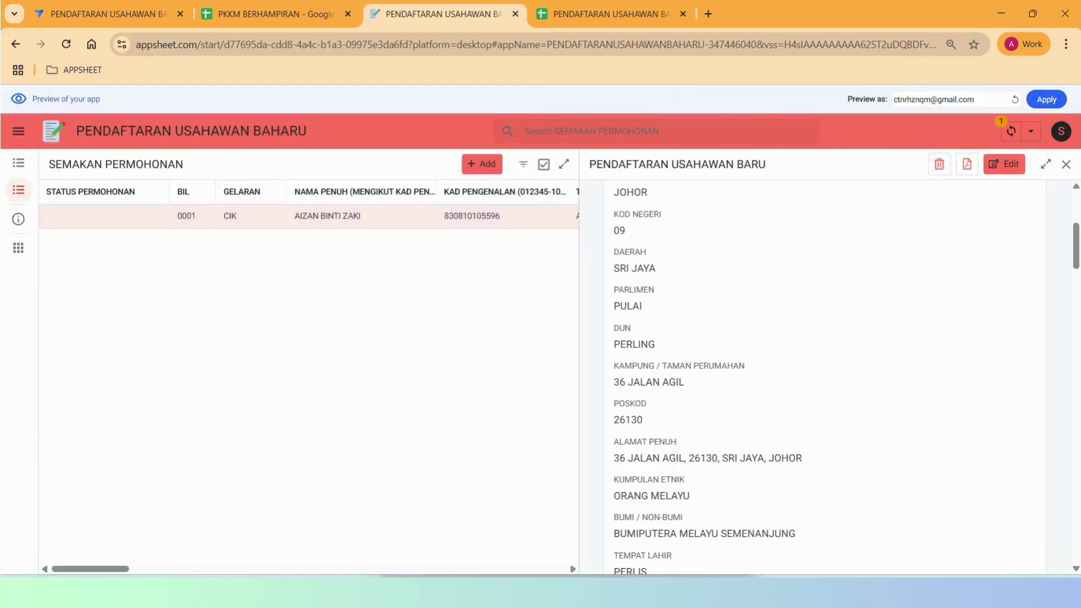
- Bring up the Notepad e-mail list and highlight the EMEL PEMPROSES / PEGAWAI CAWANGAN NEGERI heading with its address
{"action": "mouse_move", "coordinate": [518, 592]}
{"action": "left_click", "coordinate": [518, 512]}
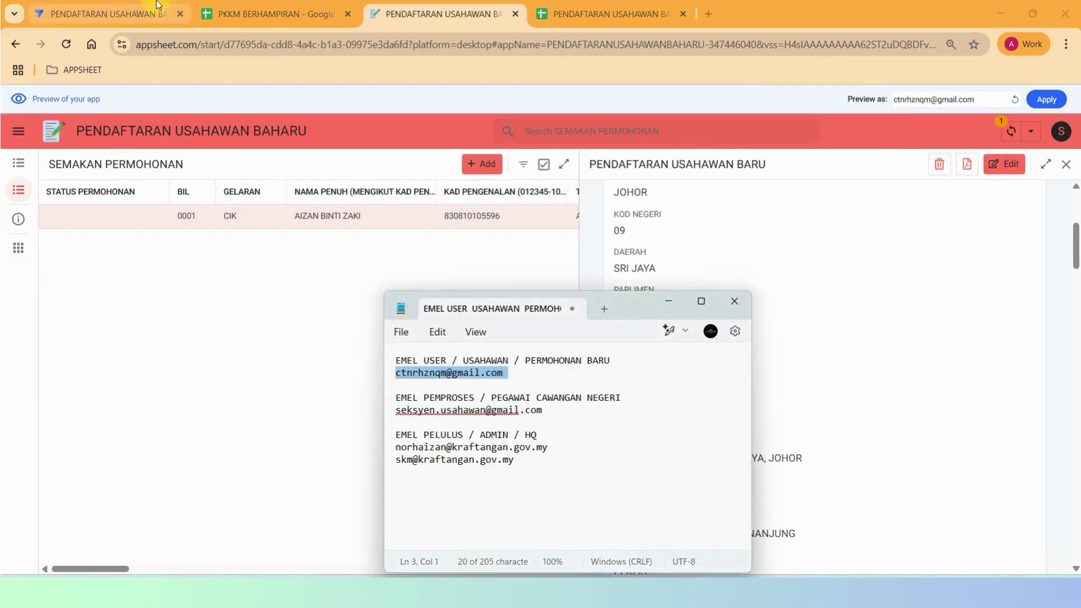
{"action": "triple_click", "coordinate": [392, 410]}
{"action": "left_click_drag", "start_coordinate": [392, 410], "coordinate": [386, 403]}
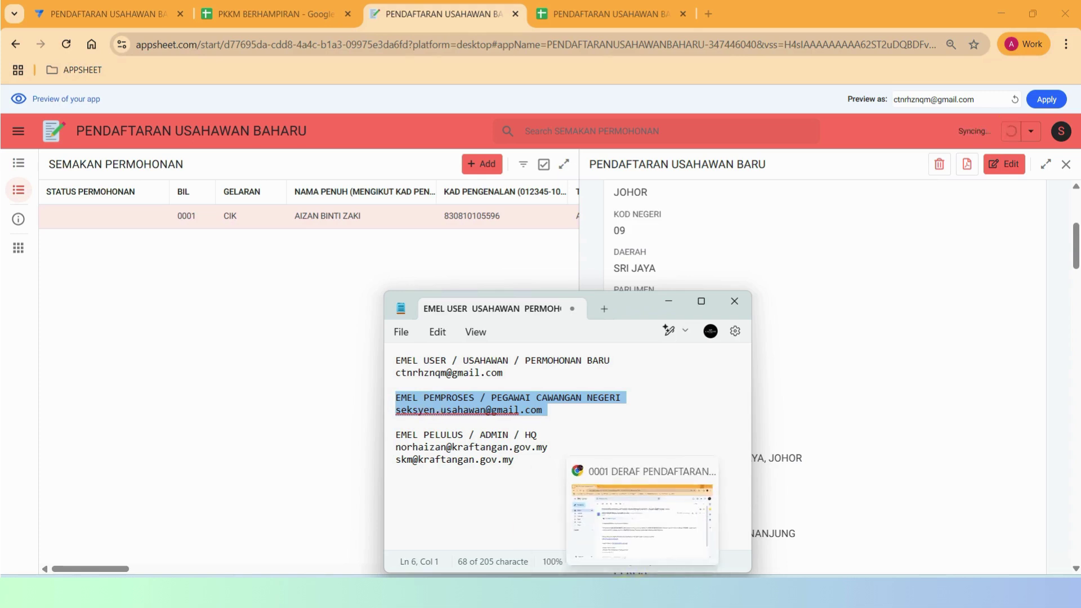
- Switch to the processor's Gmail inbox, open the 0001 PENDAFTARAN USAHAWAN BAHARU notification, and read down to the DOWNLOAD LAPORAN PENUH link
{"action": "left_click", "coordinate": [711, 566]}
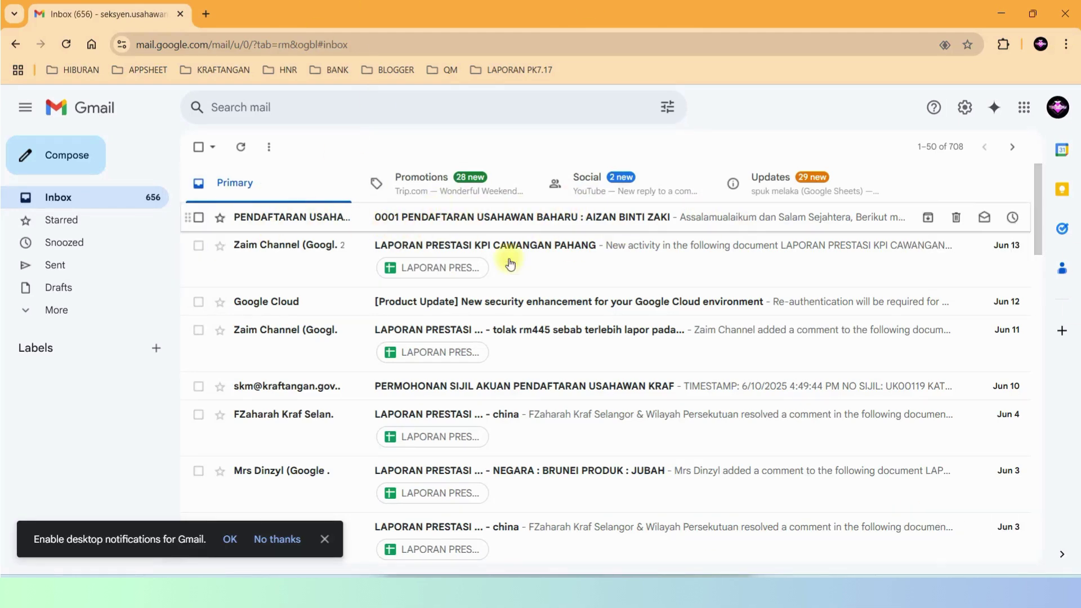
{"action": "left_click", "coordinate": [693, 221]}
{"action": "scroll", "coordinate": [605, 270], "scroll_direction": "down", "scroll_amount": 5}
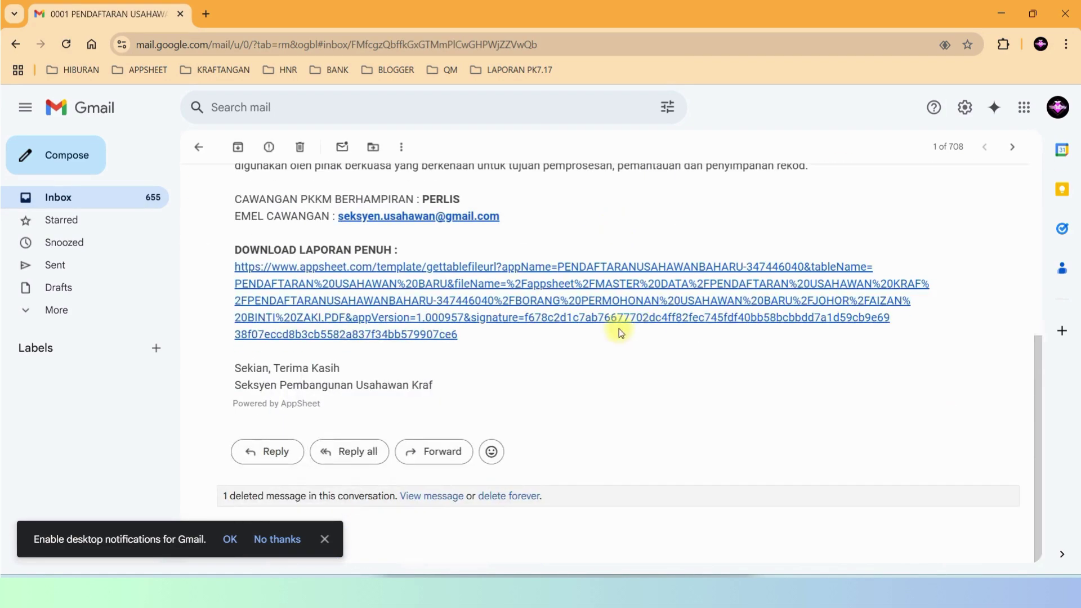
- Open the full report from the DOWNLOAD LAPORAN PENUH link, view one of its attached documents, and close the report
{"action": "scroll", "coordinate": [398, 253], "scroll_direction": "up", "scroll_amount": 5}
{"action": "scroll", "coordinate": [413, 258], "scroll_direction": "down", "scroll_amount": 5}
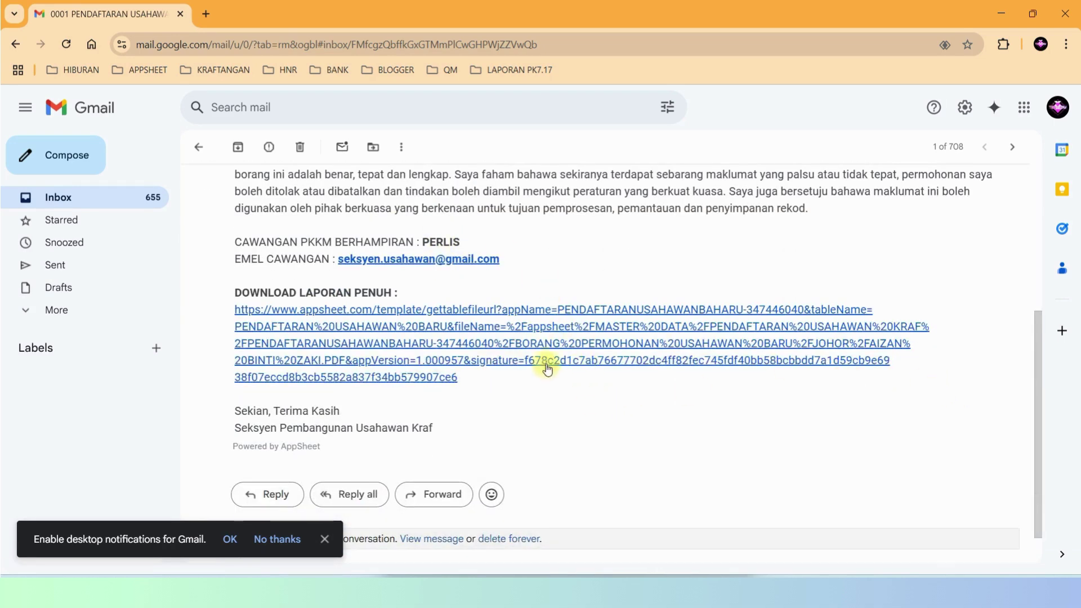
{"action": "left_click", "coordinate": [420, 331]}
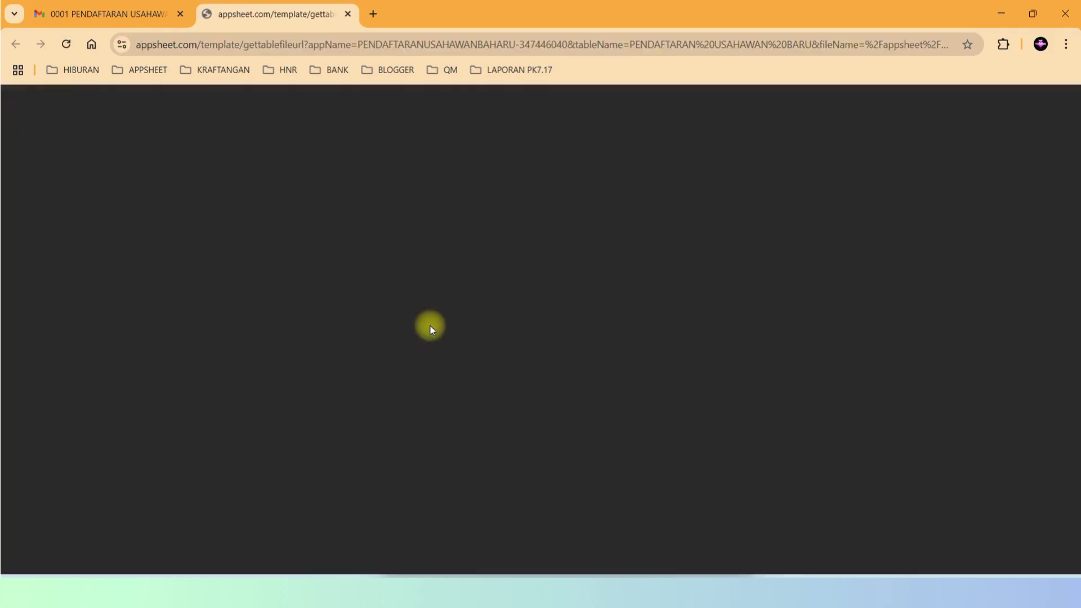
{"action": "scroll", "coordinate": [820, 322], "scroll_direction": "down", "scroll_amount": 20}
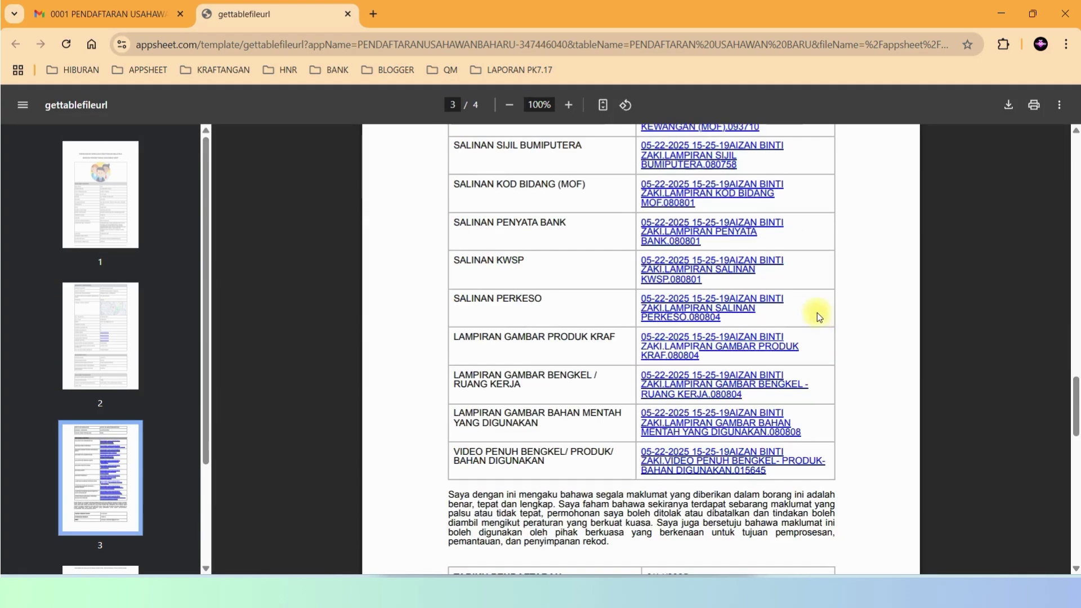
{"action": "scroll", "coordinate": [816, 313], "scroll_direction": "up", "scroll_amount": 10}
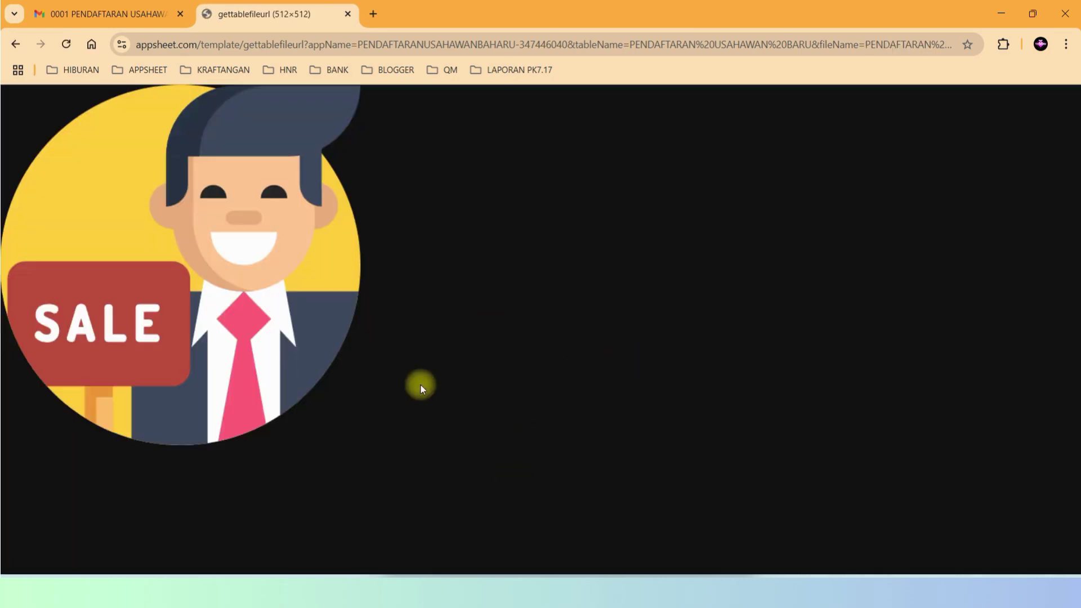
{"action": "left_click", "coordinate": [347, 14]}
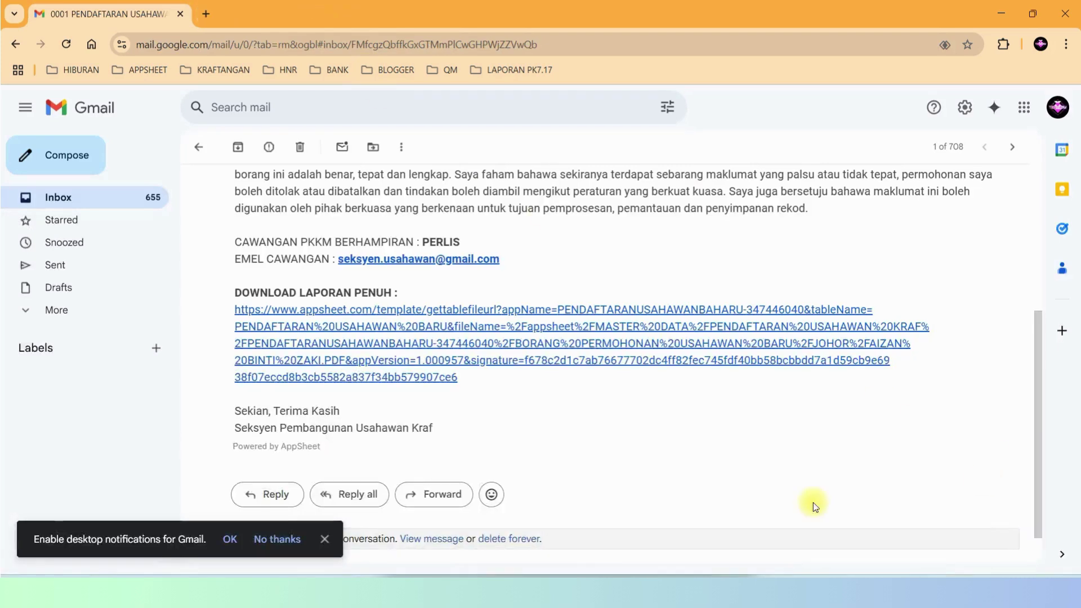
- Reopen the full report and examine its registration date and branch table, DOKUMEN LAMPIRAN links and MAKLUMAT PENDIDIKAN section
{"action": "left_click", "coordinate": [404, 346]}
{"action": "scroll", "coordinate": [887, 397], "scroll_direction": "down", "scroll_amount": 15}
{"action": "scroll", "coordinate": [756, 384], "scroll_direction": "down", "scroll_amount": 20}
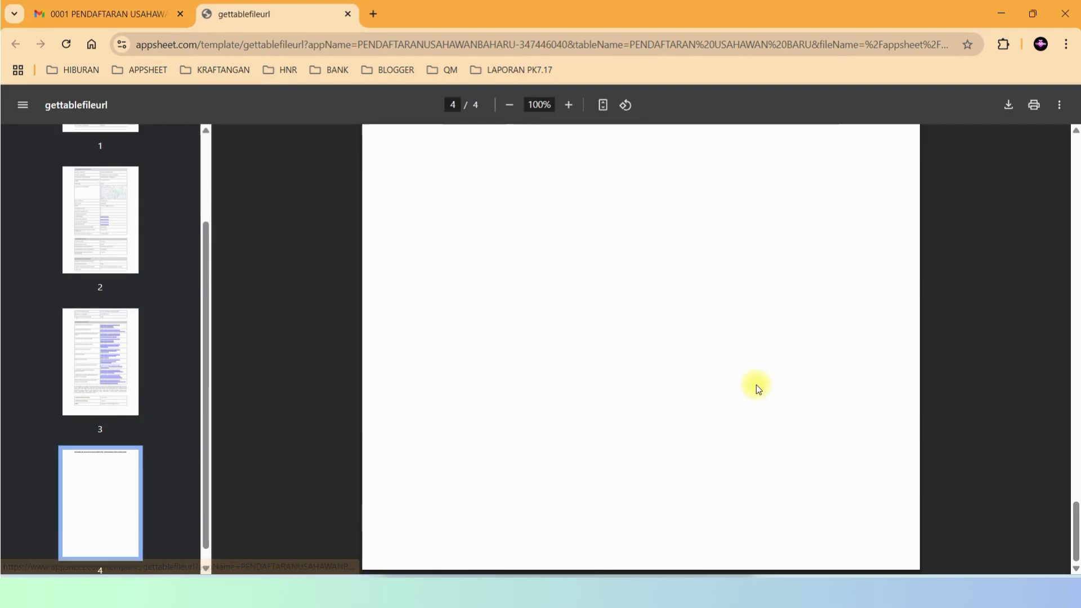
{"action": "scroll", "coordinate": [755, 384], "scroll_direction": "up", "scroll_amount": 8}
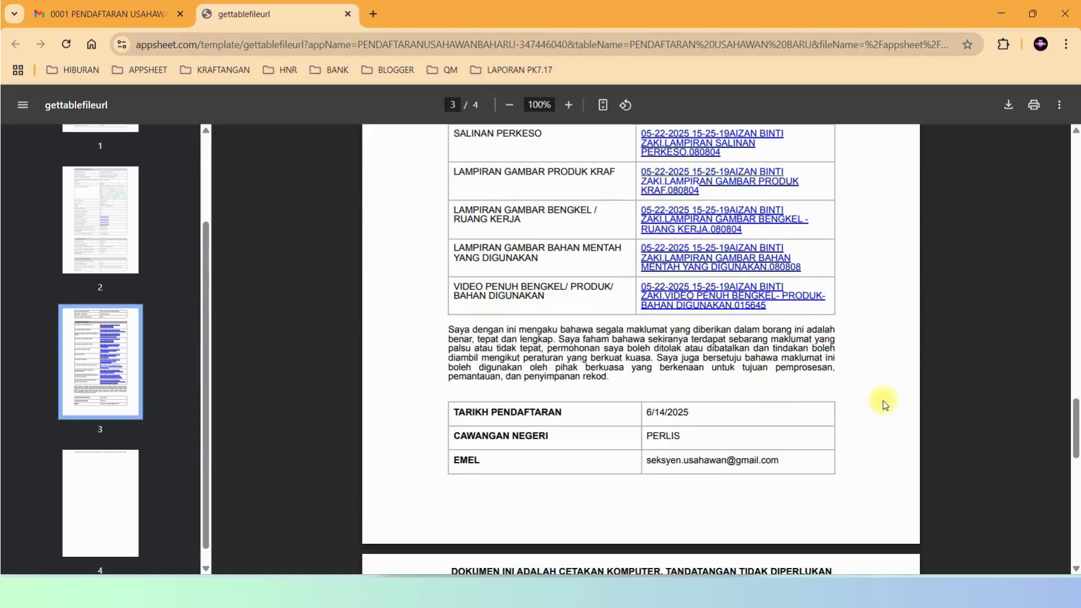
{"action": "scroll", "coordinate": [878, 399], "scroll_direction": "up", "scroll_amount": 5}
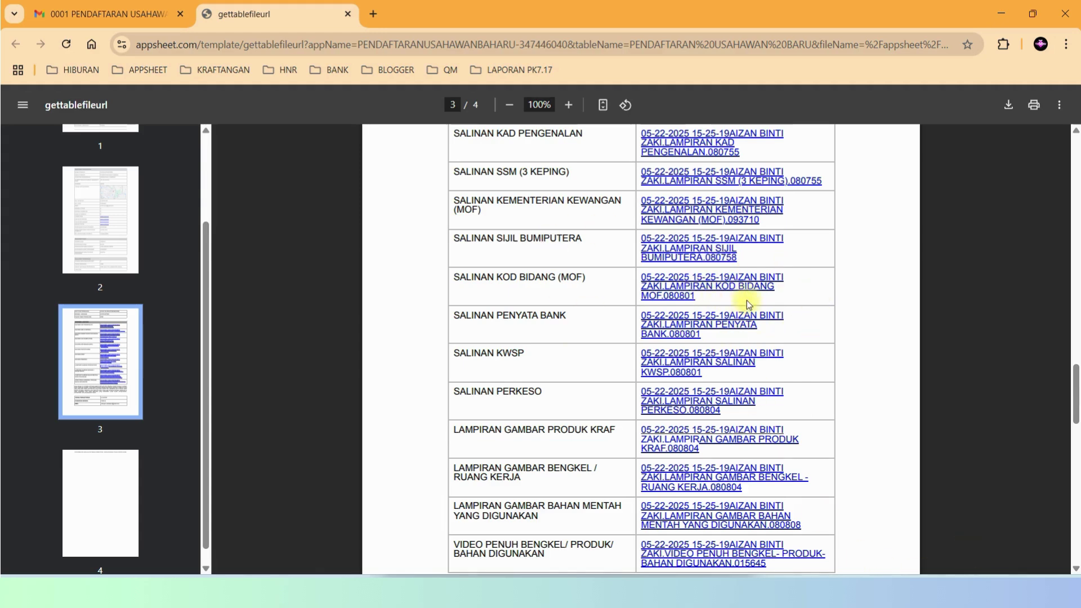
{"action": "scroll", "coordinate": [747, 292], "scroll_direction": "up", "scroll_amount": 5}
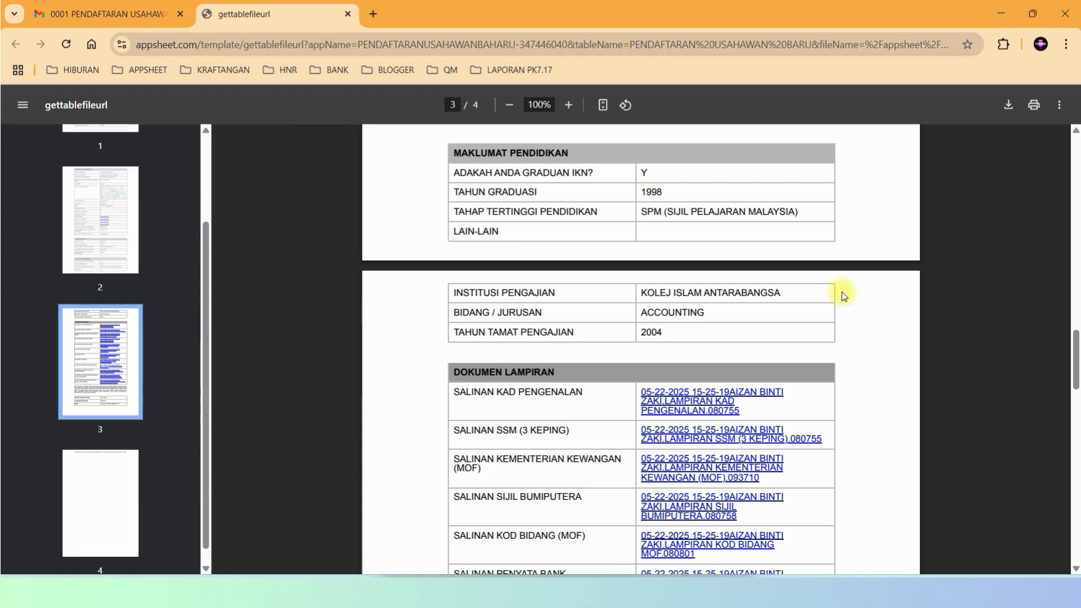
- Switch to the AppSheet preview window and copy the EMEL PEMPROSES / PEGAWAI CAWANGAN NEGERI address from the Notepad list
{"action": "mouse_move", "coordinate": [580, 591]}
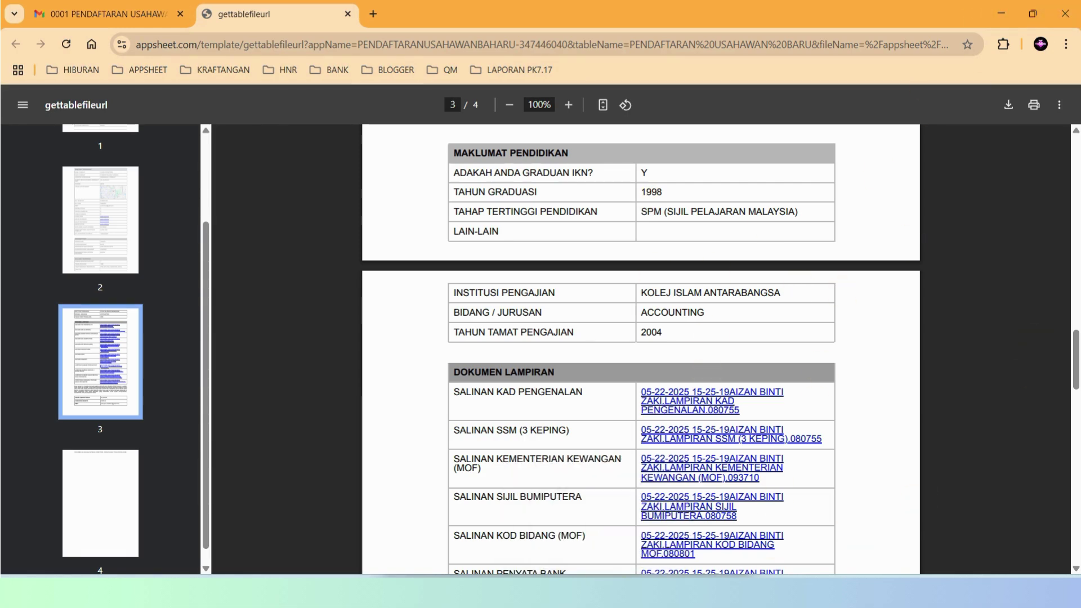
{"action": "left_click", "coordinate": [580, 521]}
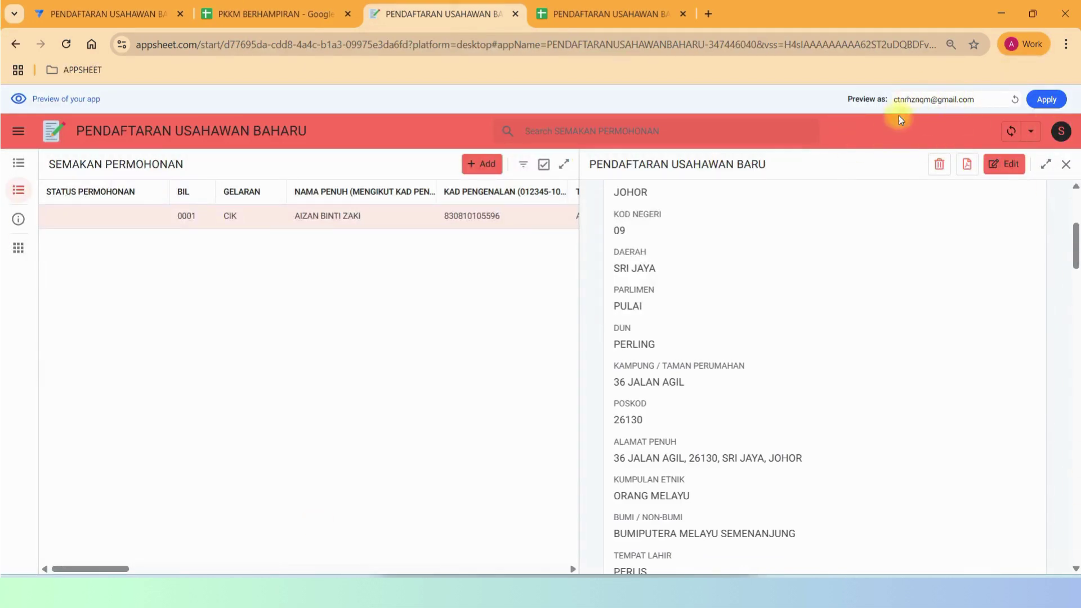
{"action": "left_click", "coordinate": [518, 521]}
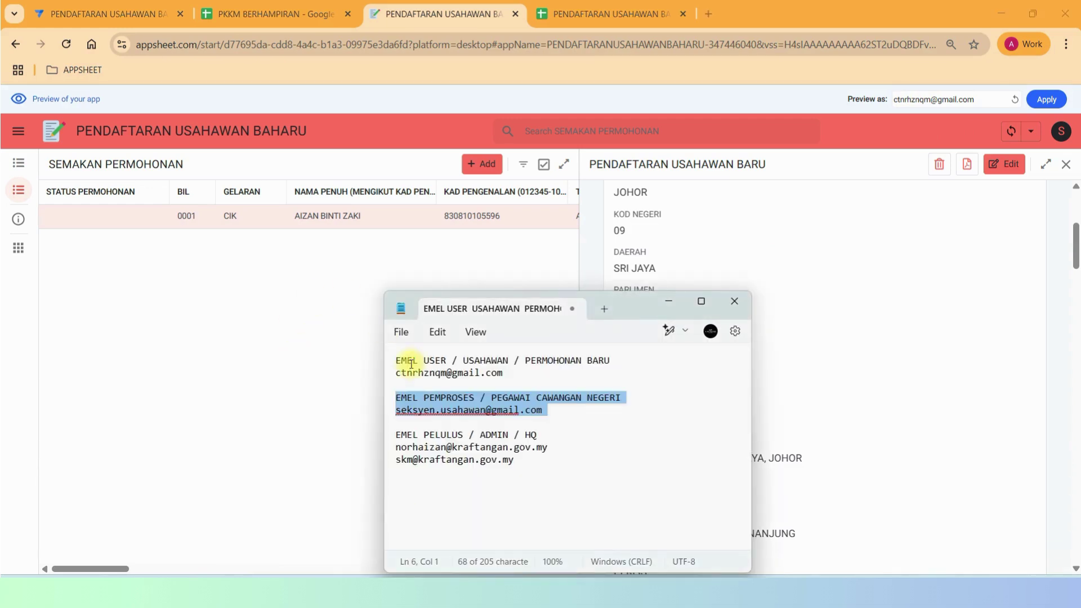
{"action": "left_click_drag", "start_coordinate": [407, 372], "coordinate": [510, 376]}
{"action": "left_click", "coordinate": [403, 411]}
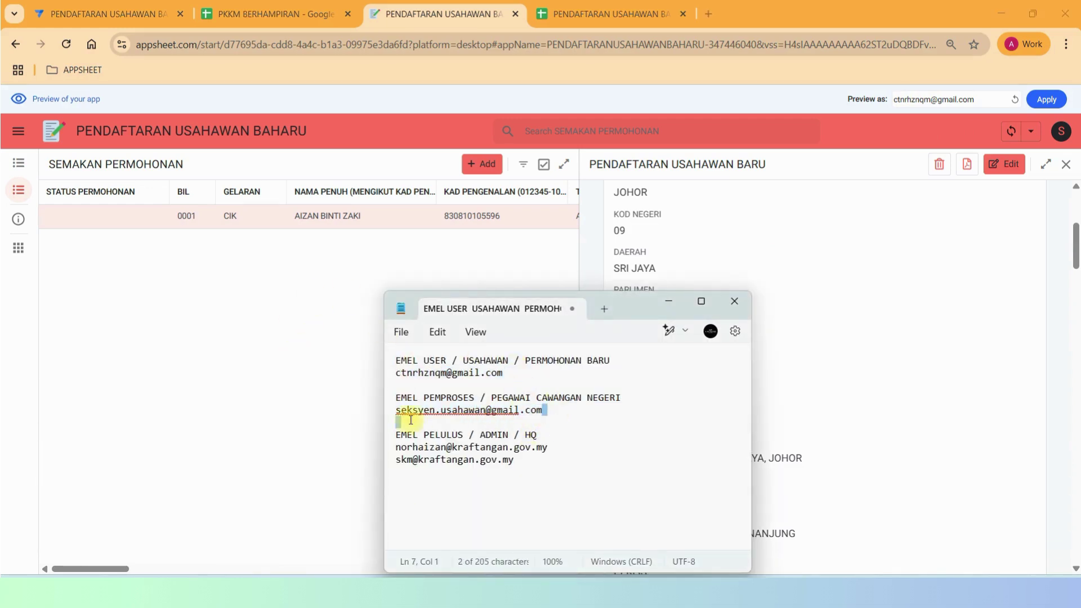
{"action": "key", "text": "shift+End"}
{"action": "key", "text": "super+c"}
{"action": "right_click", "coordinate": [472, 420]}
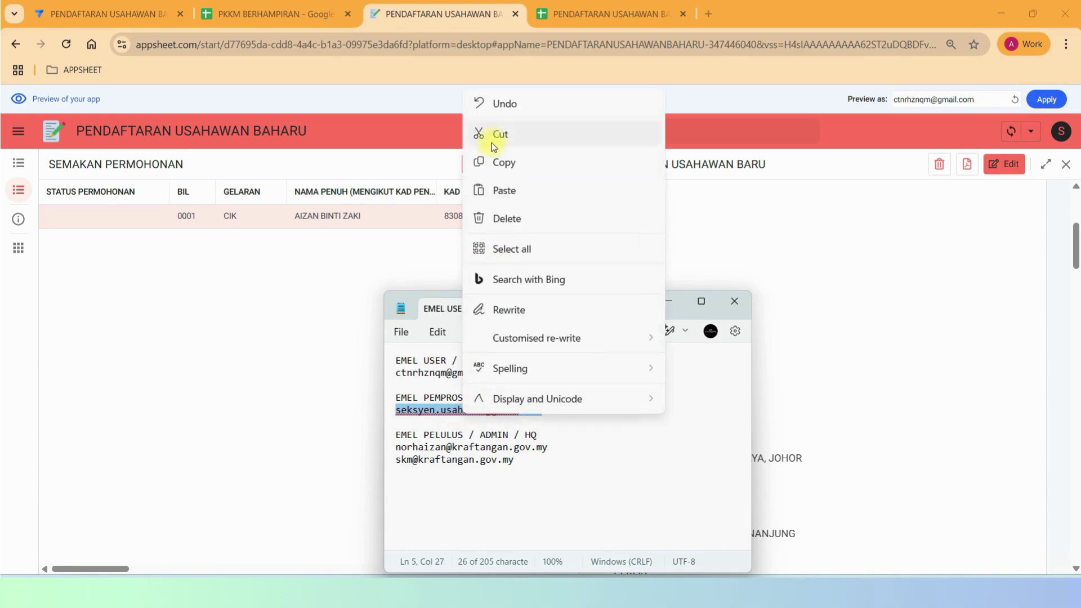
{"action": "left_click", "coordinate": [510, 167]}
- Replace the account in the Preview as field with the copied processor's e-mail address and apply it
{"action": "triple_click", "coordinate": [979, 103]}
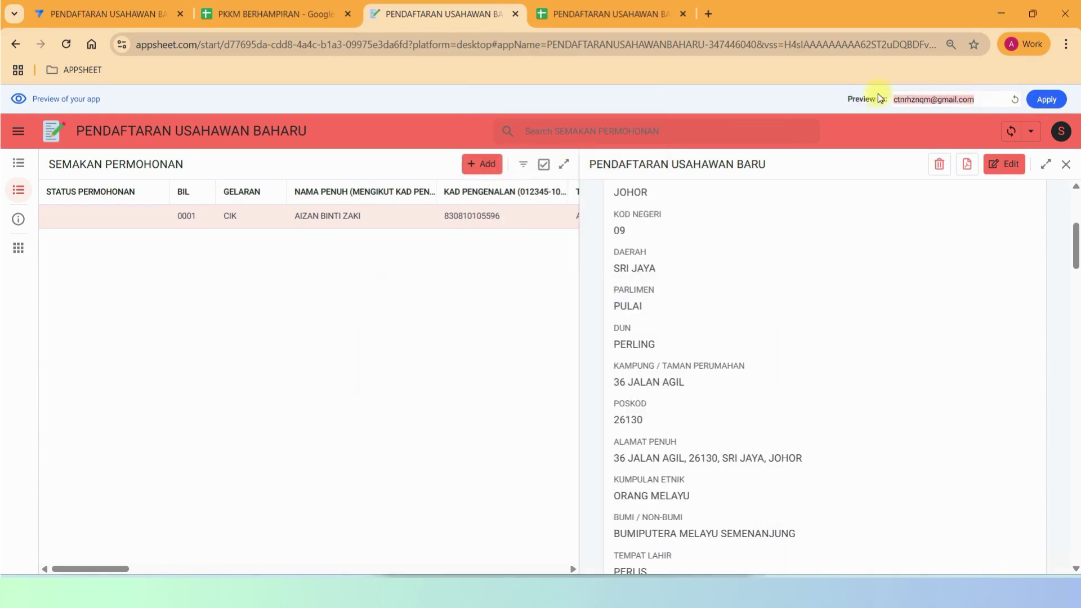
{"action": "right_click", "coordinate": [917, 97]}
{"action": "left_click", "coordinate": [732, 217]}
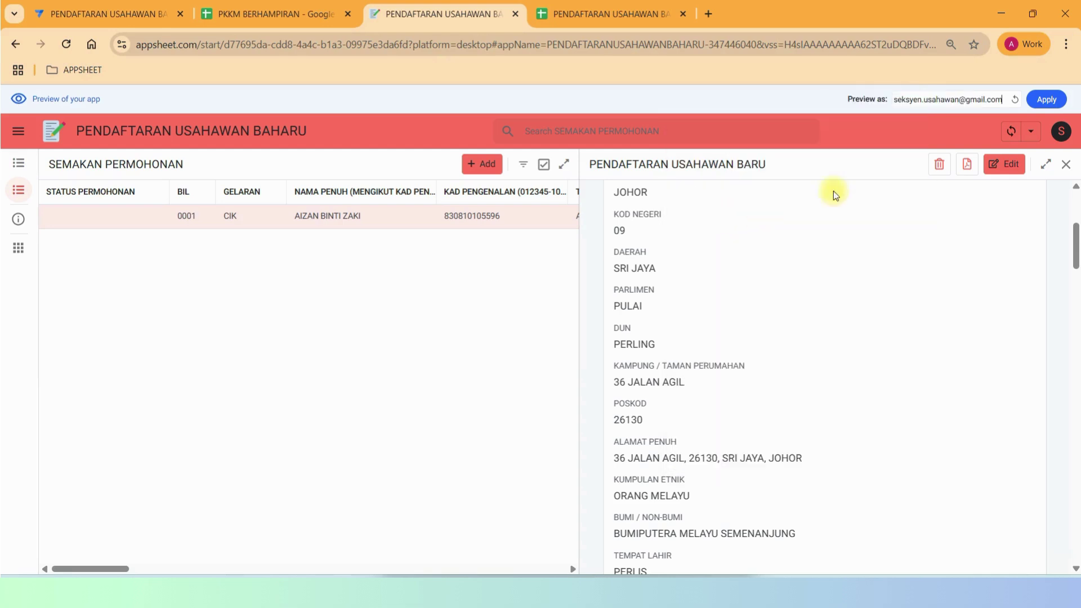
{"action": "left_click", "coordinate": [1036, 103]}
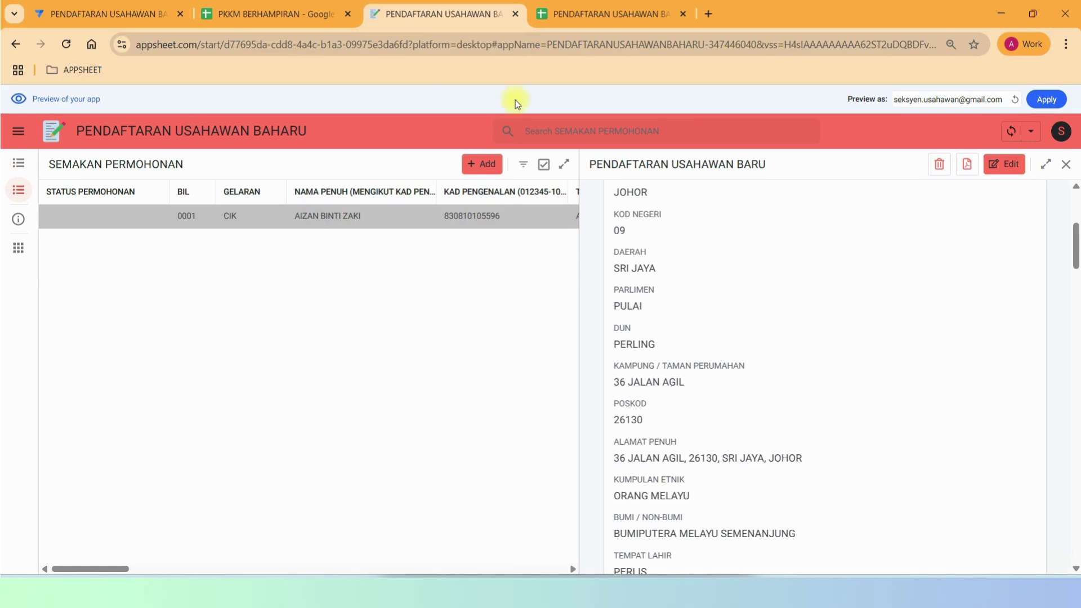
- Open application 0001 for editing and advance through the KemaskiniPermohonanForm to the PENGESAHAN PERMOHONAN page
{"action": "left_click", "coordinate": [999, 169]}
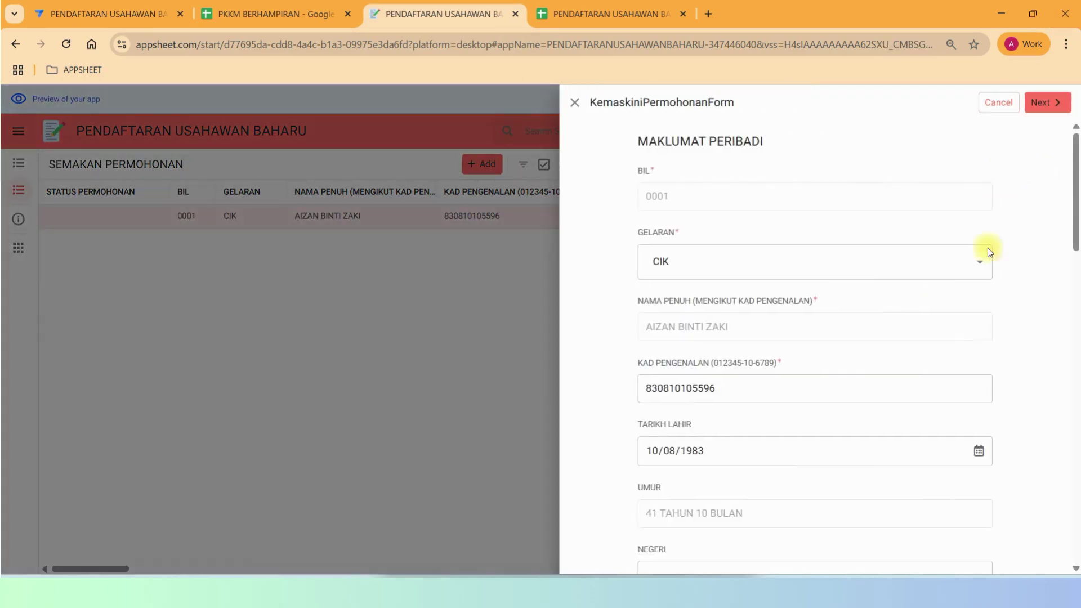
{"action": "scroll", "coordinate": [989, 248], "scroll_direction": "down", "scroll_amount": 15}
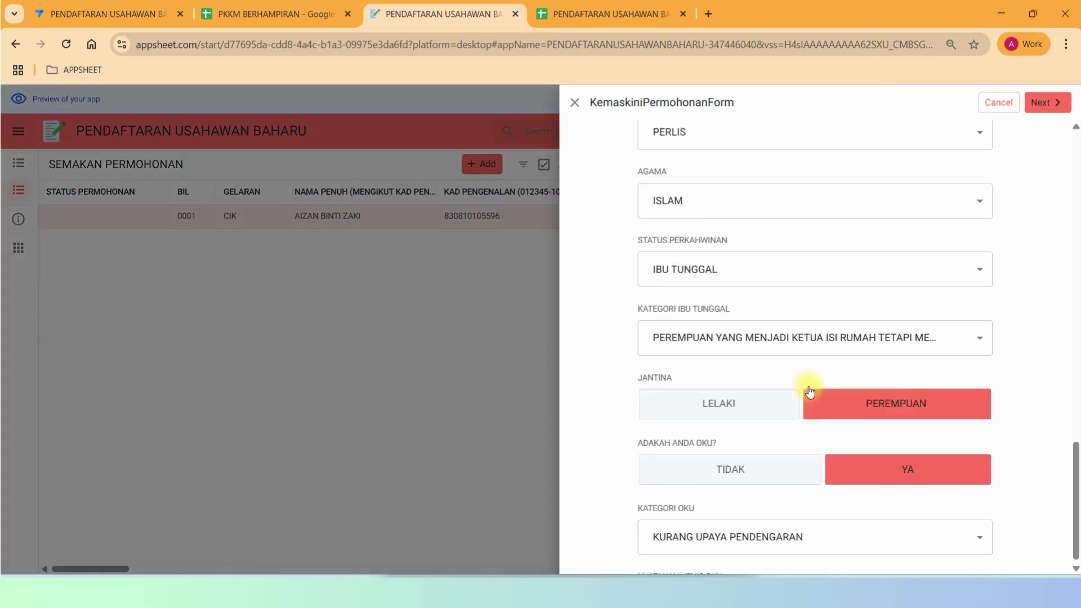
{"action": "left_click", "coordinate": [1053, 107]}
{"action": "left_click", "coordinate": [1053, 109]}
{"action": "left_click", "coordinate": [1053, 107]}
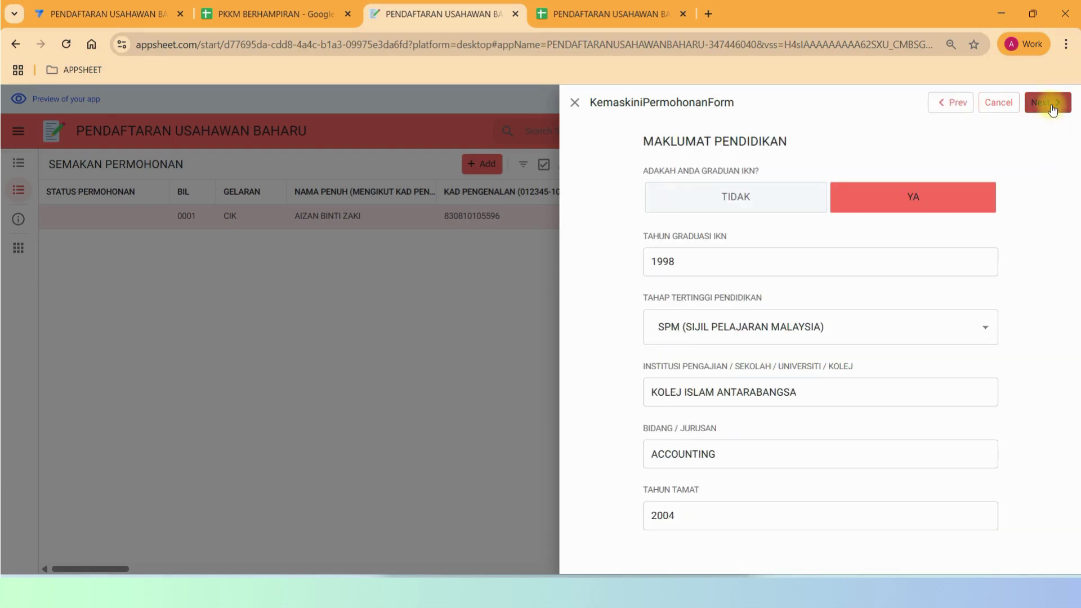
{"action": "left_click", "coordinate": [1053, 107]}
{"action": "left_click", "coordinate": [1053, 107]}
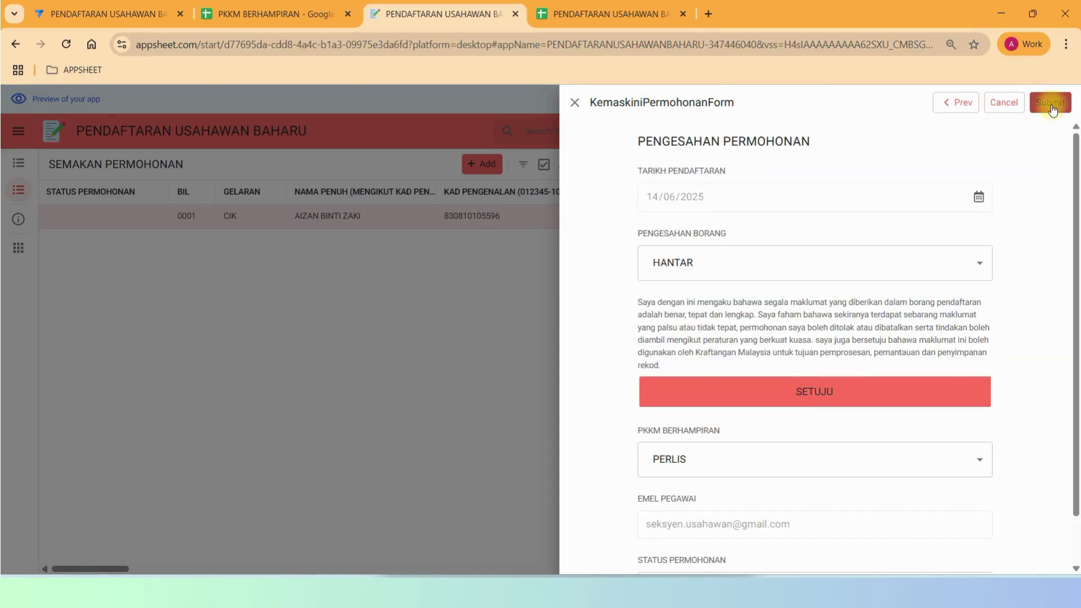
- Set STATUS PERMOHONAN to PERMOHONAN SEDANG DISEMAK and submit the form
{"action": "scroll", "coordinate": [965, 390], "scroll_direction": "down", "scroll_amount": 1}
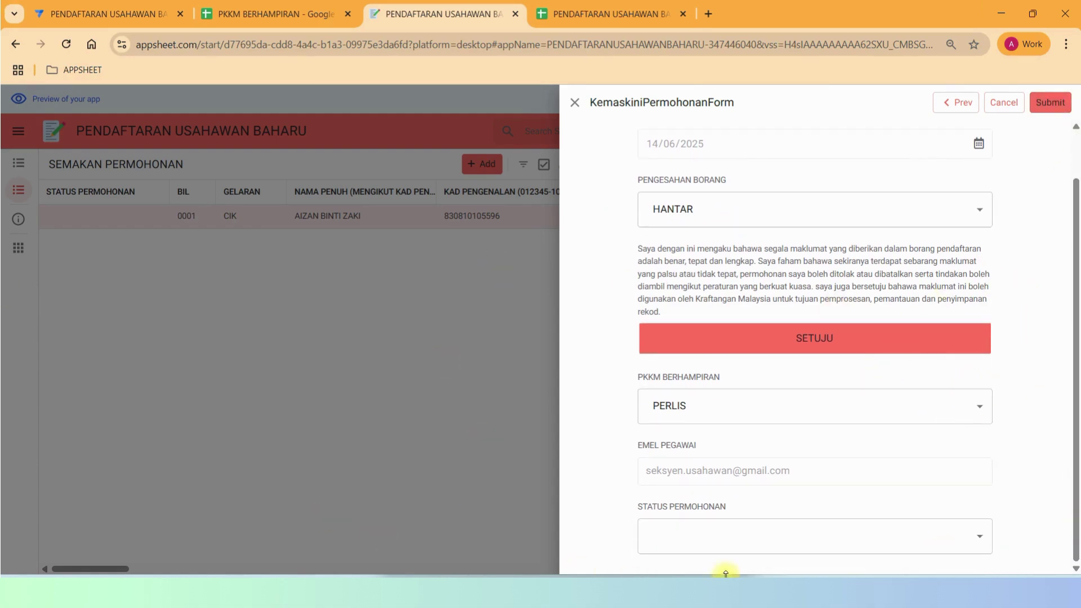
{"action": "left_click", "coordinate": [736, 523]}
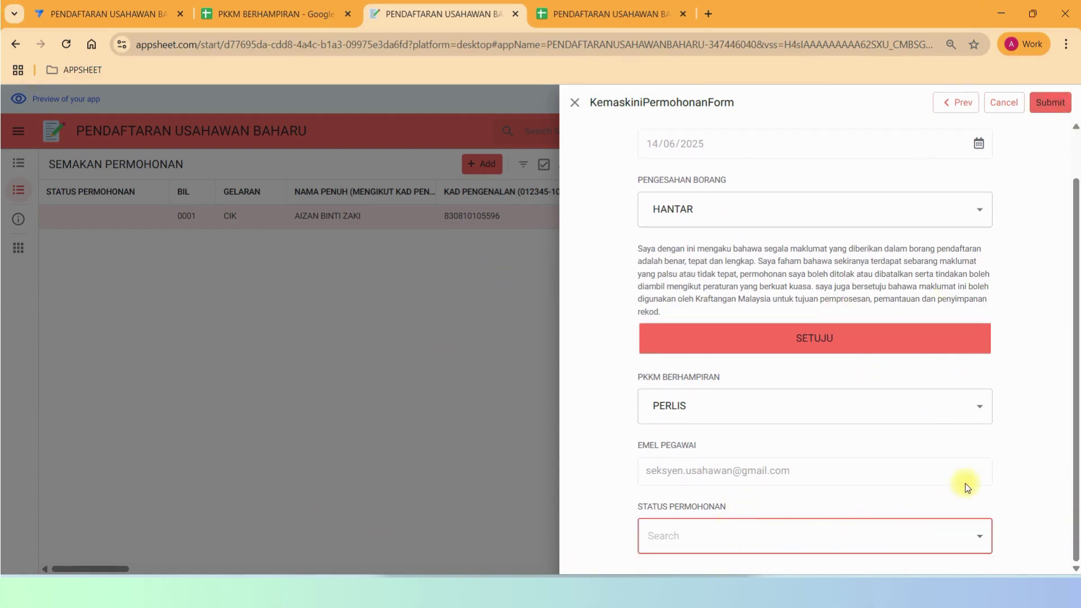
{"action": "left_click", "coordinate": [982, 539]}
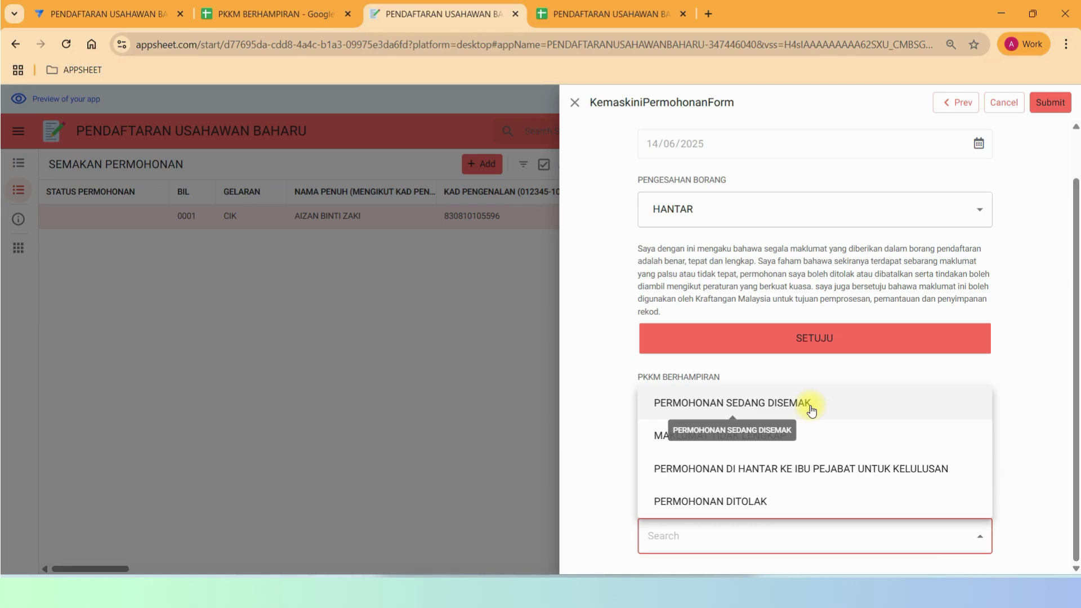
{"action": "left_click", "coordinate": [775, 402]}
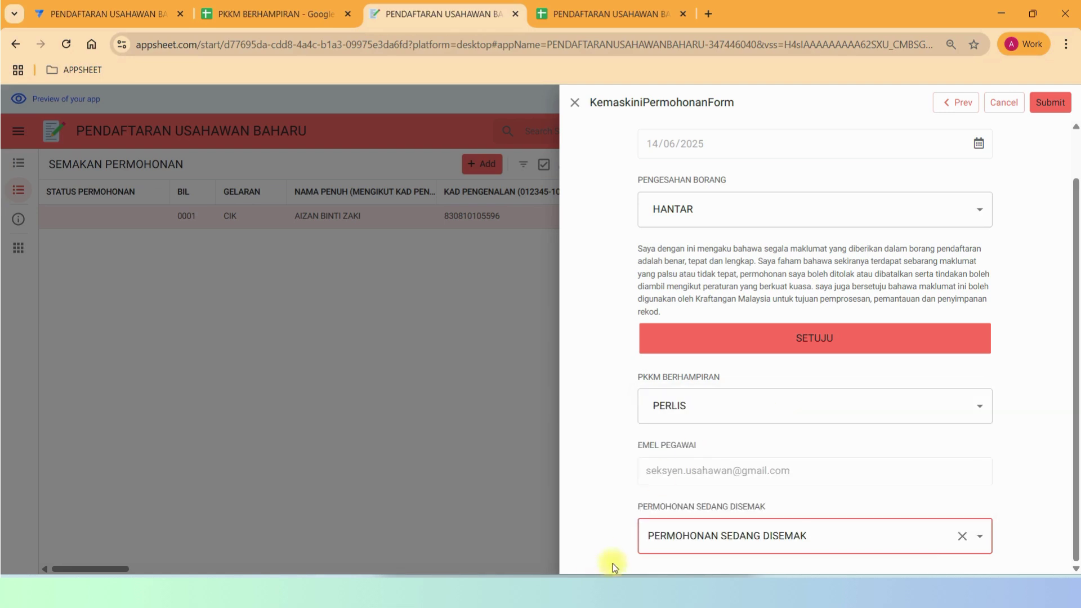
{"action": "left_click", "coordinate": [1050, 102]}
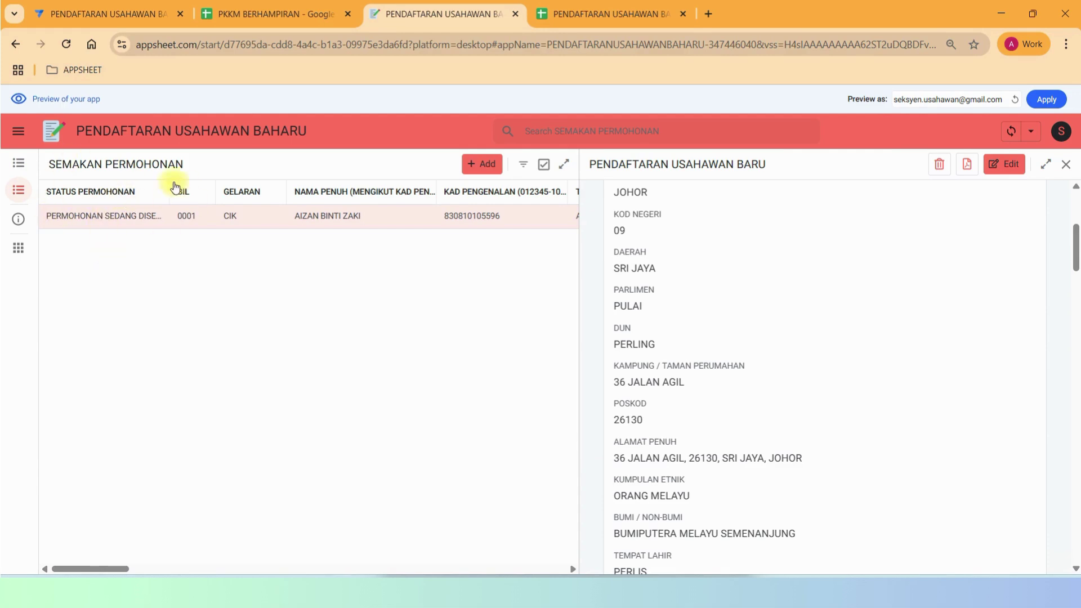
- Switch to the applicant's Gmail inbox and open the 0001 STATUS PENDAFTARAN USAHAWAN BAHARU notification
{"action": "mouse_move", "coordinate": [643, 592]}
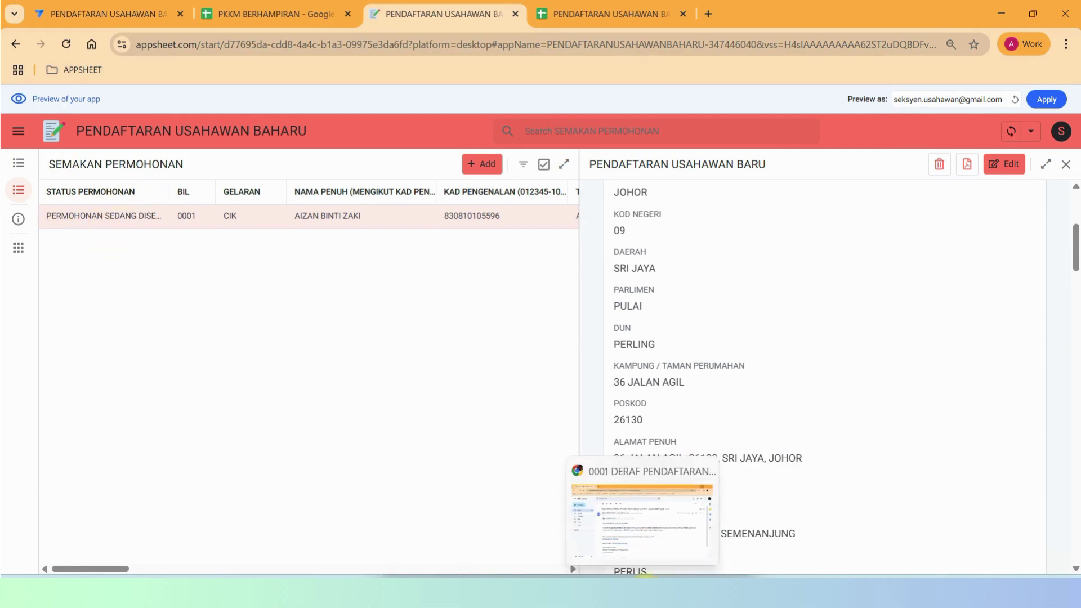
{"action": "left_click", "coordinate": [642, 544]}
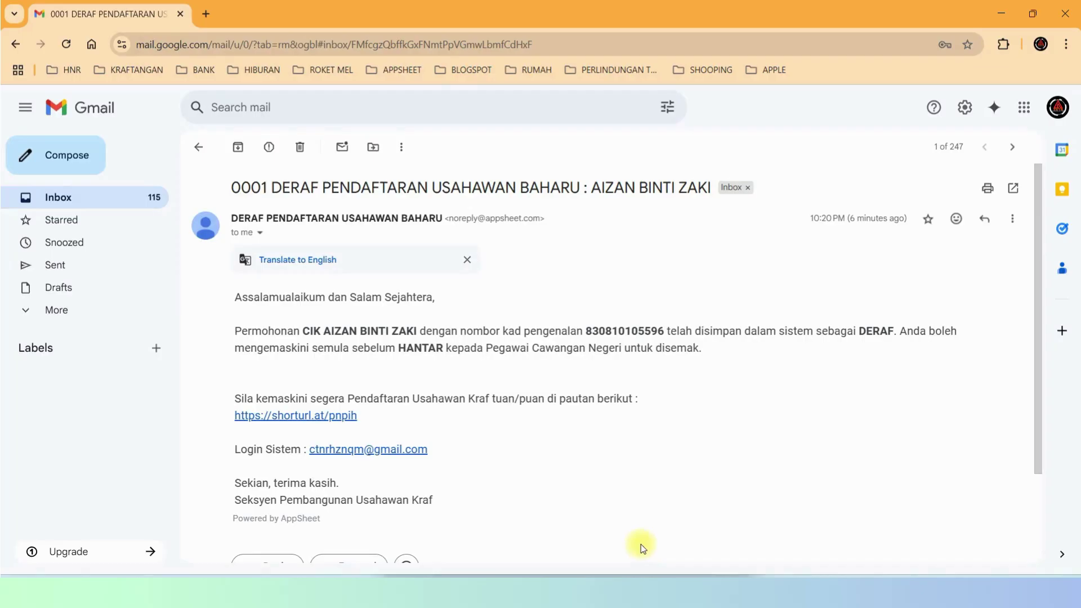
{"action": "left_click", "coordinate": [55, 204]}
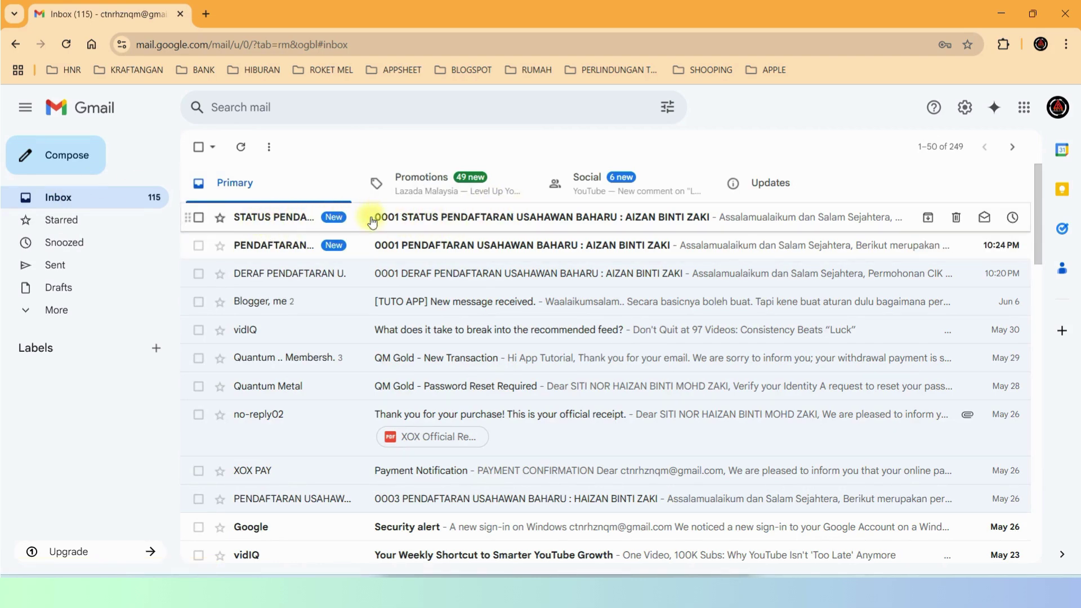
{"action": "left_click", "coordinate": [354, 183]}
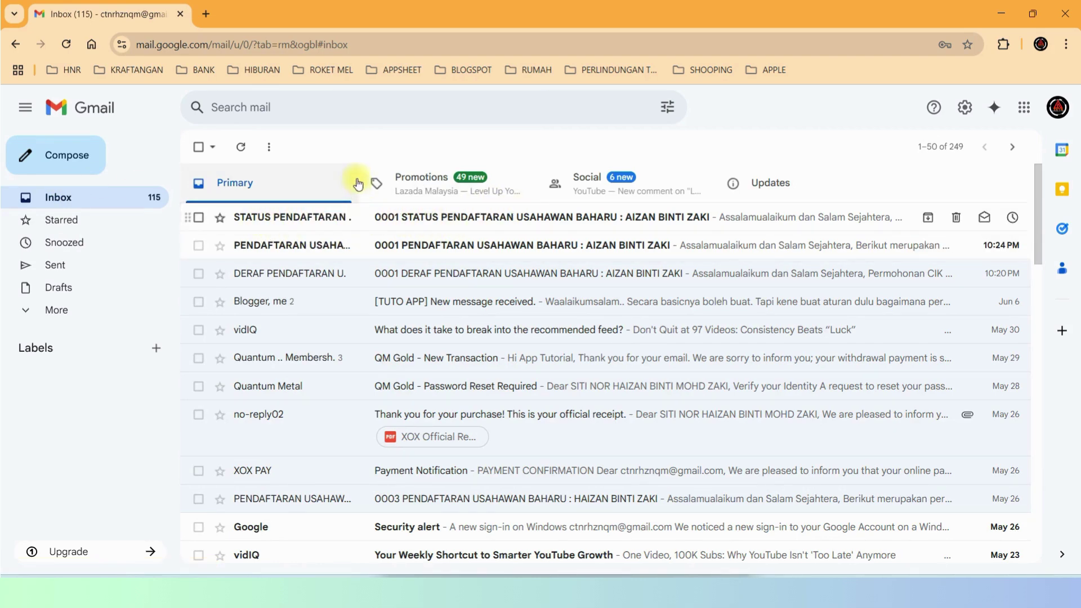
{"action": "left_click", "coordinate": [417, 217]}
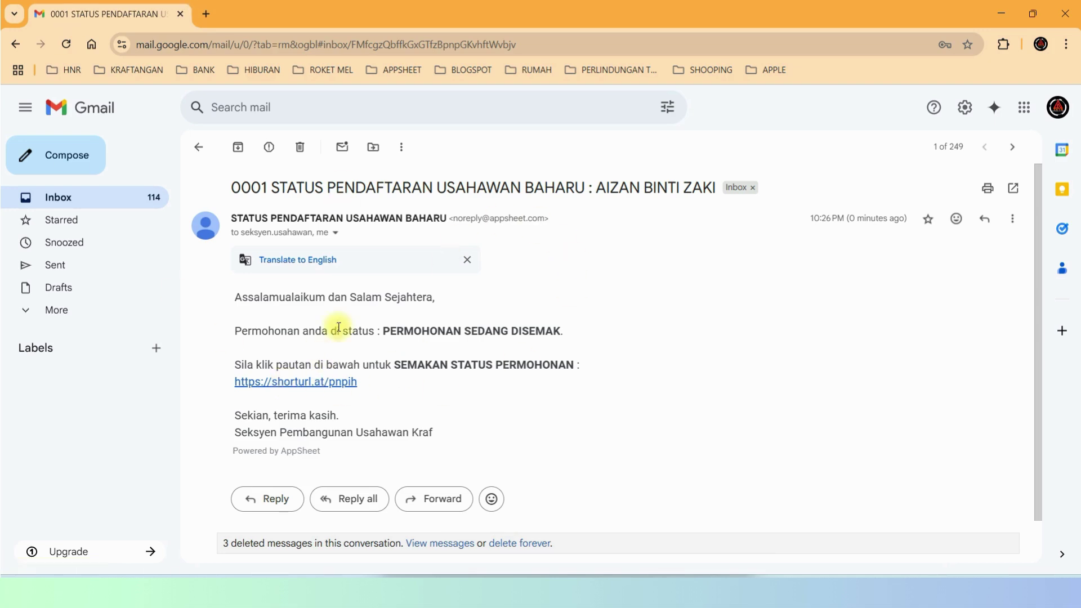
- Follow the SEMAKAN STATUS PERMOHONAN link in the e-mail to the registration app, and return to the processor's app preview
{"action": "left_click", "coordinate": [285, 383]}
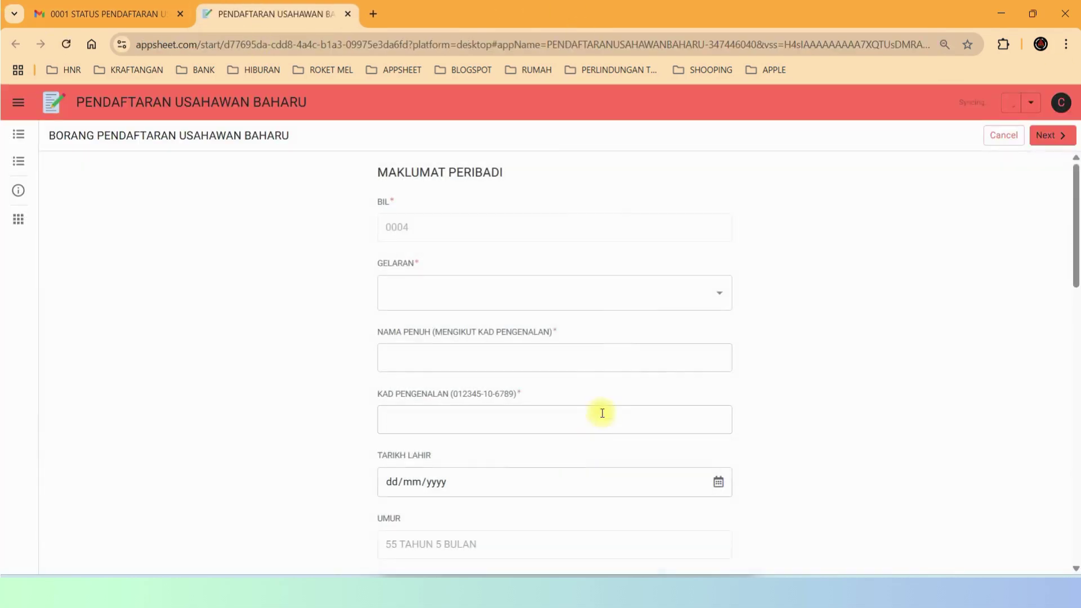
{"action": "left_click", "coordinate": [610, 360]}
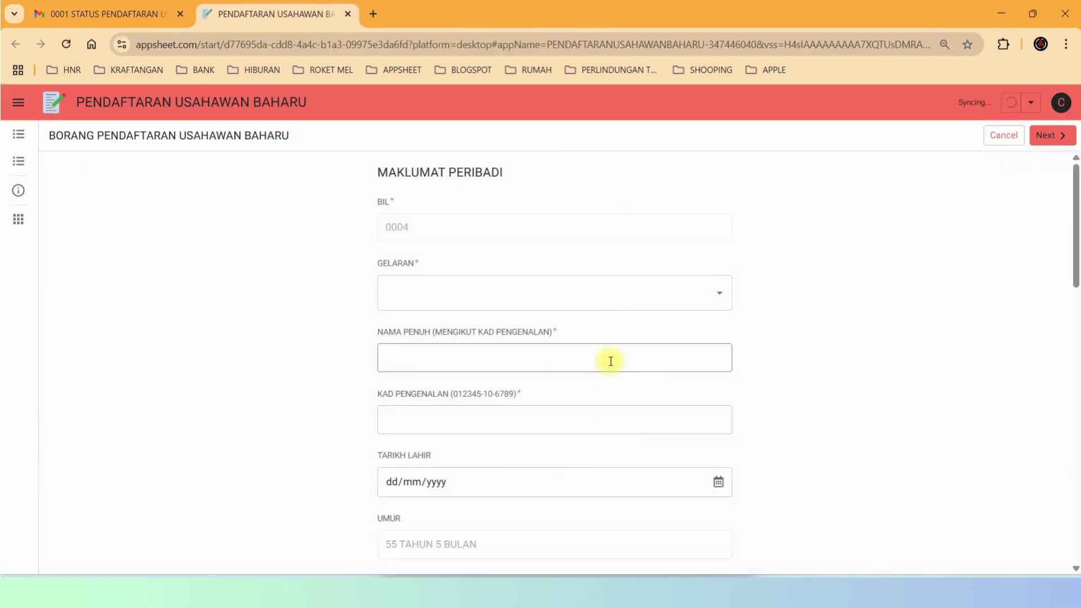
{"action": "scroll", "coordinate": [487, 430], "scroll_direction": "down", "scroll_amount": 10}
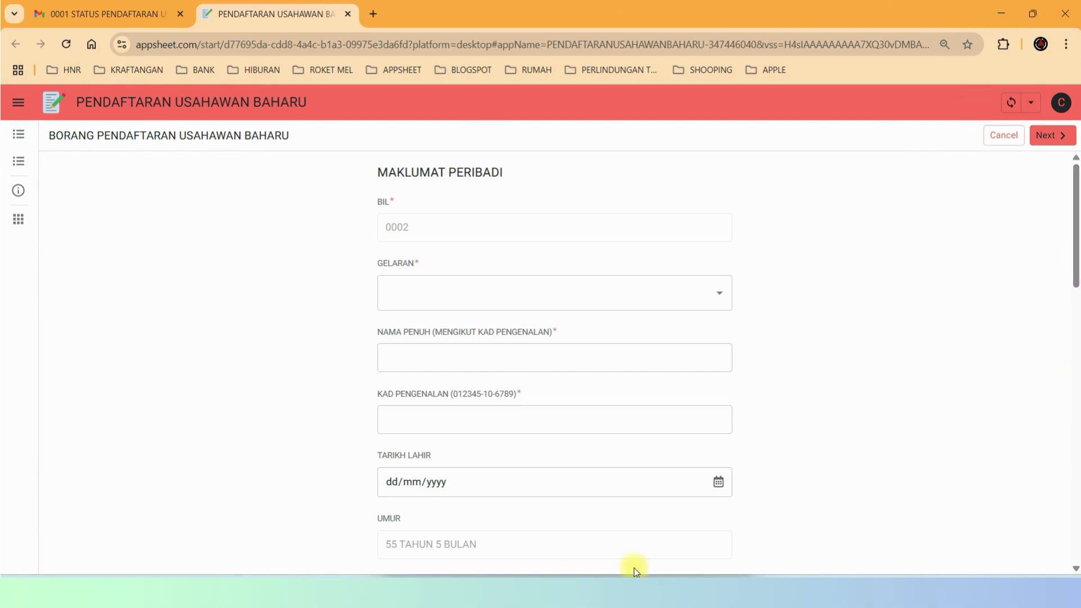
{"action": "mouse_move", "coordinate": [635, 571]}
{"action": "left_click", "coordinate": [582, 518]}
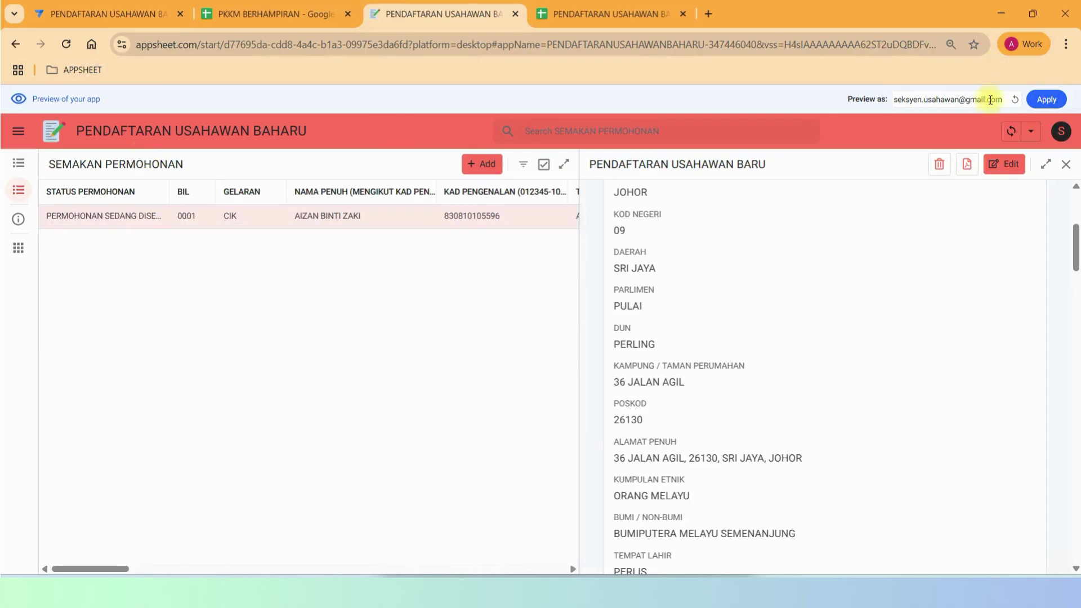
- Copy the applicant's e-mail address from the Notepad list and apply it as the app's preview account
{"action": "left_click_drag", "start_coordinate": [1002, 105], "coordinate": [873, 90]}
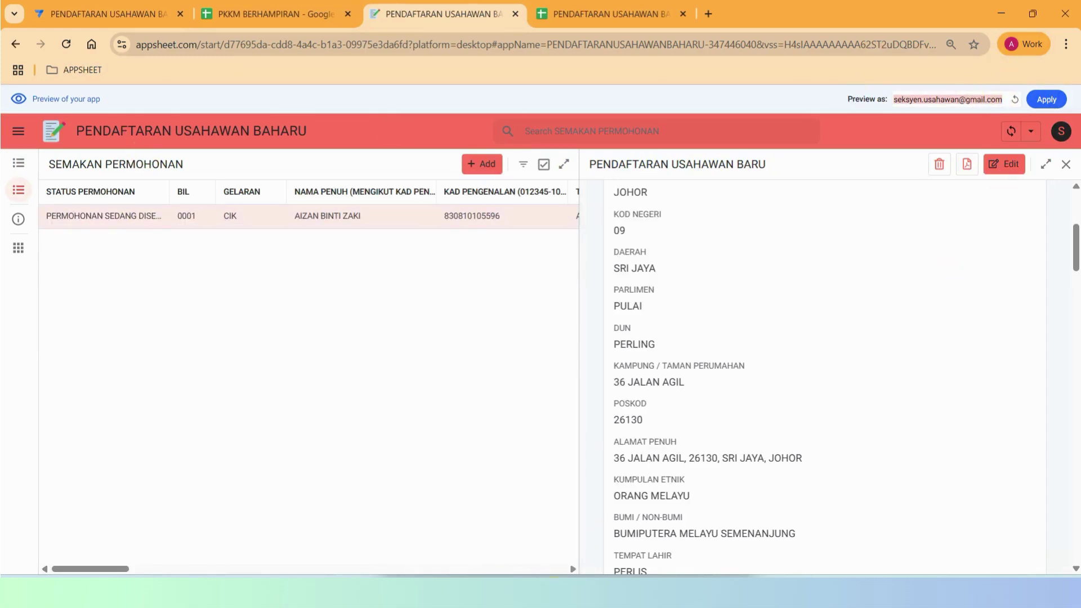
{"action": "left_click", "coordinate": [569, 575]}
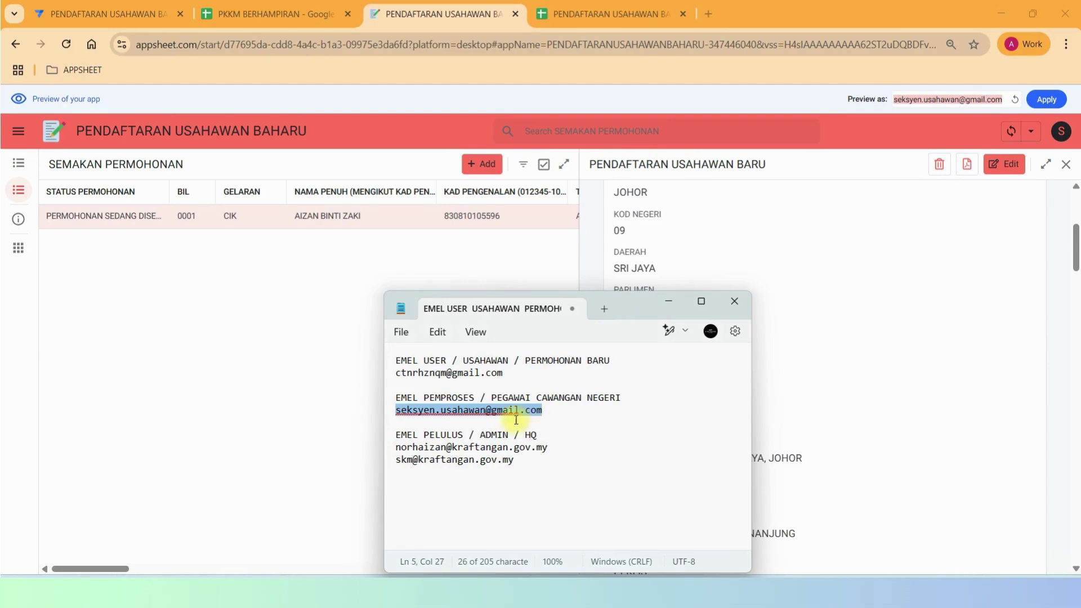
{"action": "left_click_drag", "start_coordinate": [524, 375], "coordinate": [394, 377]}
{"action": "right_click", "coordinate": [431, 373]}
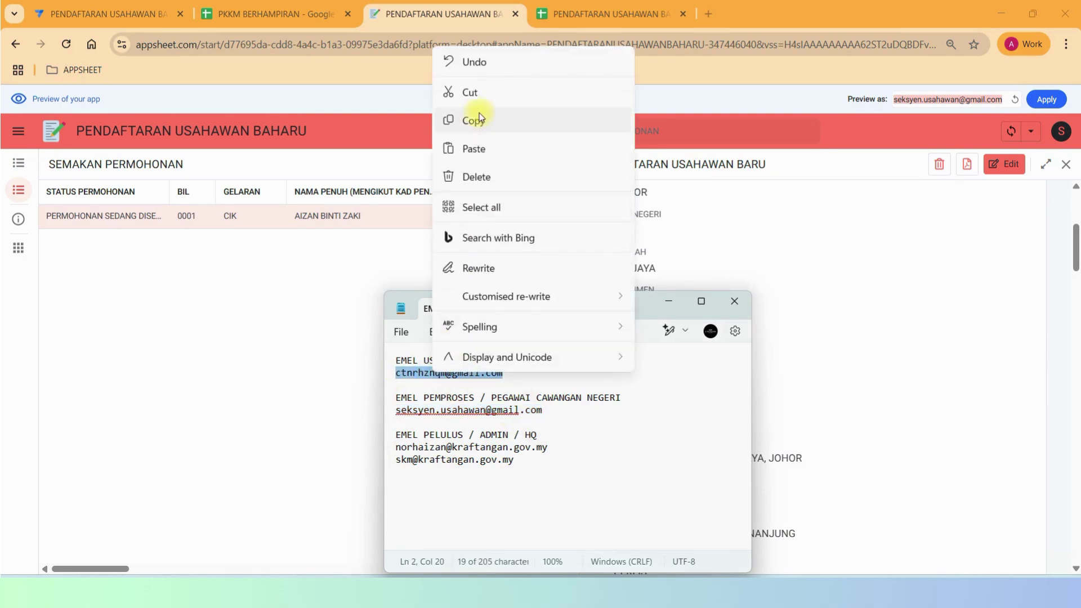
{"action": "left_click", "coordinate": [476, 126]}
{"action": "right_click", "coordinate": [991, 101]}
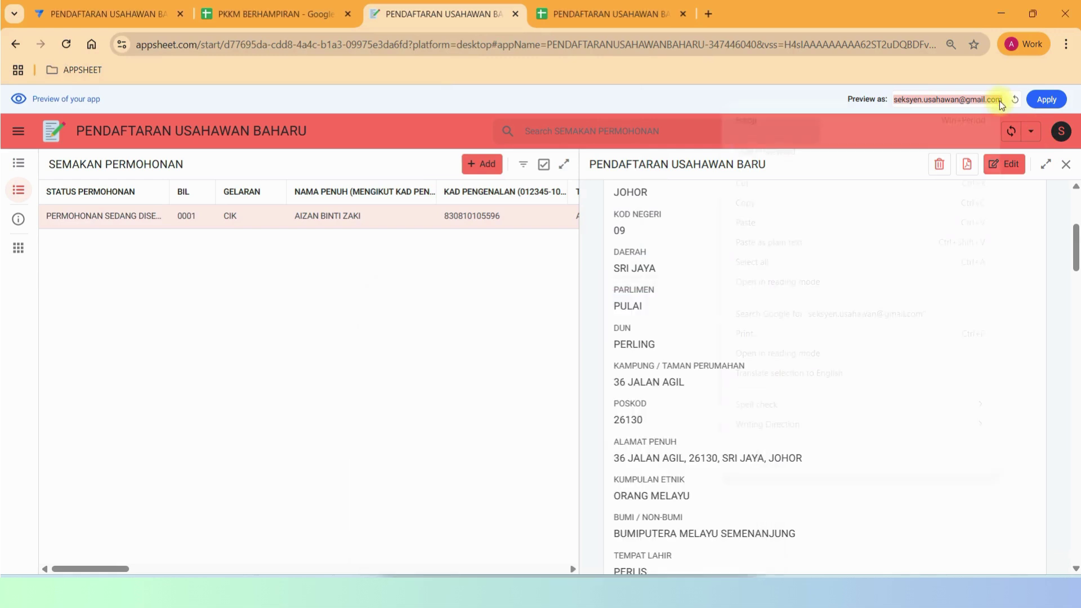
{"action": "left_click", "coordinate": [787, 222]}
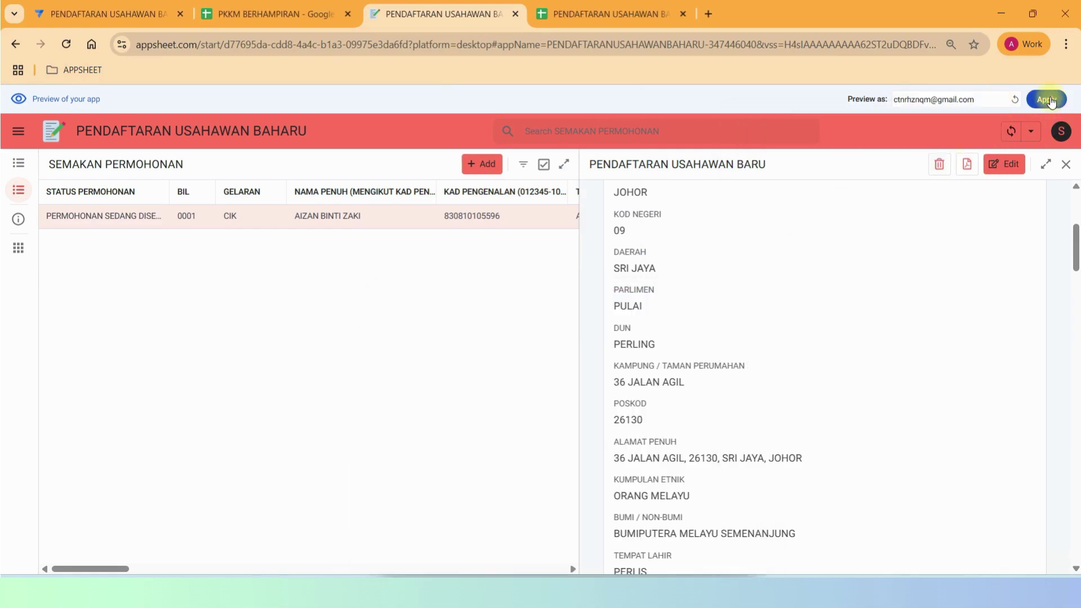
{"action": "left_click", "coordinate": [1048, 100]}
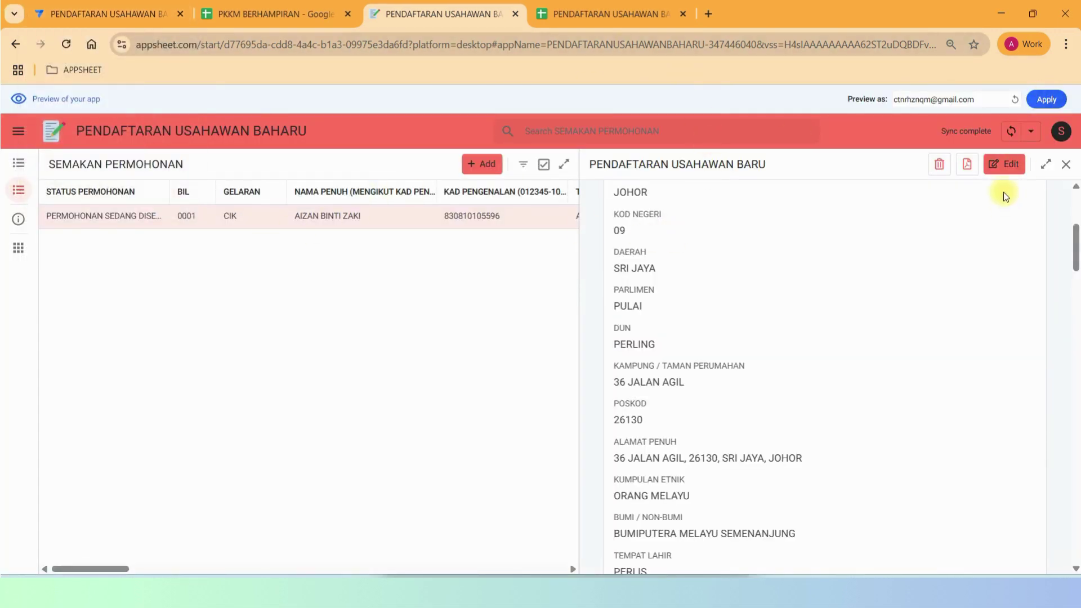
- Examine application 0001 as the applicant, checking every KemaskiniPermohonanForm page through PENGESAHAN PERMOHONAN for editable fields, and cancel the form
{"action": "scroll", "coordinate": [702, 360], "scroll_direction": "down", "scroll_amount": 15}
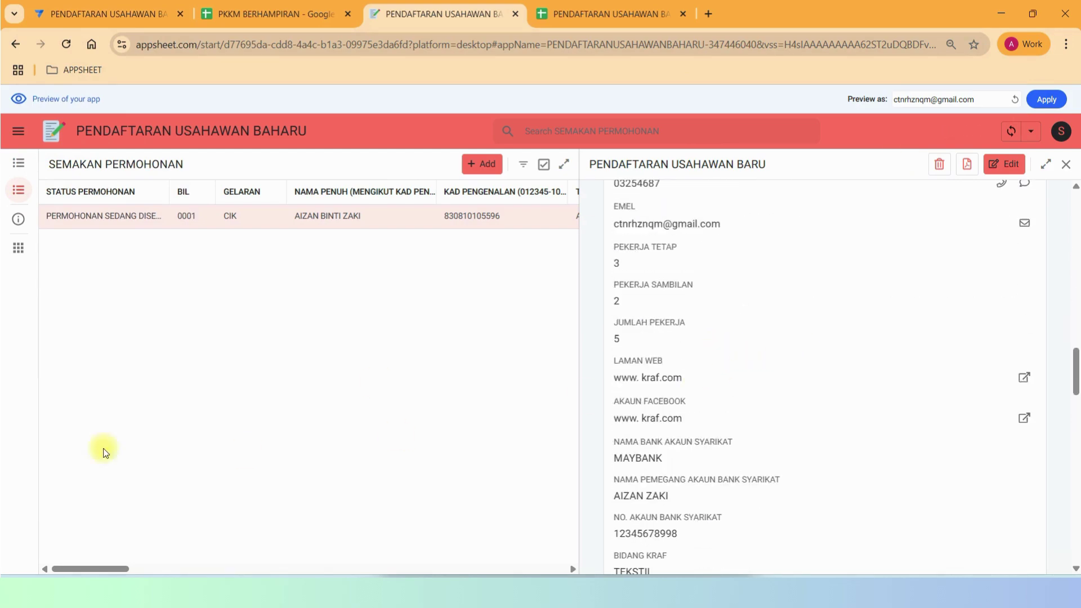
{"action": "left_click", "coordinate": [1004, 164]}
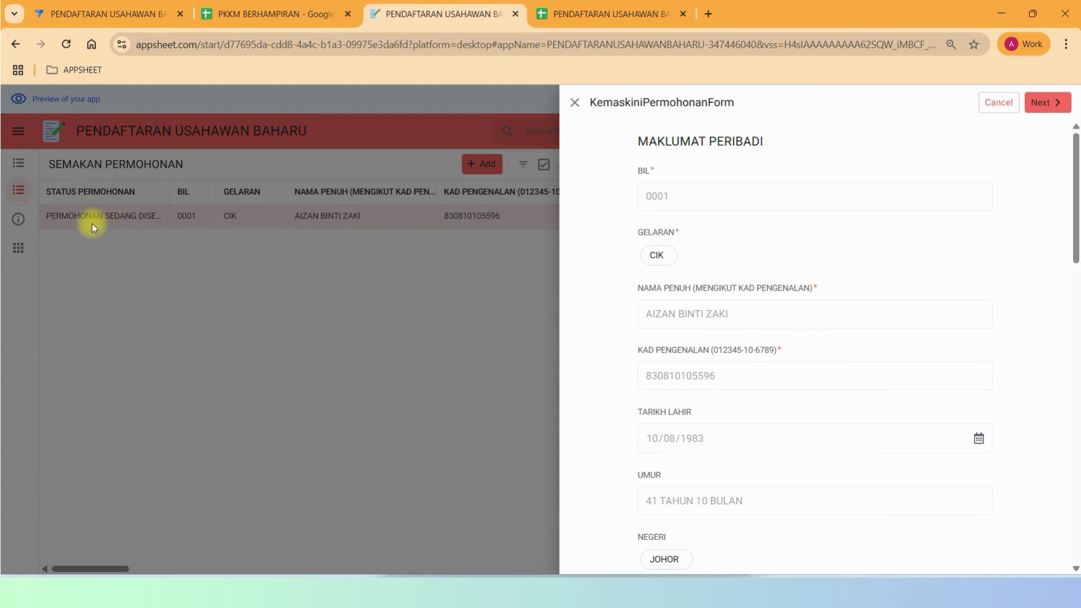
{"action": "scroll", "coordinate": [698, 372], "scroll_direction": "down", "scroll_amount": 10}
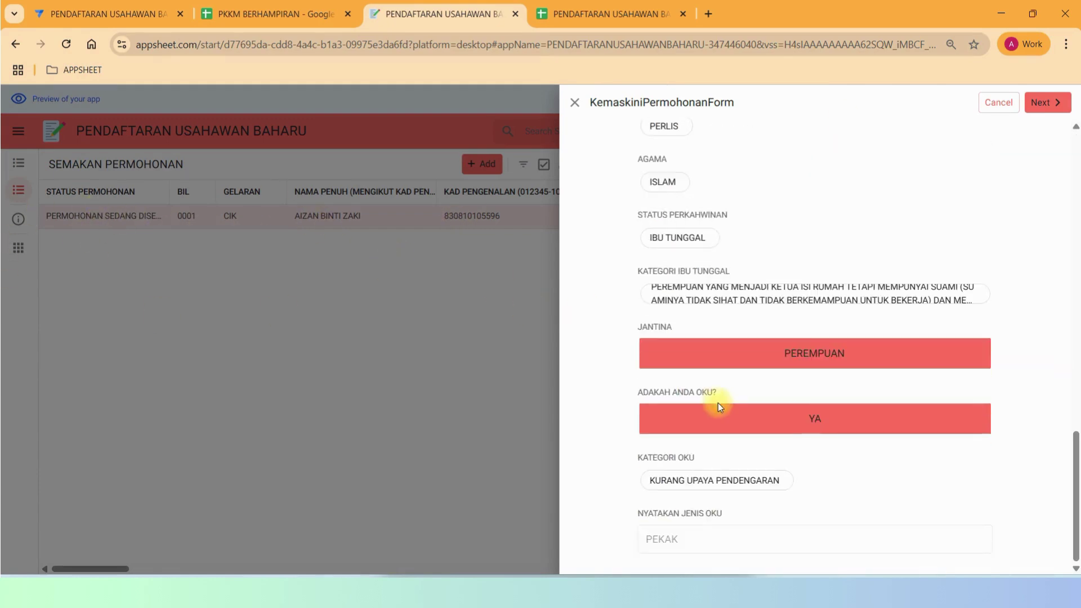
{"action": "left_click", "coordinate": [1043, 103]}
{"action": "scroll", "coordinate": [1049, 270], "scroll_direction": "down", "scroll_amount": 10}
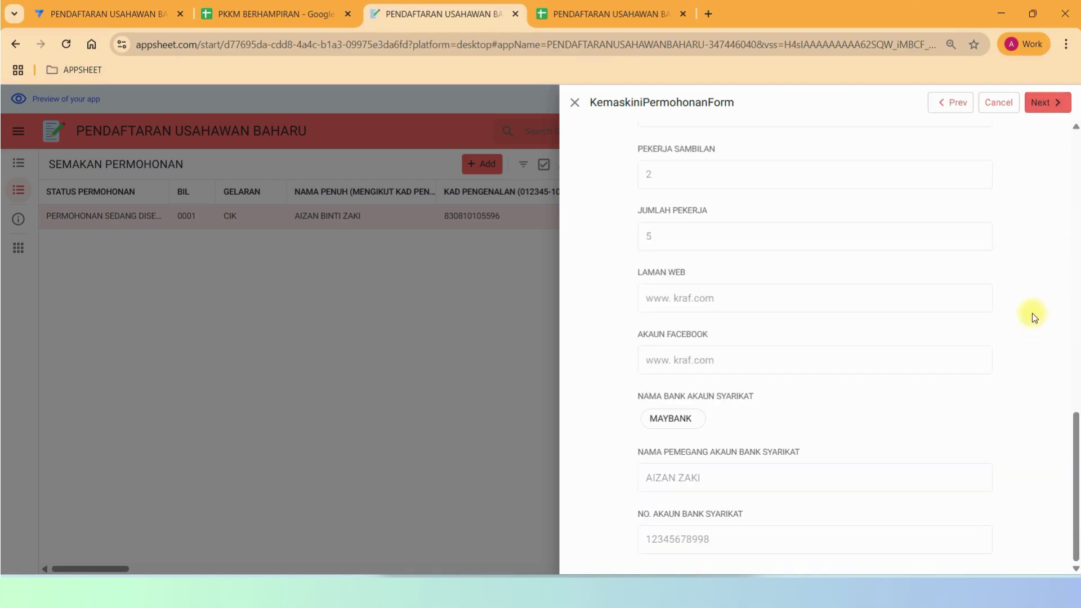
{"action": "left_click", "coordinate": [1048, 104]}
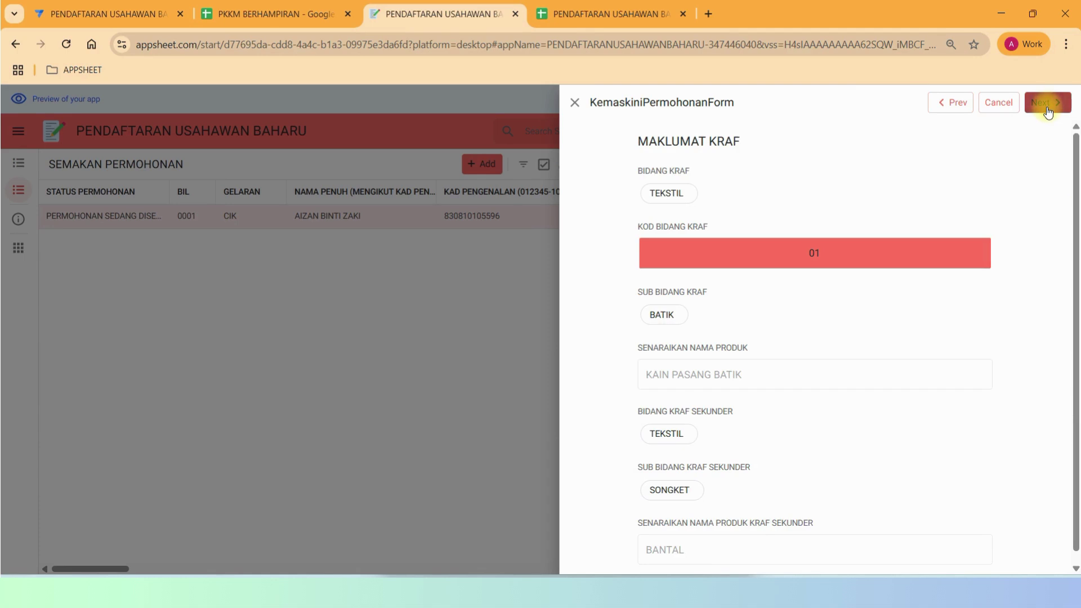
{"action": "left_click", "coordinate": [1047, 104]}
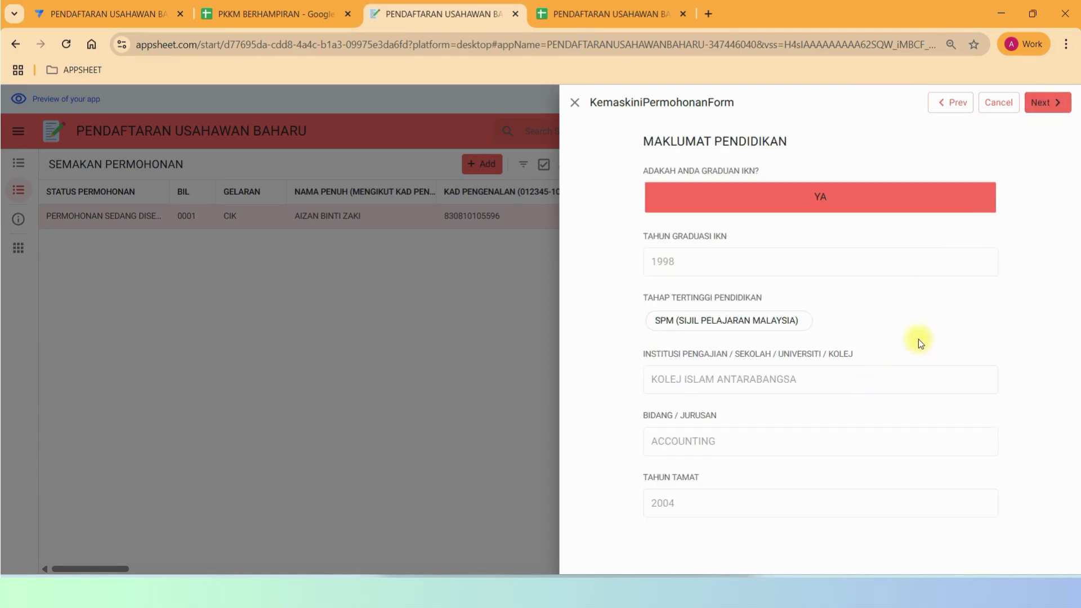
{"action": "left_click", "coordinate": [1048, 101]}
{"action": "left_click", "coordinate": [1049, 101]}
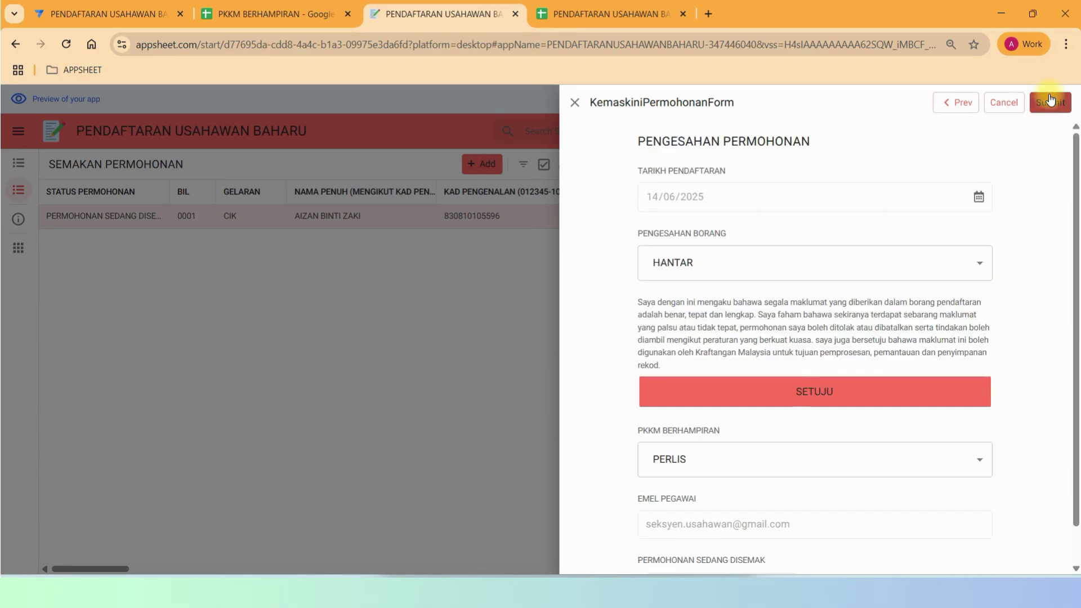
{"action": "scroll", "coordinate": [808, 350], "scroll_direction": "down", "scroll_amount": 1}
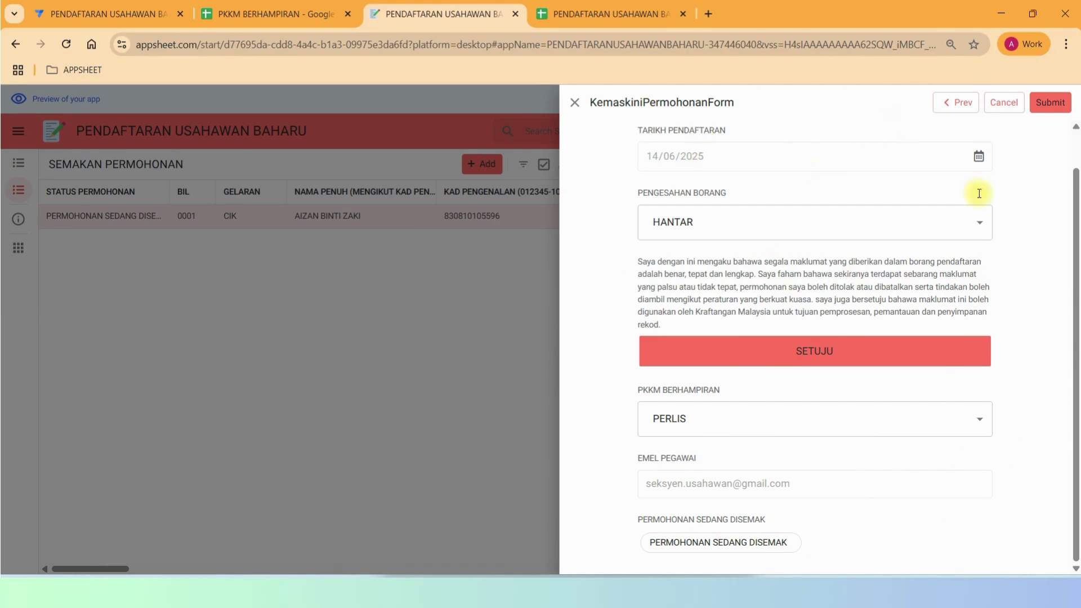
{"action": "left_click", "coordinate": [1005, 103]}
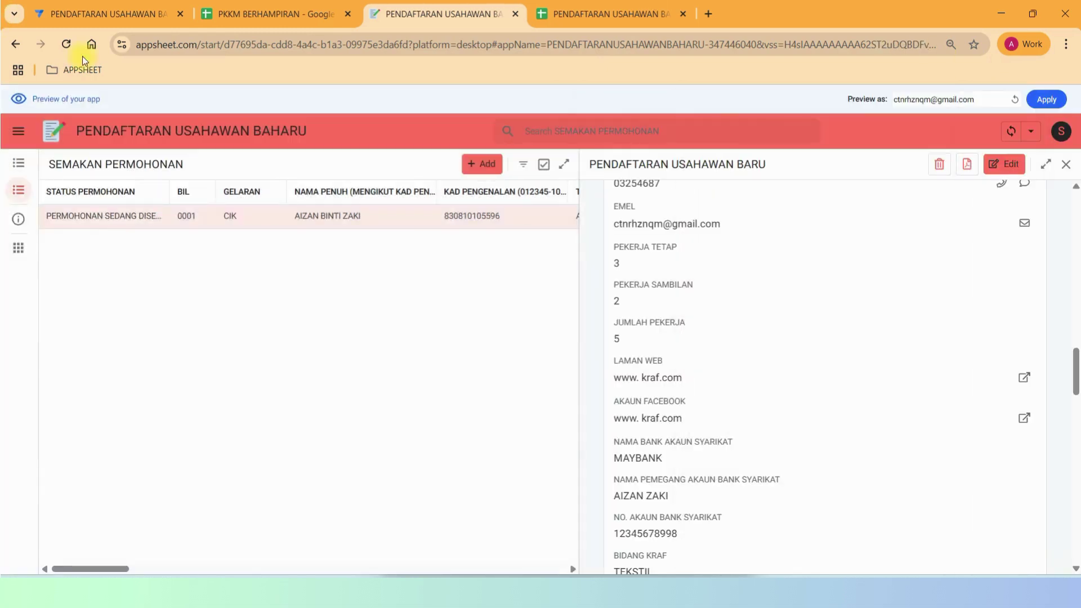
- Copy the processor's e-mail address from the Notepad list and apply it as the app's preview account
{"action": "left_click", "coordinate": [555, 589]}
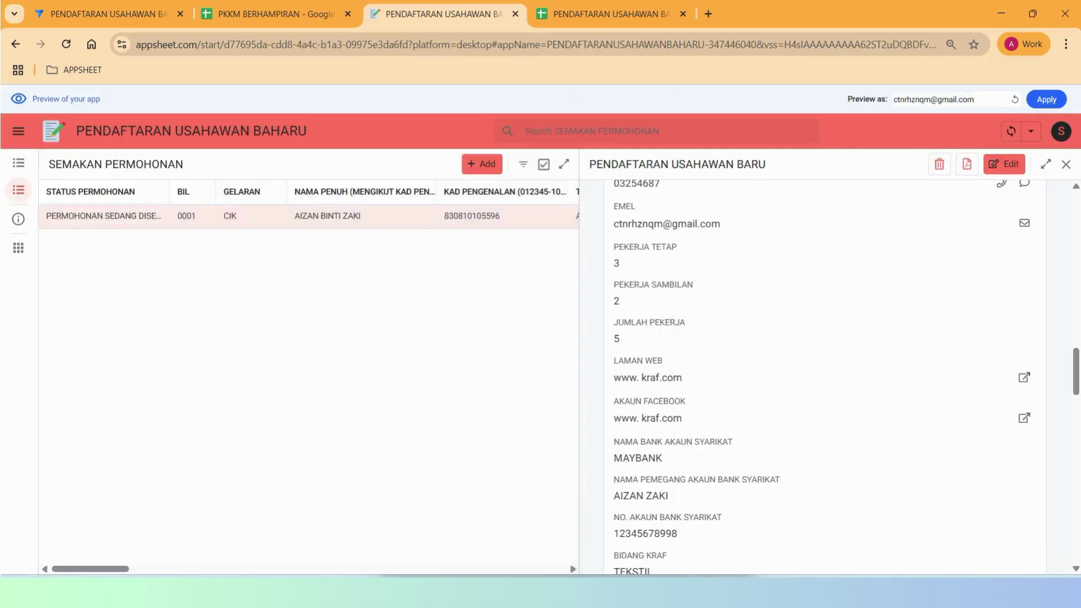
{"action": "triple_click", "coordinate": [415, 412]}
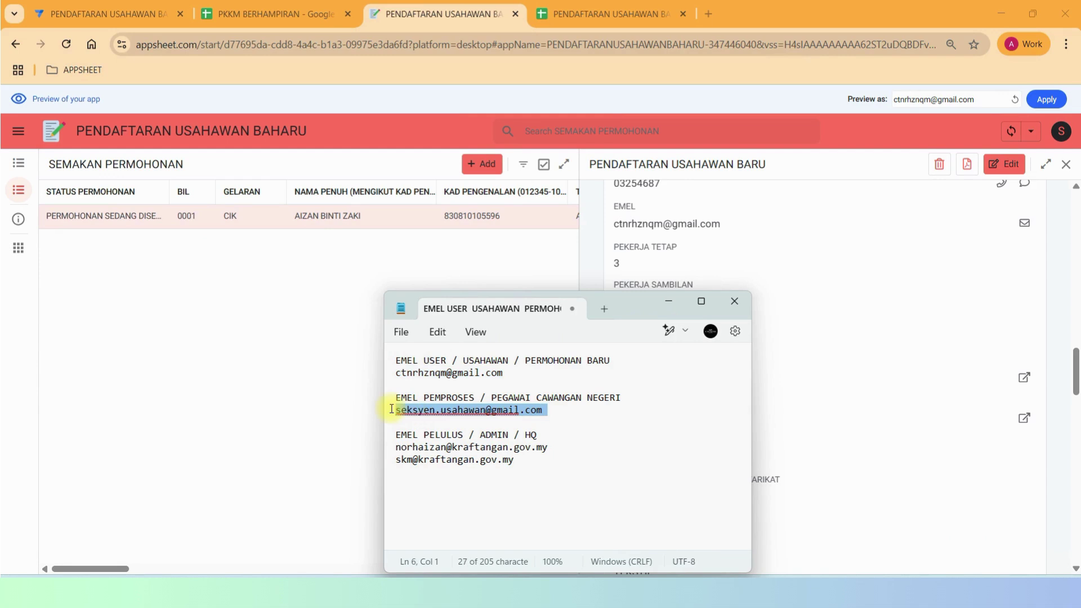
{"action": "right_click", "coordinate": [411, 416]}
{"action": "left_click", "coordinate": [478, 162]}
{"action": "left_click_drag", "start_coordinate": [982, 95], "coordinate": [842, 98]}
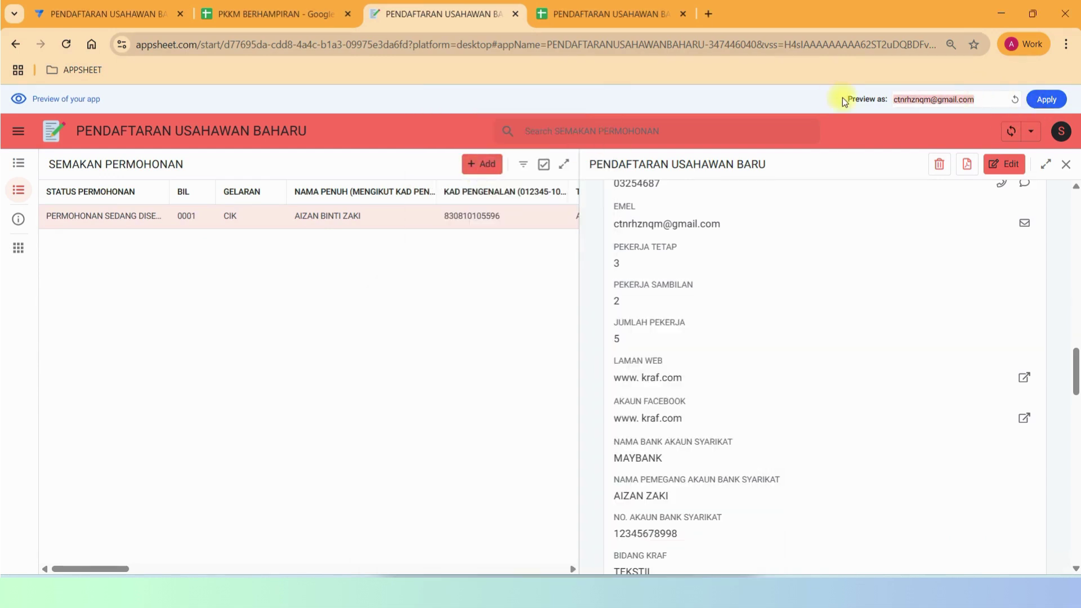
{"action": "right_click", "coordinate": [900, 98]}
{"action": "left_click", "coordinate": [671, 215]}
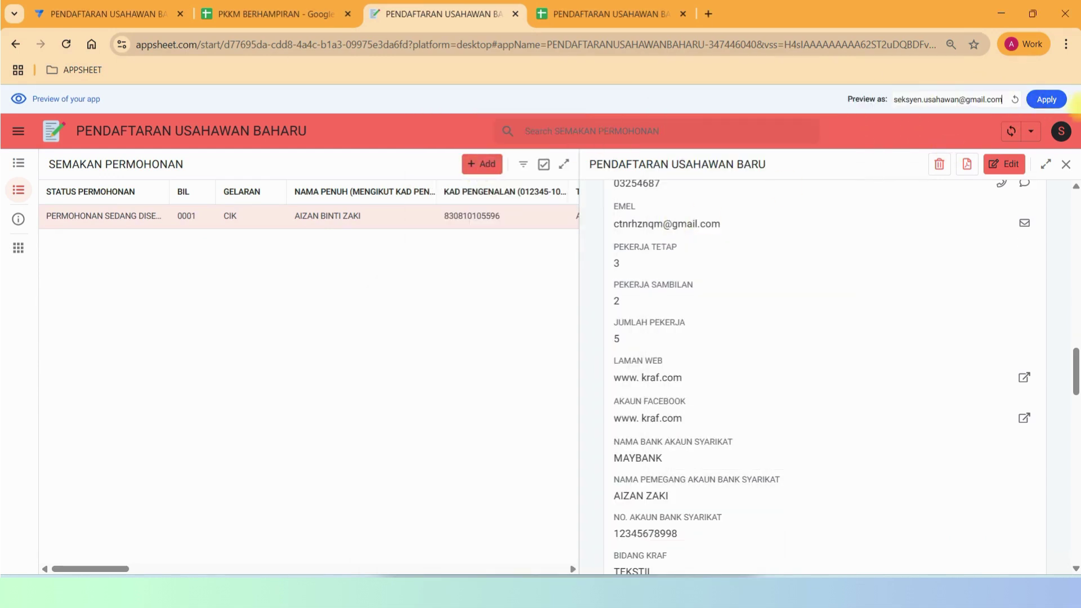
{"action": "left_click", "coordinate": [1047, 100]}
- Open application 0001 for editing as the processor and advance through the form to the status field on PENGESAHAN PERMOHONAN
{"action": "left_click", "coordinate": [1007, 164]}
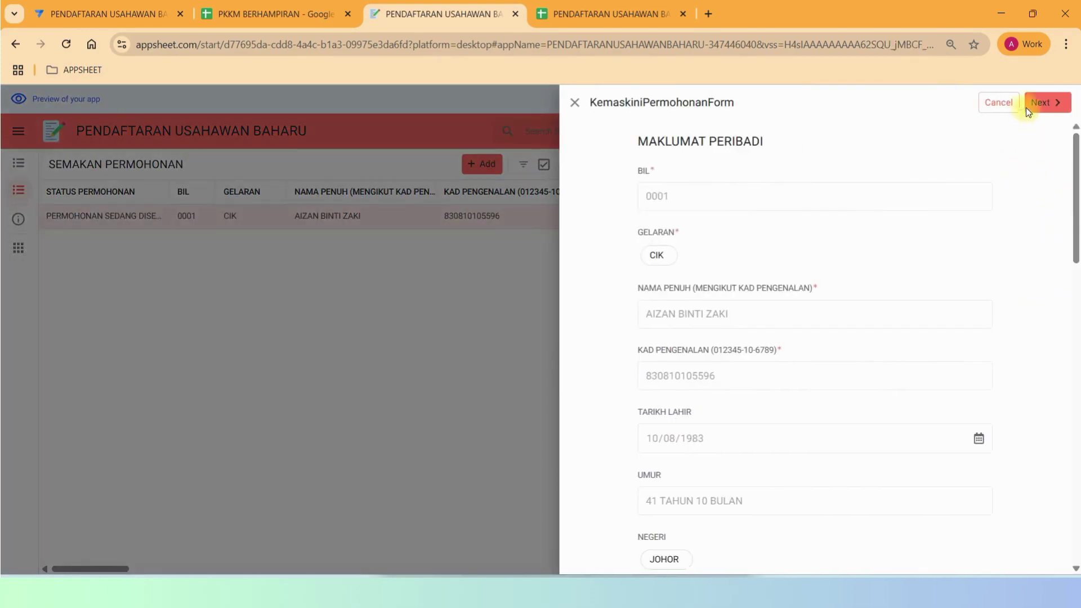
{"action": "left_click", "coordinate": [1041, 104]}
{"action": "left_click", "coordinate": [1042, 105]}
{"action": "left_click", "coordinate": [1041, 104]}
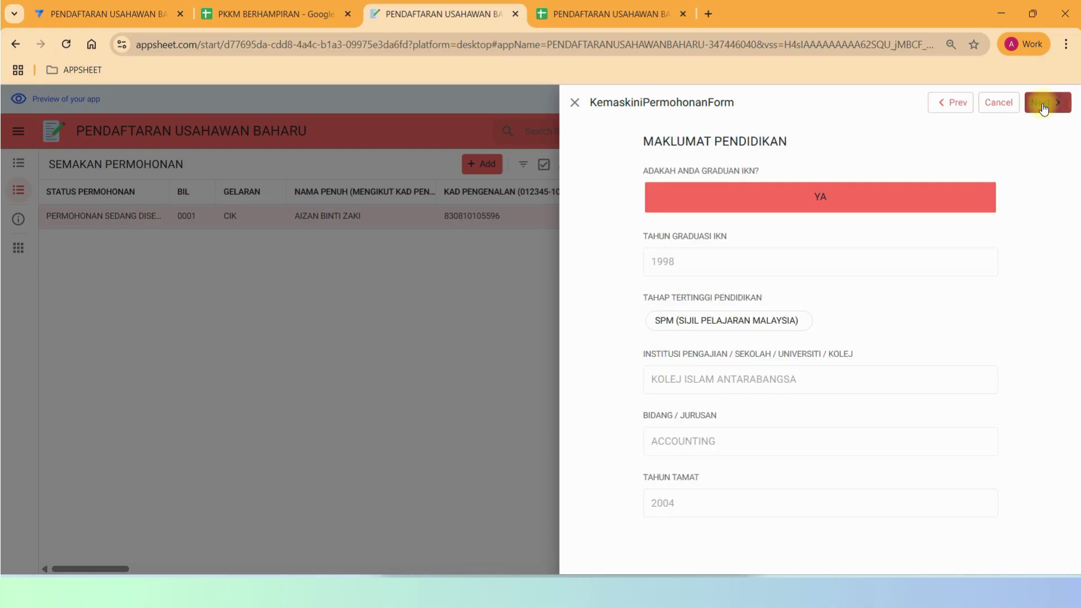
{"action": "left_click", "coordinate": [1042, 104]}
{"action": "scroll", "coordinate": [909, 306], "scroll_direction": "down", "scroll_amount": 10}
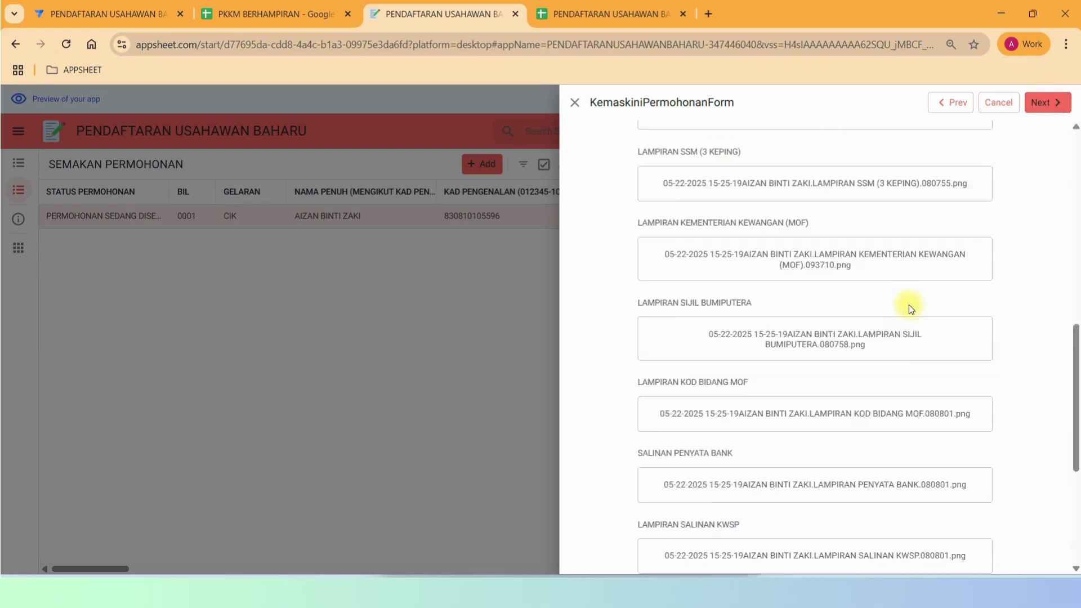
{"action": "left_click", "coordinate": [1041, 104]}
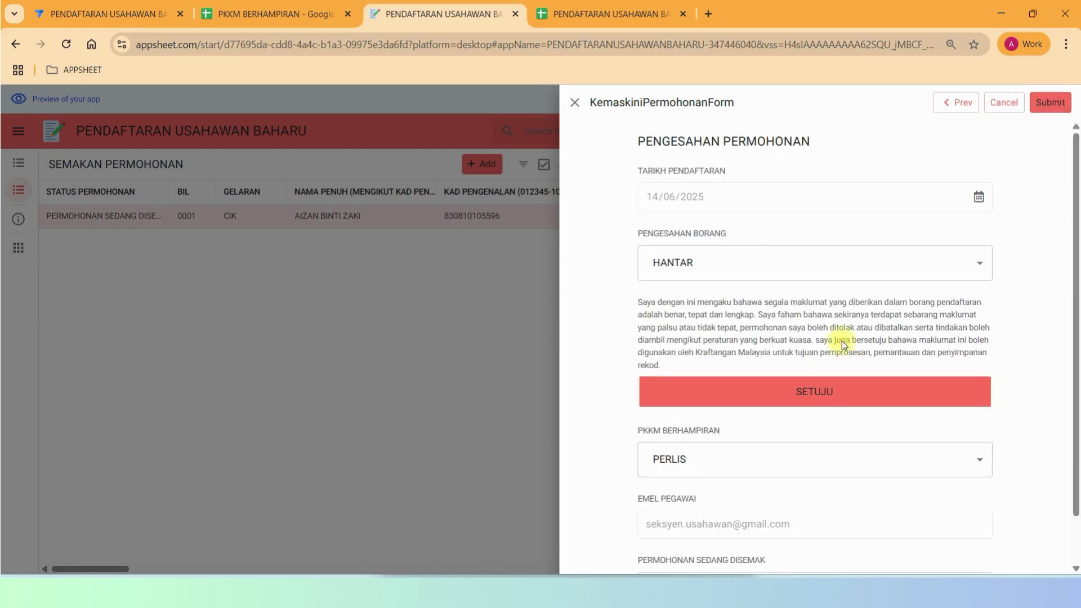
{"action": "scroll", "coordinate": [842, 340], "scroll_direction": "down", "scroll_amount": 2}
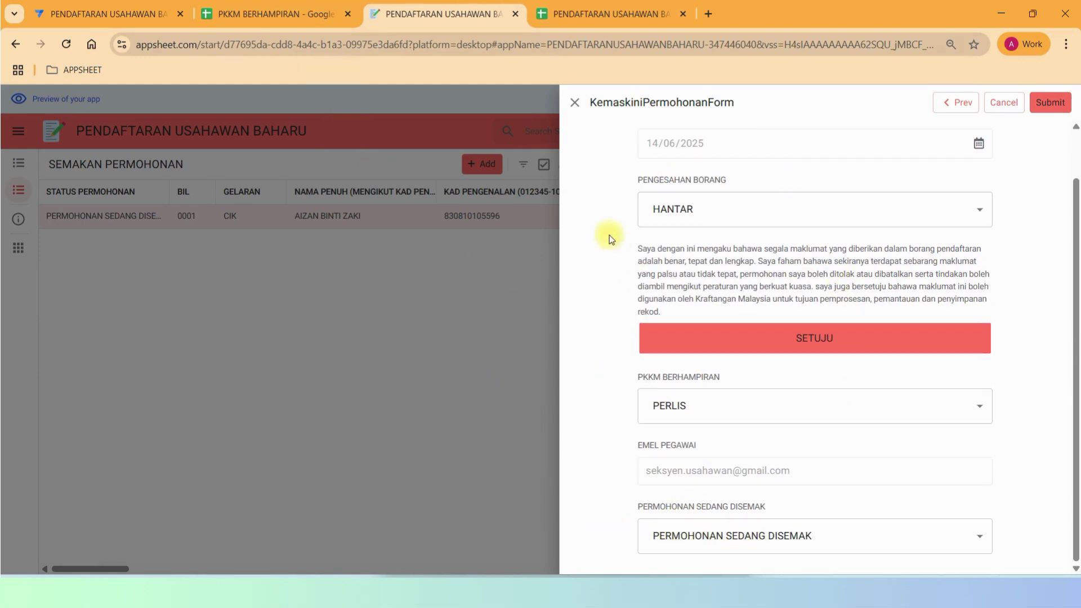
- Switch to the application PDF in the other Chrome window, review its DOKUMEN LAMPIRAN and registration details, and return to the form
{"action": "mouse_move", "coordinate": [610, 576]}
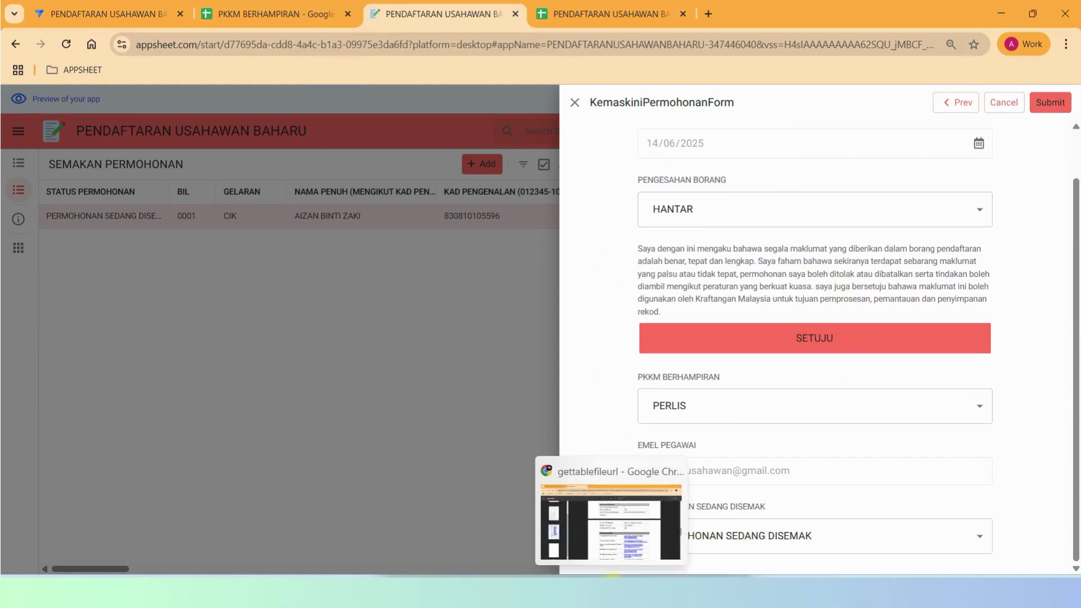
{"action": "left_click", "coordinate": [615, 560]}
{"action": "scroll", "coordinate": [782, 275], "scroll_direction": "down", "scroll_amount": 10}
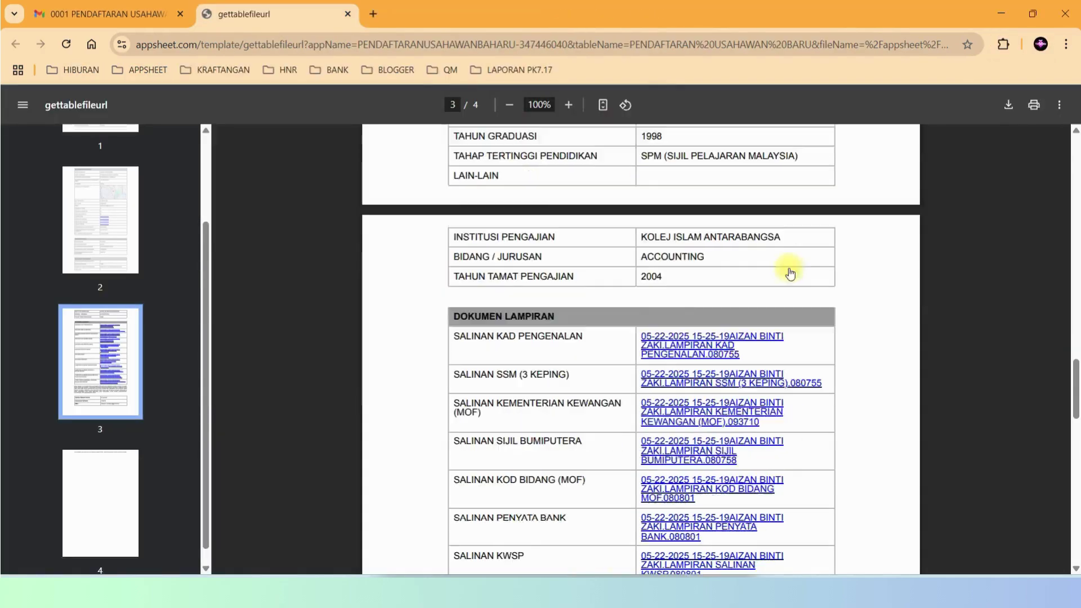
{"action": "scroll", "coordinate": [717, 290], "scroll_direction": "up", "scroll_amount": 10}
{"action": "scroll", "coordinate": [741, 410], "scroll_direction": "down", "scroll_amount": 10}
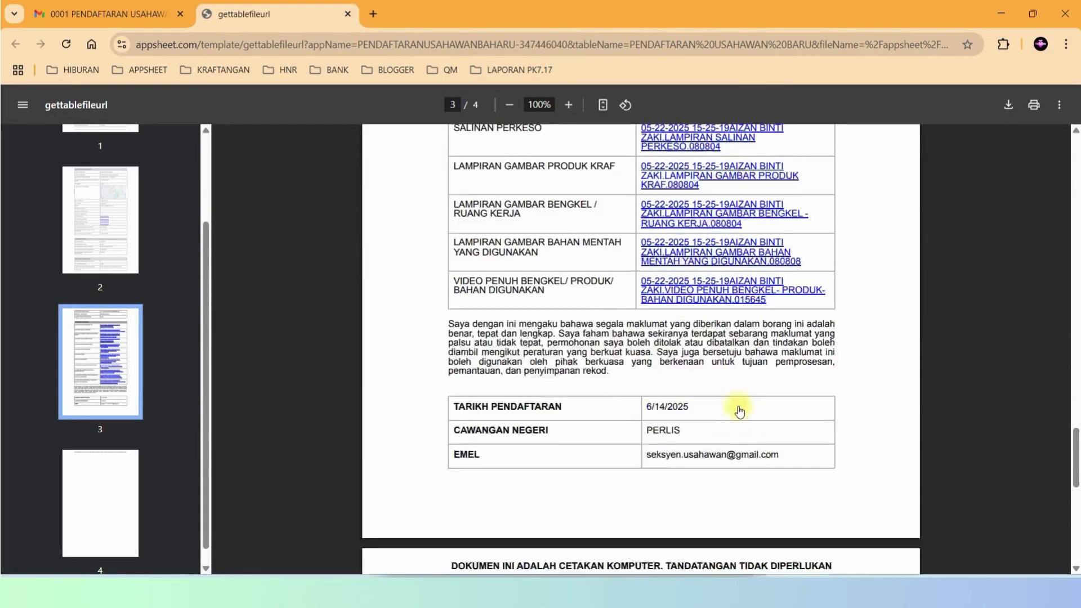
{"action": "scroll", "coordinate": [997, 265], "scroll_direction": "up", "scroll_amount": 15}
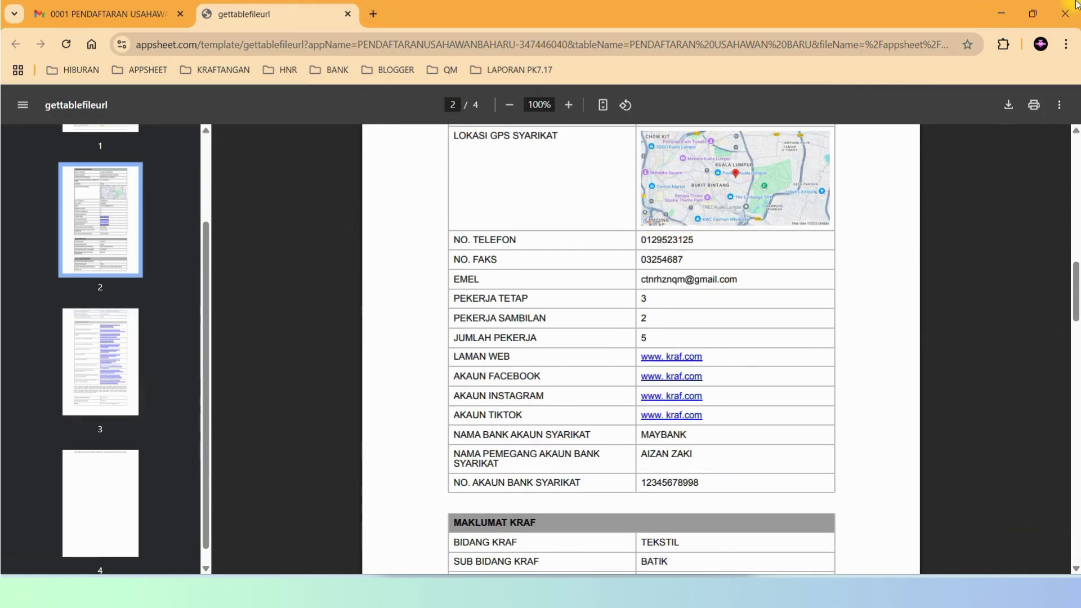
{"action": "left_click", "coordinate": [1001, 14]}
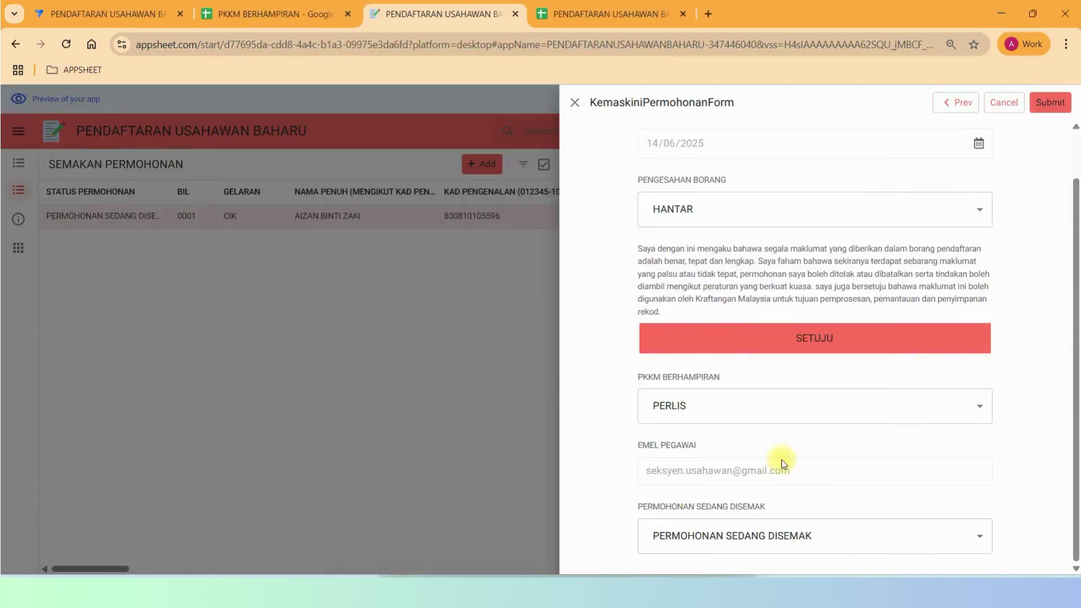
- Set the application status to MAKLUMAT TIDAK LENGKAP and enter "SILA UPLOAD 3 SALINAN SSM" as the NOTA SEMAKAN PERMOHONAN
{"action": "left_click", "coordinate": [796, 536]}
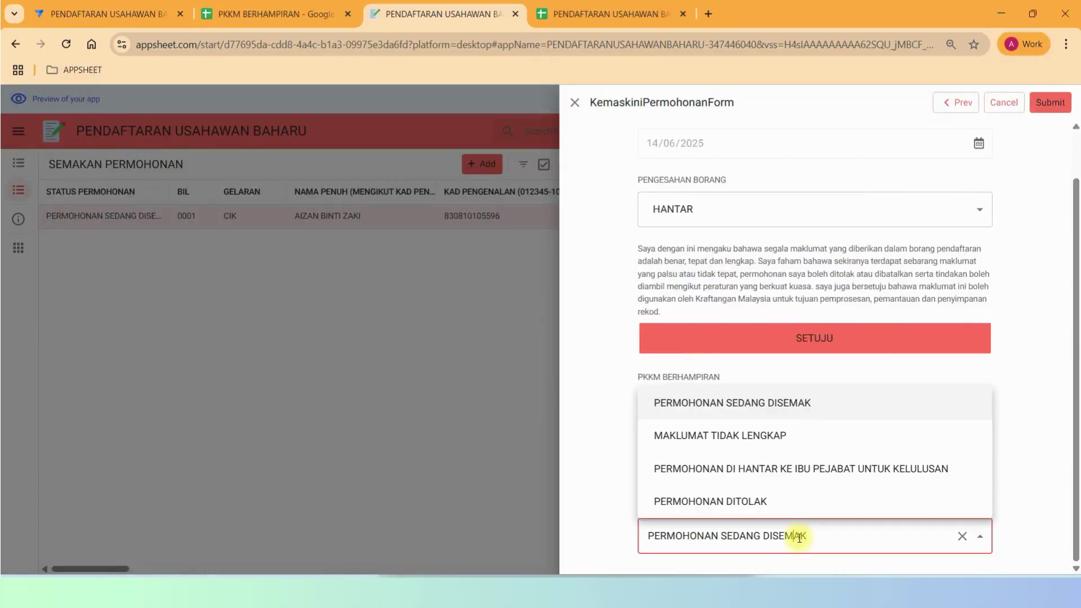
{"action": "left_click", "coordinate": [749, 435]}
{"action": "scroll", "coordinate": [1058, 464], "scroll_direction": "down", "scroll_amount": 1}
{"action": "left_click", "coordinate": [698, 549]}
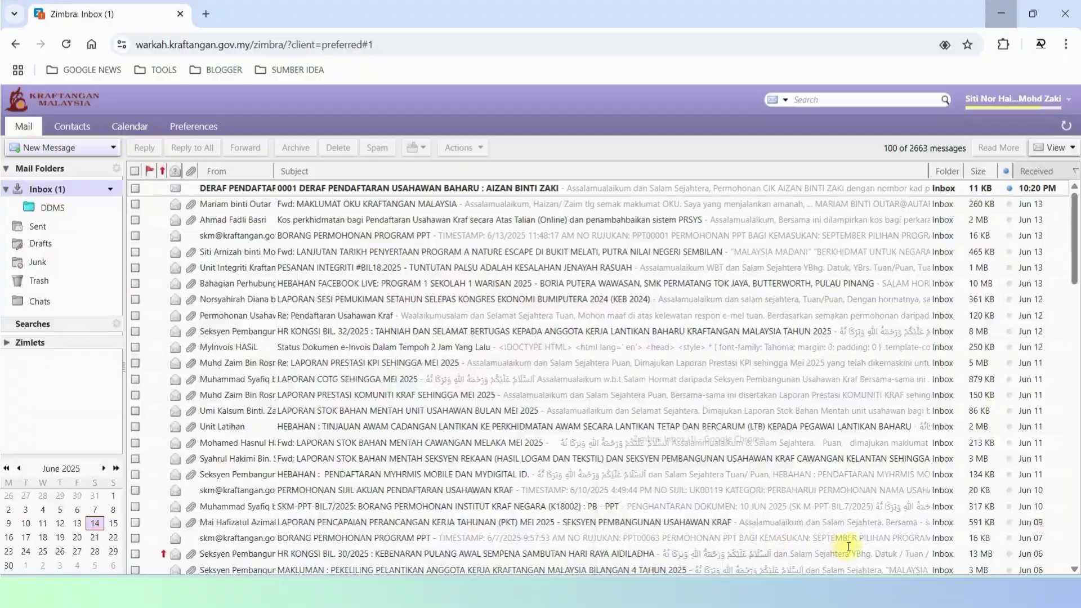
{"action": "left_click", "coordinate": [761, 537]}
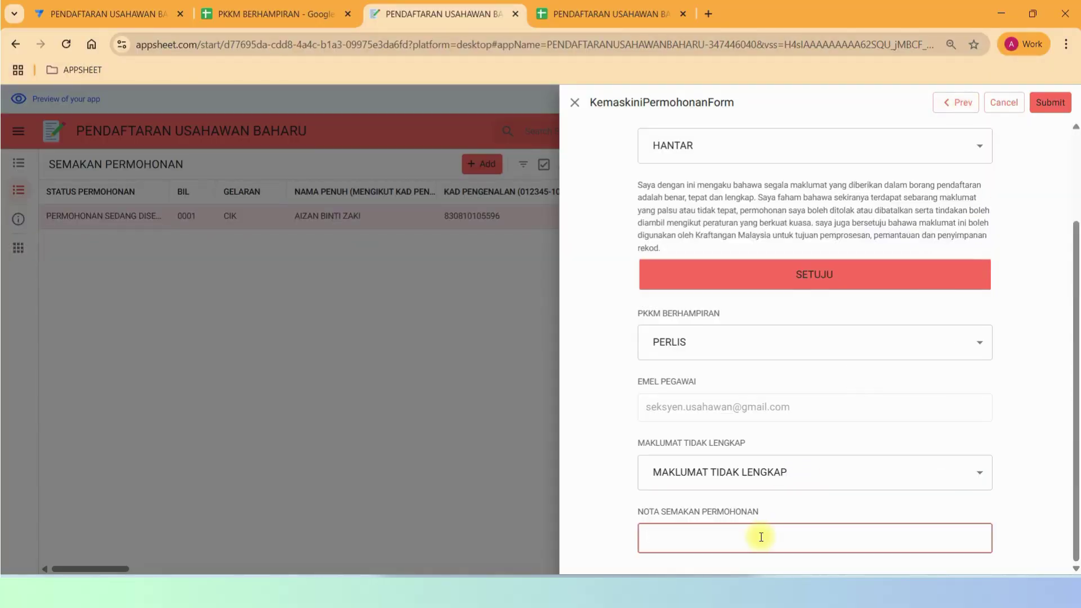
{"action": "type", "text": "s"}
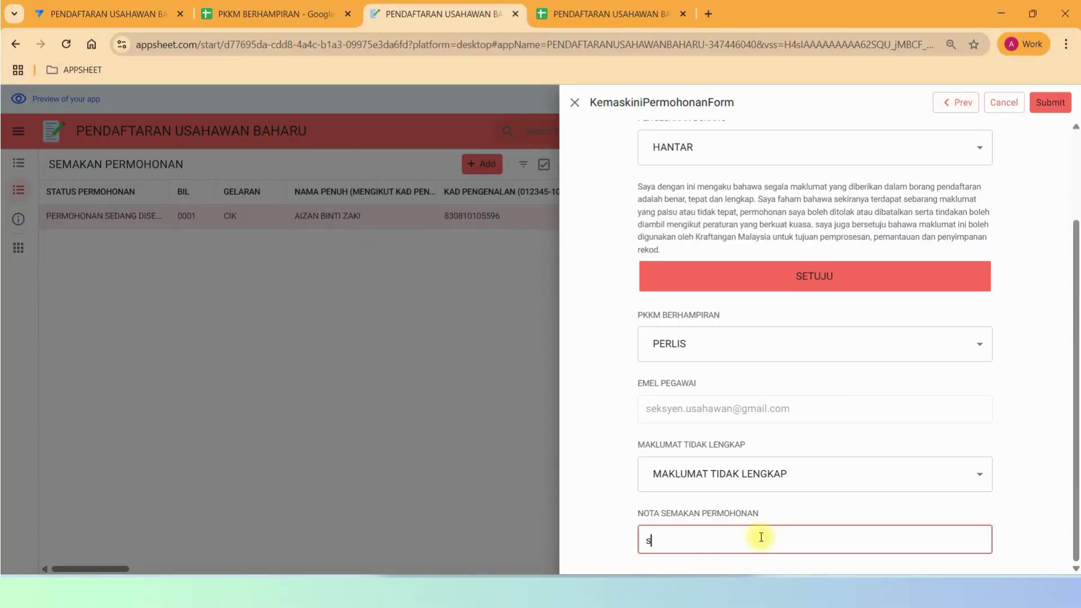
{"action": "key", "text": "Caps_Lock"}
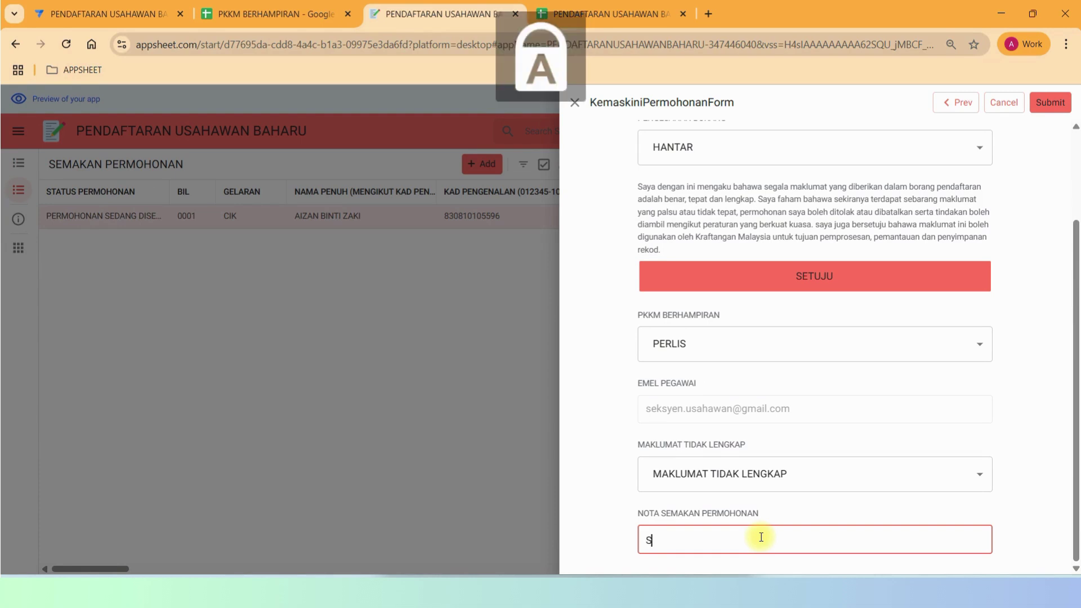
{"action": "type", "text": "ILA UPLOAD 3 SALINAN SSM"}
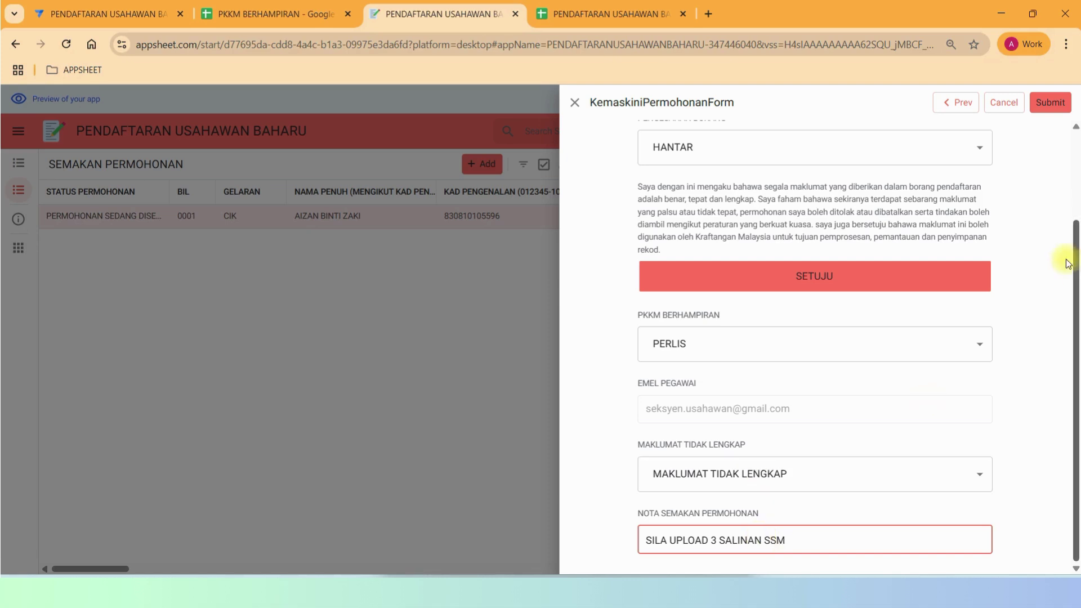
- Submit the incomplete-information status update and open the newest 0001 STATUS PENDAFTARAN USAHAWAN BAHARU message in the applicant's Gmail inbox
{"action": "left_click", "coordinate": [1045, 455]}
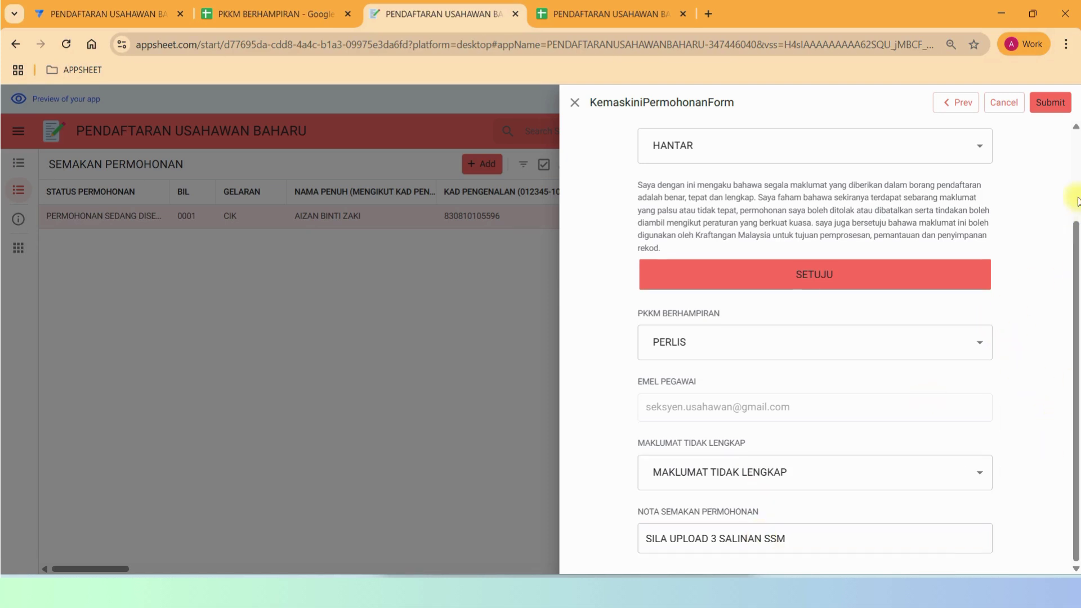
{"action": "left_click", "coordinate": [1050, 101]}
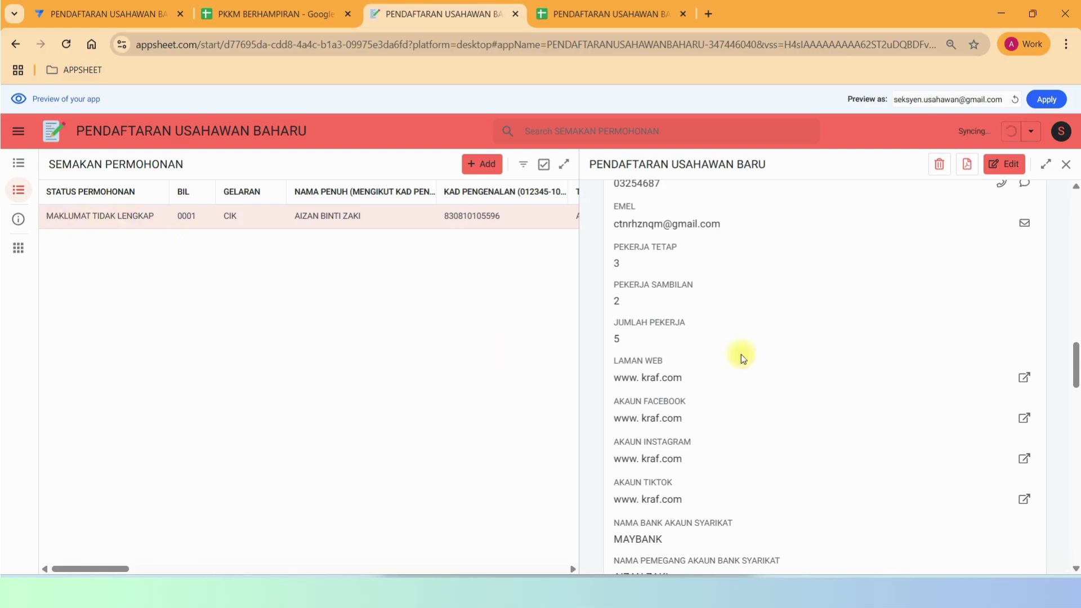
{"action": "mouse_move", "coordinate": [642, 605]}
{"action": "left_click", "coordinate": [641, 521]}
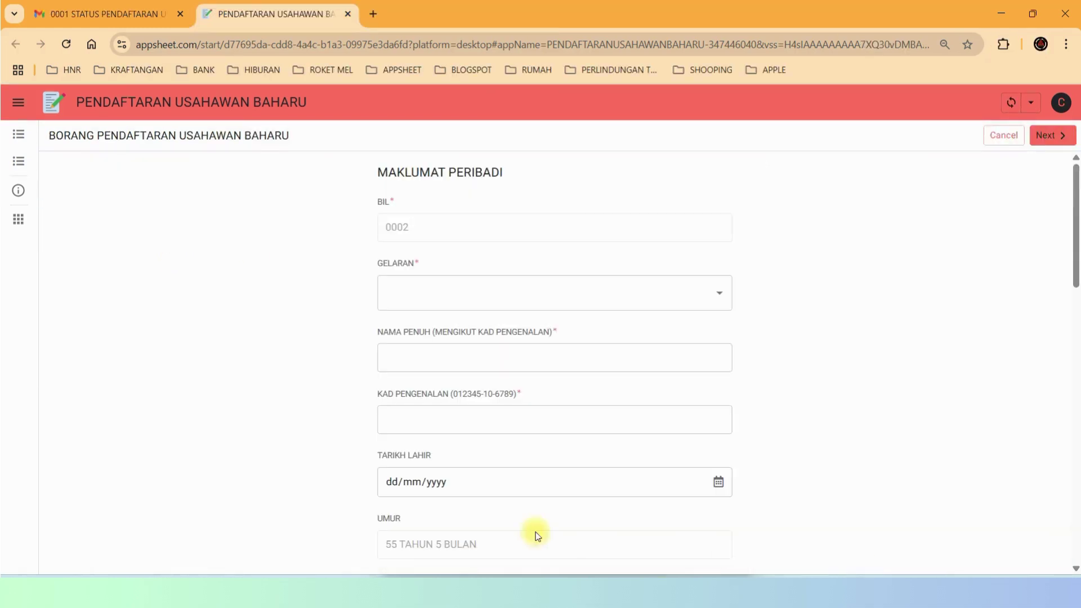
{"action": "left_click", "coordinate": [76, 7]}
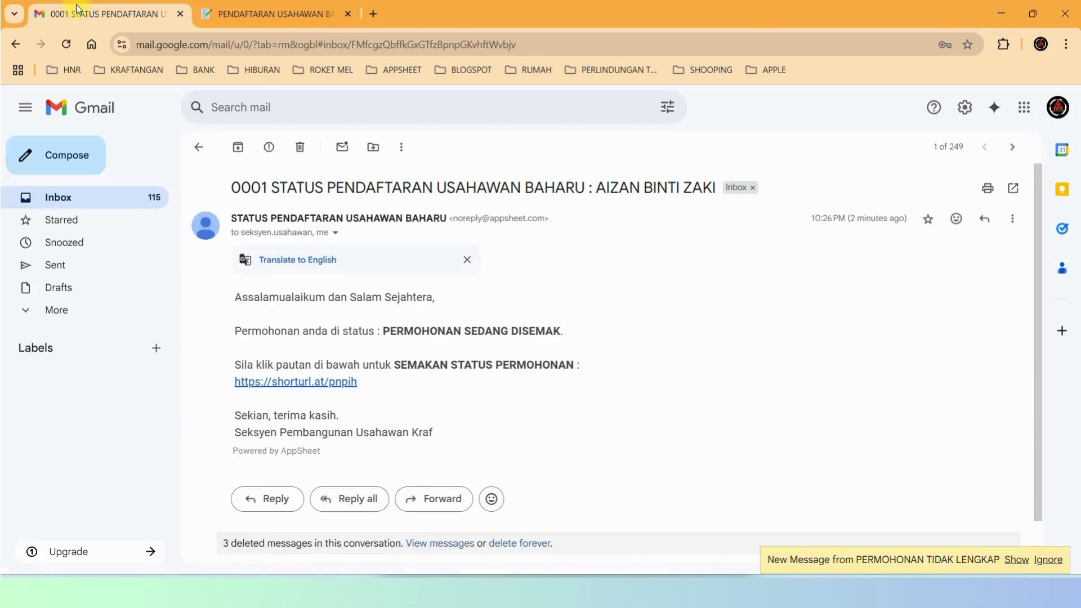
{"action": "left_click", "coordinate": [38, 197]}
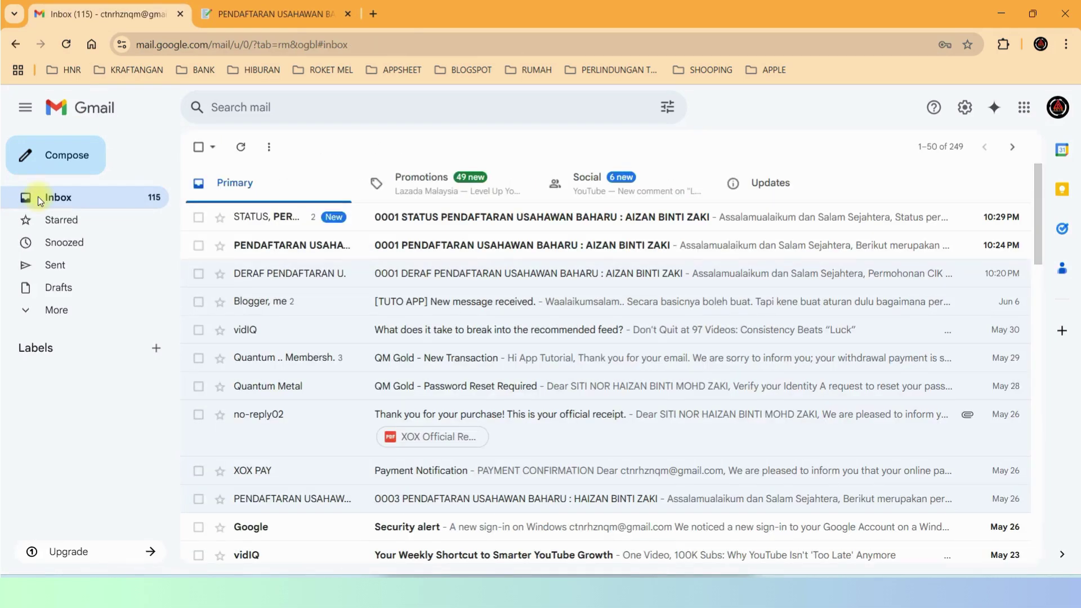
{"action": "left_click", "coordinate": [483, 217]}
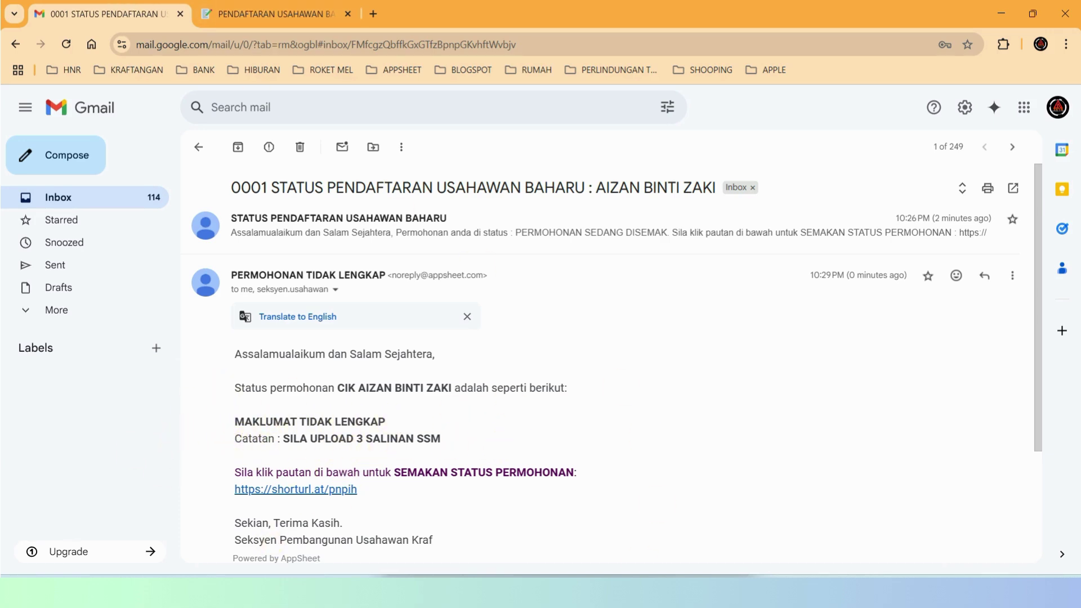
- Copy the applicant's e-mail address from the Notepad list and apply it as the app's preview account
{"action": "left_click", "coordinate": [589, 514]}
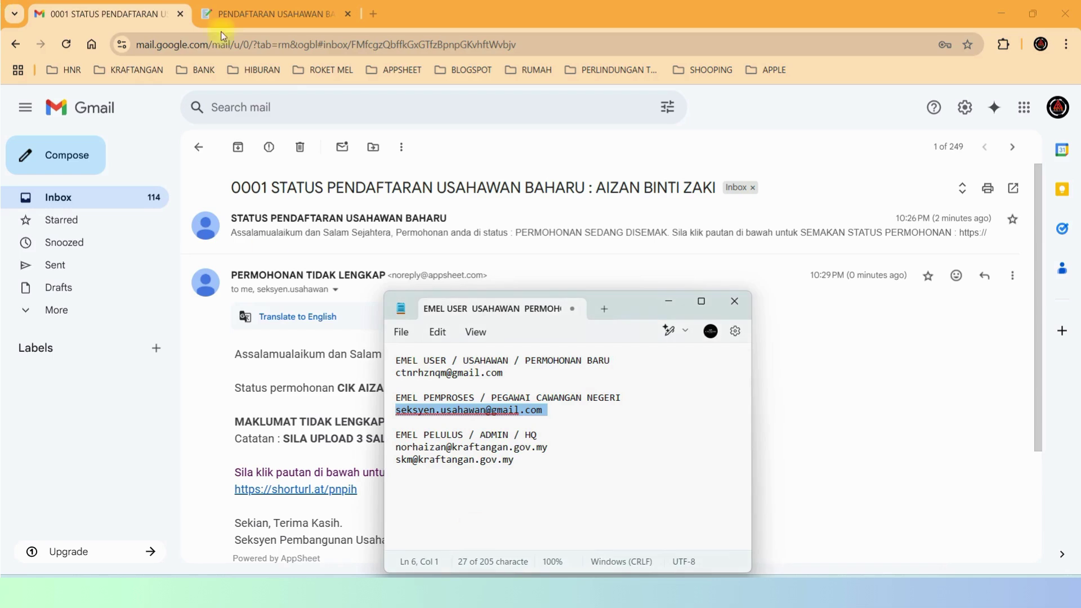
{"action": "left_click_drag", "start_coordinate": [511, 373], "coordinate": [396, 373]}
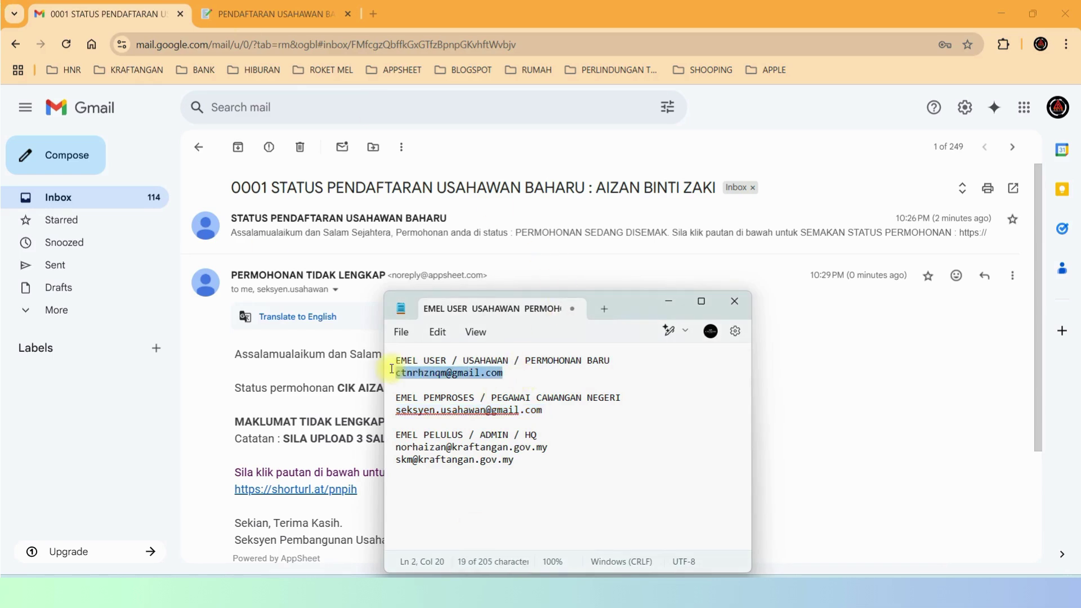
{"action": "right_click", "coordinate": [427, 375]}
{"action": "left_click", "coordinate": [472, 118]}
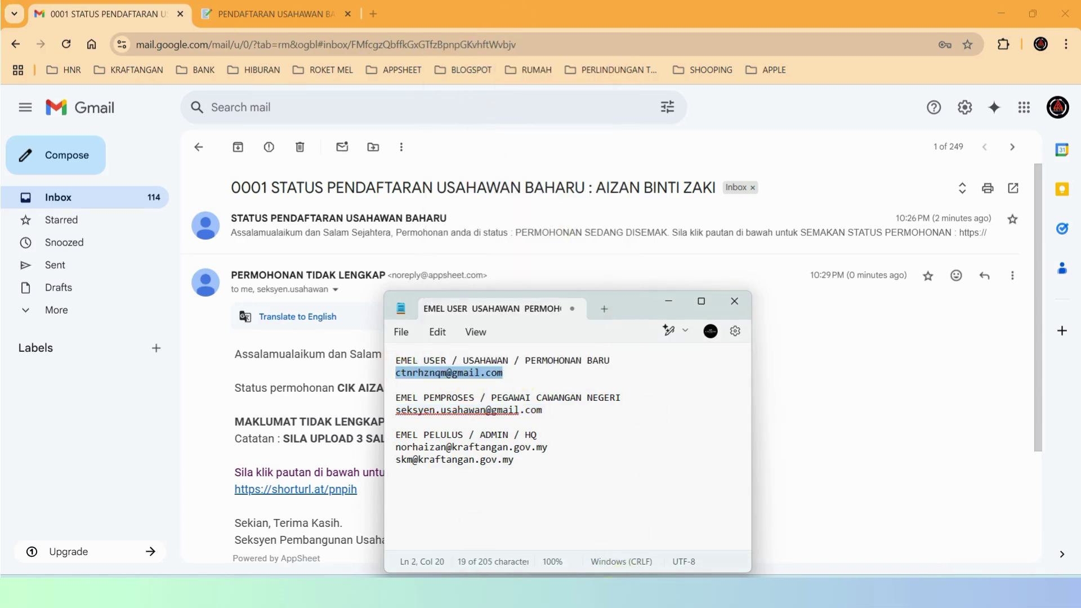
{"action": "key", "text": "alt+Tab"}
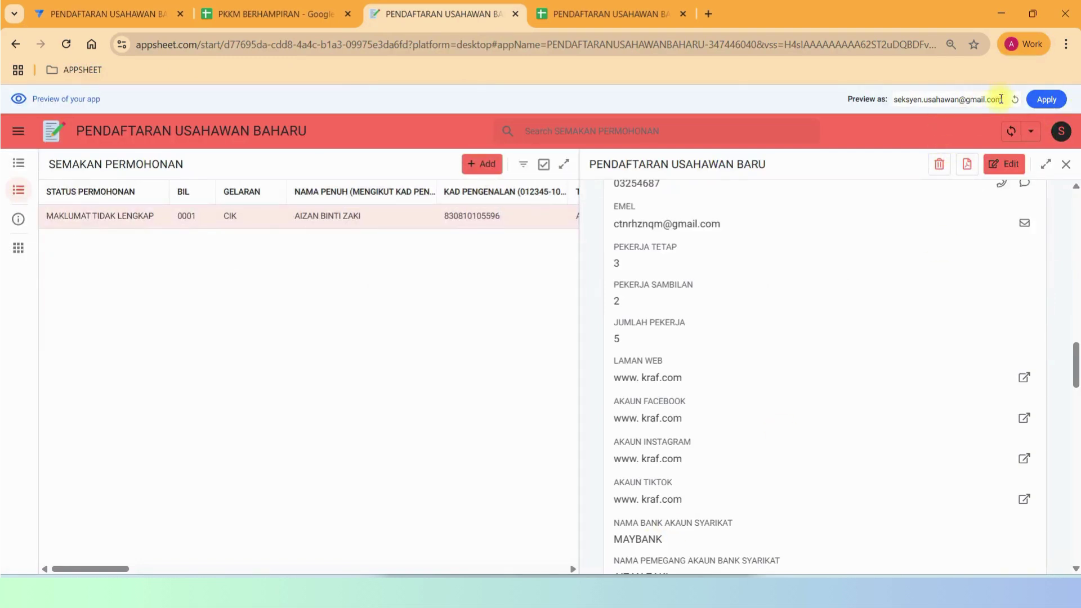
{"action": "left_click_drag", "start_coordinate": [1001, 99], "coordinate": [874, 101]}
{"action": "right_click", "coordinate": [953, 100]}
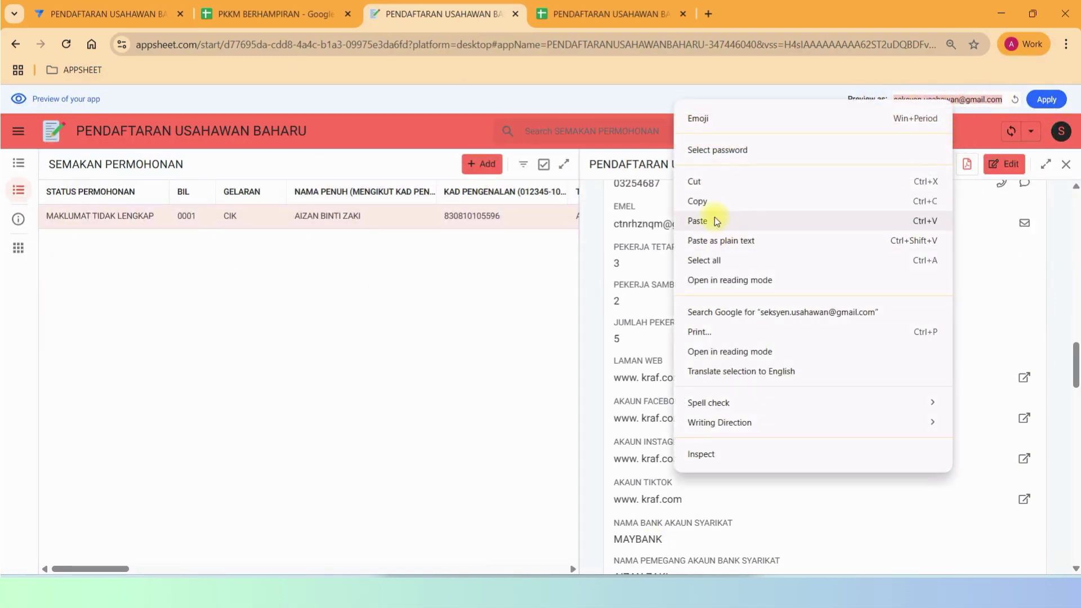
{"action": "left_click", "coordinate": [698, 221]}
{"action": "left_click", "coordinate": [1041, 96]}
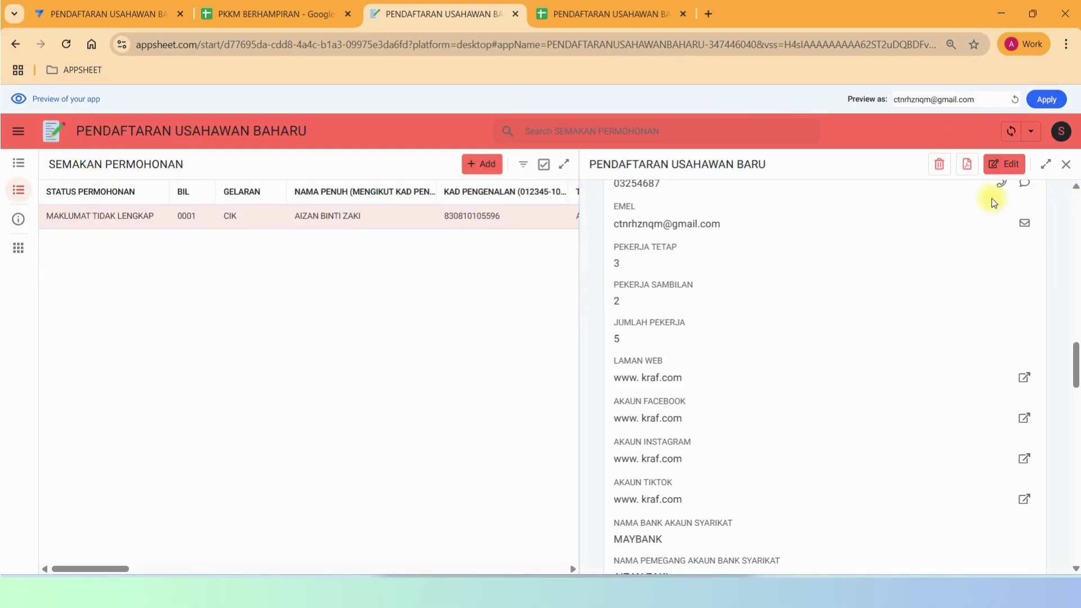
- Open application 0001 for editing and advance through the form pages to the PENGESAHAN BORANG field on PENGESAHAN PERMOHONAN
{"action": "left_click", "coordinate": [1004, 163]}
{"action": "scroll", "coordinate": [788, 326], "scroll_direction": "down", "scroll_amount": 10}
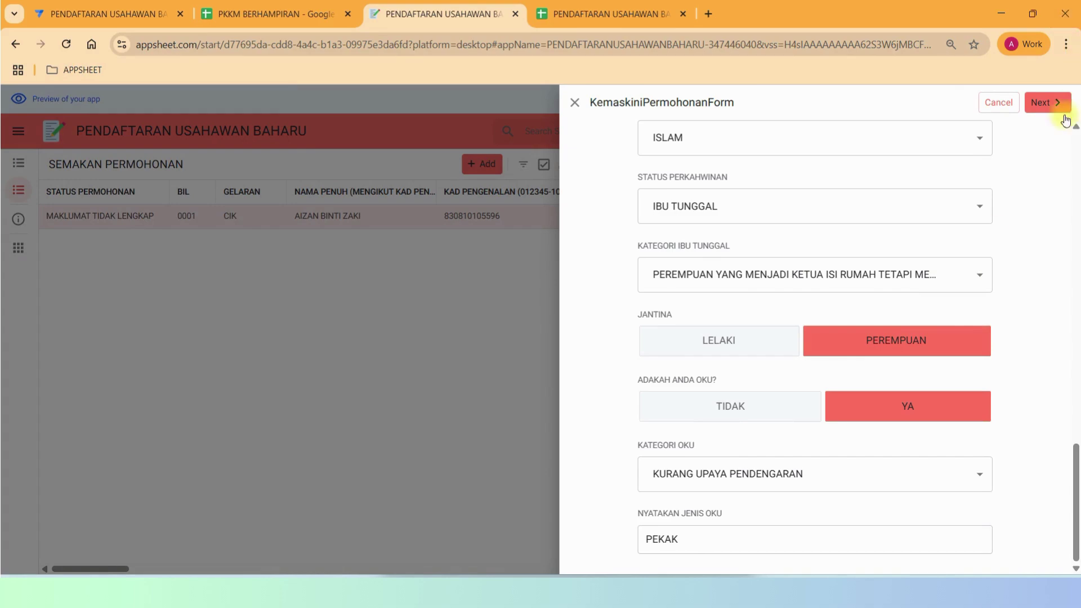
{"action": "left_click", "coordinate": [1052, 104]}
{"action": "left_click", "coordinate": [1050, 103]}
{"action": "left_click", "coordinate": [1054, 107]}
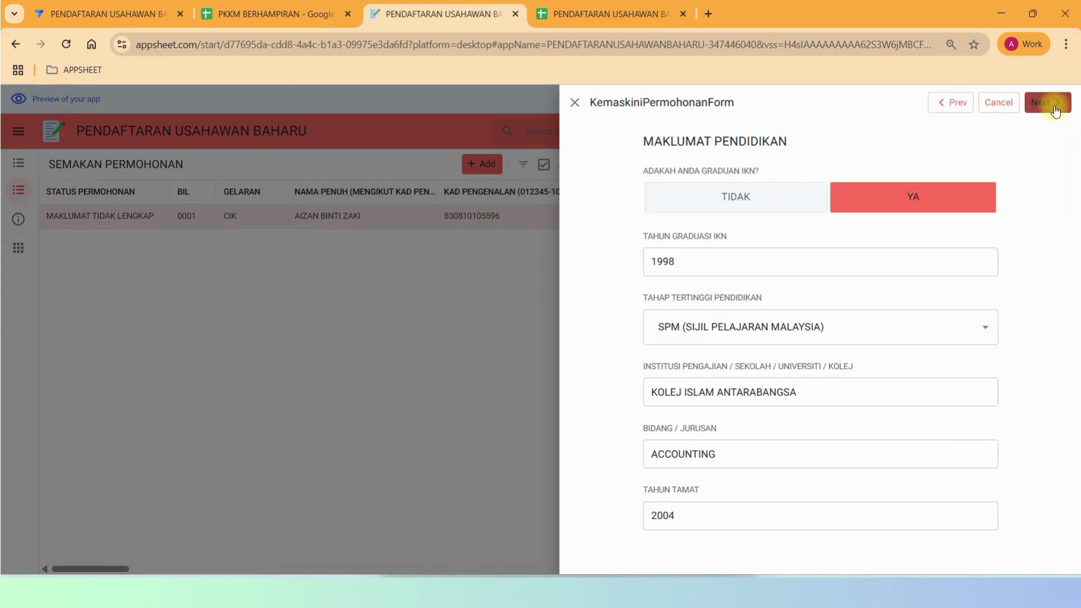
{"action": "left_click", "coordinate": [1055, 108]}
{"action": "scroll", "coordinate": [880, 289], "scroll_direction": "down", "scroll_amount": 10}
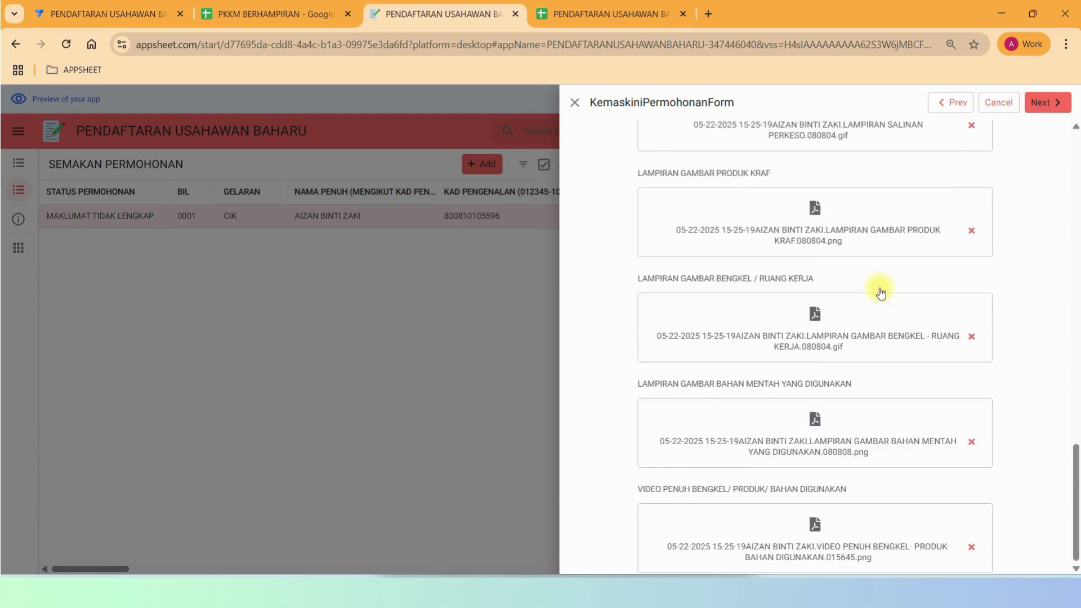
{"action": "left_click", "coordinate": [1051, 104]}
{"action": "scroll", "coordinate": [842, 286], "scroll_direction": "down", "scroll_amount": 2}
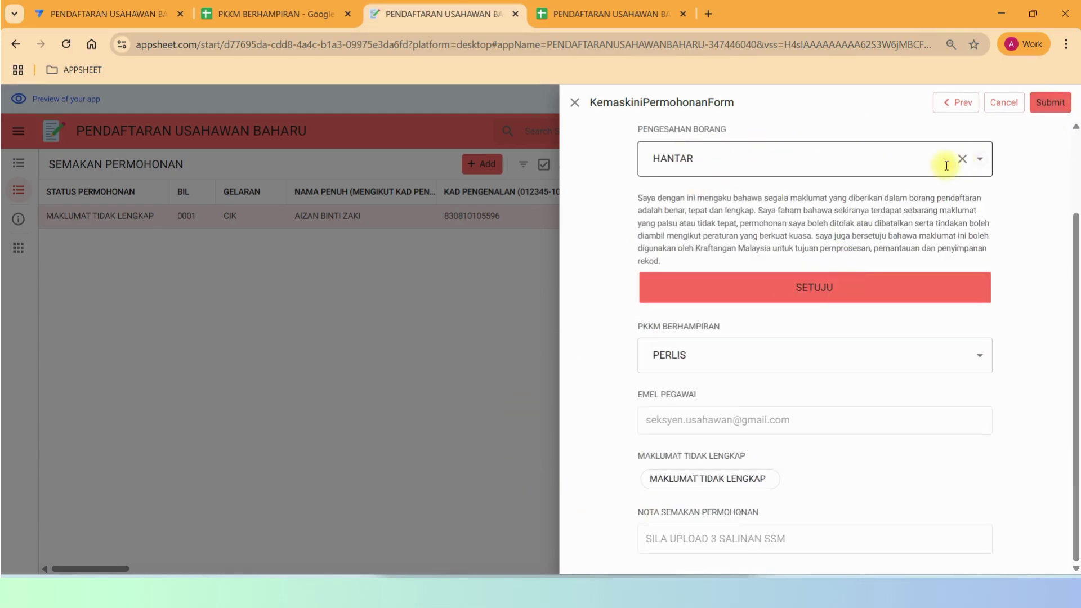
- Switch PENGESAHAN BORANG to DERAF, set it back to HANTAR, and submit the application
{"action": "left_click", "coordinate": [756, 160]}
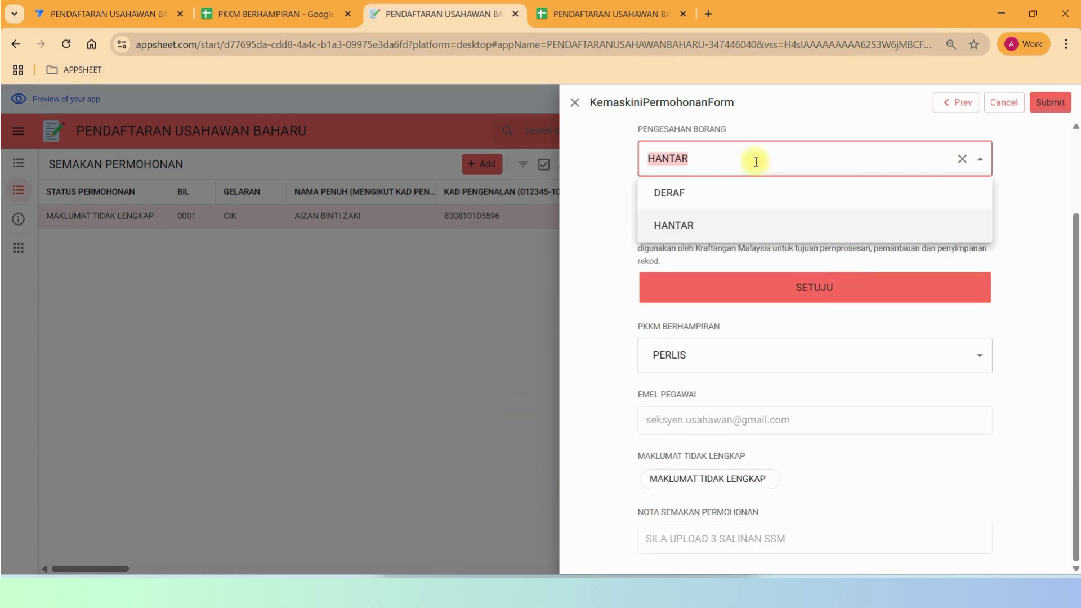
{"action": "left_click", "coordinate": [666, 200]}
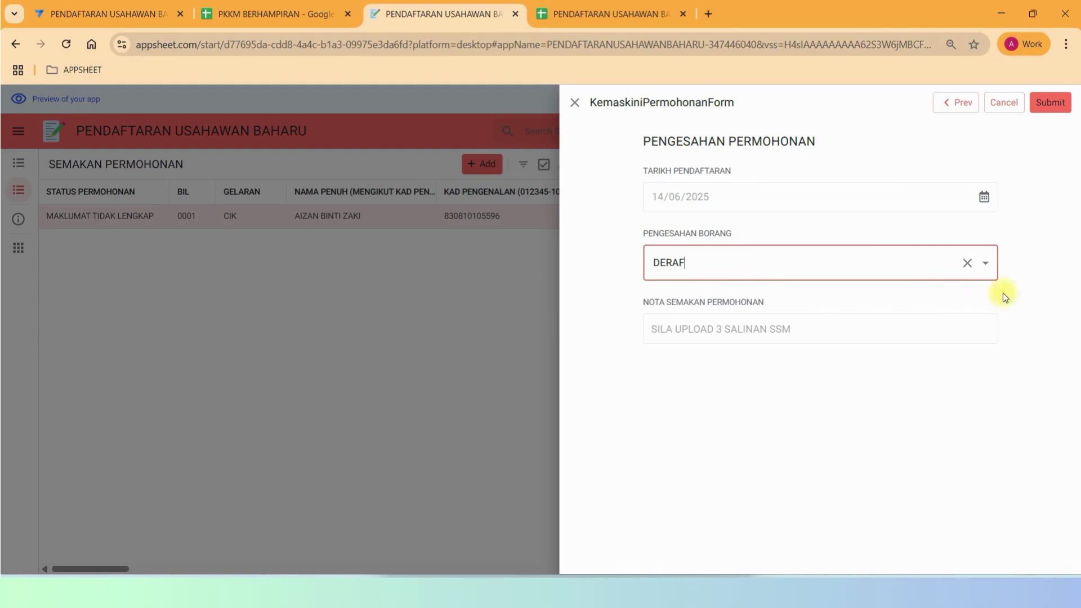
{"action": "left_click", "coordinate": [882, 264]}
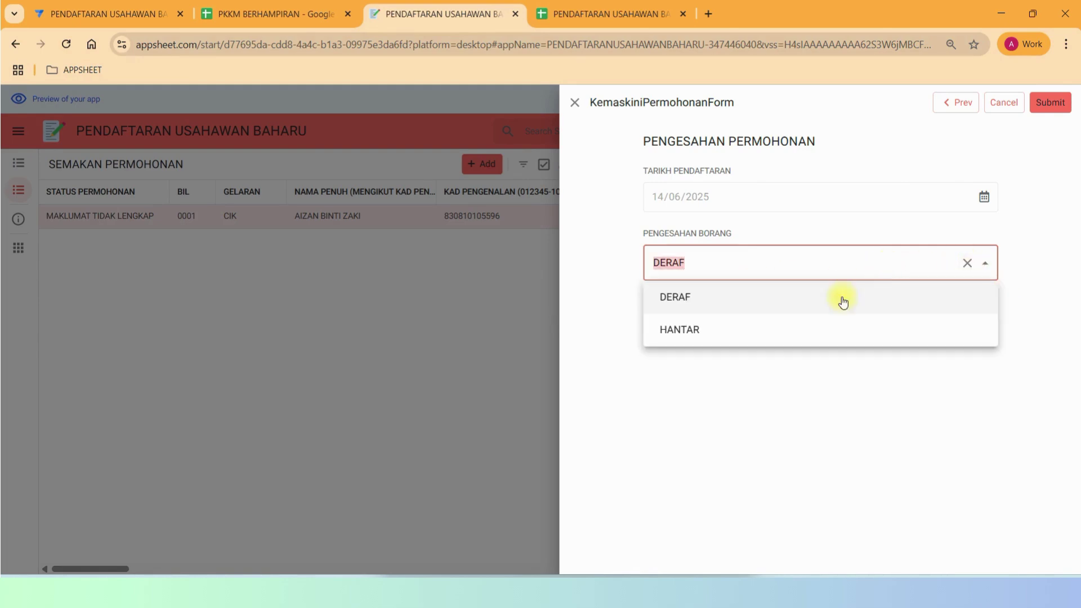
{"action": "left_click", "coordinate": [718, 329]}
{"action": "left_click", "coordinate": [1049, 104]}
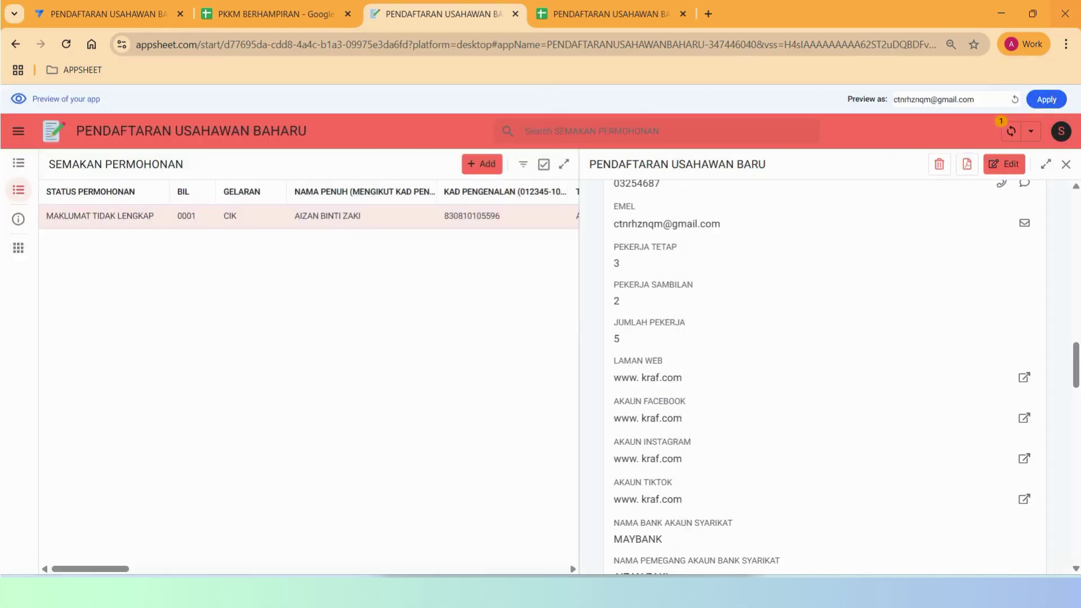
- Check the applicant's Gmail, and open the 0001 STATUS PENDAFTARAN USAHAWAN BAHARU conversation in the processor's Gmail inbox
{"action": "mouse_move", "coordinate": [688, 569]}
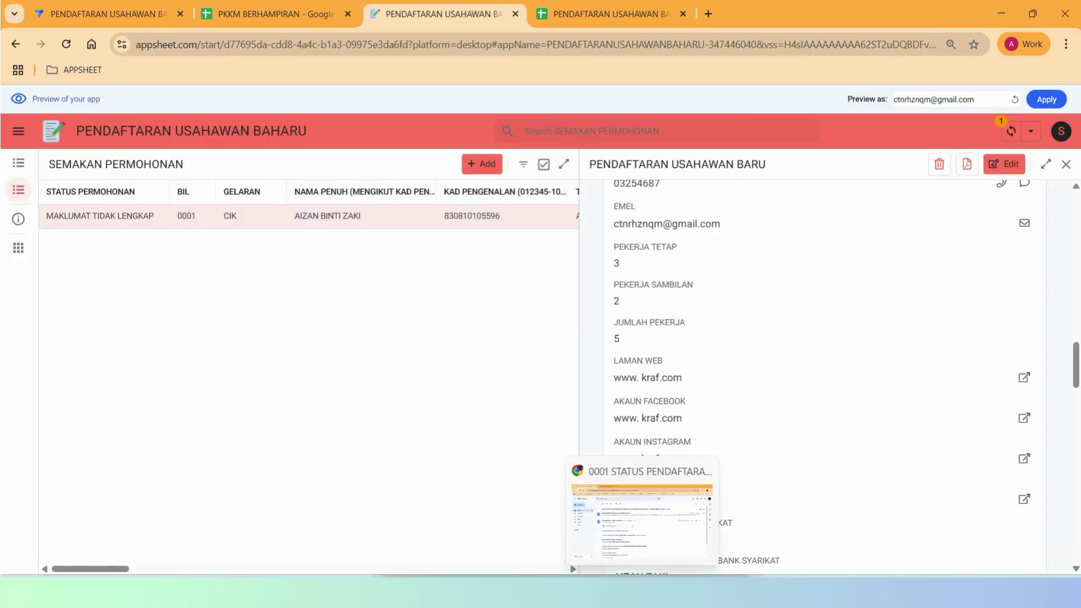
{"action": "left_click", "coordinate": [642, 512]}
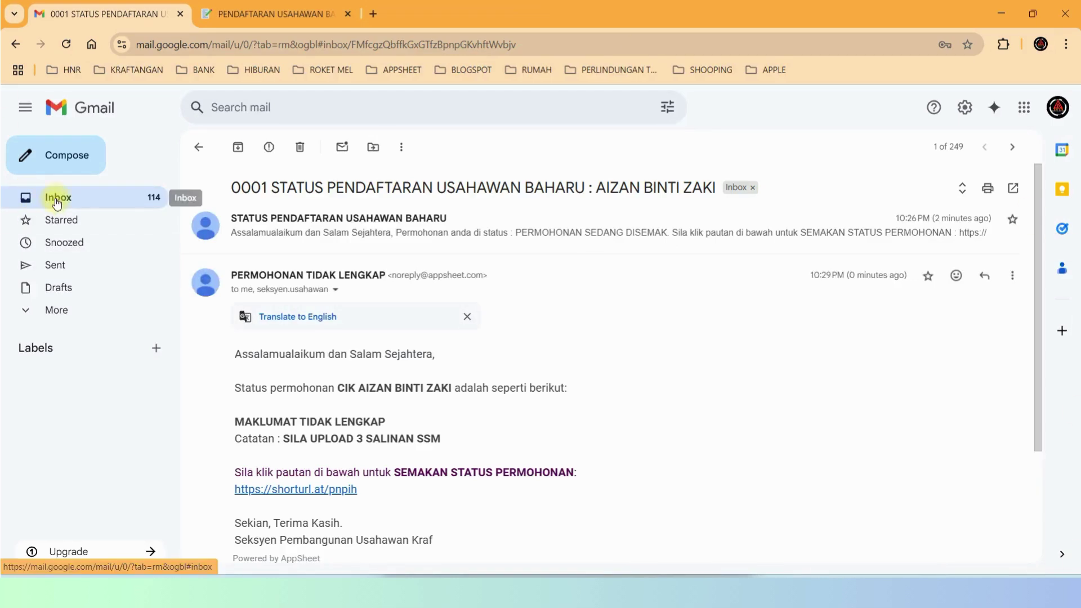
{"action": "mouse_move", "coordinate": [611, 591]}
{"action": "key", "text": "alt+Tab"}
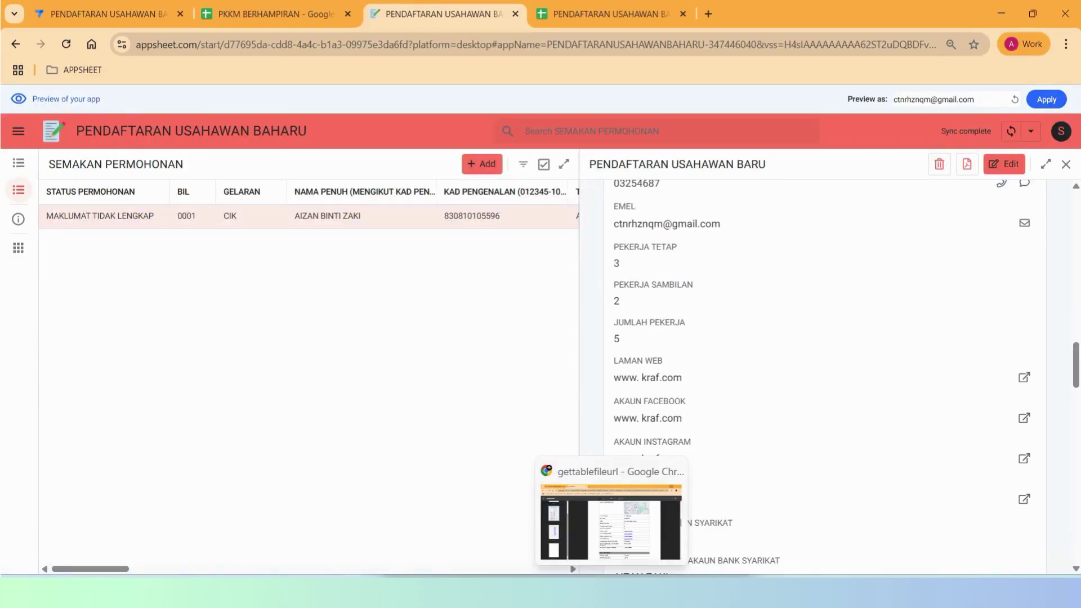
{"action": "left_click", "coordinate": [611, 521]}
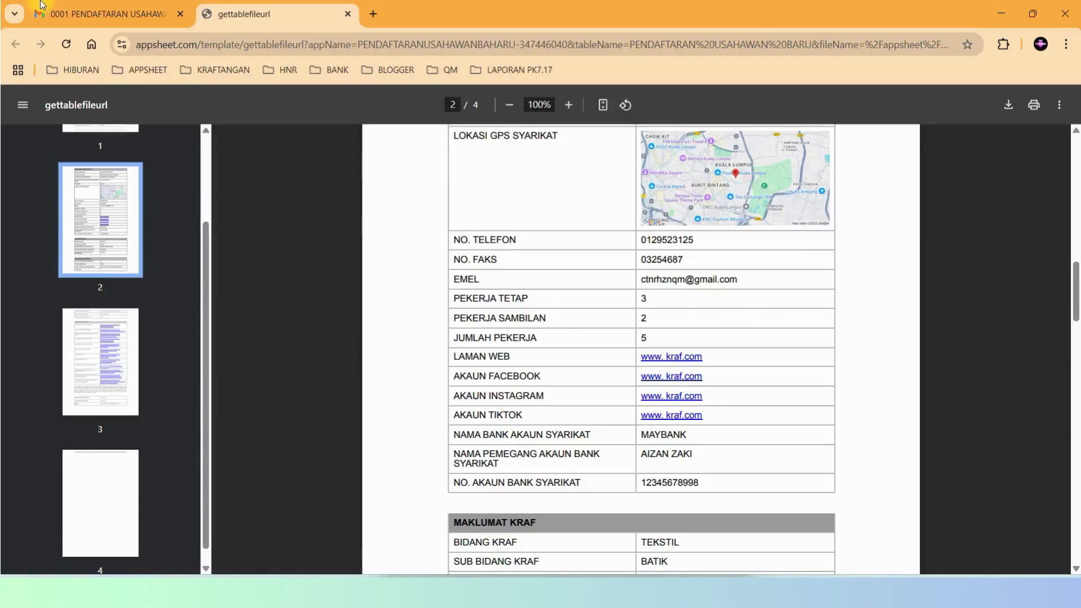
{"action": "left_click", "coordinate": [83, 8]}
{"action": "left_click", "coordinate": [48, 199]}
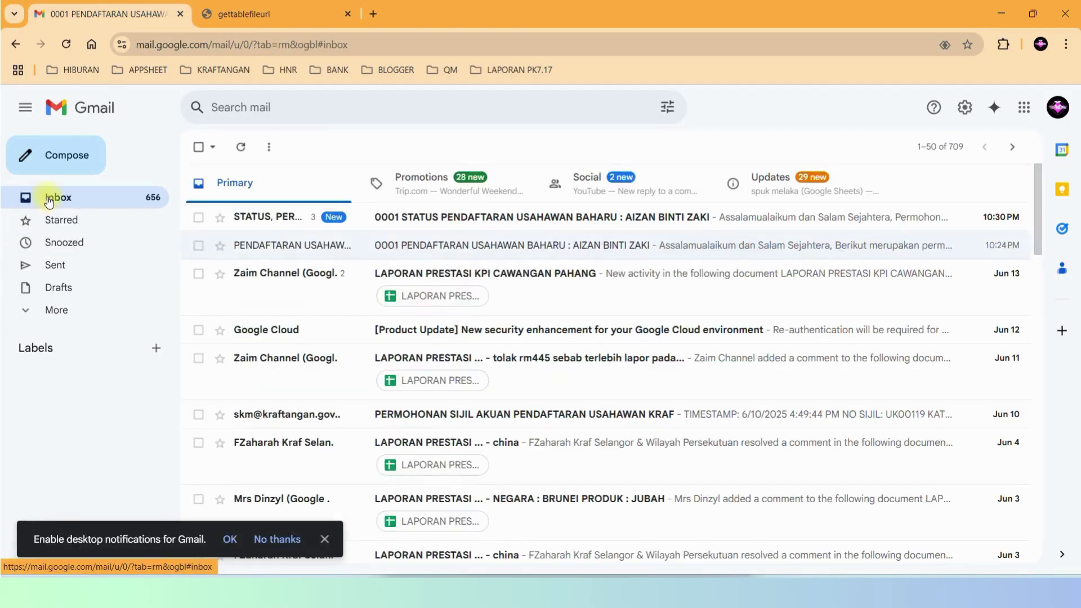
{"action": "left_click", "coordinate": [484, 221]}
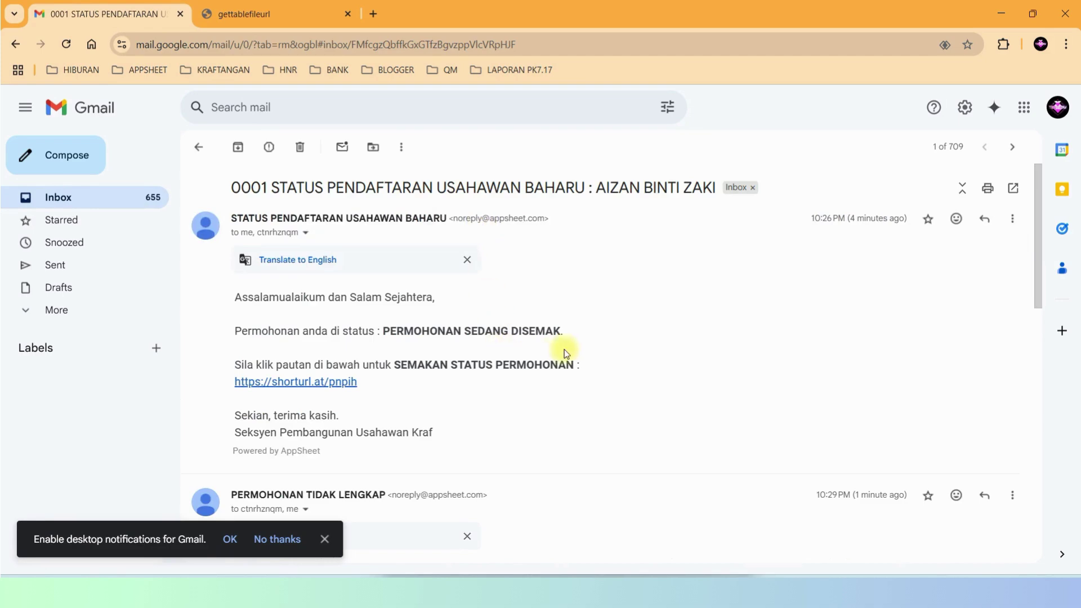
- Read through the status conversation, comparing the PERMOHONAN SEDANG DISEMAK message with the PERMOHONAN TIDAK LENGKAP messages and their recipients
{"action": "scroll", "coordinate": [563, 350], "scroll_direction": "down", "scroll_amount": 3}
{"action": "scroll", "coordinate": [484, 316], "scroll_direction": "down", "scroll_amount": 3}
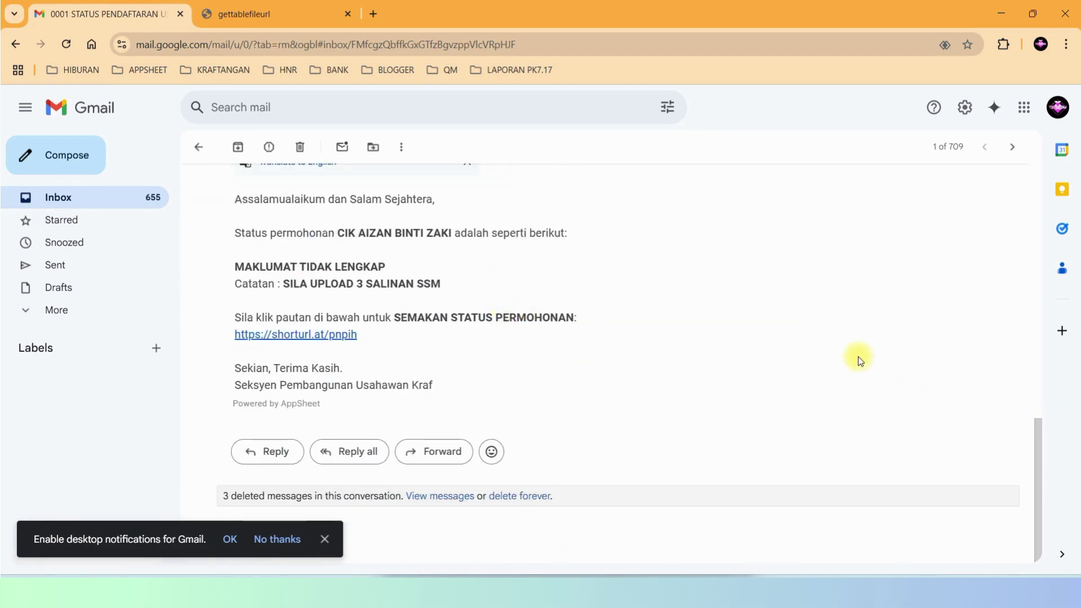
{"action": "scroll", "coordinate": [437, 348], "scroll_direction": "down", "scroll_amount": 1}
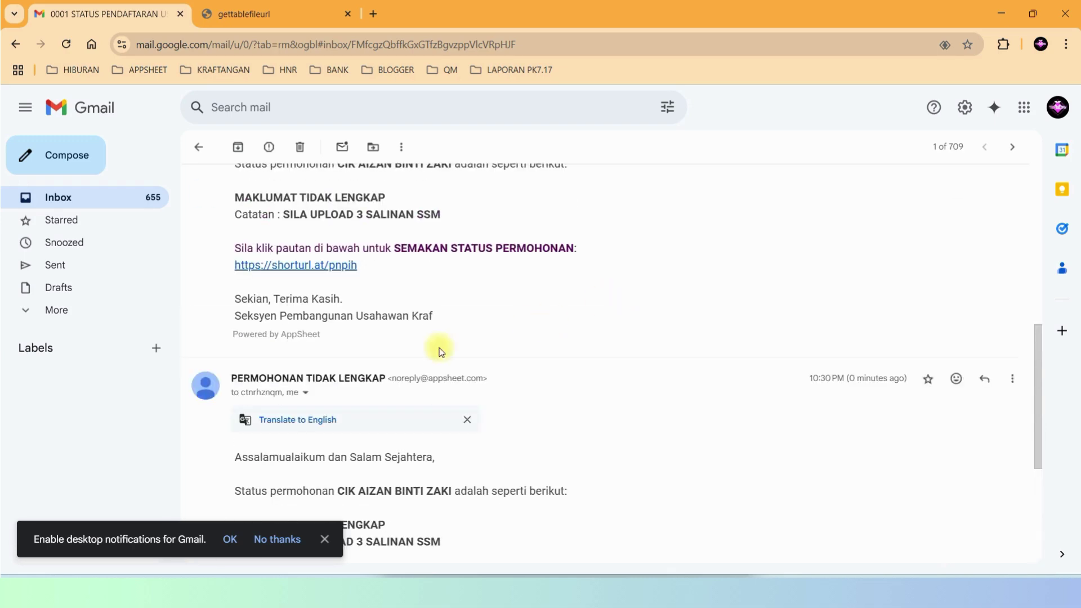
{"action": "scroll", "coordinate": [570, 355], "scroll_direction": "down", "scroll_amount": 1}
{"action": "scroll", "coordinate": [570, 355], "scroll_direction": "up", "scroll_amount": 3}
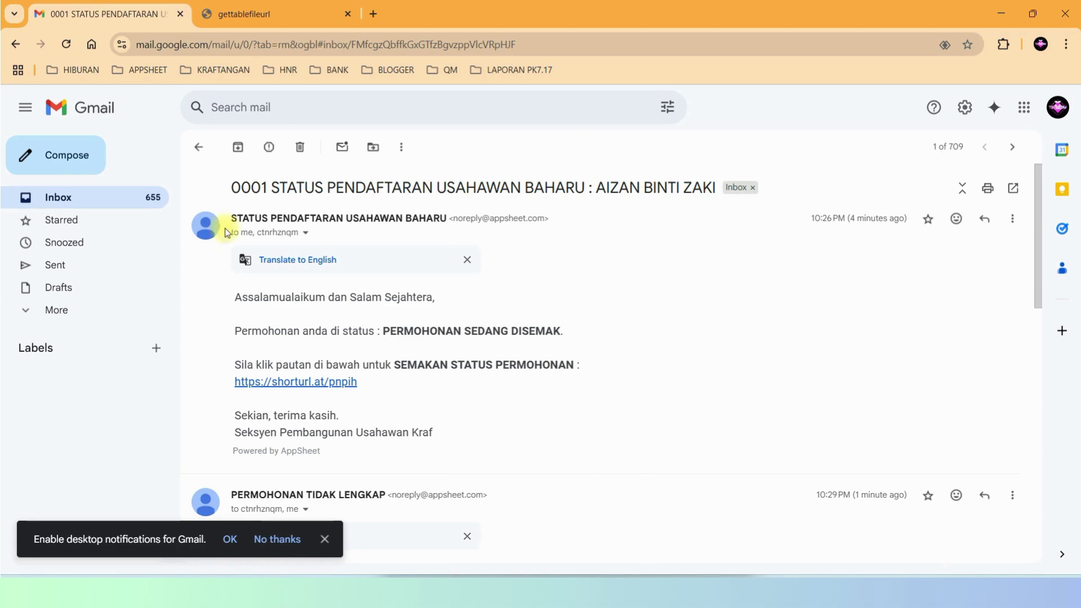
{"action": "scroll", "coordinate": [514, 350], "scroll_direction": "down", "scroll_amount": 4}
{"action": "scroll", "coordinate": [522, 355], "scroll_direction": "down", "scroll_amount": 4}
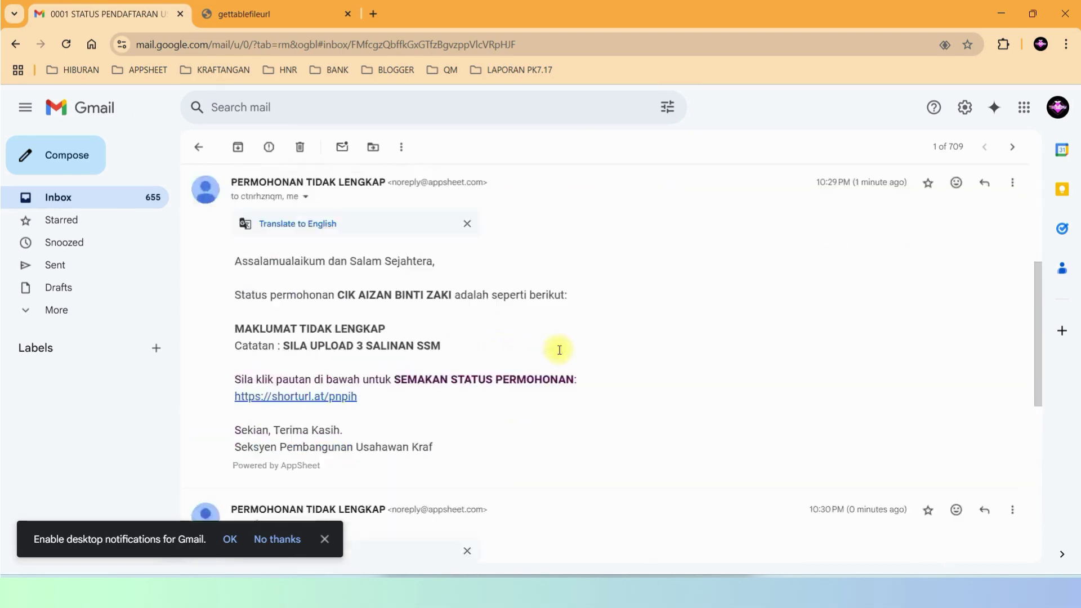
{"action": "scroll", "coordinate": [569, 350], "scroll_direction": "down", "scroll_amount": 1}
{"action": "scroll", "coordinate": [570, 351], "scroll_direction": "up", "scroll_amount": 1}
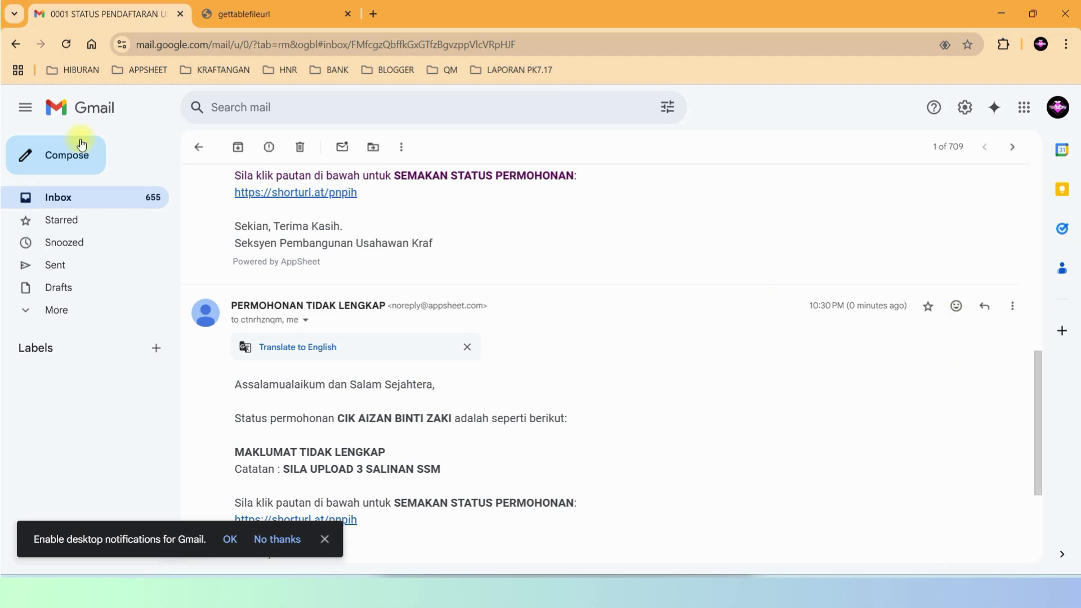
- Return to the processor's inbox, reopen the 0001 status conversation, and review its newest PERMOHONAN TIDAK LENGKAP message
{"action": "left_click", "coordinate": [61, 207]}
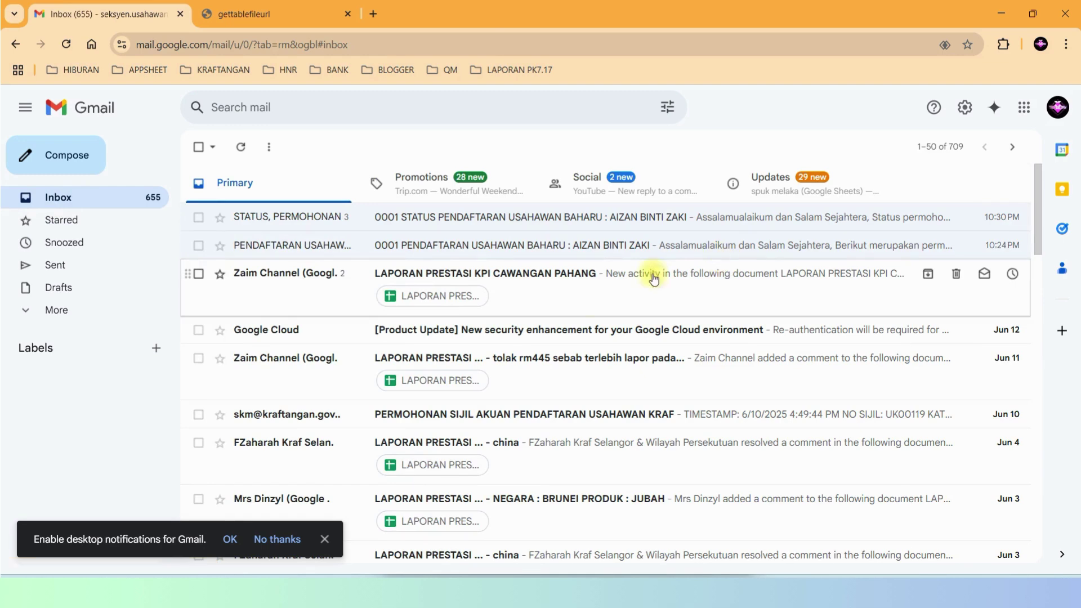
{"action": "left_click", "coordinate": [453, 215]}
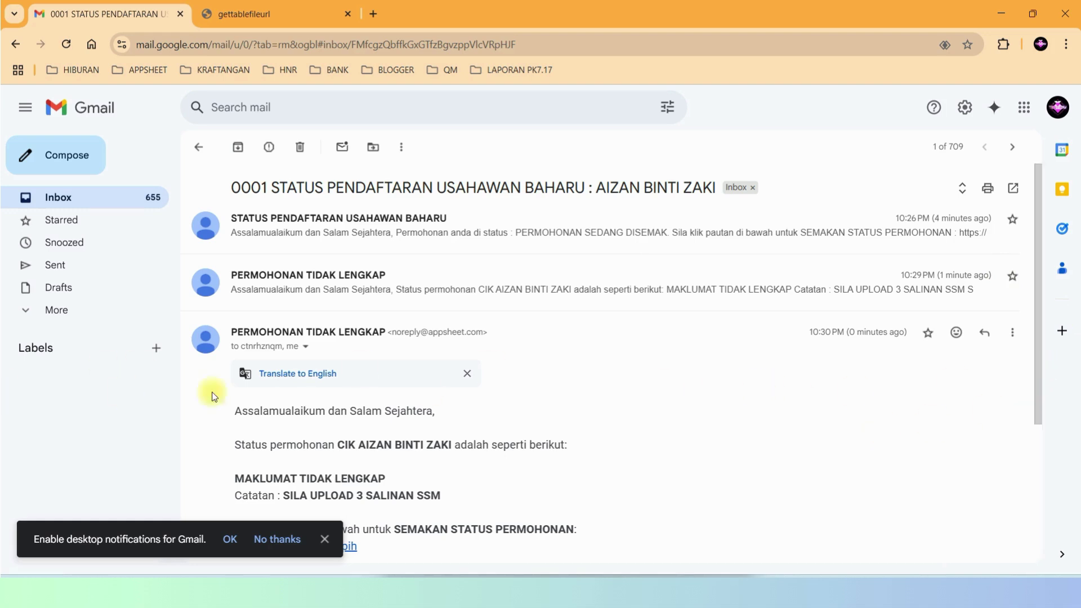
{"action": "scroll", "coordinate": [1048, 402], "scroll_direction": "down", "scroll_amount": 2}
{"action": "scroll", "coordinate": [1048, 402], "scroll_direction": "down", "scroll_amount": 2}
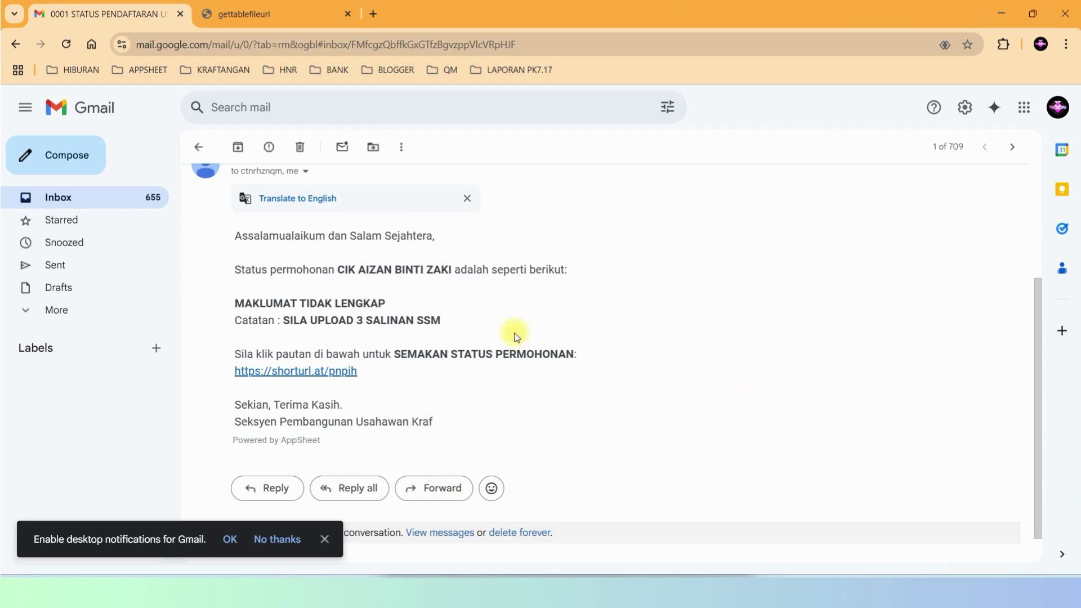
{"action": "scroll", "coordinate": [560, 329], "scroll_direction": "up", "scroll_amount": 3}
{"action": "scroll", "coordinate": [561, 329], "scroll_direction": "down", "scroll_amount": 3}
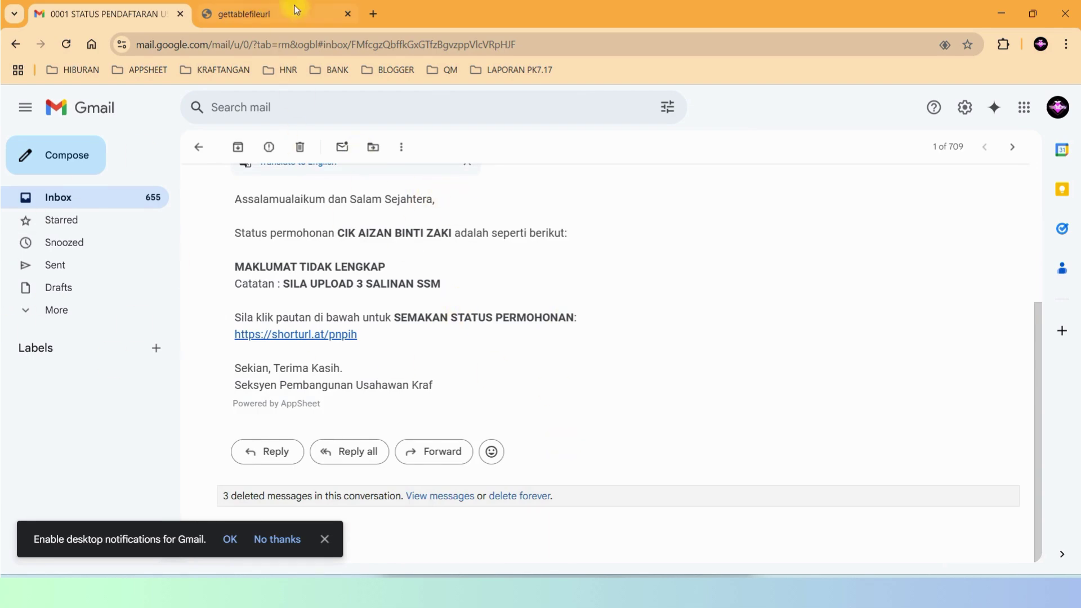
- Switch back to the registration app and apply the processor's e-mail, copied from the Notepad list, as the preview account
{"action": "mouse_move", "coordinate": [580, 594]}
{"action": "left_click", "coordinate": [580, 518]}
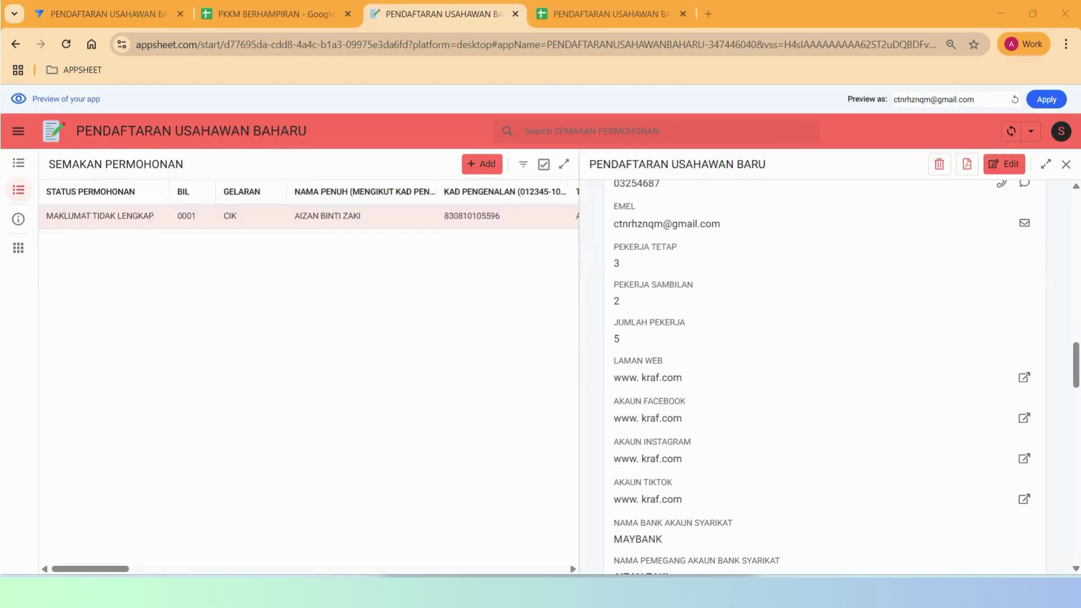
{"action": "mouse_move", "coordinate": [519, 594]}
{"action": "left_click", "coordinate": [518, 516]}
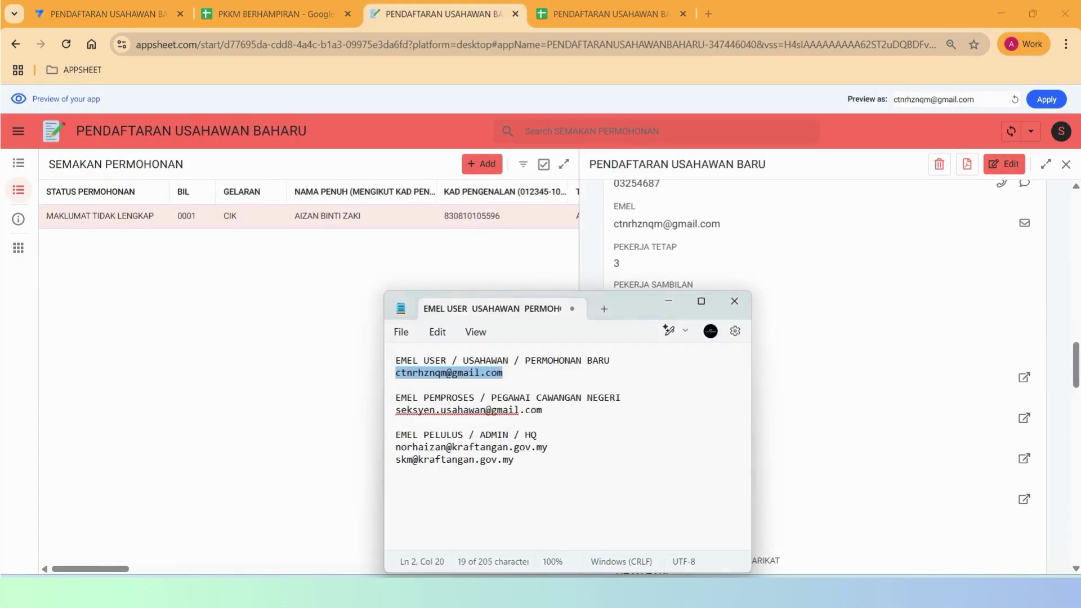
{"action": "left_click_drag", "start_coordinate": [542, 410], "coordinate": [381, 412]}
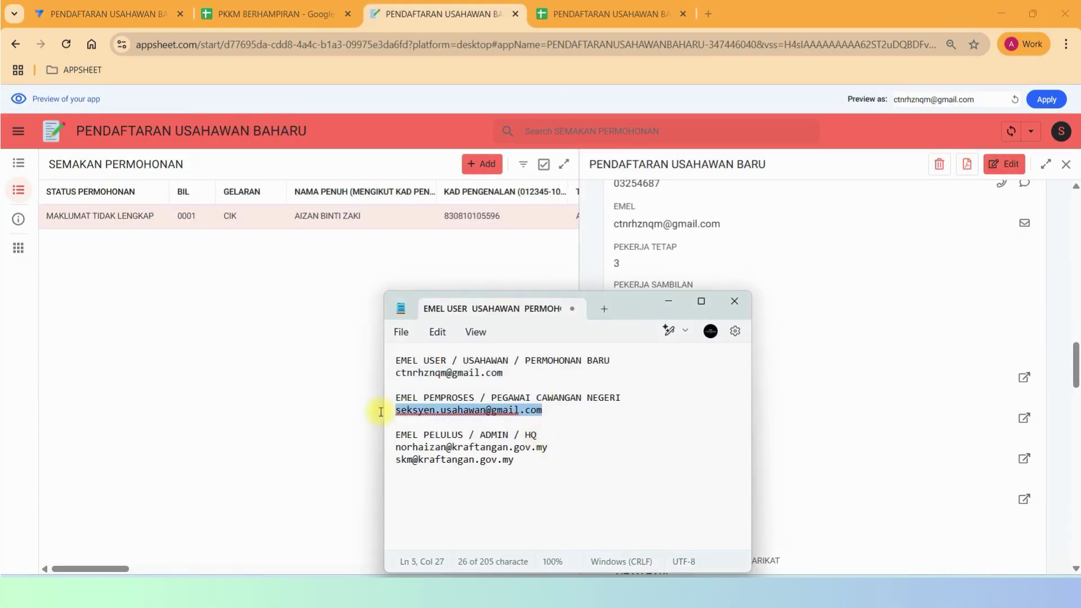
{"action": "right_click", "coordinate": [429, 411]}
{"action": "left_click", "coordinate": [462, 160]}
{"action": "left_click_drag", "start_coordinate": [984, 97], "coordinate": [892, 104]}
{"action": "right_click", "coordinate": [907, 101]}
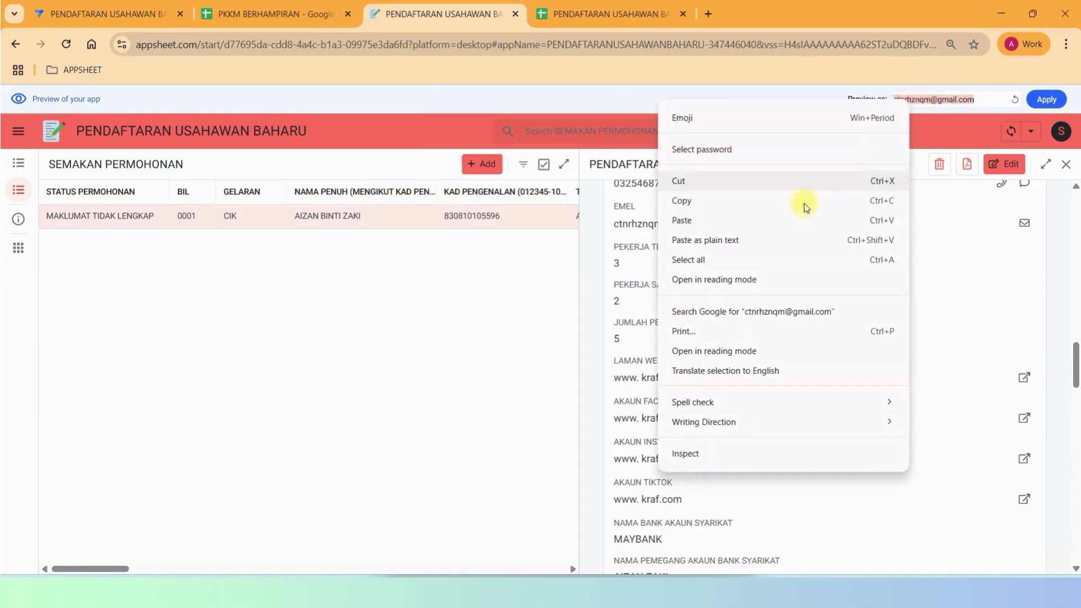
{"action": "left_click", "coordinate": [698, 221]}
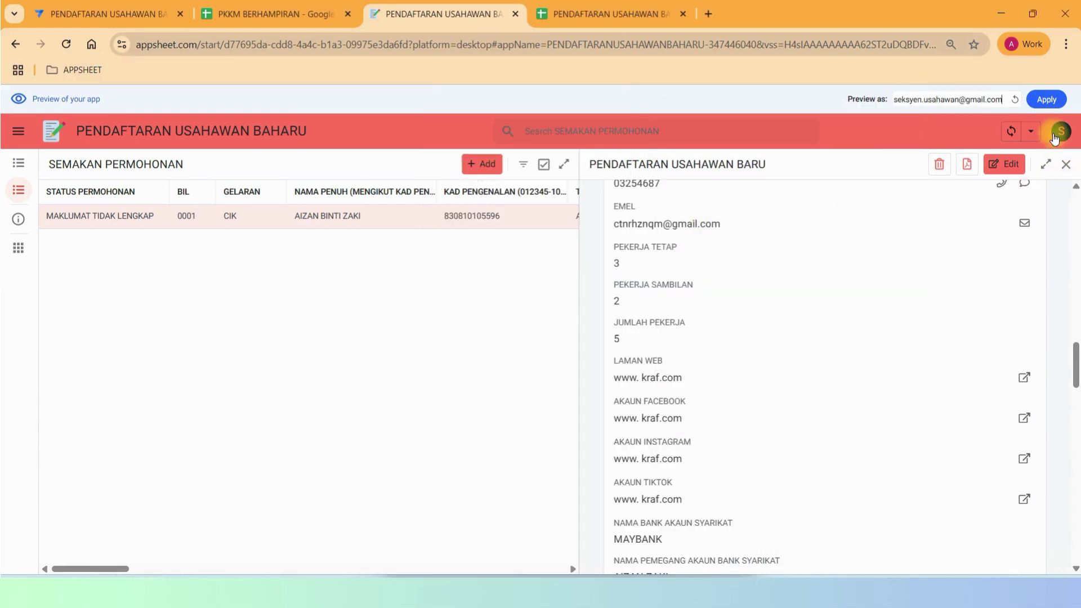
{"action": "left_click", "coordinate": [1049, 100]}
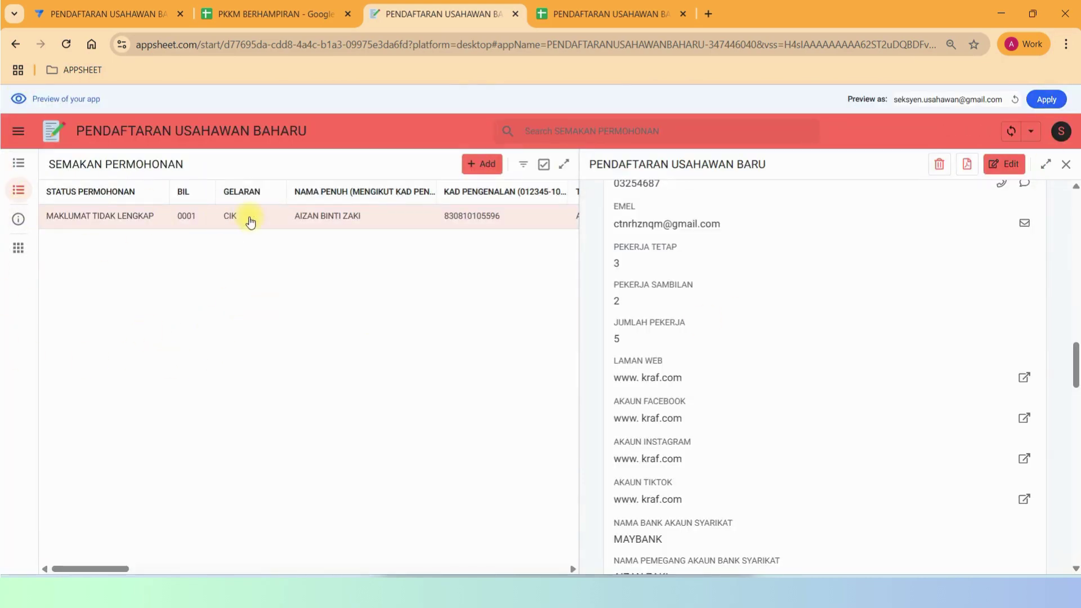
- Check the NOTA SEMAKAN PERMOHONAN entry at the end of application 0001's details
{"action": "scroll", "coordinate": [957, 302], "scroll_direction": "down", "scroll_amount": 10}
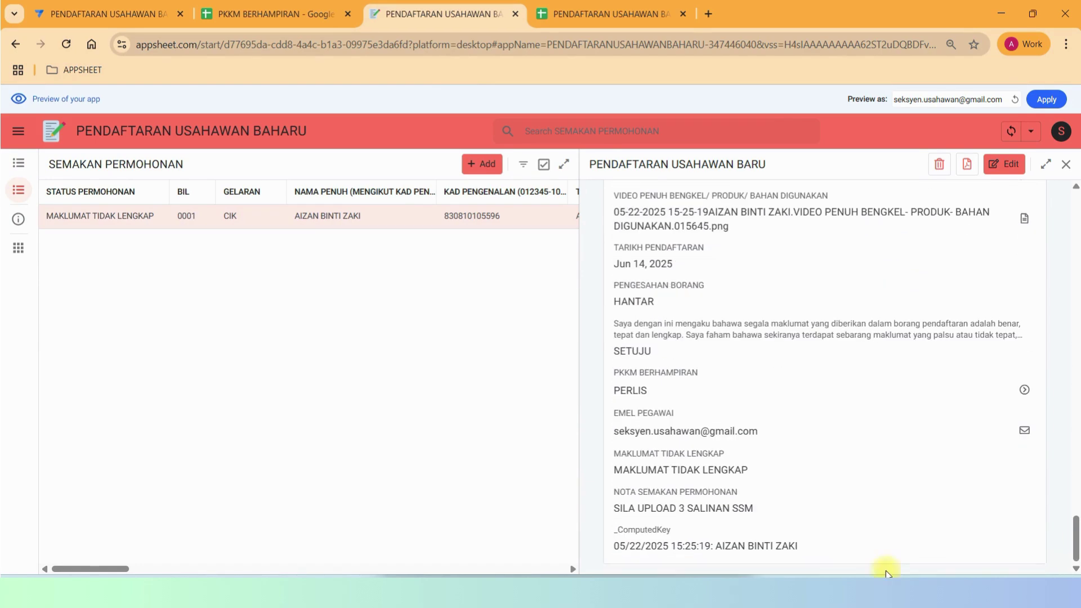
{"action": "left_click_drag", "start_coordinate": [766, 508], "coordinate": [607, 515]}
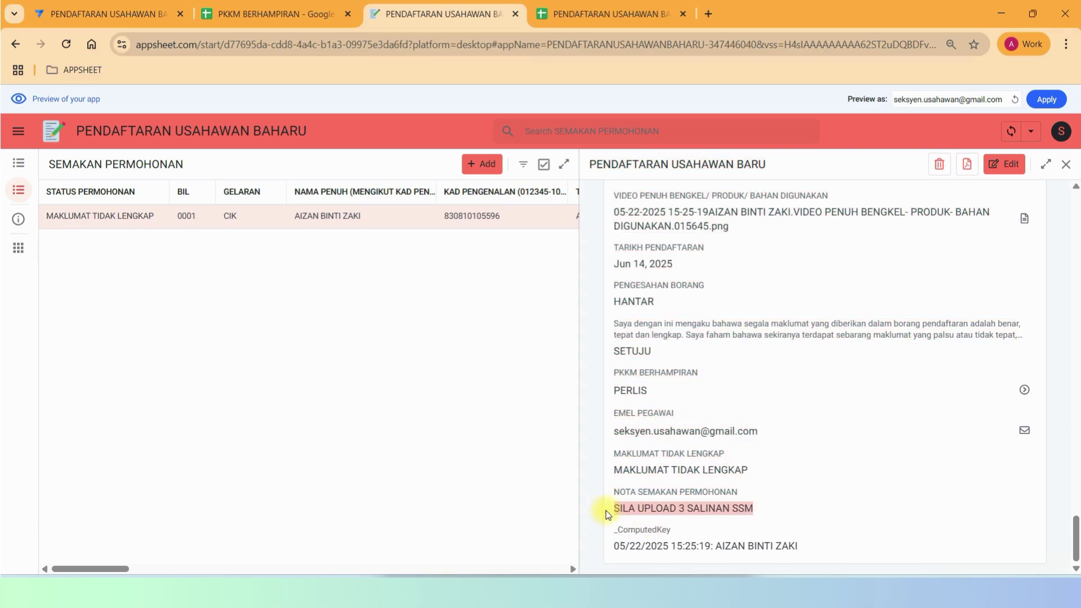
{"action": "left_click", "coordinate": [792, 509]}
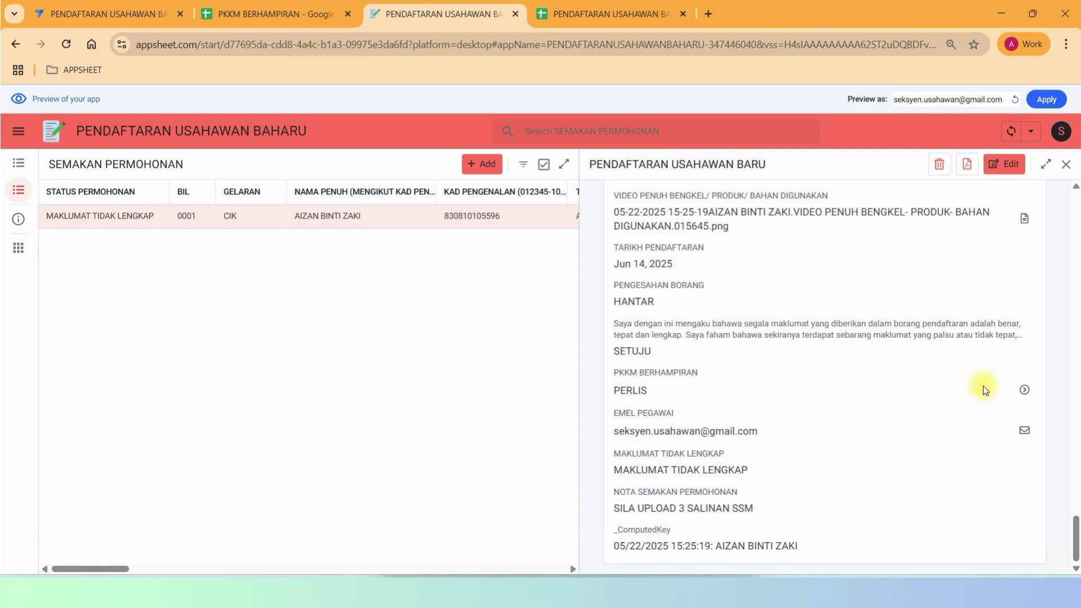
- Edit application 0001, set its status to PERMOHONAN DI HANTAR KE IBU PEJABAT UNTUK KELULUSAN, and submit the form
{"action": "left_click", "coordinate": [1007, 167]}
{"action": "scroll", "coordinate": [1014, 258], "scroll_direction": "down", "scroll_amount": 10}
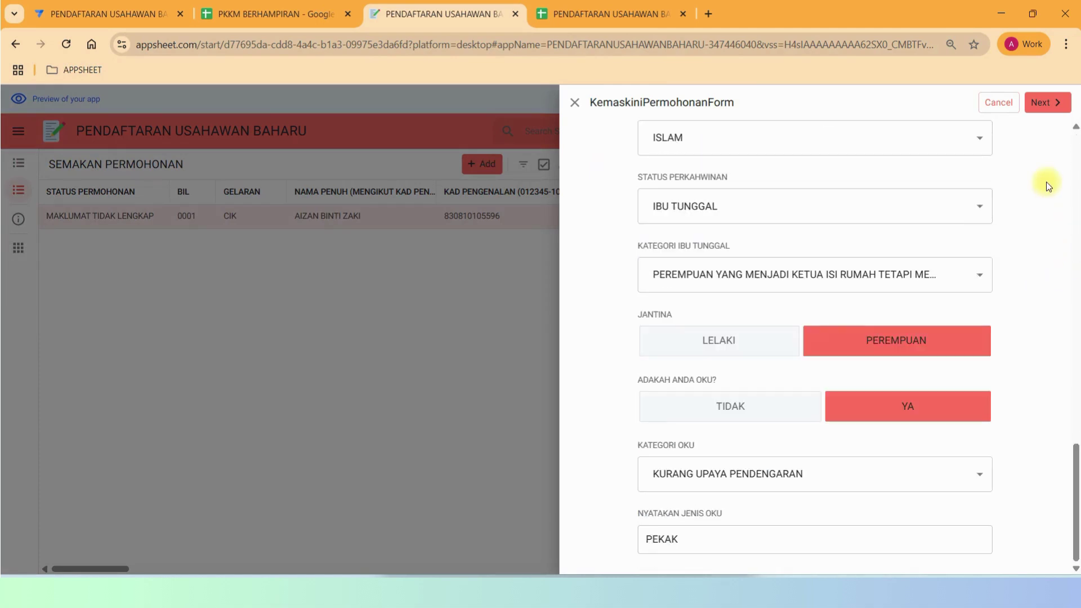
{"action": "left_click", "coordinate": [1053, 103]}
{"action": "left_click", "coordinate": [1054, 105]}
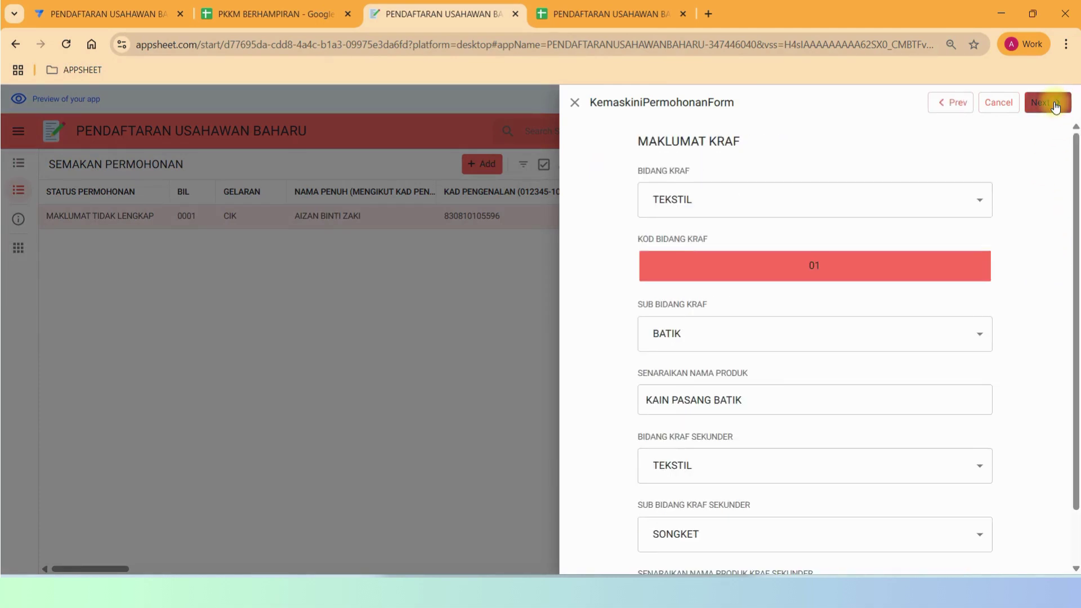
{"action": "left_click", "coordinate": [1054, 105]}
{"action": "left_click", "coordinate": [1054, 105]}
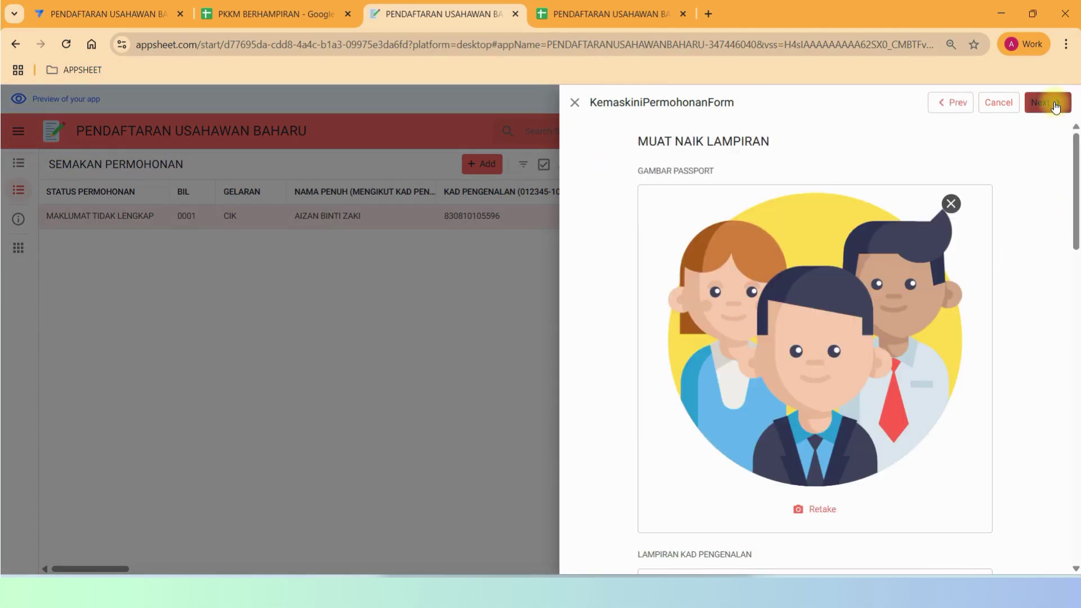
{"action": "left_click", "coordinate": [1054, 105]}
{"action": "scroll", "coordinate": [880, 356], "scroll_direction": "down", "scroll_amount": 2}
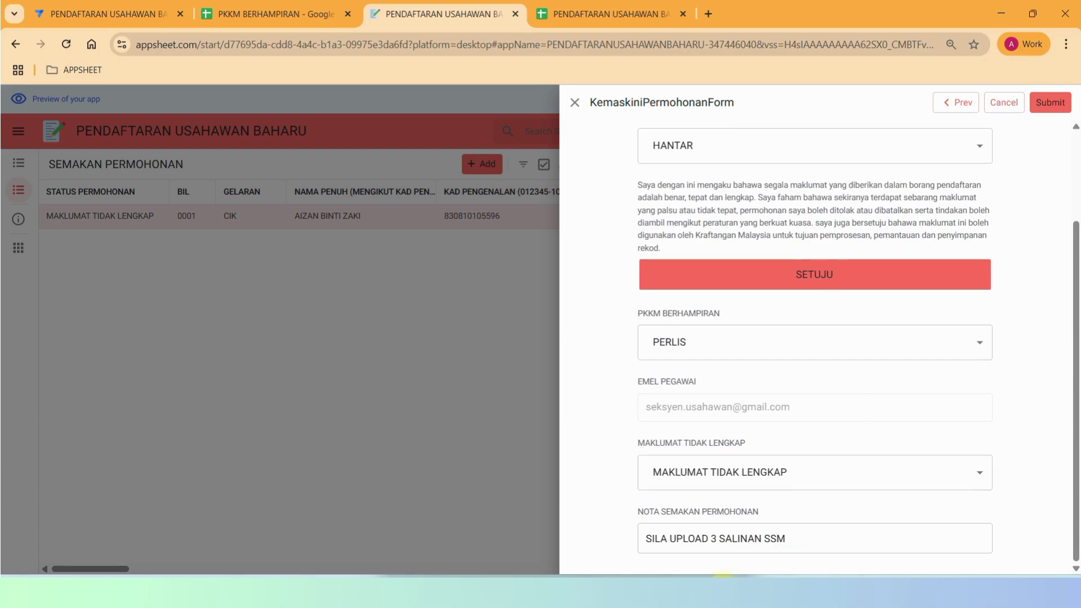
{"action": "left_click", "coordinate": [856, 470]}
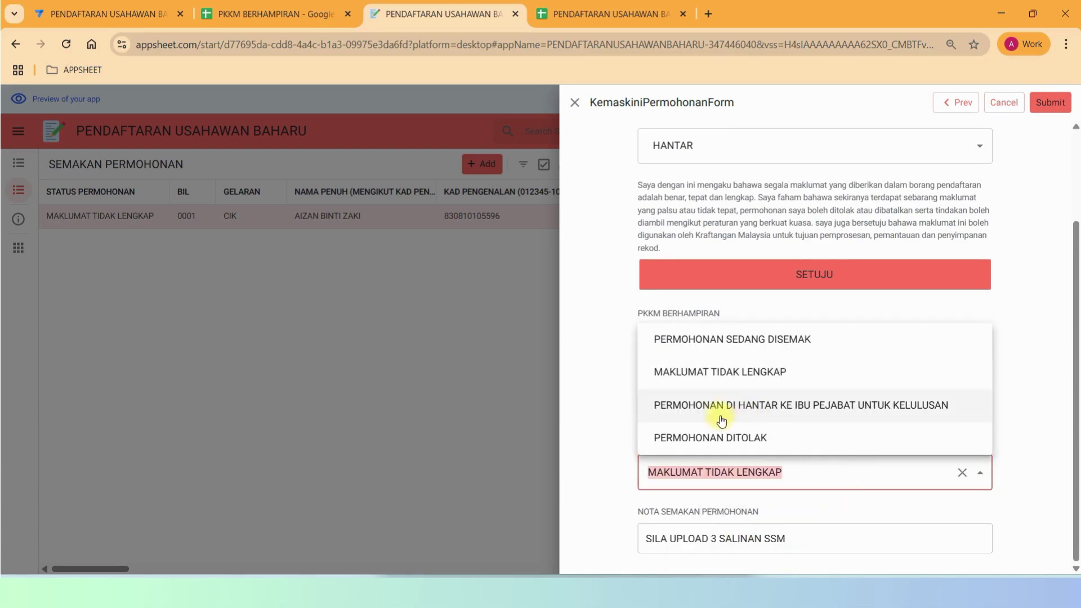
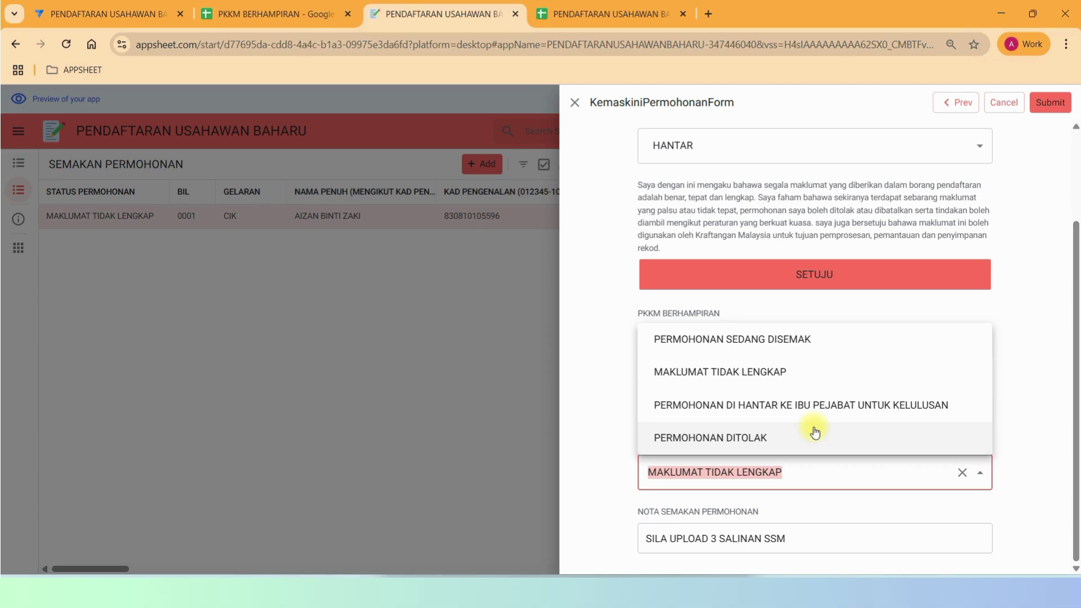
{"action": "left_click", "coordinate": [831, 404]}
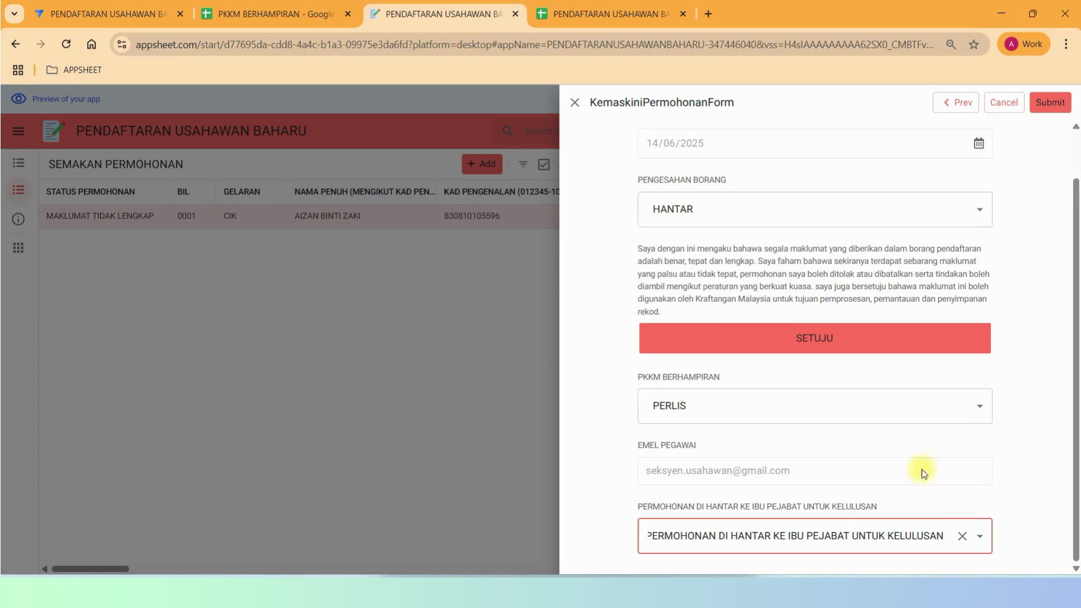
{"action": "left_click", "coordinate": [1051, 103]}
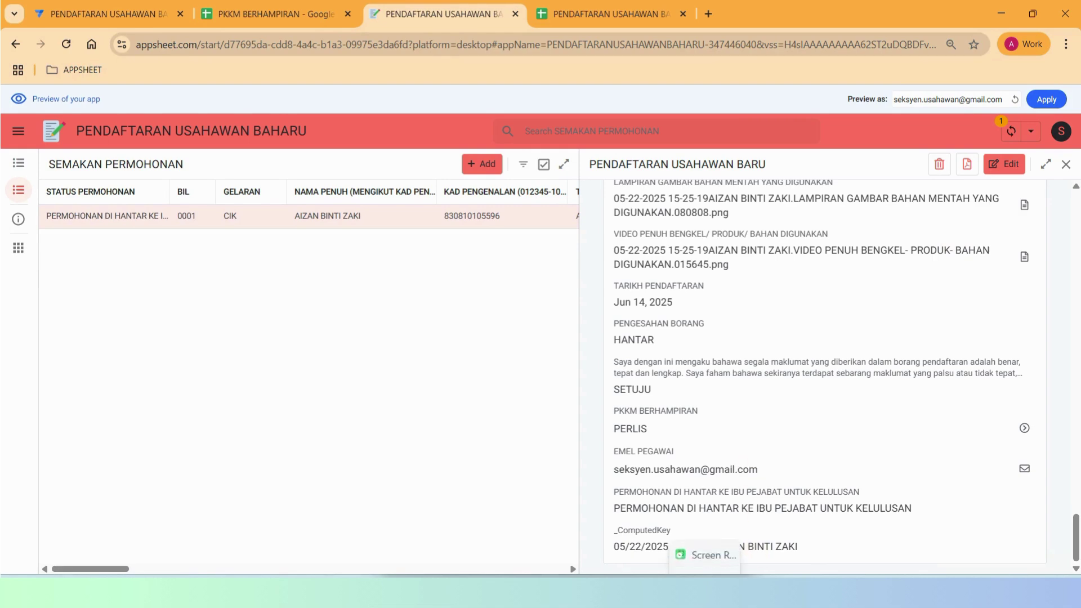
- Switch to the approver's Zimbra inbox, reload it, and widen the From column to read the senders of the 0001 messages
{"action": "mouse_move", "coordinate": [673, 594]}
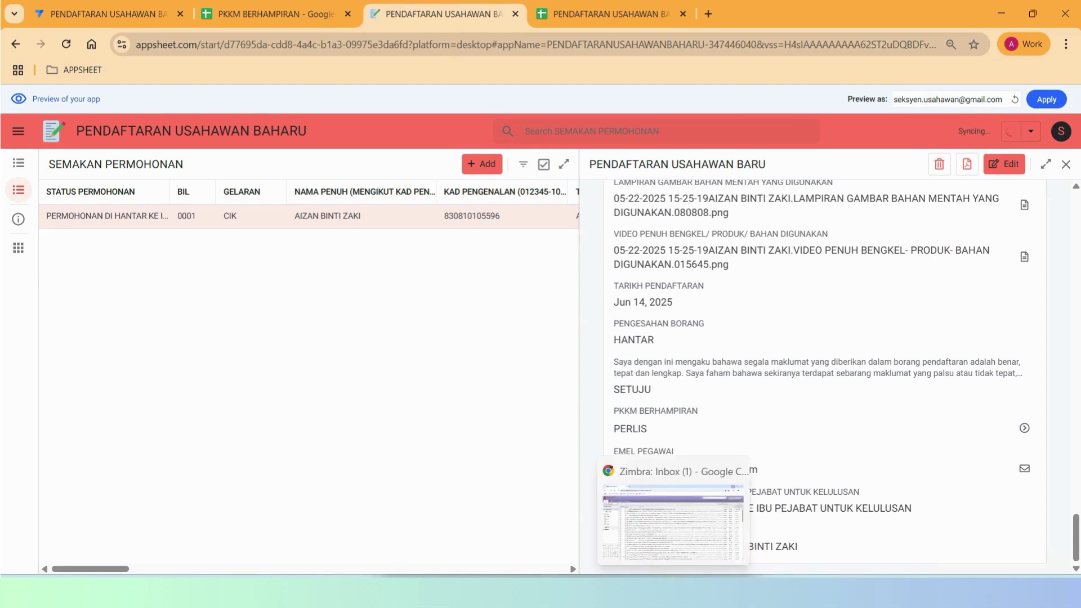
{"action": "left_click", "coordinate": [673, 594]}
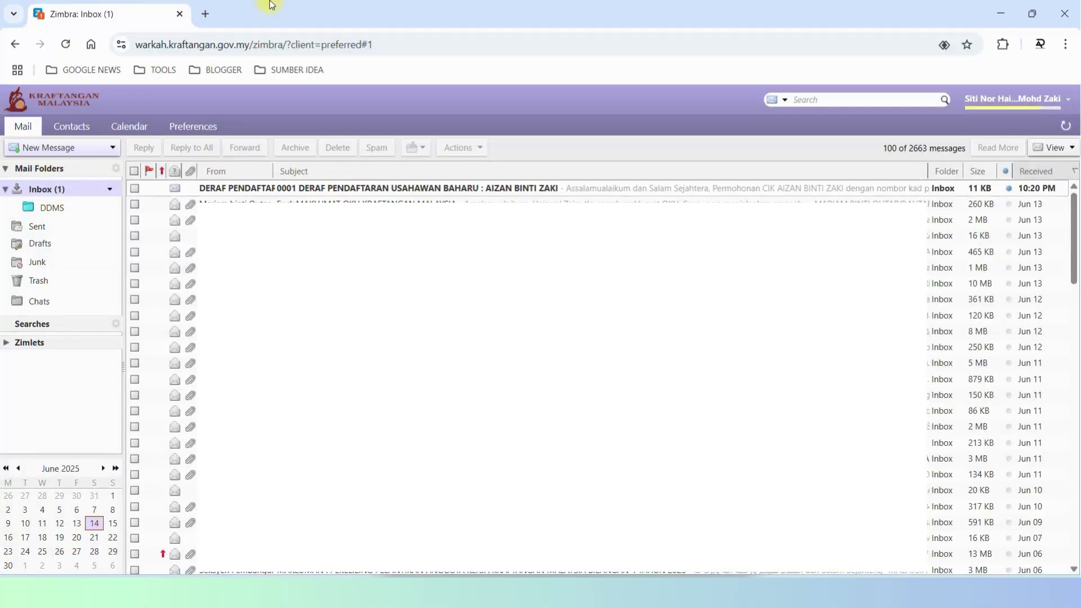
{"action": "left_click", "coordinate": [67, 39]}
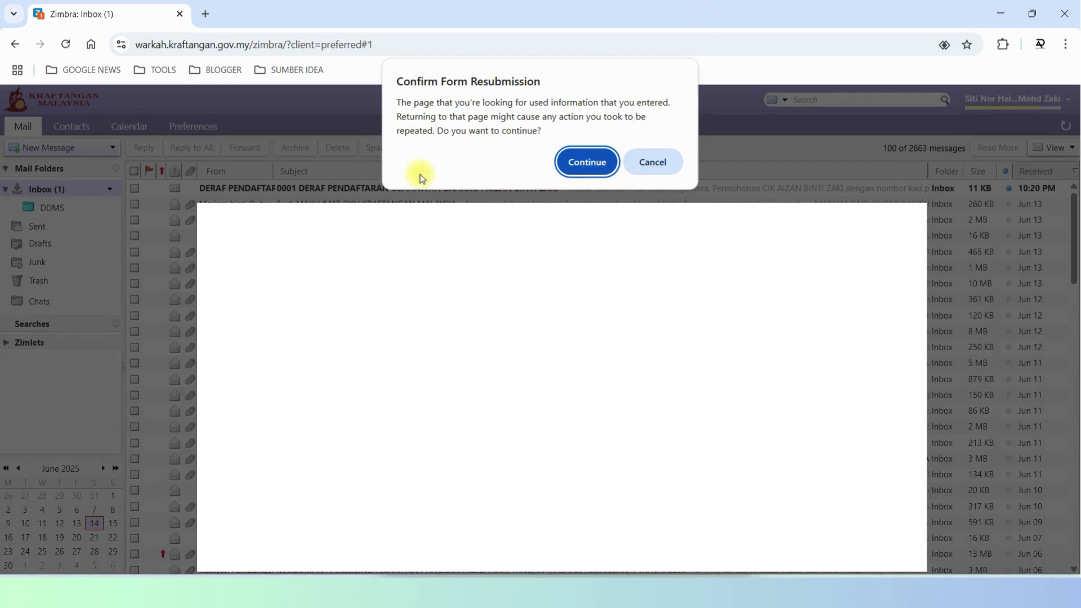
{"action": "left_click", "coordinate": [587, 160]}
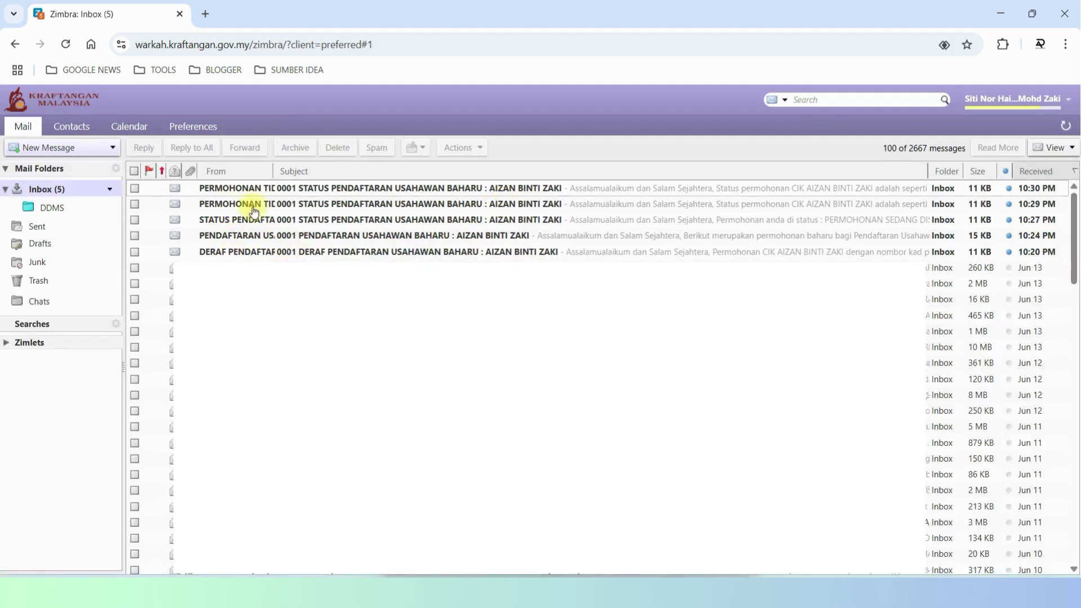
{"action": "left_click_drag", "start_coordinate": [273, 169], "coordinate": [405, 172]}
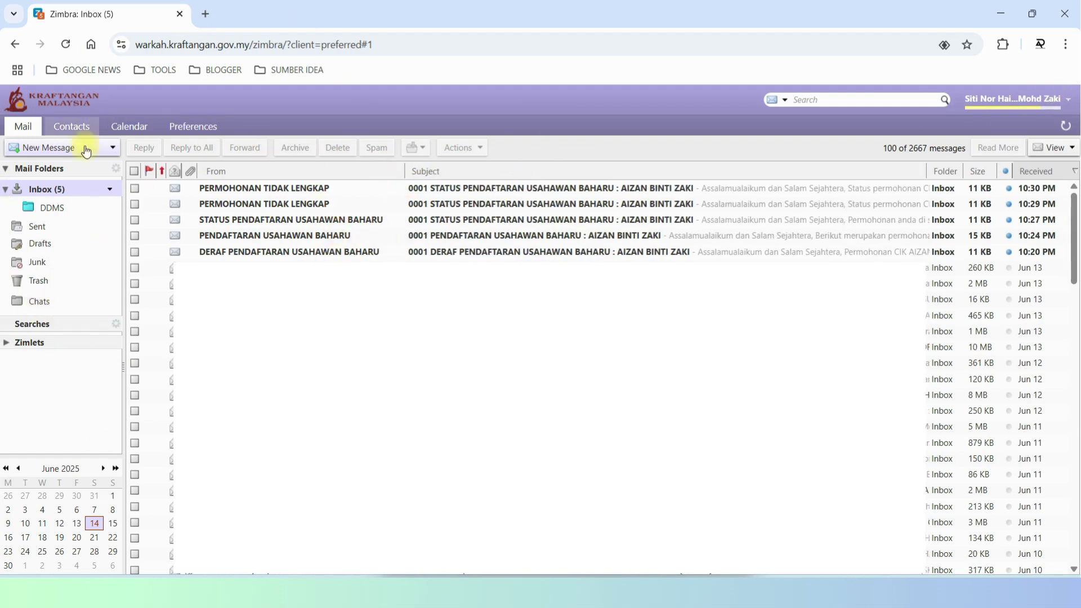
- Reload the Zimbra inbox again, widen the From column, and open the 0001 KELULUSAN PENDAFTARAN USAHAWAN BAHARU message
{"action": "left_click", "coordinate": [67, 45]}
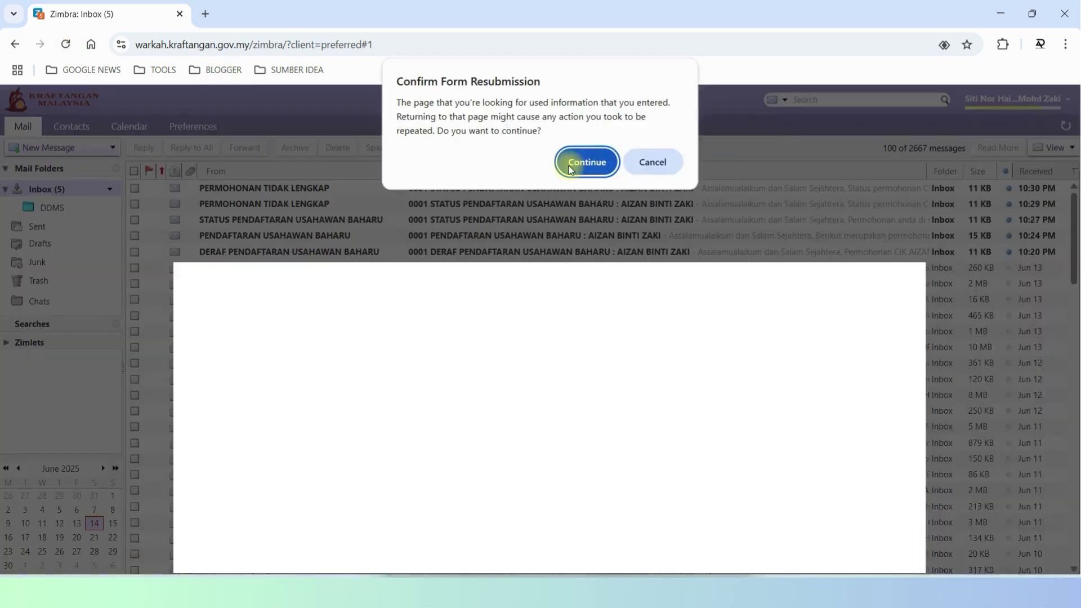
{"action": "left_click", "coordinate": [583, 162]}
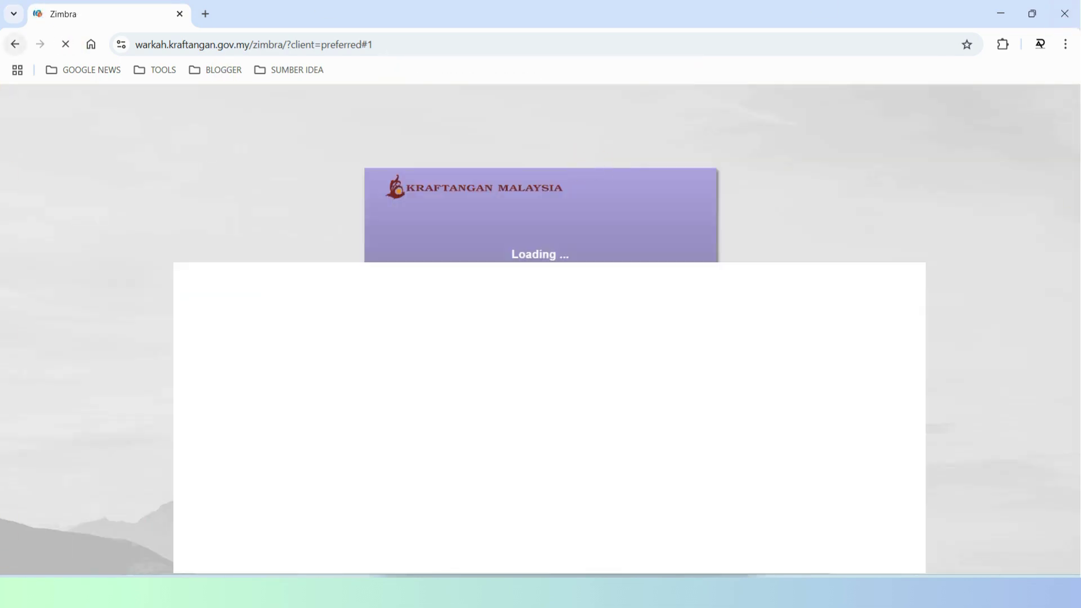
{"action": "key", "text": "super+w"}
{"action": "left_click", "coordinate": [1052, 204]}
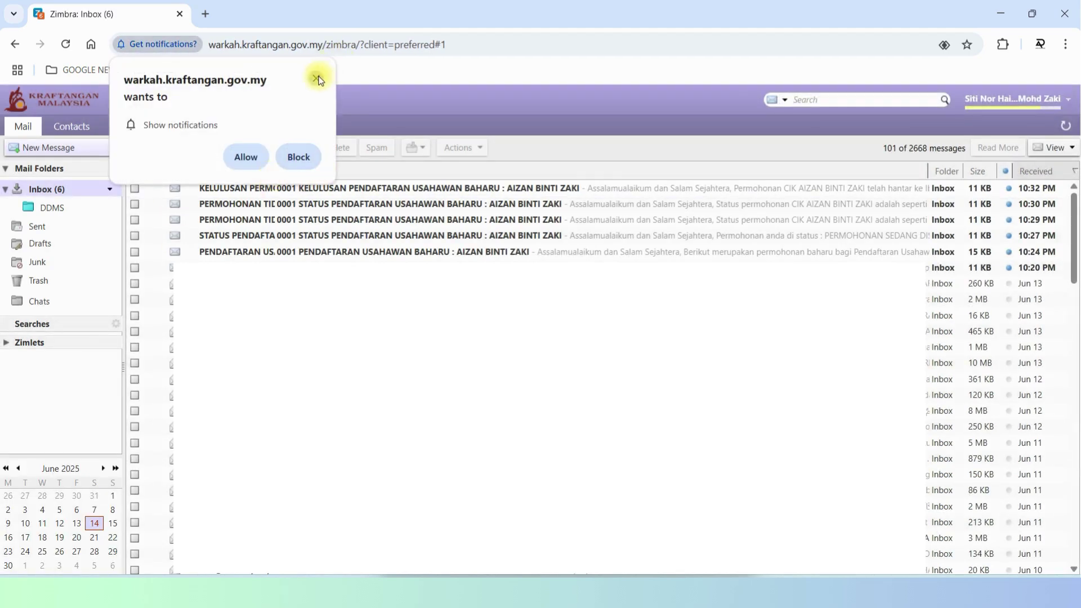
{"action": "left_click", "coordinate": [317, 78]}
{"action": "left_click_drag", "start_coordinate": [272, 171], "coordinate": [413, 171]}
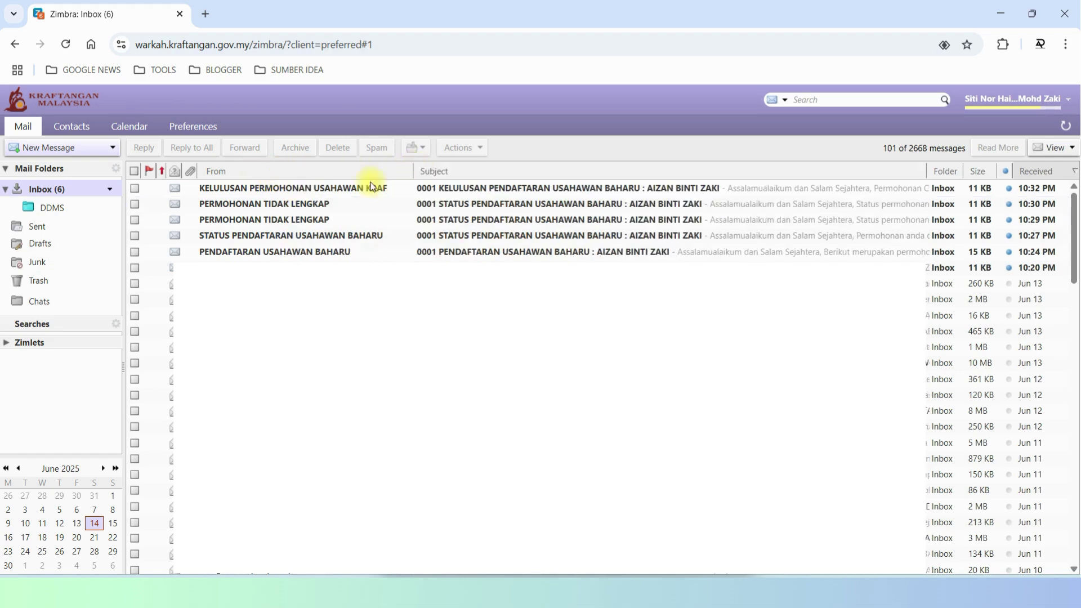
{"action": "left_click", "coordinate": [559, 192]}
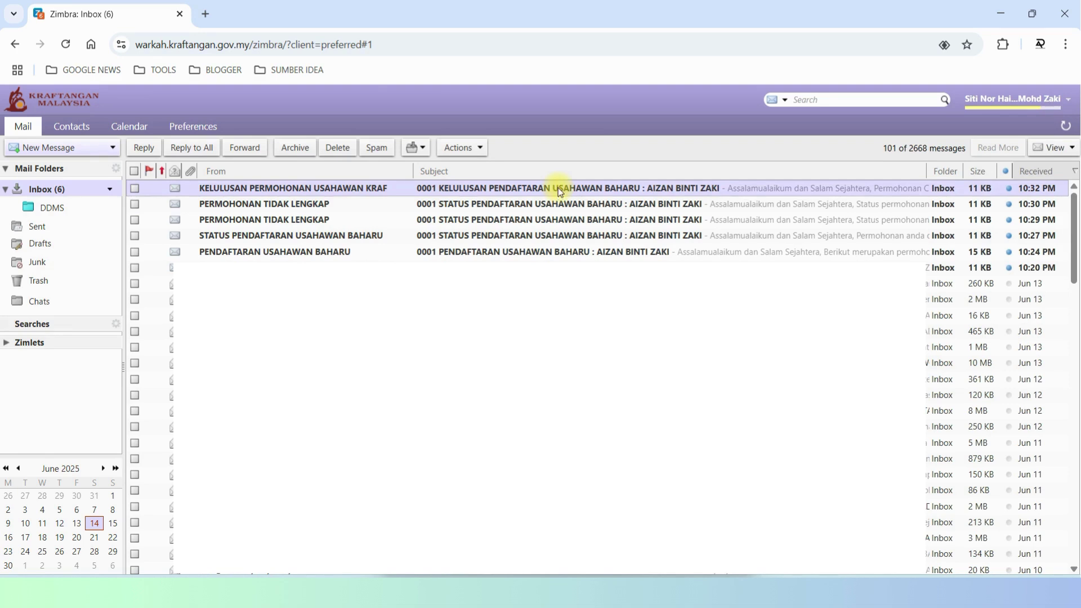
{"action": "double_click", "coordinate": [559, 189]}
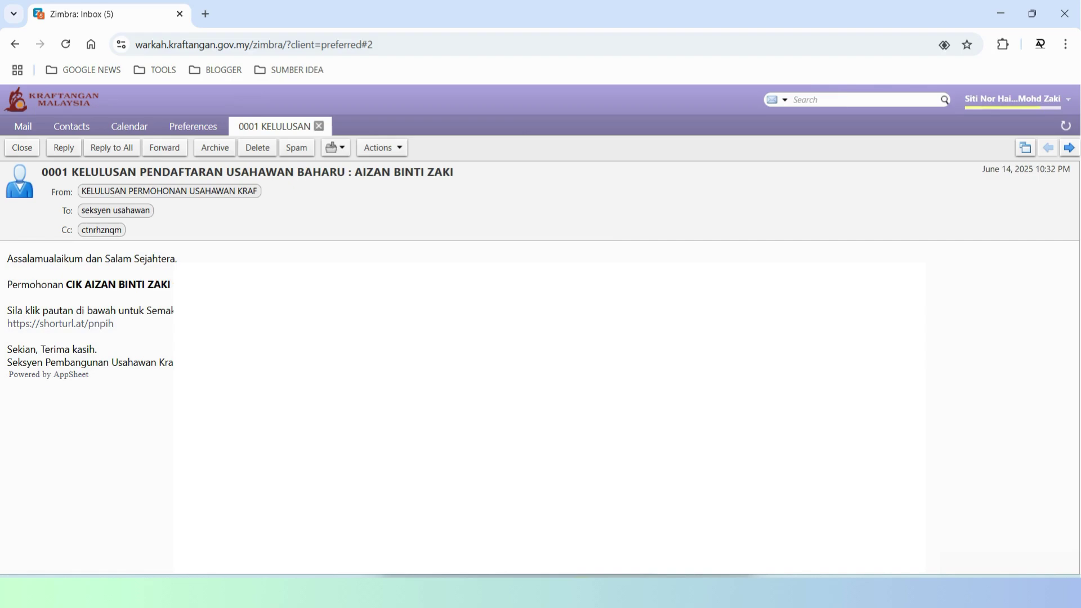
- Return to the registration app and apply the first approver e-mail from the Notepad list as the preview account
{"action": "key", "text": "alt+Tab"}
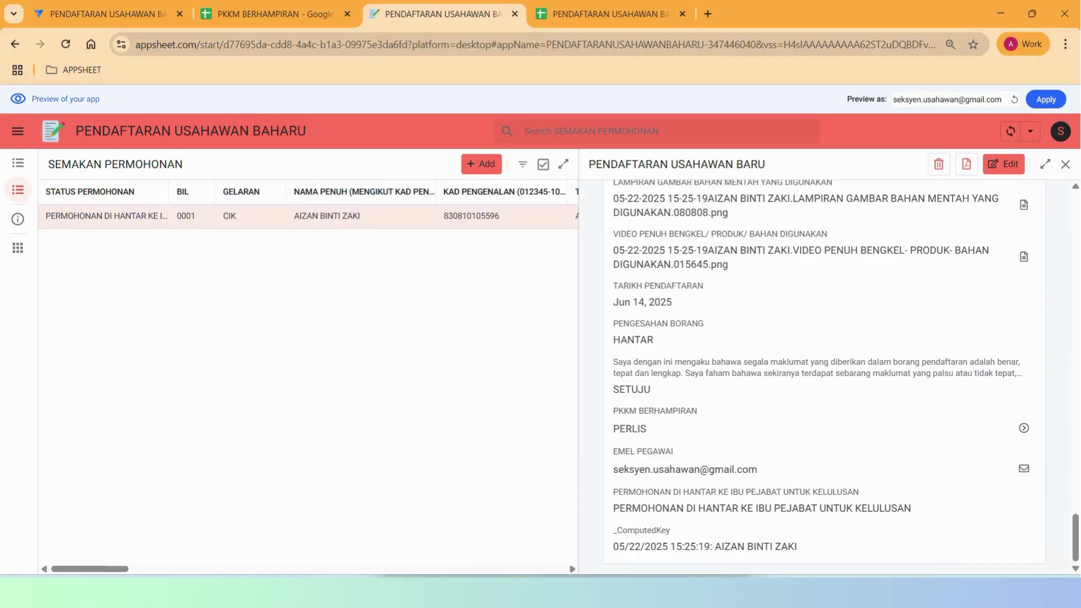
{"action": "key", "text": "alt+Tab"}
{"action": "left_click_drag", "start_coordinate": [552, 447], "coordinate": [396, 448]}
{"action": "right_click", "coordinate": [396, 448]}
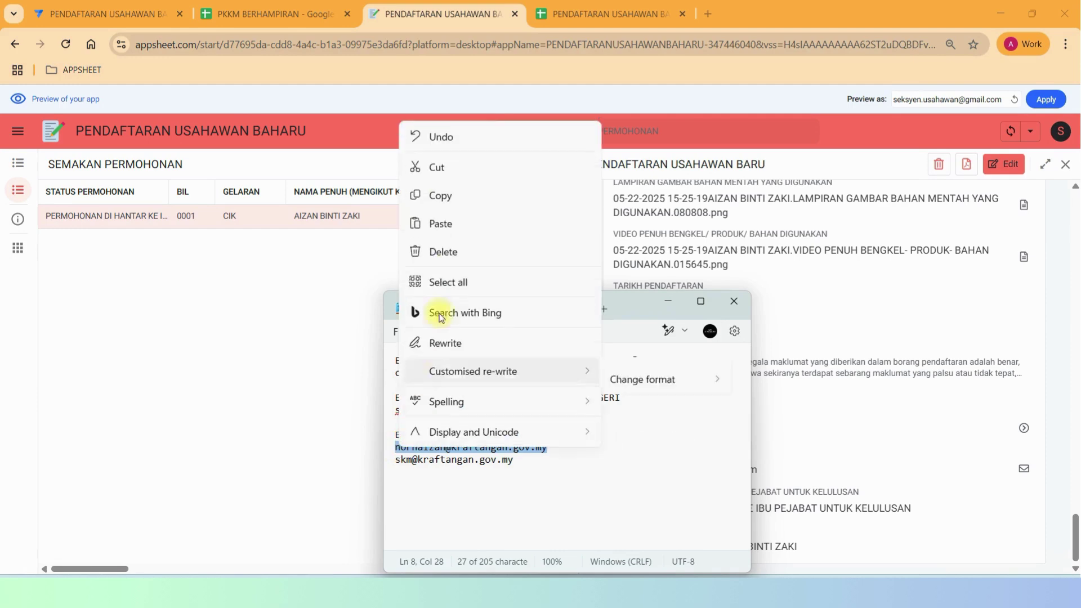
{"action": "left_click", "coordinate": [450, 193]}
{"action": "left_click", "coordinate": [992, 98]}
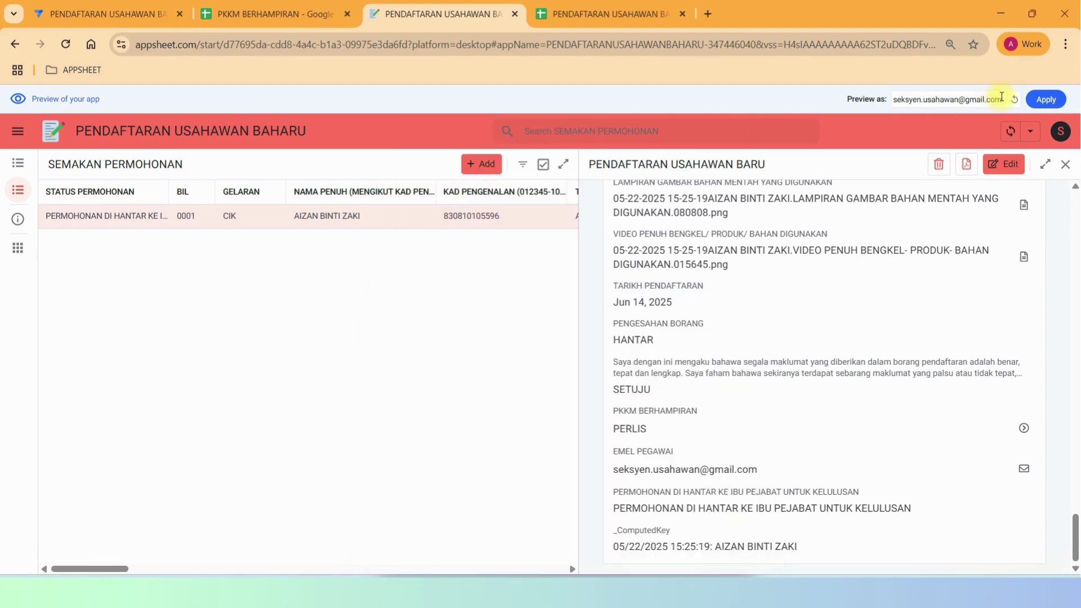
{"action": "left_click_drag", "start_coordinate": [1001, 97], "coordinate": [894, 100]}
{"action": "right_click", "coordinate": [918, 100]}
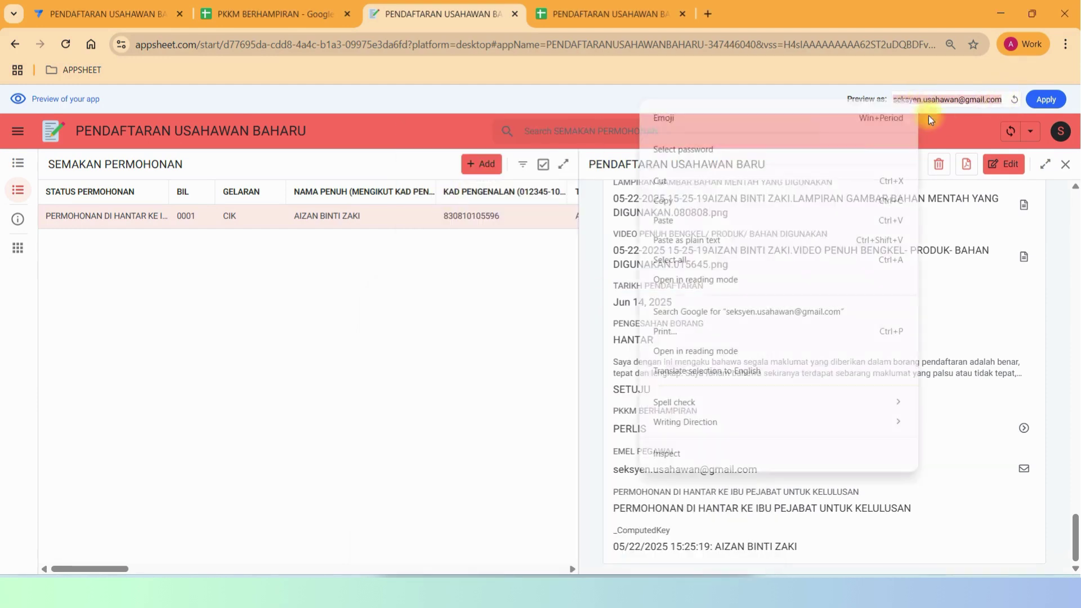
{"action": "left_click", "coordinate": [695, 219]}
{"action": "left_click", "coordinate": [1046, 101]}
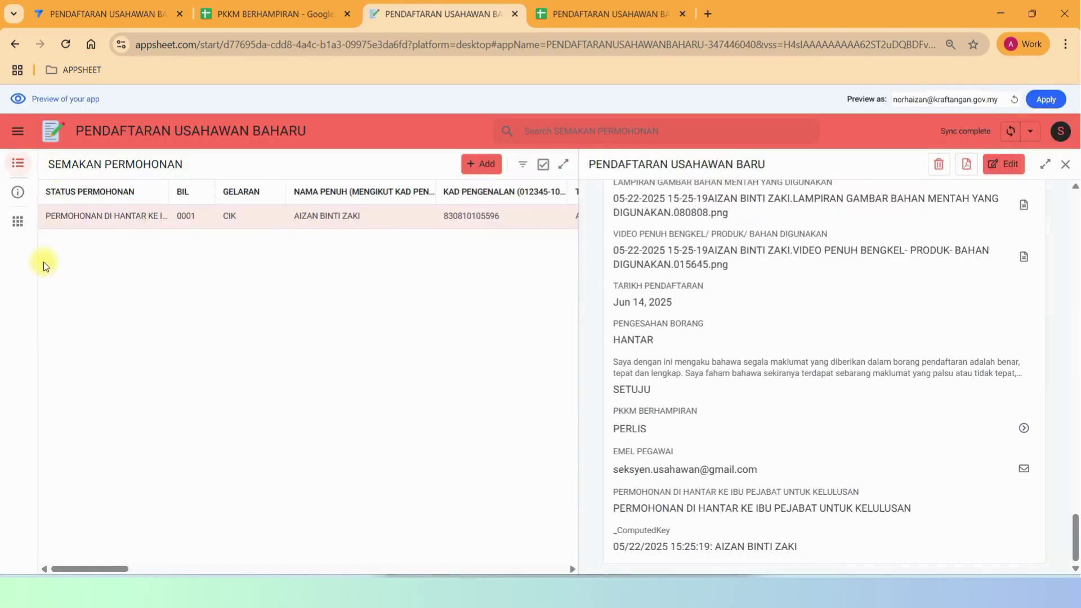
- Open application 0001 for editing and advance through its sections to the final form page
{"action": "scroll", "coordinate": [941, 310], "scroll_direction": "up", "scroll_amount": 3}
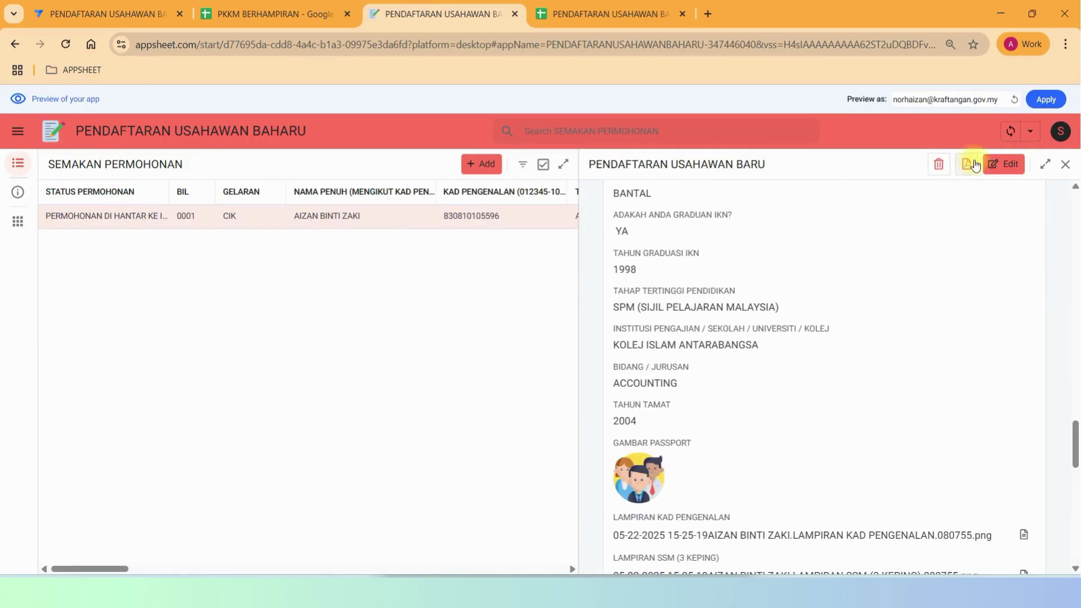
{"action": "left_click", "coordinate": [1006, 167]}
{"action": "scroll", "coordinate": [816, 328], "scroll_direction": "down", "scroll_amount": 15}
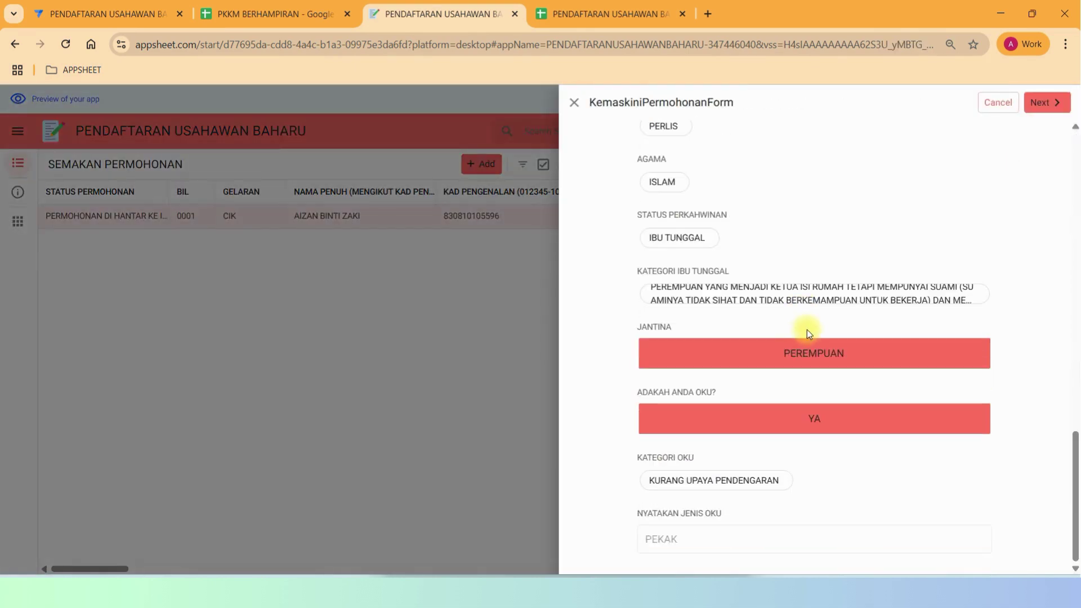
{"action": "left_click", "coordinate": [1048, 103]}
{"action": "left_click", "coordinate": [1047, 110]}
{"action": "left_click", "coordinate": [1047, 107]}
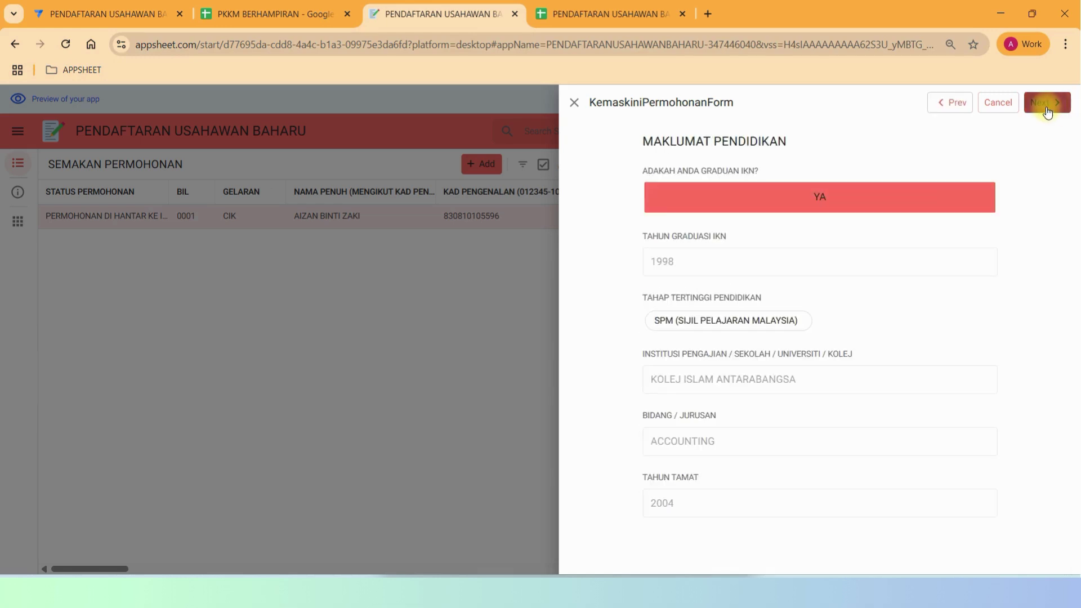
{"action": "left_click", "coordinate": [1047, 110]}
{"action": "scroll", "coordinate": [905, 310], "scroll_direction": "down", "scroll_amount": 10}
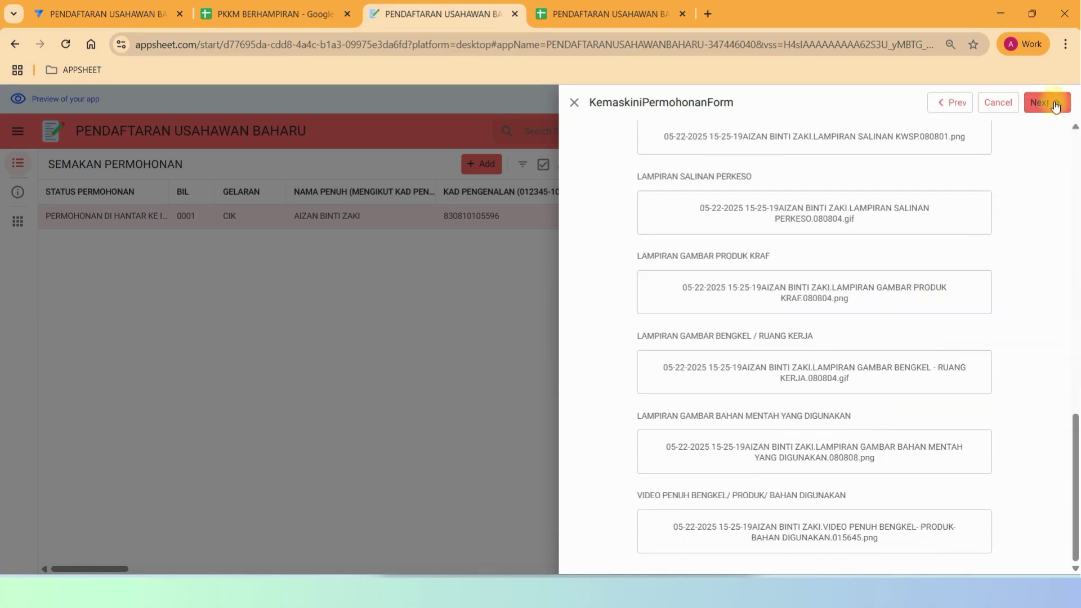
{"action": "left_click", "coordinate": [1046, 107]}
{"action": "scroll", "coordinate": [947, 299], "scroll_direction": "down", "scroll_amount": 2}
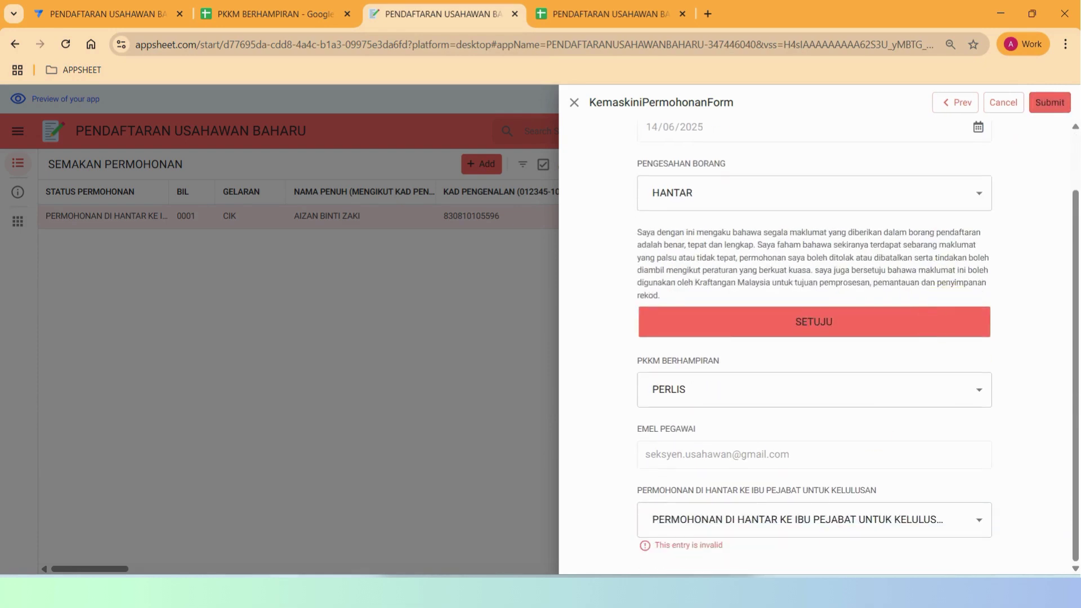
- Set the application's status to PERMOHONAN DILULUSKAN and submit the form
{"action": "left_click", "coordinate": [935, 517]}
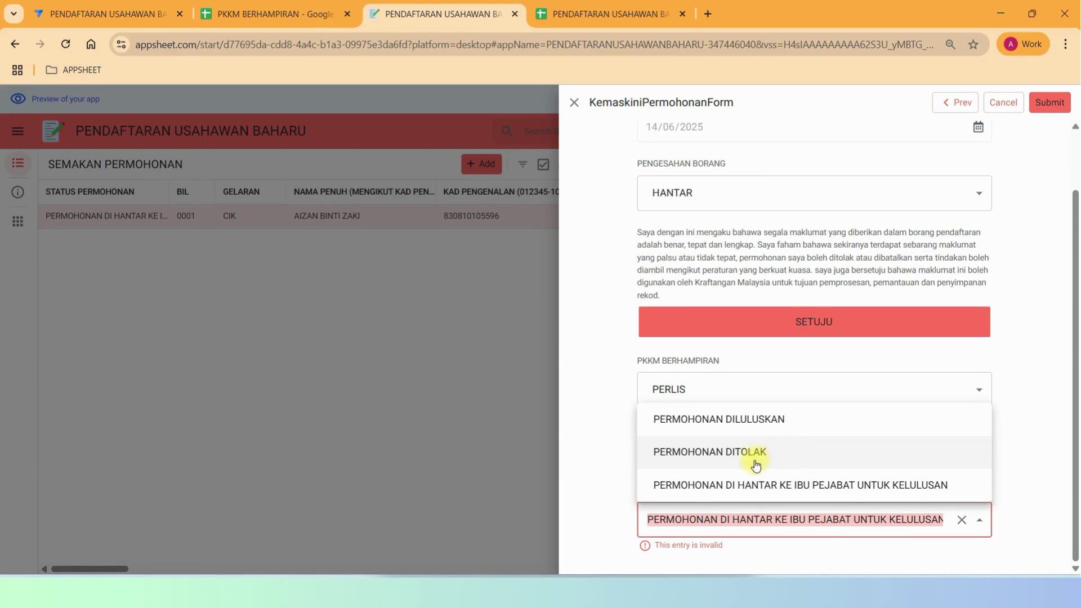
{"action": "left_click", "coordinate": [722, 418]}
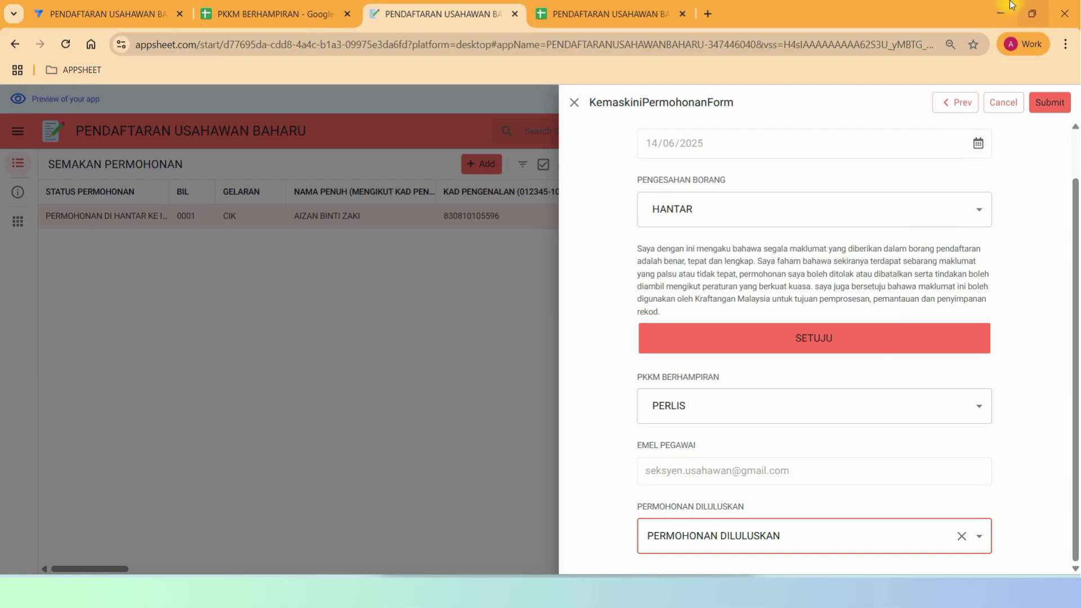
{"action": "left_click", "coordinate": [1049, 101]}
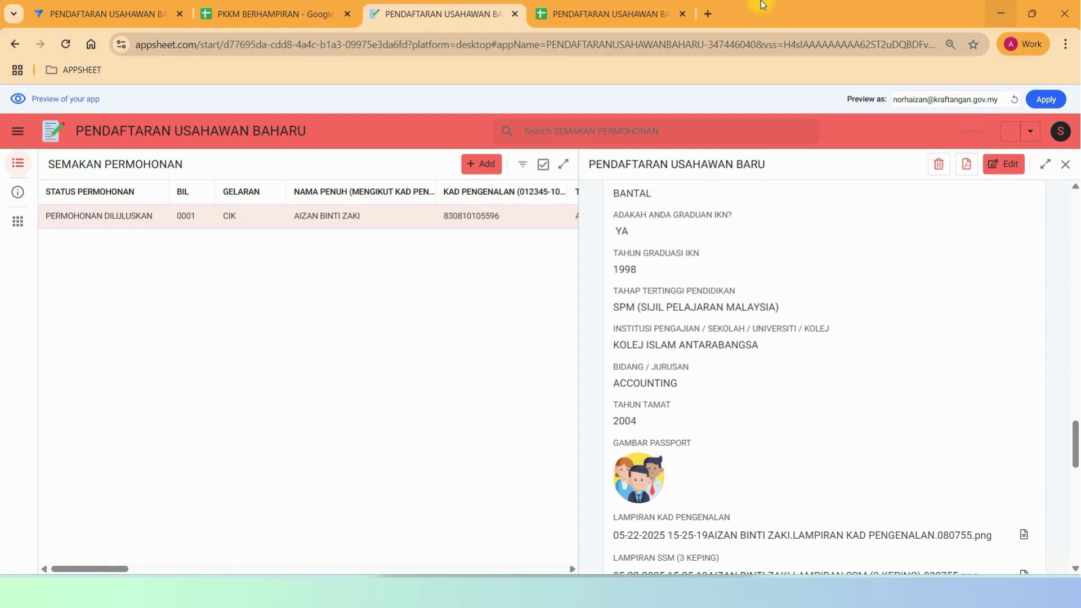
- Switch to the applicant's Gmail inbox, open the 0001 KEPUTUSAN PENDAFTARAN USAHAWAN BAHARU message, and highlight its decision text
{"action": "mouse_move", "coordinate": [642, 591]}
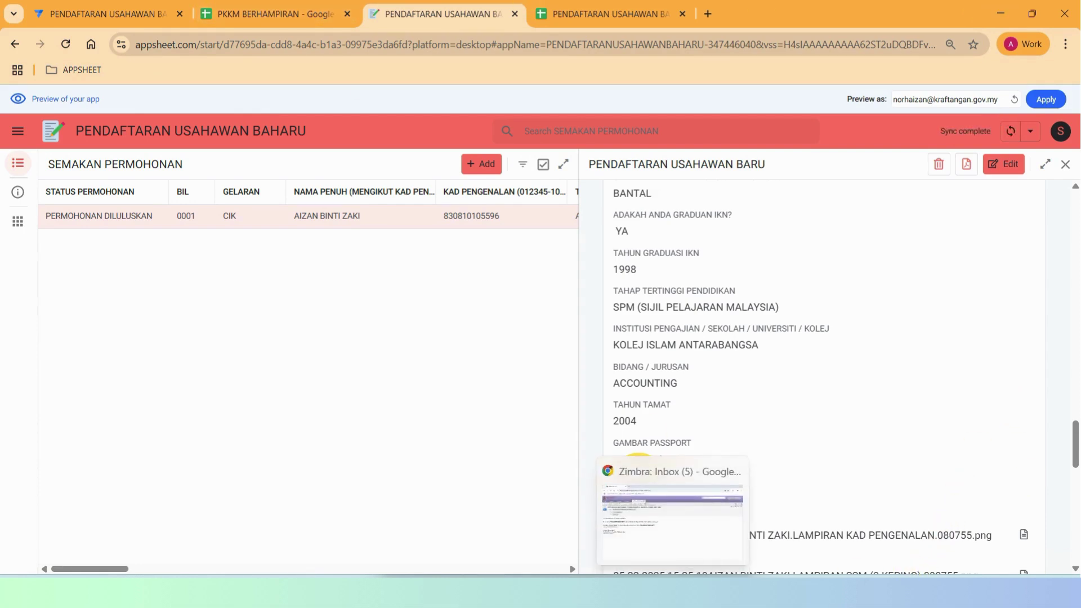
{"action": "left_click", "coordinate": [642, 559]}
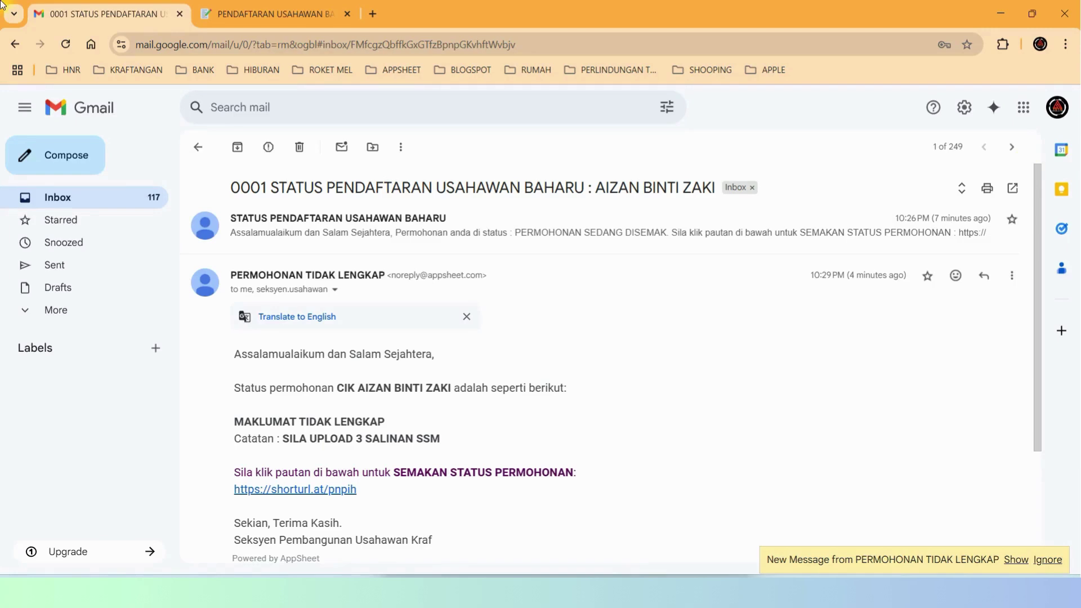
{"action": "left_click", "coordinate": [58, 198]}
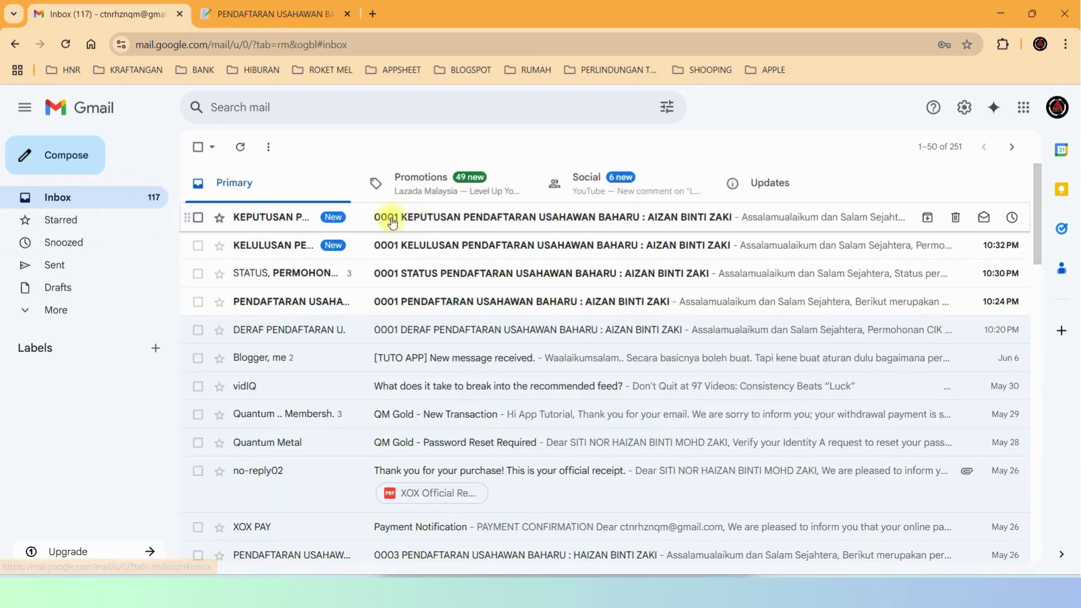
{"action": "left_click", "coordinate": [454, 224]}
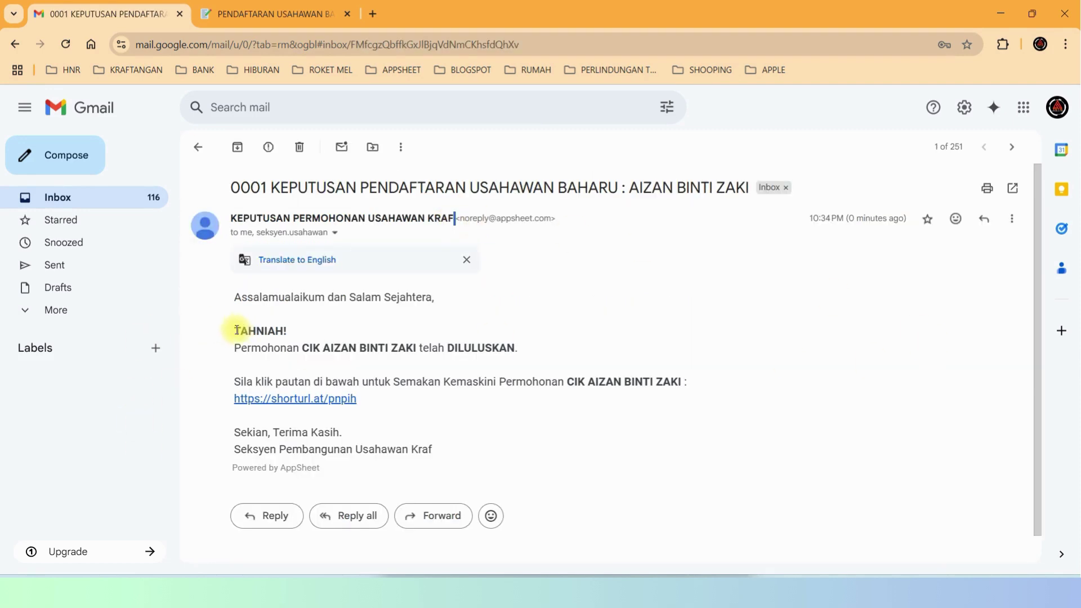
{"action": "left_click_drag", "start_coordinate": [235, 329], "coordinate": [617, 372]}
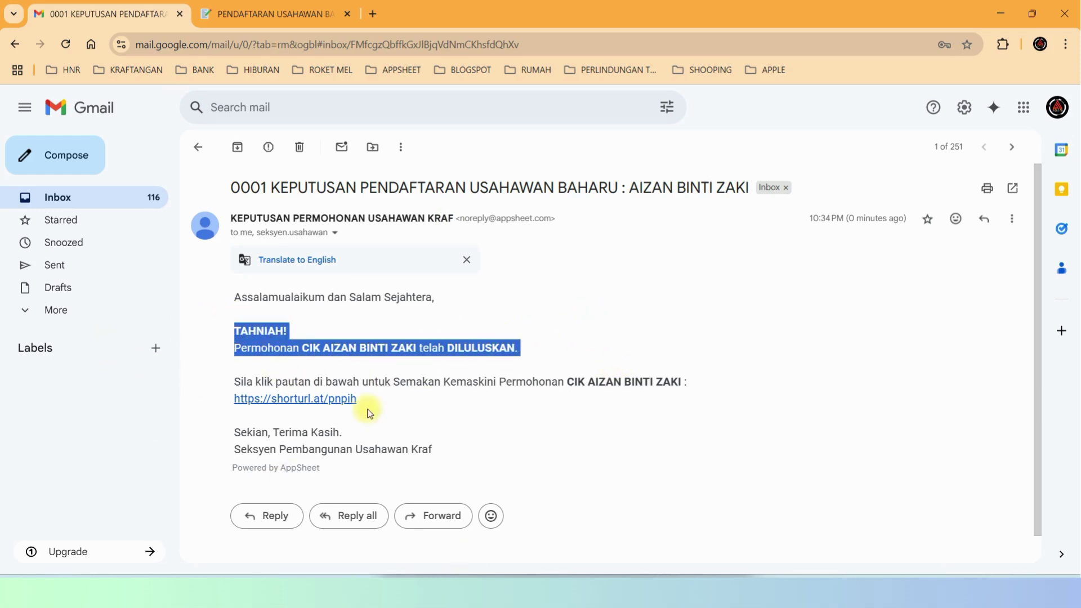
- Switch to the Notepad list and copy the applicant's e-mail address
{"action": "mouse_move", "coordinate": [610, 591]}
{"action": "mouse_move", "coordinate": [549, 597]}
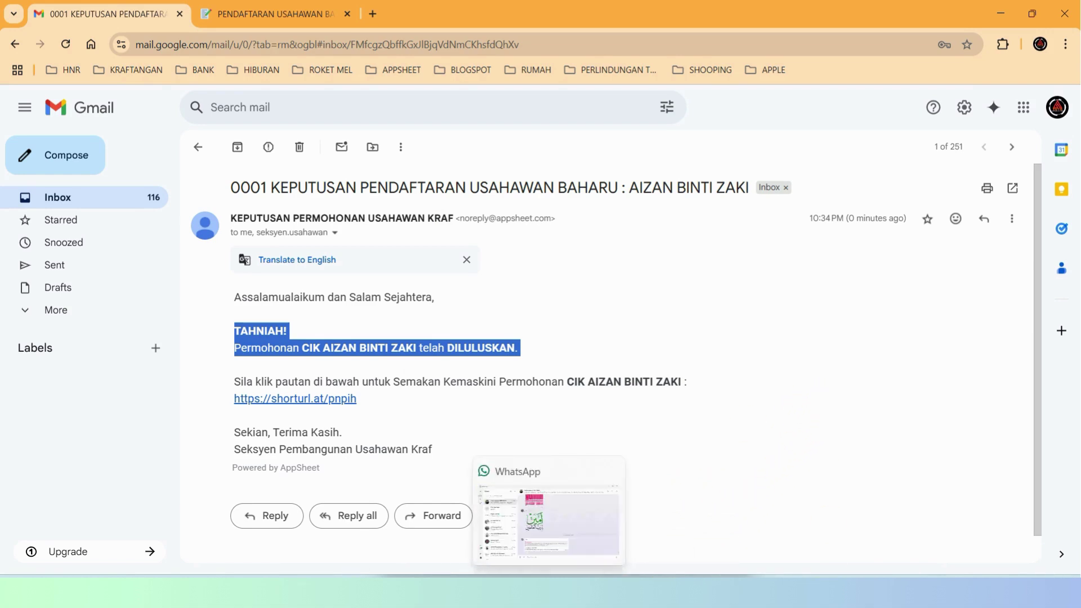
{"action": "left_click", "coordinate": [515, 594]}
{"action": "left_click_drag", "start_coordinate": [514, 374], "coordinate": [396, 382]}
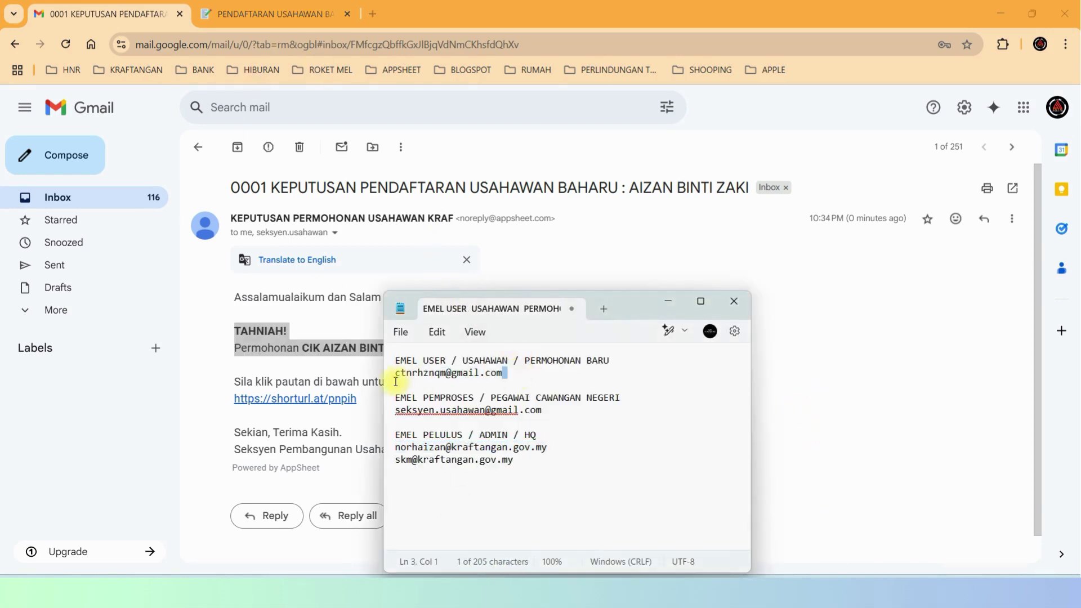
{"action": "double_click", "coordinate": [397, 373]}
{"action": "key", "text": "super+c"}
{"action": "right_click", "coordinate": [437, 374]}
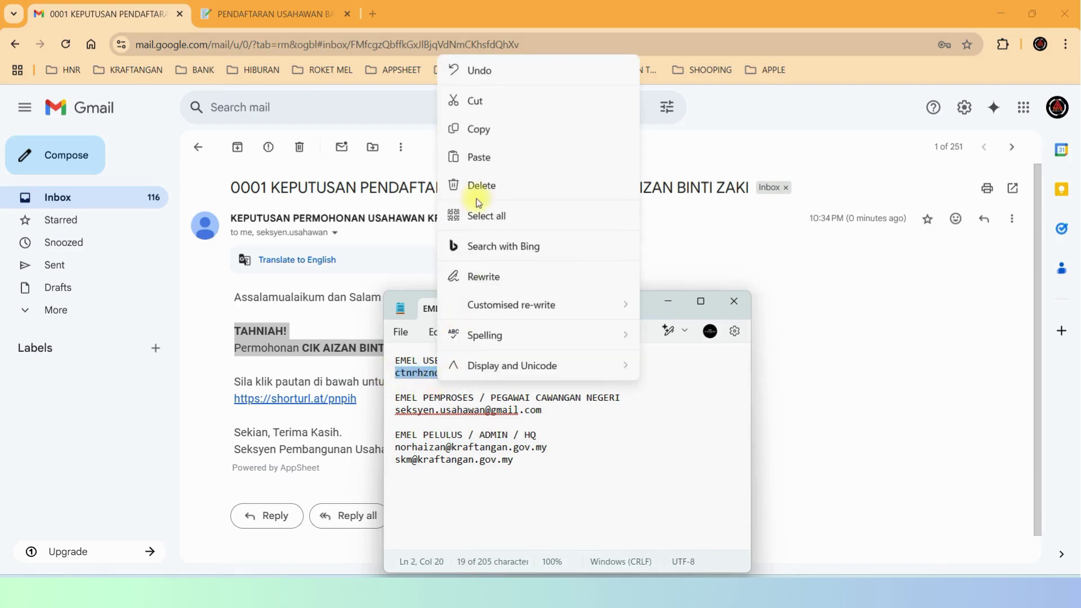
{"action": "left_click", "coordinate": [478, 130]}
- Return to the registration app and apply the copied applicant e-mail as the preview account
{"action": "mouse_move", "coordinate": [605, 591]}
{"action": "left_click", "coordinate": [619, 507]}
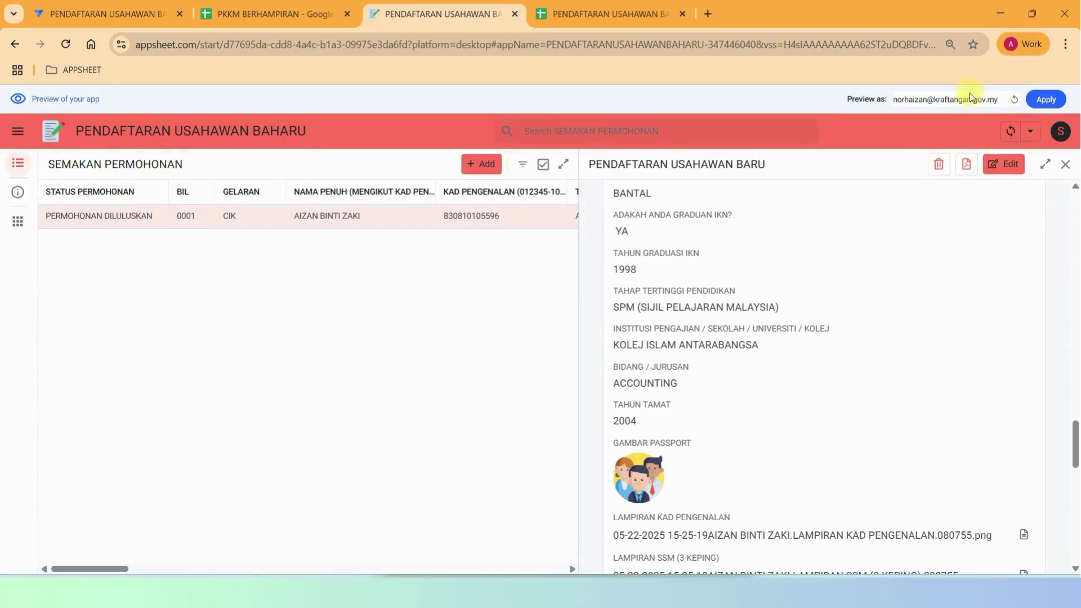
{"action": "left_click_drag", "start_coordinate": [1001, 99], "coordinate": [901, 100]}
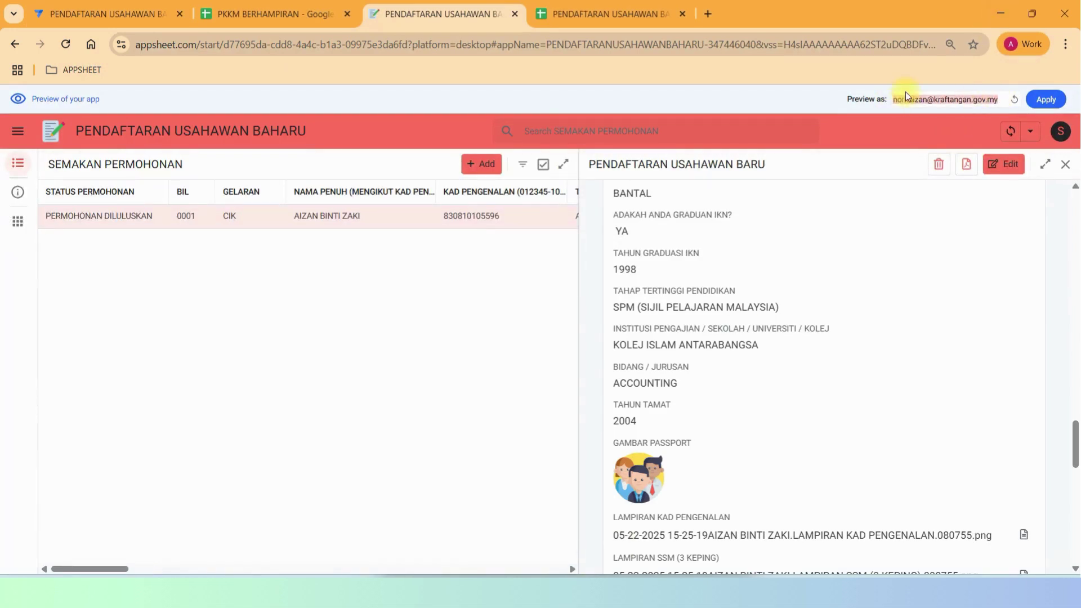
{"action": "right_click", "coordinate": [906, 96]}
{"action": "left_click", "coordinate": [656, 213]}
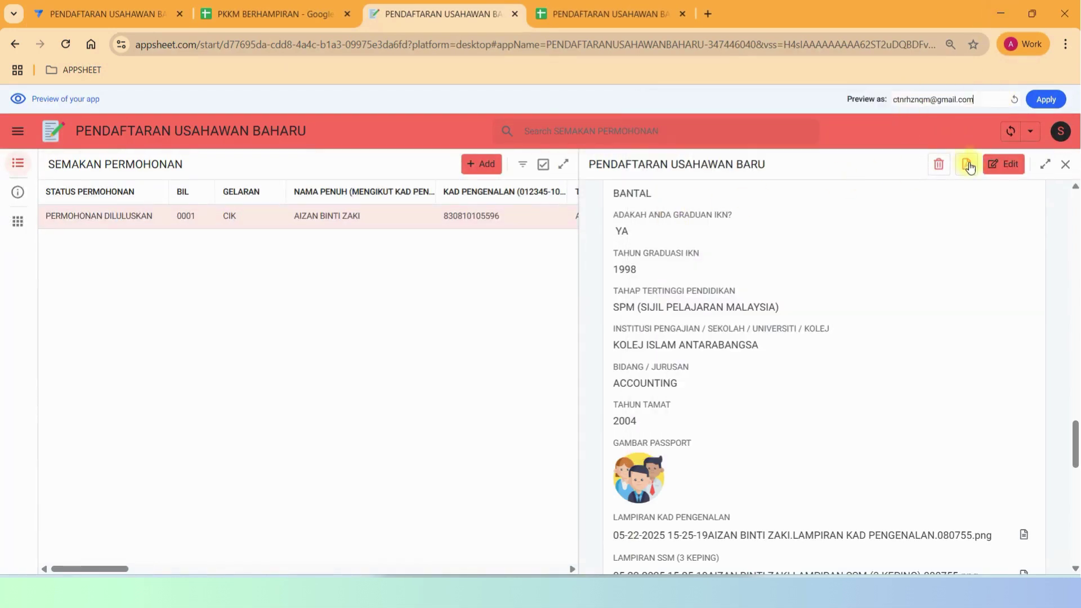
{"action": "left_click", "coordinate": [1029, 103]}
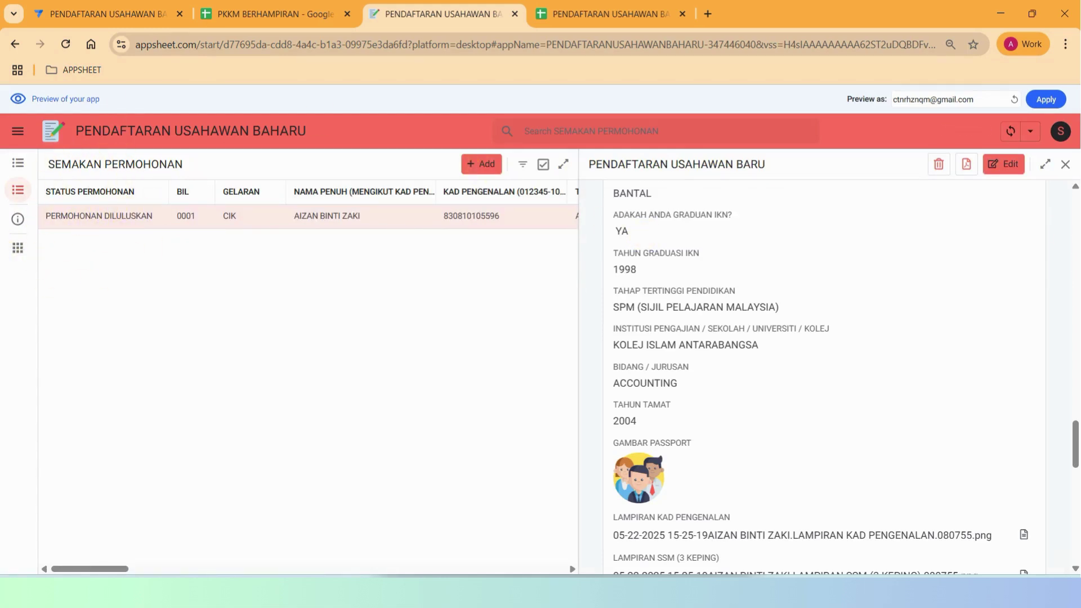
- Copy the processor's e-mail address from the Notepad list and apply it as the registration app's preview account
{"action": "key", "text": "alt+Tab"}
{"action": "left_click_drag", "start_coordinate": [563, 411], "coordinate": [400, 411]}
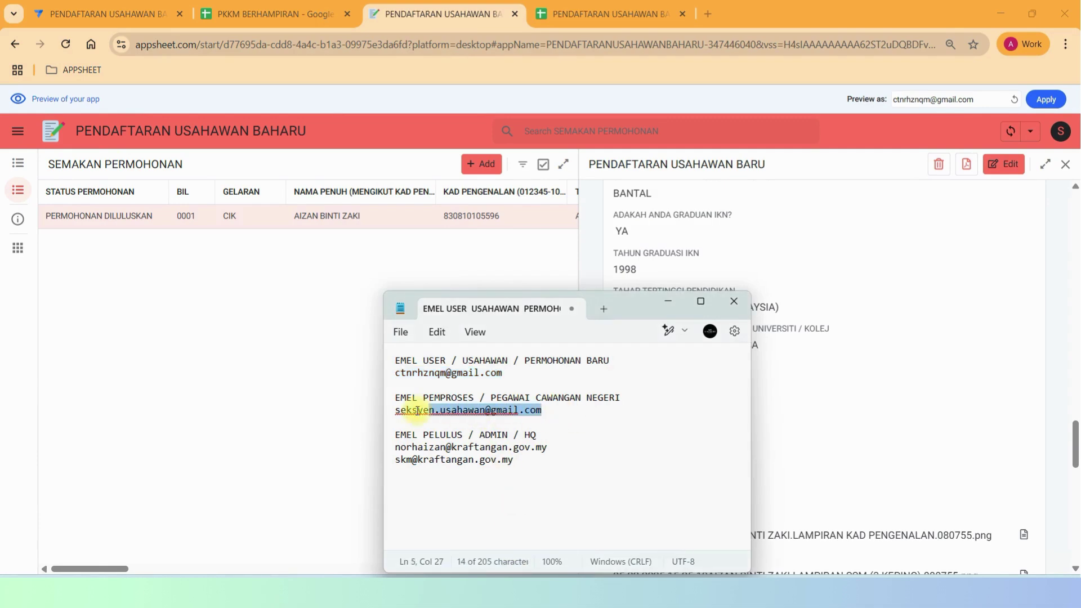
{"action": "right_click", "coordinate": [421, 413]}
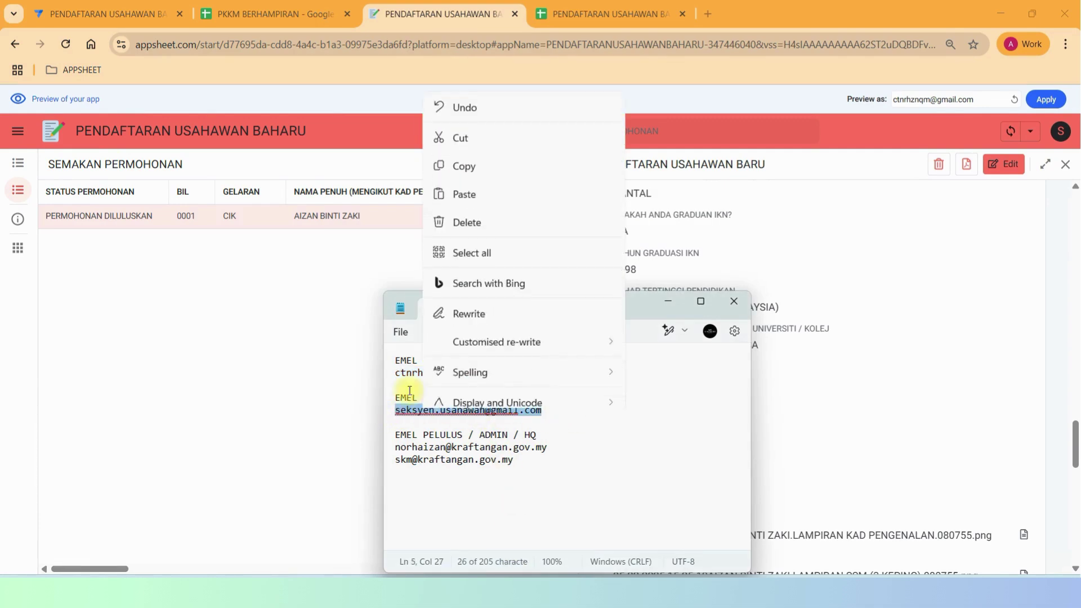
{"action": "left_click", "coordinate": [465, 157]}
{"action": "left_click", "coordinate": [745, 100]}
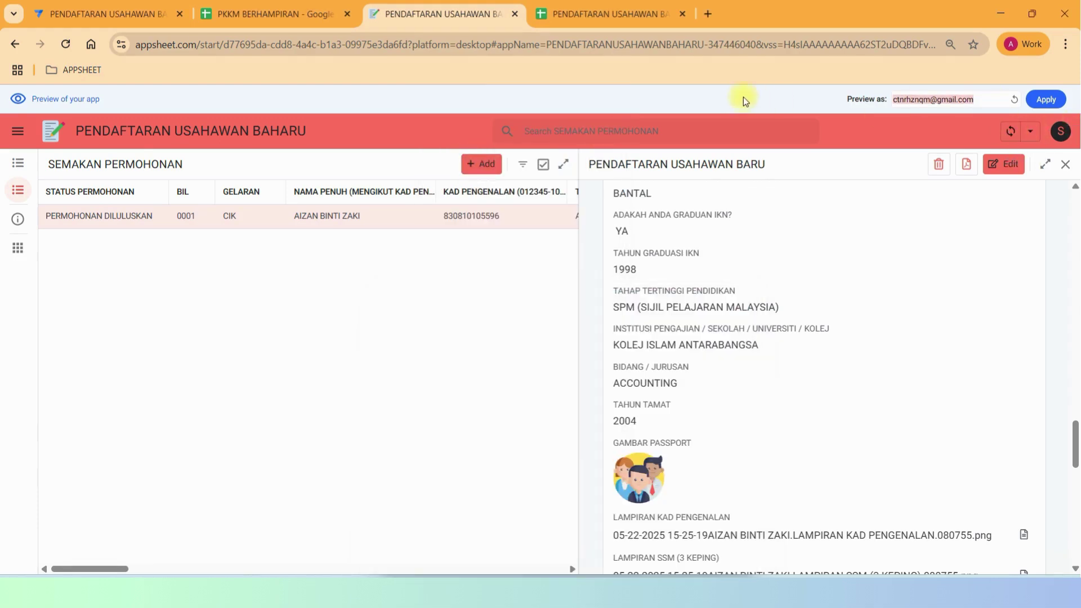
{"action": "right_click", "coordinate": [939, 102]}
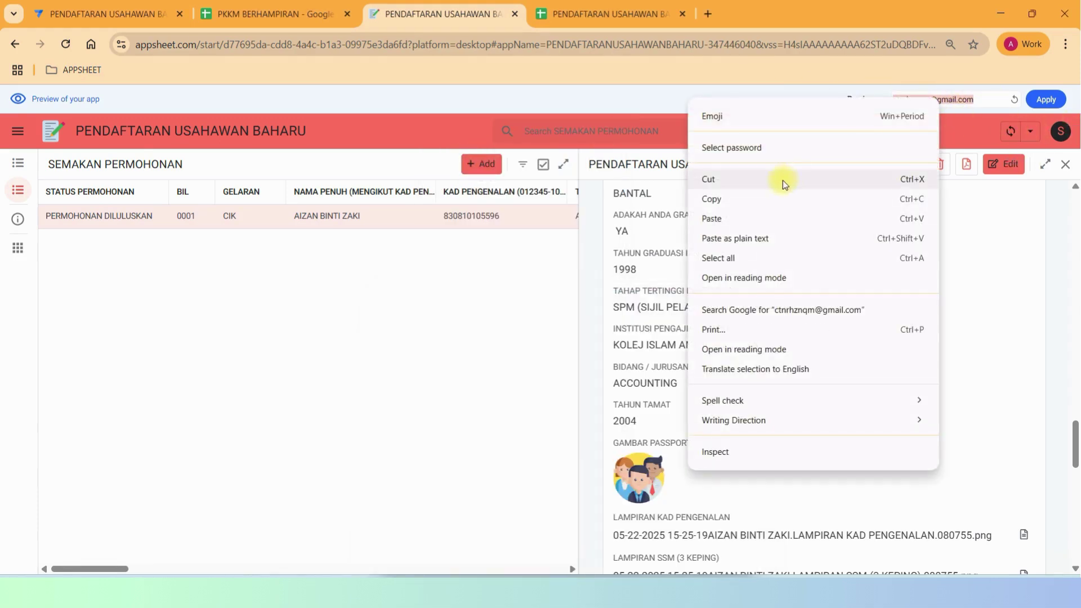
{"action": "left_click", "coordinate": [726, 217]}
{"action": "left_click", "coordinate": [1053, 101]}
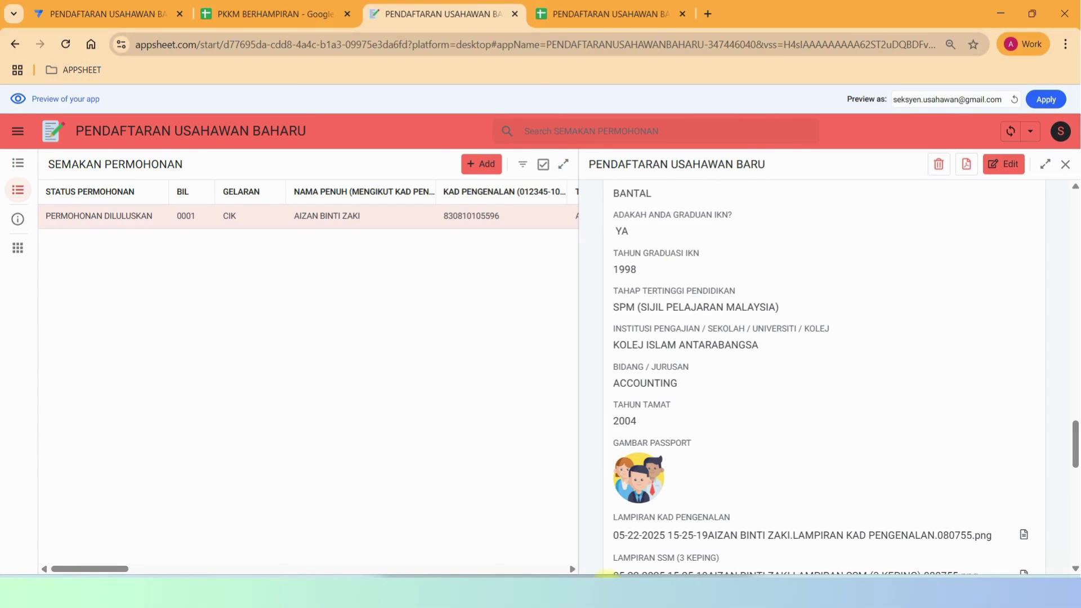
- Switch to the AppSheet editor and look through the automation bots for the PENDAFTARAN USAHAWAN BARU table
{"action": "left_click", "coordinate": [67, 21]}
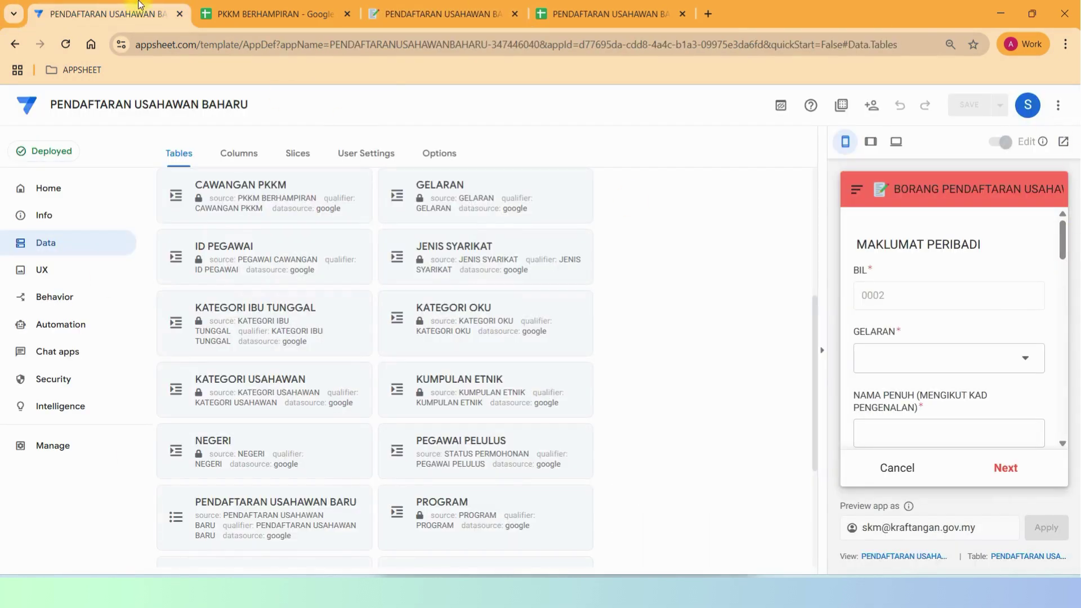
{"action": "left_click", "coordinate": [61, 328]}
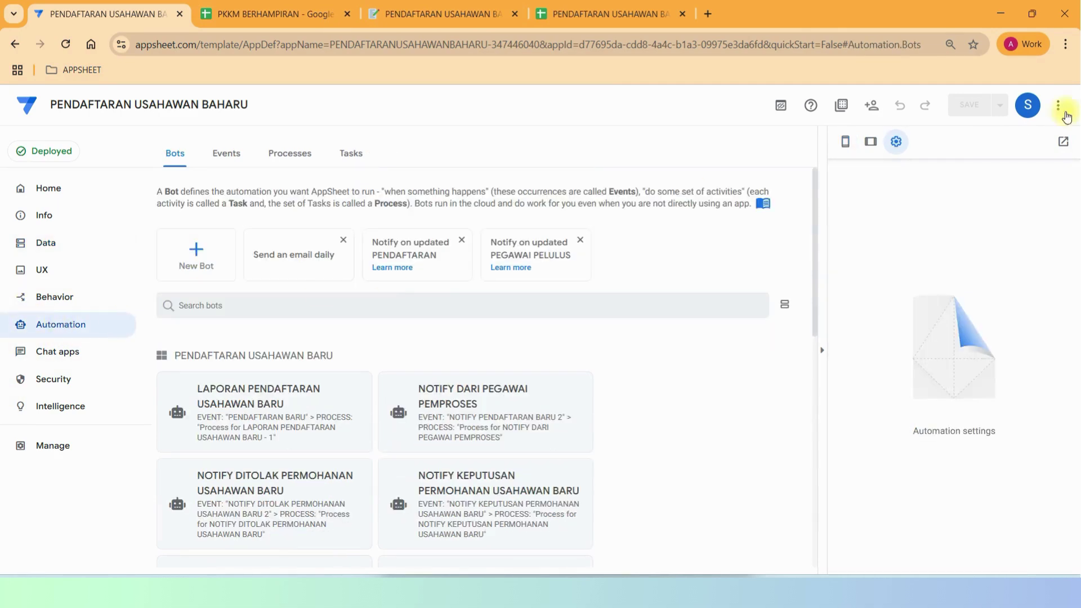
{"action": "left_click", "coordinate": [456, 16]}
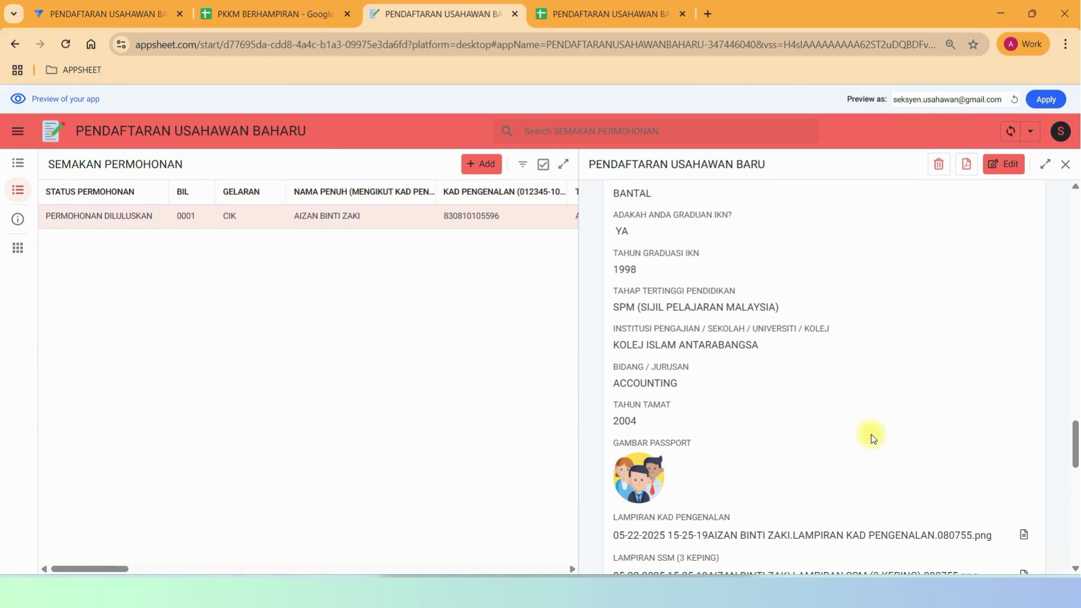
{"action": "left_click", "coordinate": [112, 13]}
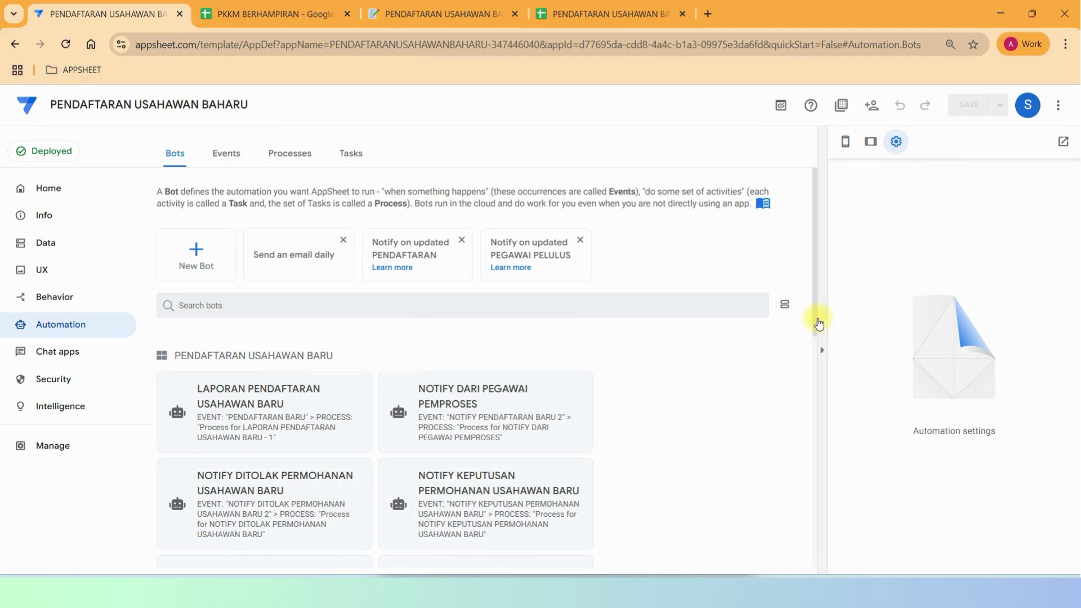
{"action": "left_click_drag", "start_coordinate": [813, 314], "coordinate": [811, 393]}
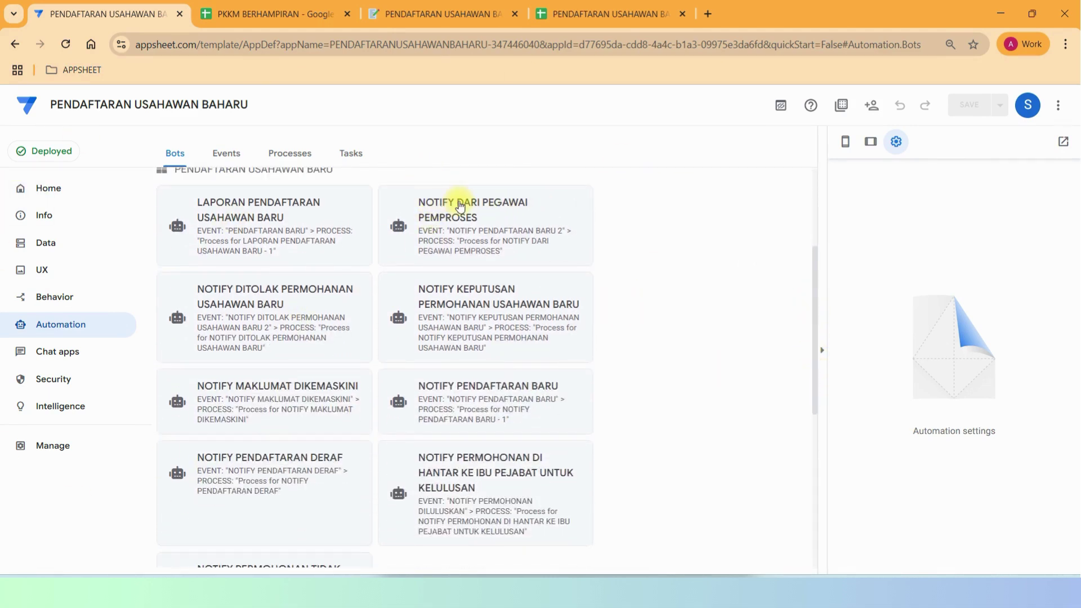
- Open the NOTIFY DARI PEGAWAI PEMPROSES bot and examine its event settings and condition expression, leaving them unedited
{"action": "left_click", "coordinate": [508, 216]}
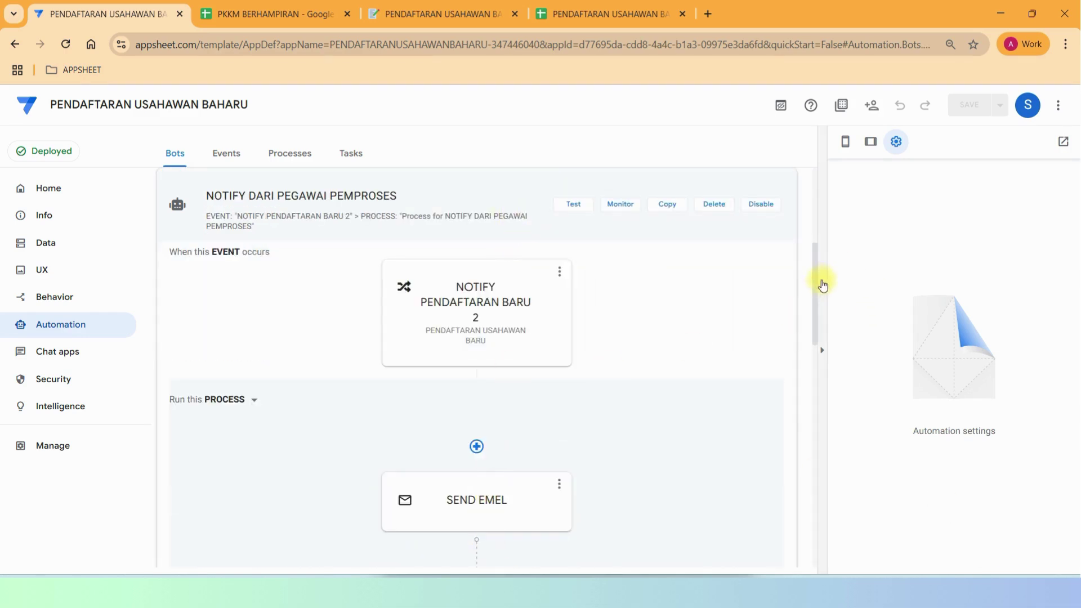
{"action": "scroll", "coordinate": [759, 269], "scroll_direction": "down", "scroll_amount": 2}
{"action": "left_click", "coordinate": [458, 196]}
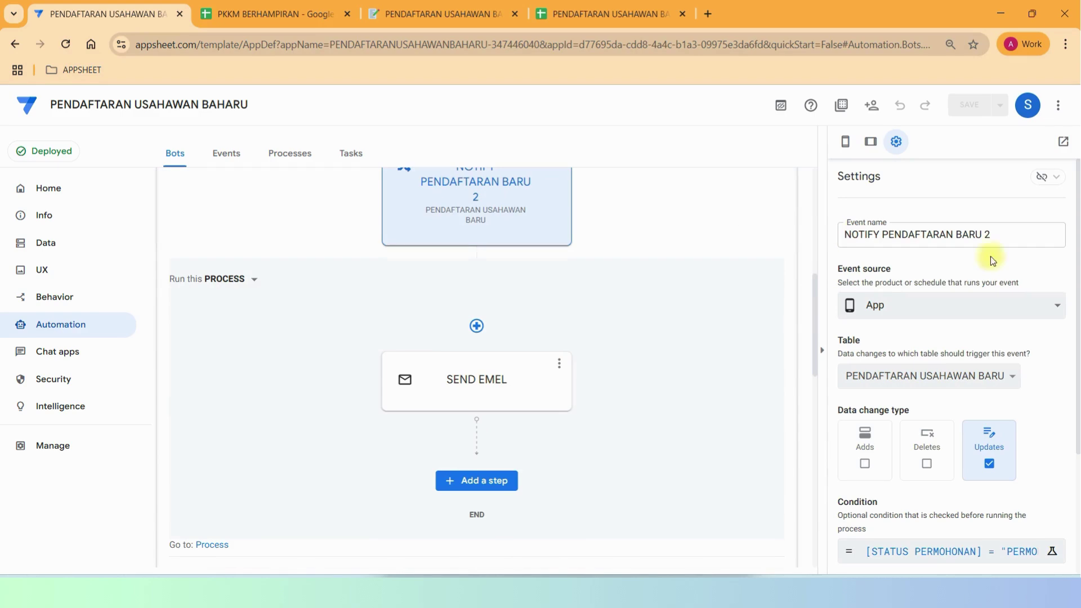
{"action": "scroll", "coordinate": [1072, 252], "scroll_direction": "down", "scroll_amount": 3}
{"action": "scroll", "coordinate": [1072, 252], "scroll_direction": "down", "scroll_amount": 2}
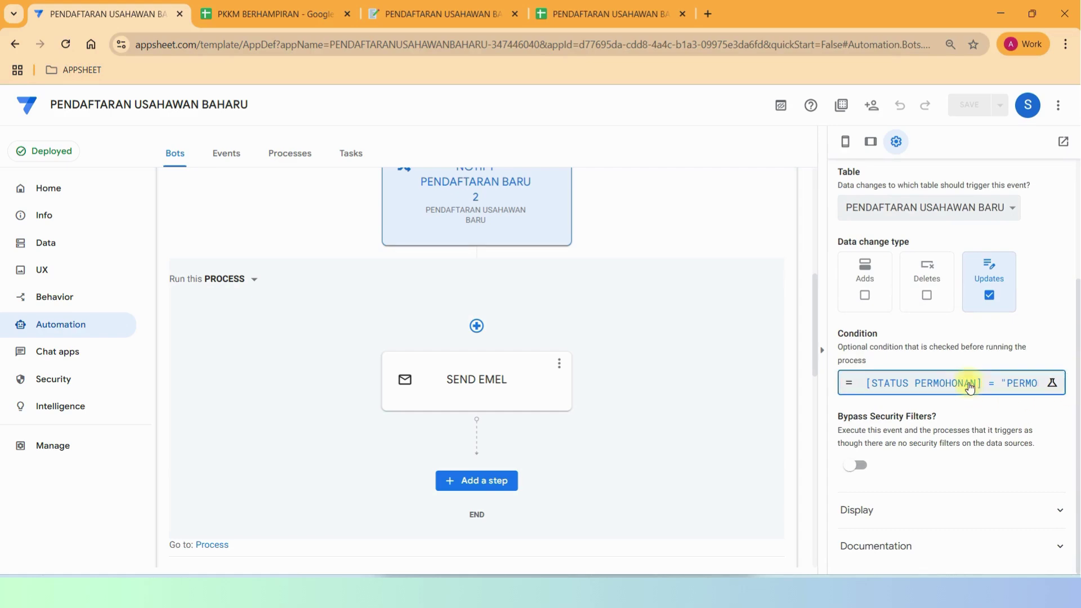
{"action": "left_click", "coordinate": [960, 383]}
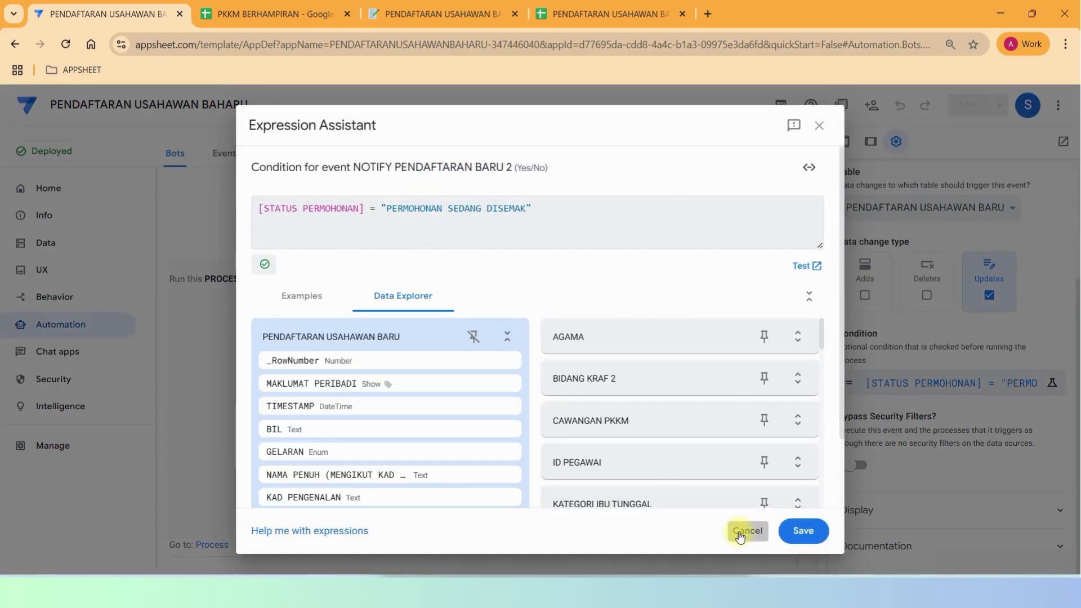
{"action": "left_click", "coordinate": [740, 537]}
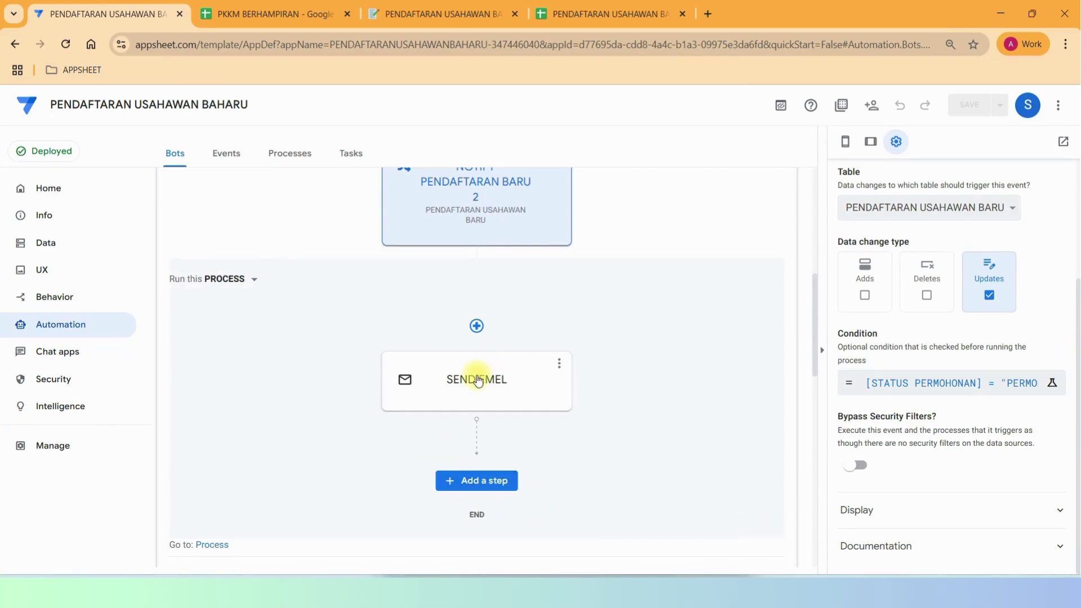
- Examine the SEND EMEL task's recipient, email subject and email body templates in the NOTIFY DARI PEGAWAI PEMPROSES bot, leaving them unedited
{"action": "left_click", "coordinate": [478, 379]}
{"action": "scroll", "coordinate": [1064, 358], "scroll_direction": "down", "scroll_amount": 5}
{"action": "scroll", "coordinate": [1064, 358], "scroll_direction": "down", "scroll_amount": 2}
{"action": "scroll", "coordinate": [990, 281], "scroll_direction": "up", "scroll_amount": 5}
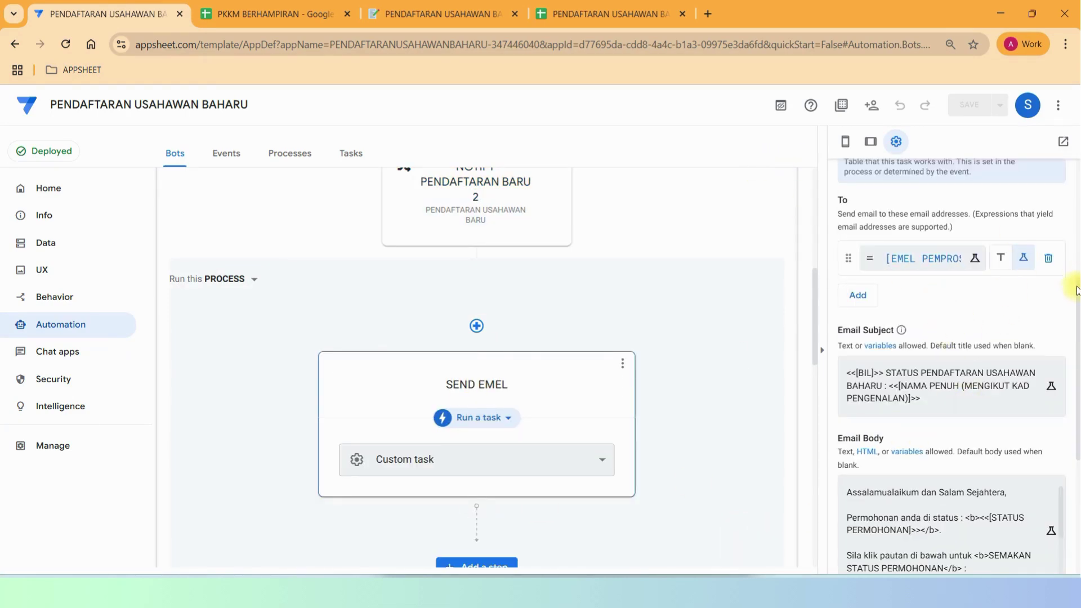
{"action": "left_click", "coordinate": [946, 380]}
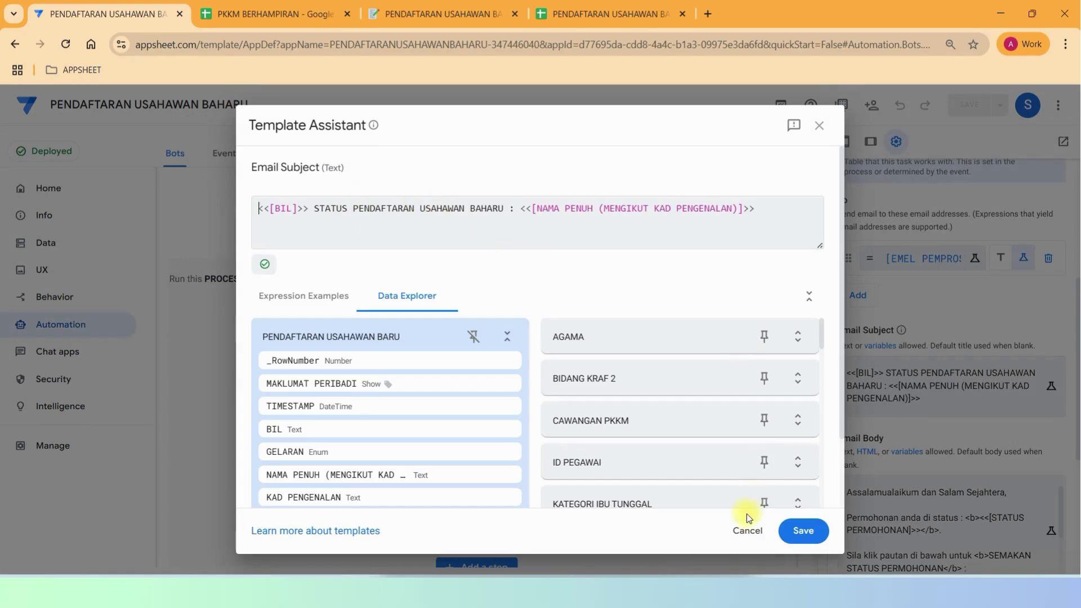
{"action": "left_click", "coordinate": [747, 526]}
{"action": "scroll", "coordinate": [941, 367], "scroll_direction": "down", "scroll_amount": 5}
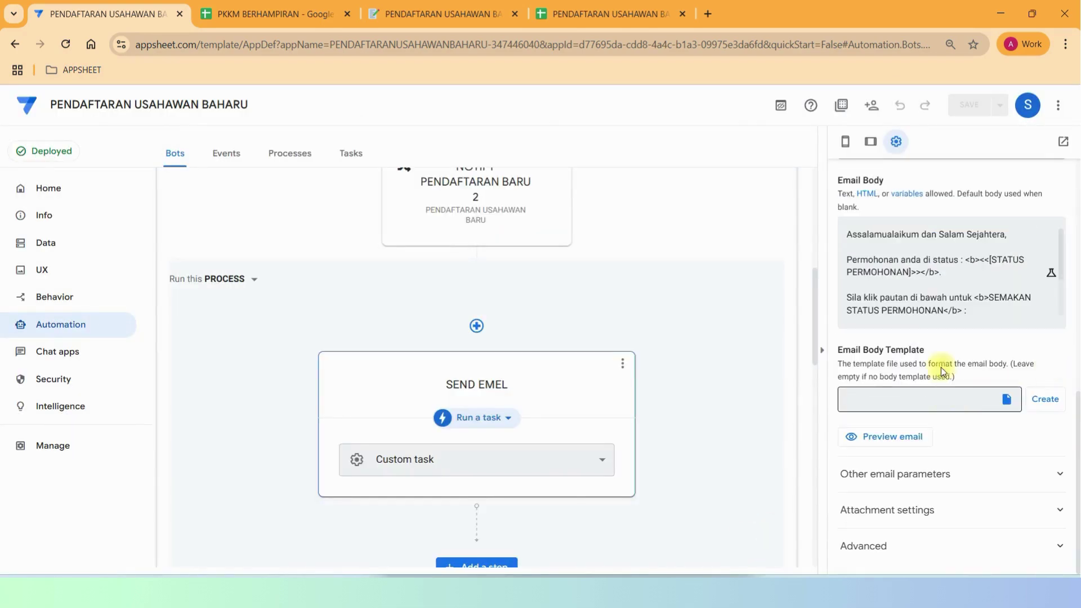
{"action": "left_click", "coordinate": [932, 274]}
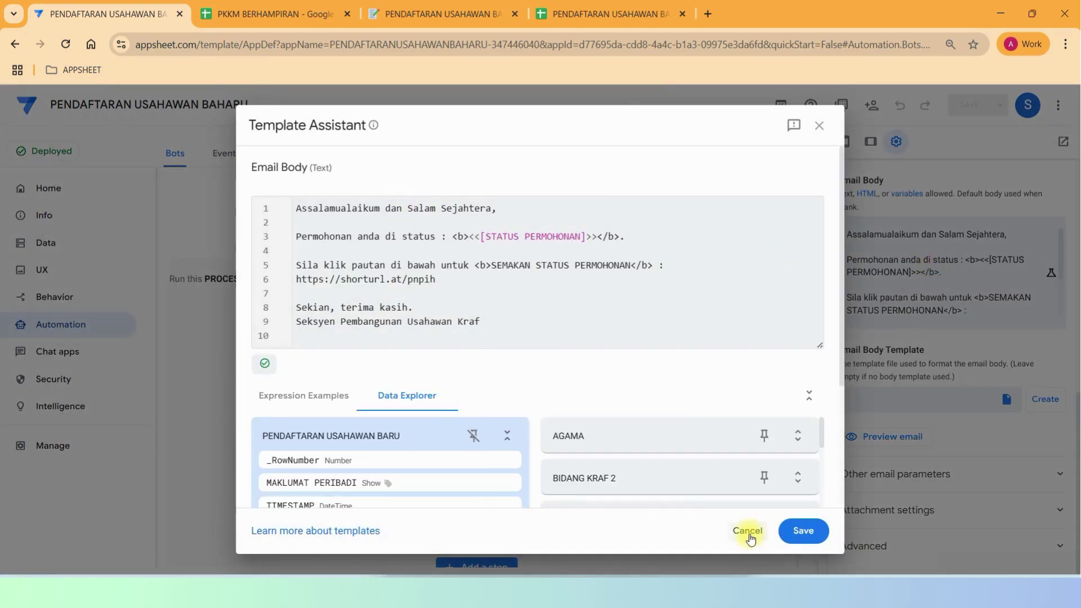
{"action": "left_click", "coordinate": [748, 532]}
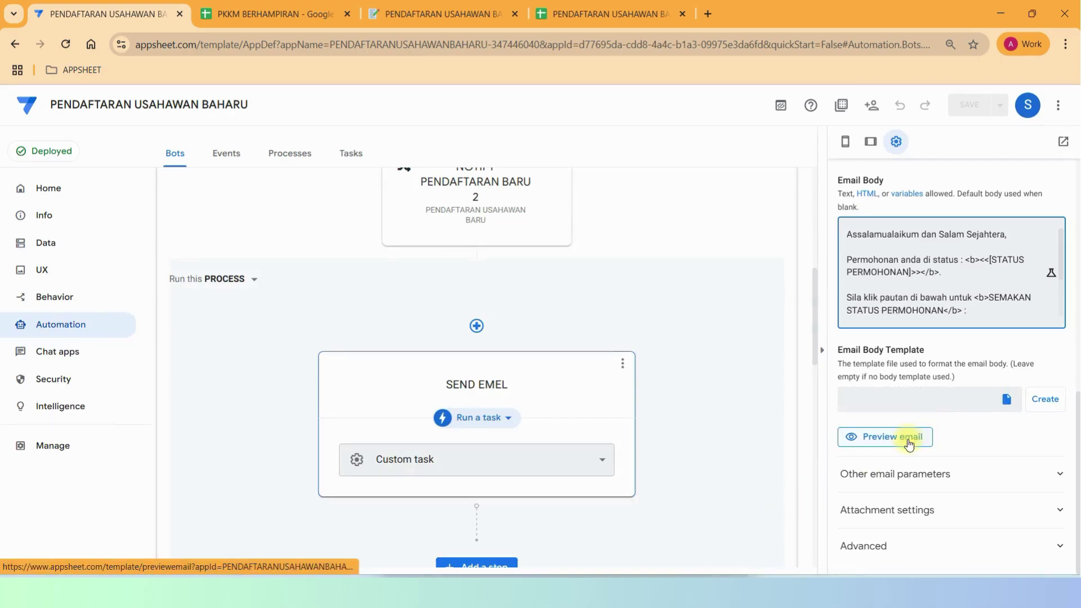
- Preview the email generated by the SEND EMEL task, then close the preview
{"action": "scroll", "coordinate": [506, 305], "scroll_direction": "up", "scroll_amount": 6}
{"action": "scroll", "coordinate": [698, 329], "scroll_direction": "down", "scroll_amount": 3}
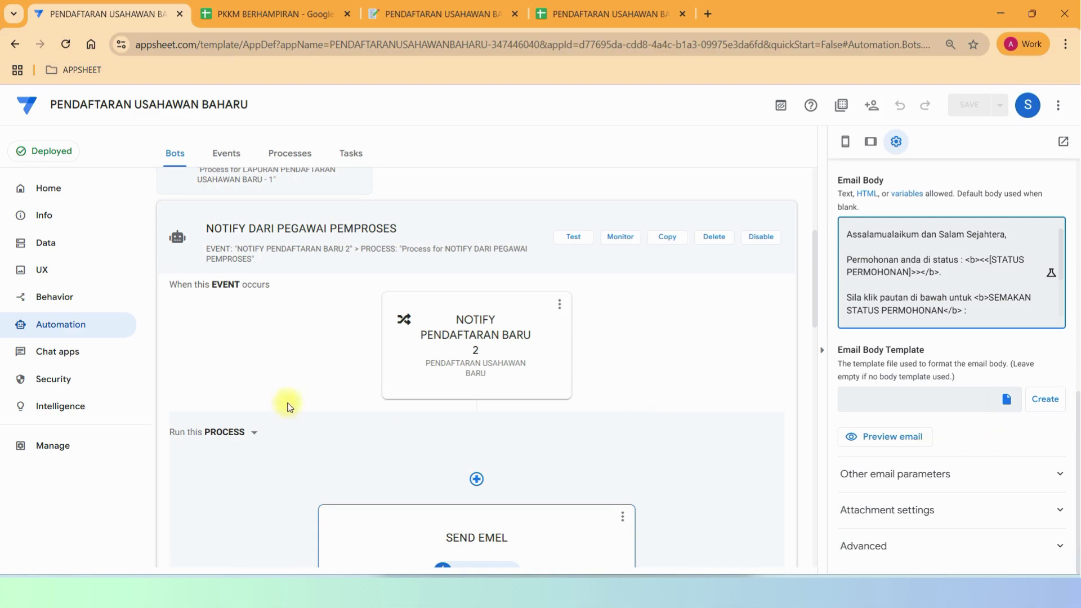
{"action": "scroll", "coordinate": [1019, 369], "scroll_direction": "up", "scroll_amount": 5}
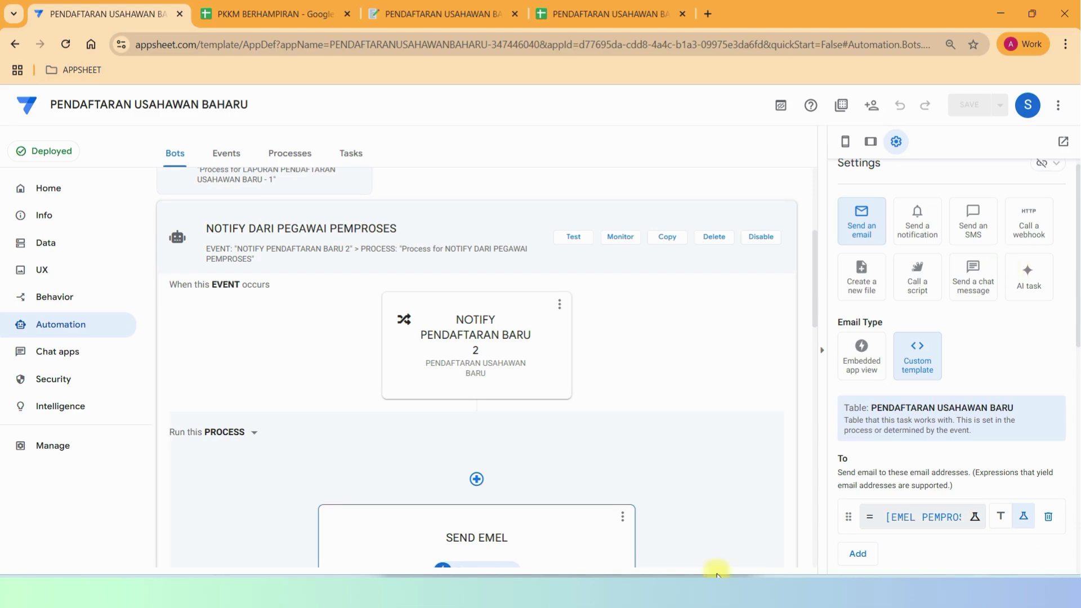
{"action": "scroll", "coordinate": [984, 375], "scroll_direction": "down", "scroll_amount": 5}
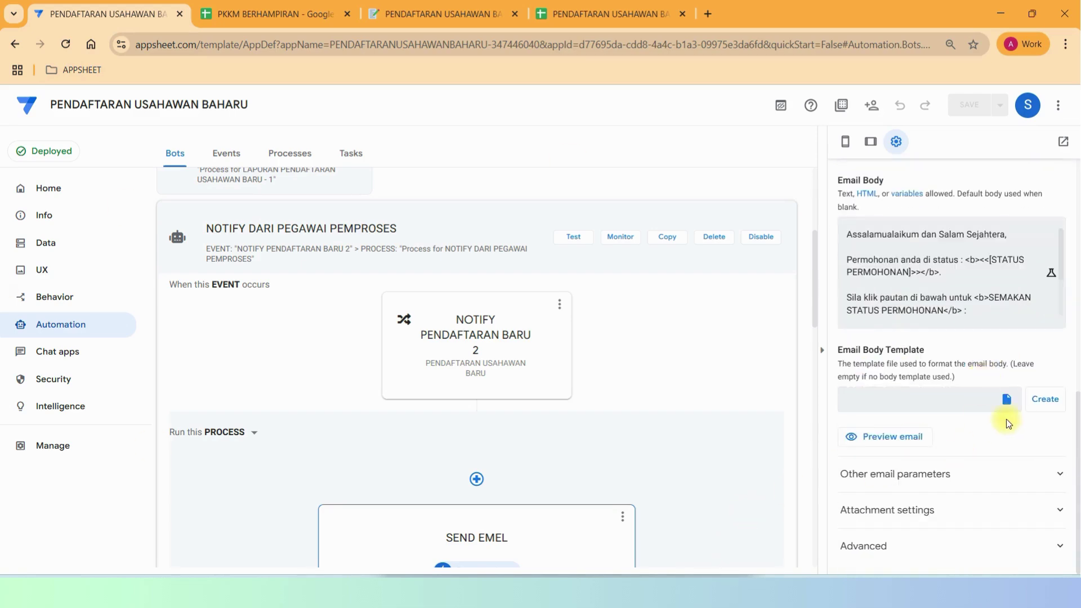
{"action": "left_click", "coordinate": [912, 445]}
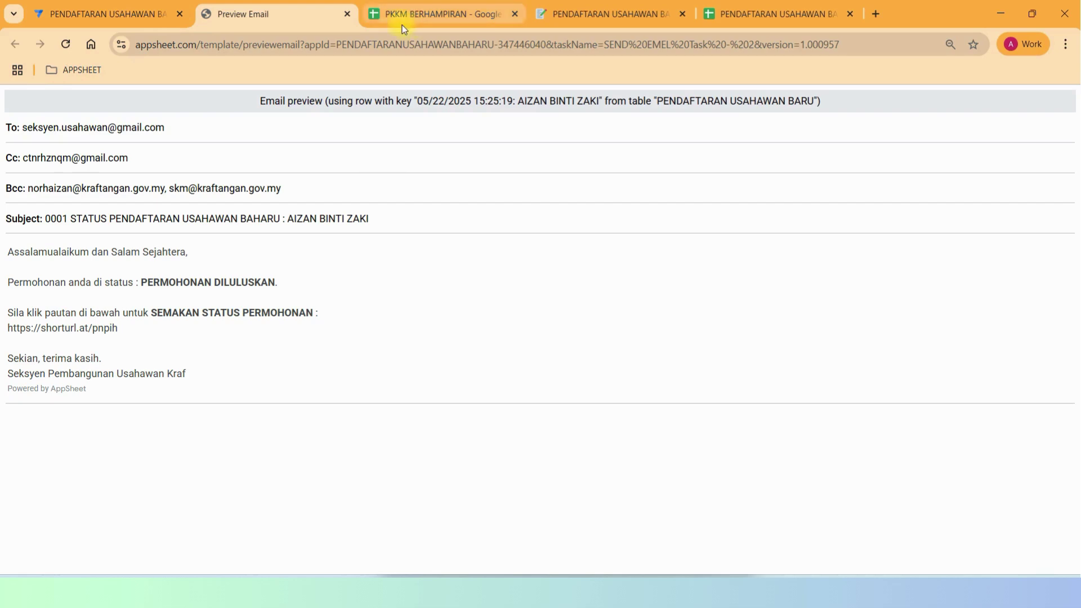
{"action": "left_click", "coordinate": [347, 14]}
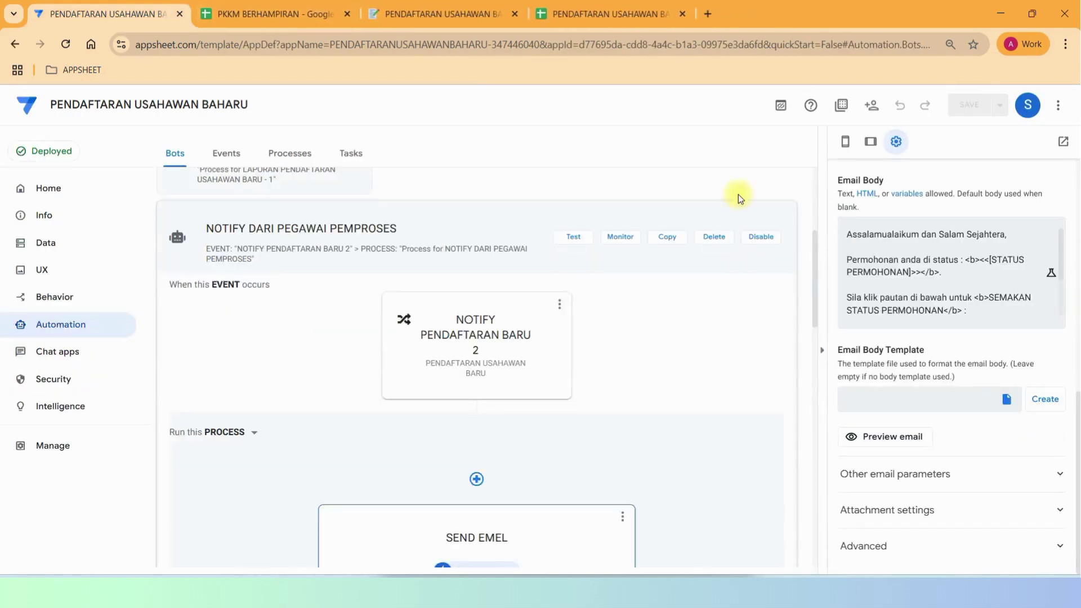
- Close the current bot and show the Send an Email task settings of the NOTIFY DITOLAK PERMOHONAN USAHAWAN BARU bot
{"action": "left_click", "coordinate": [174, 233]}
{"action": "scroll", "coordinate": [650, 314], "scroll_direction": "up", "scroll_amount": 4}
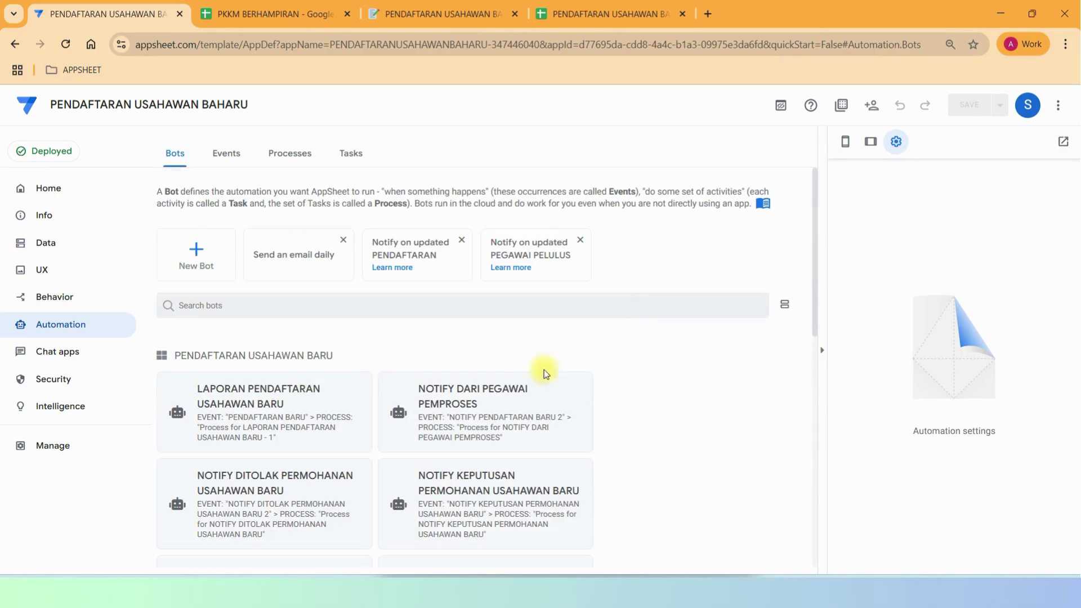
{"action": "left_click", "coordinate": [257, 487]}
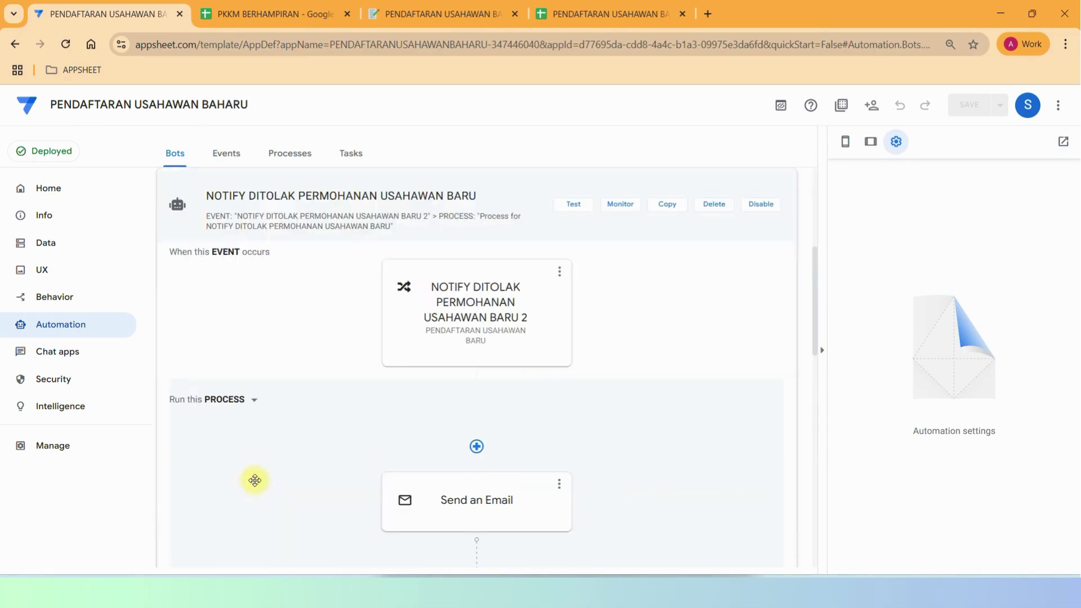
{"action": "left_click", "coordinate": [510, 502]}
{"action": "scroll", "coordinate": [1068, 376], "scroll_direction": "down", "scroll_amount": 5}
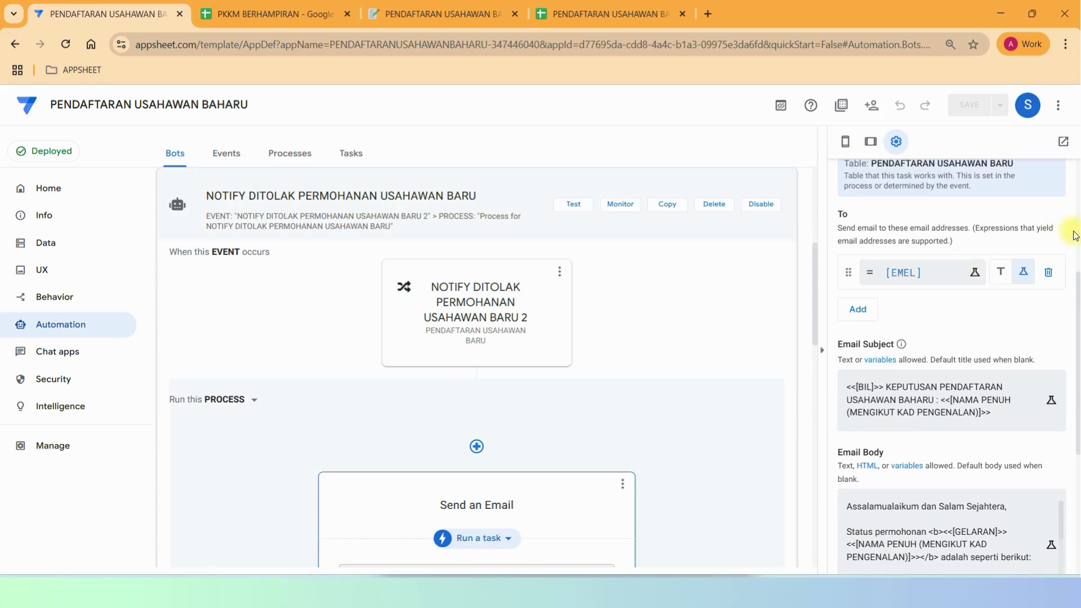
- Check the task's [EMEL] recipient expression against the EMEL column in the PENDAFTARAN USAHAWAN BARU spreadsheet, leaving the expression unedited
{"action": "left_click", "coordinate": [910, 267]}
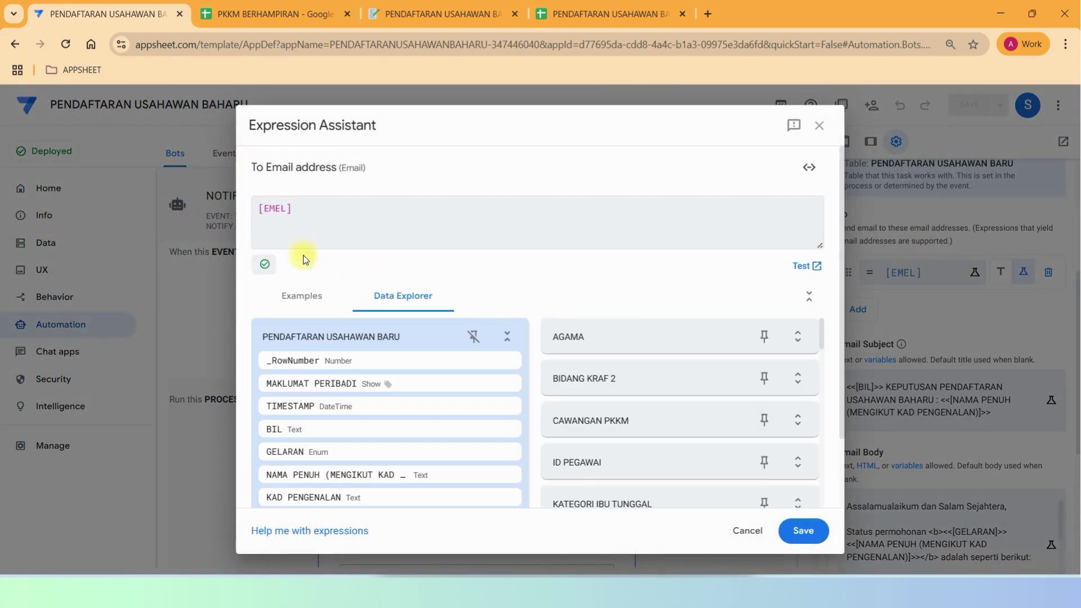
{"action": "left_click", "coordinate": [255, 16]}
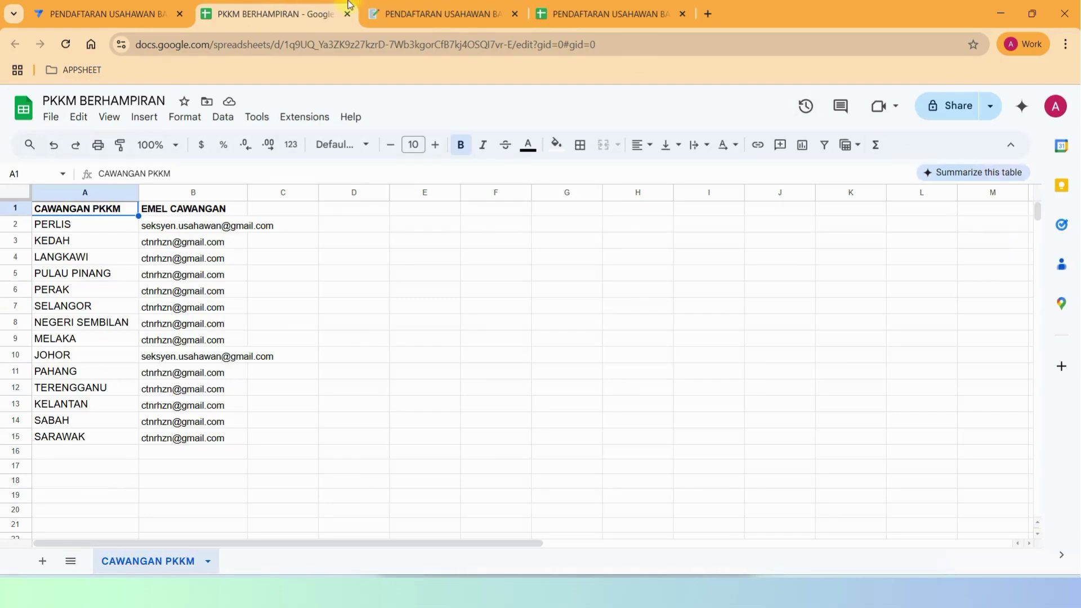
{"action": "left_click", "coordinate": [611, 13]}
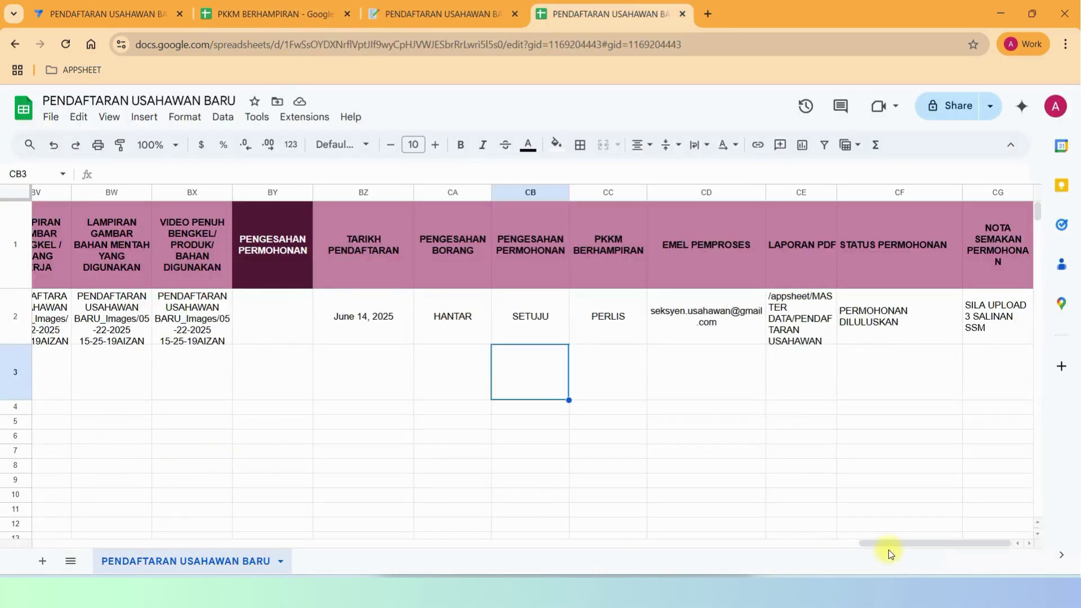
{"action": "left_click_drag", "start_coordinate": [887, 541], "coordinate": [130, 531]}
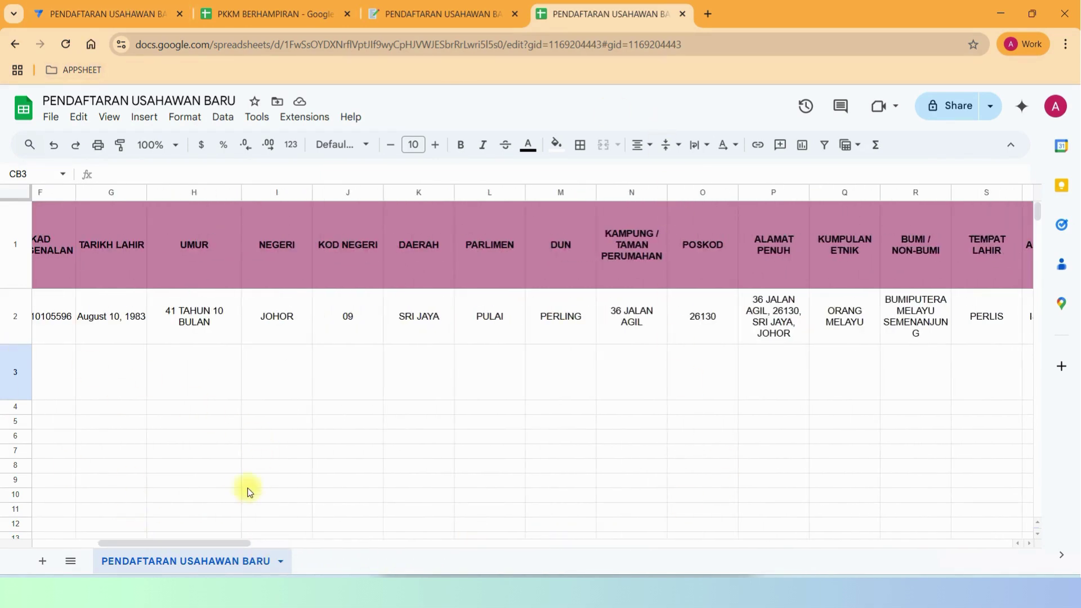
{"action": "left_click_drag", "start_coordinate": [212, 545], "coordinate": [469, 556]}
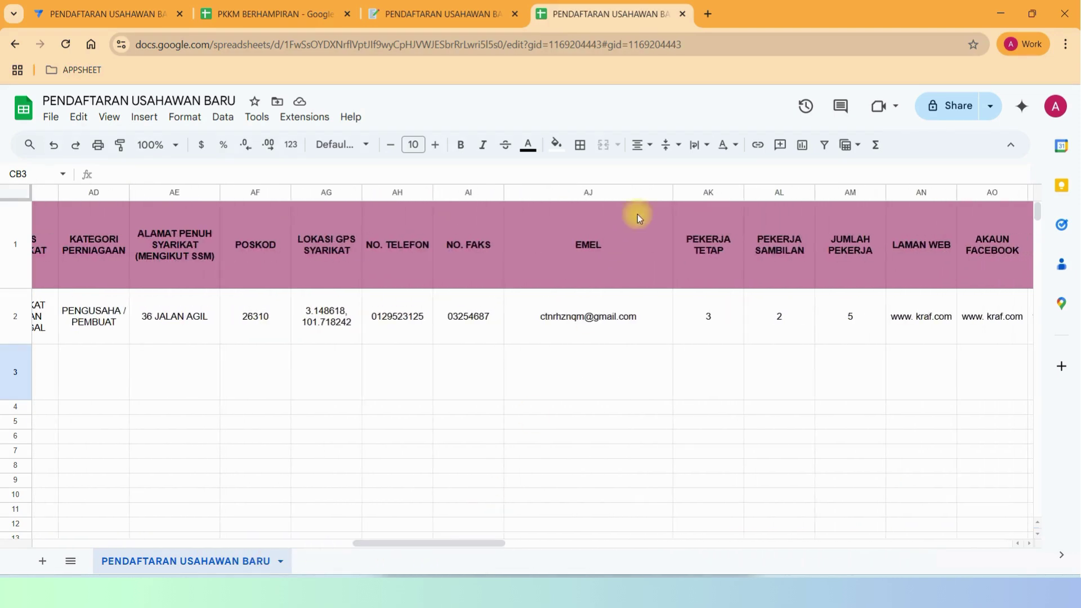
{"action": "left_click", "coordinate": [636, 203]}
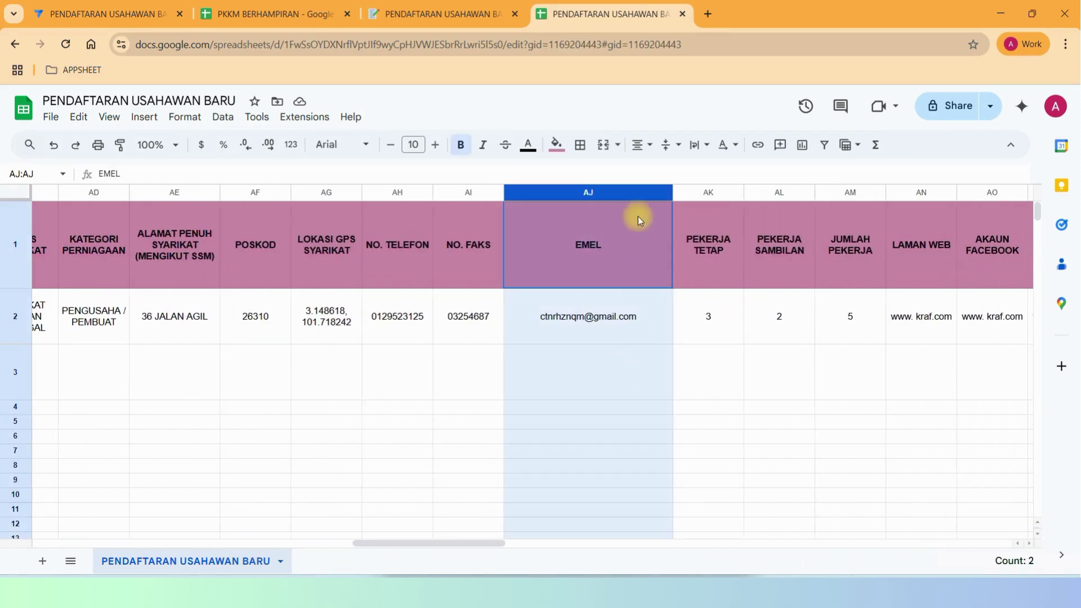
{"action": "left_click", "coordinate": [102, 16]}
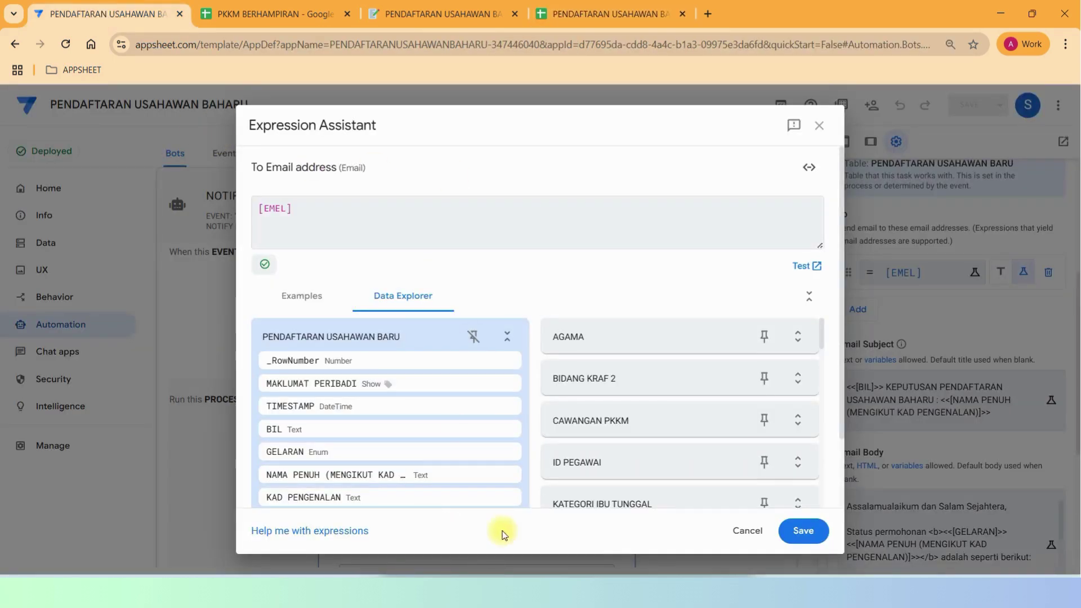
{"action": "left_click", "coordinate": [744, 532]}
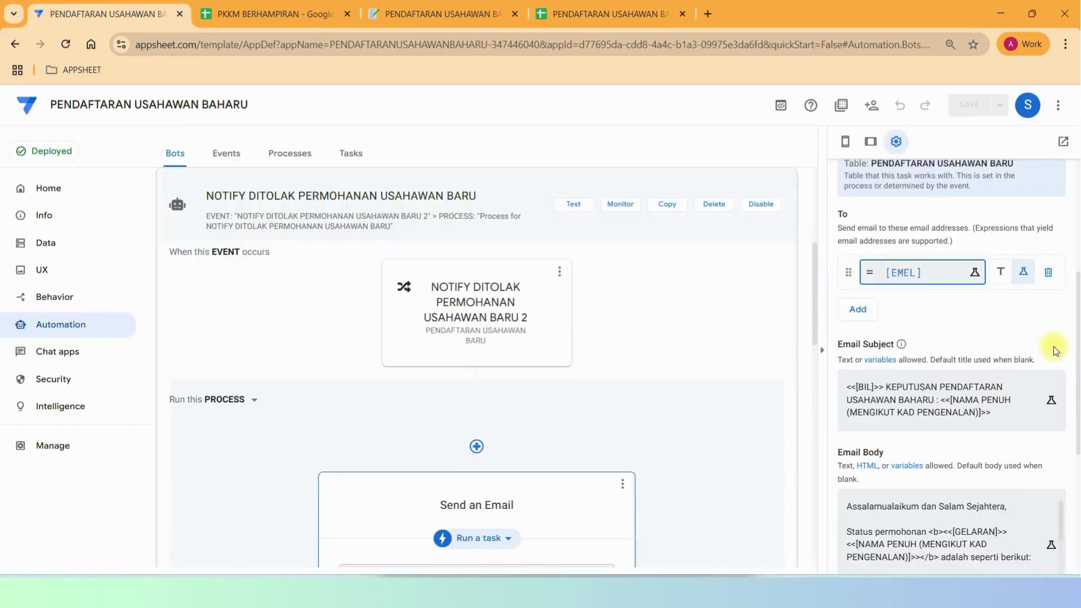
- Open the email subject template and compare its NAMA PENUH (MENGIKUT KAD PENGENALAN) variable with the matching spreadsheet column
{"action": "scroll", "coordinate": [1072, 382], "scroll_direction": "down", "scroll_amount": 1}
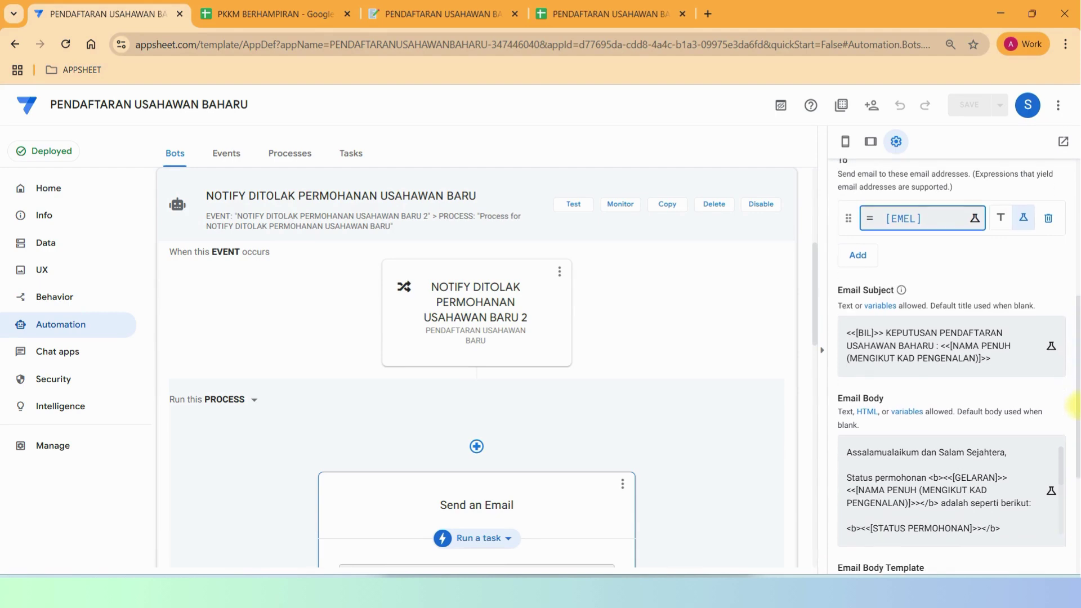
{"action": "left_click", "coordinate": [936, 367]}
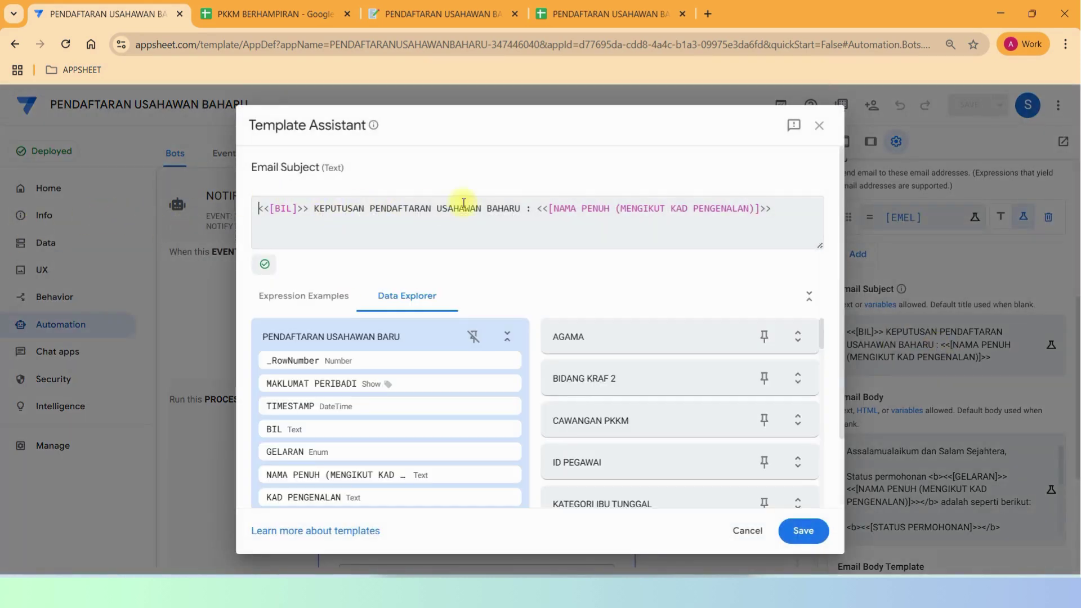
{"action": "left_click_drag", "start_coordinate": [541, 214], "coordinate": [788, 215]}
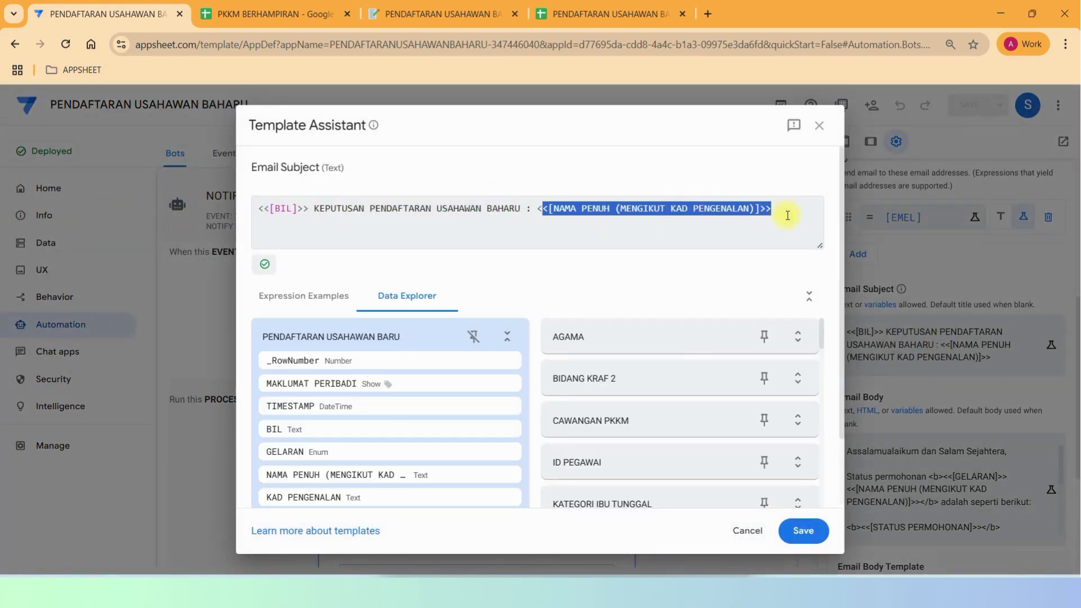
{"action": "left_click", "coordinate": [611, 14]}
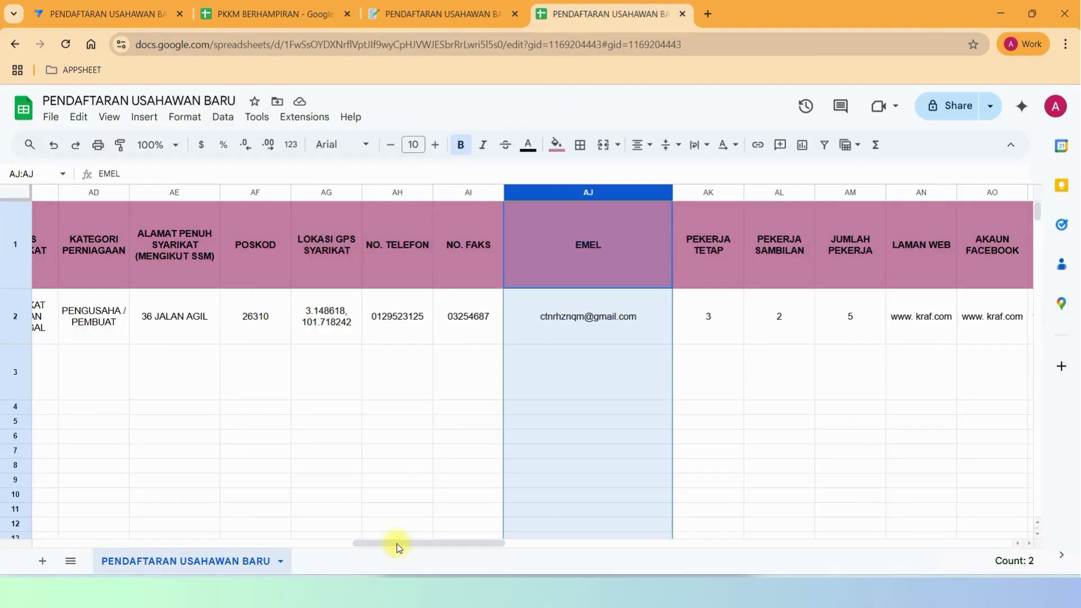
{"action": "left_click_drag", "start_coordinate": [397, 545], "coordinate": [69, 556]}
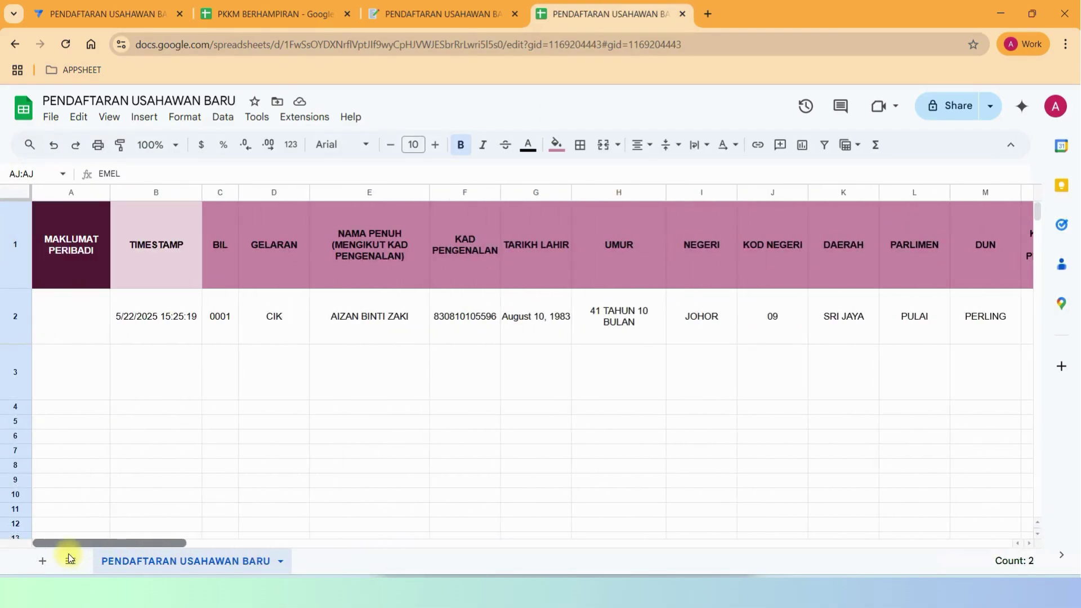
{"action": "left_click_drag", "start_coordinate": [357, 242], "coordinate": [352, 331]}
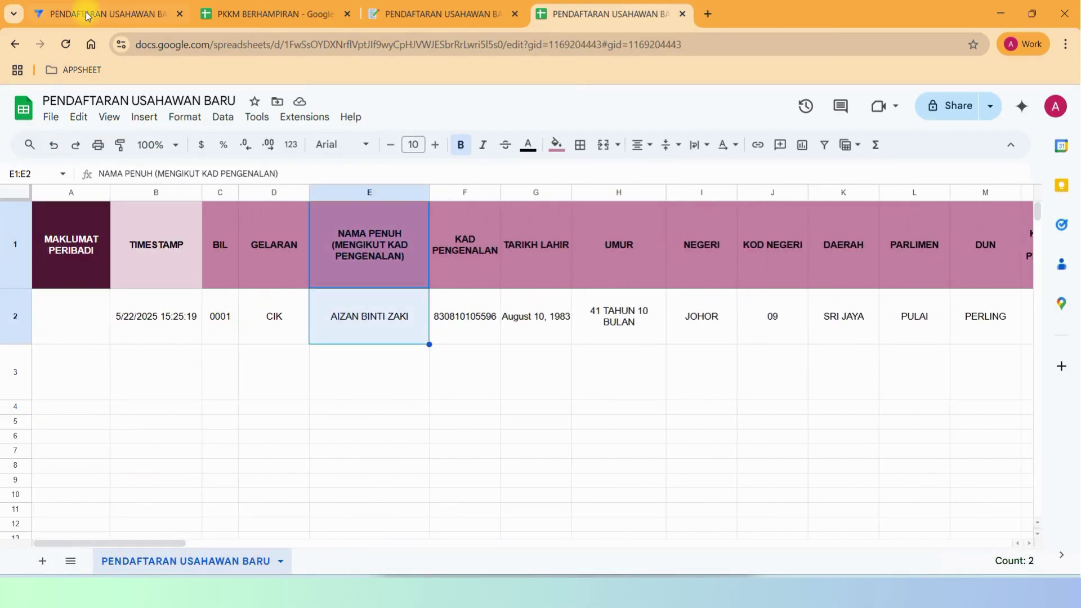
{"action": "left_click", "coordinate": [87, 15]}
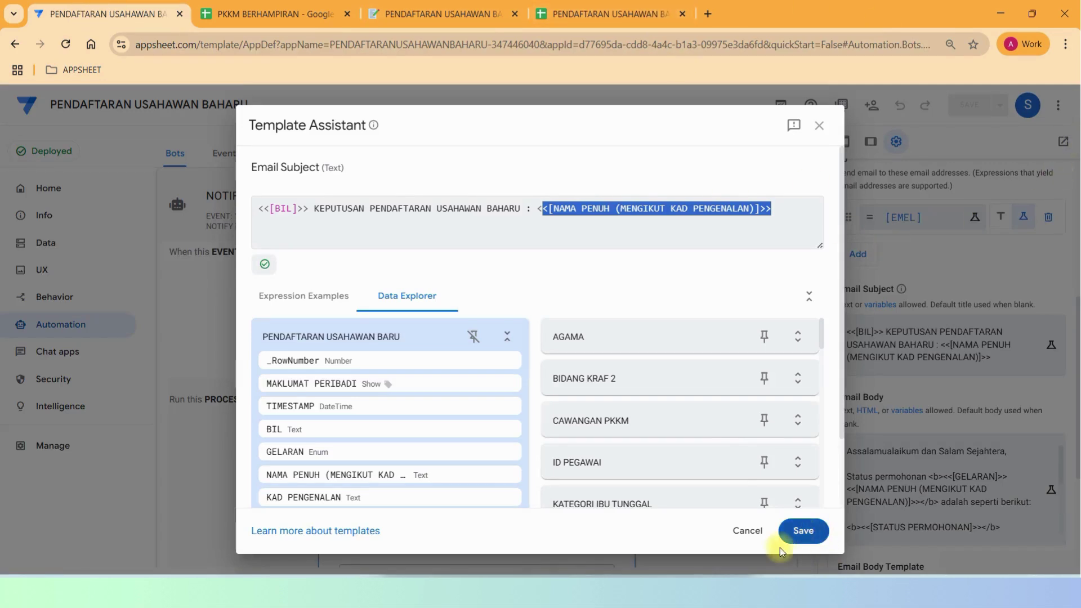
- Check the subject's BIL variable against the spreadsheet's BIL column and close the subject template without changes
{"action": "left_click", "coordinate": [598, 13]}
{"action": "left_click_drag", "start_coordinate": [236, 226], "coordinate": [212, 357]}
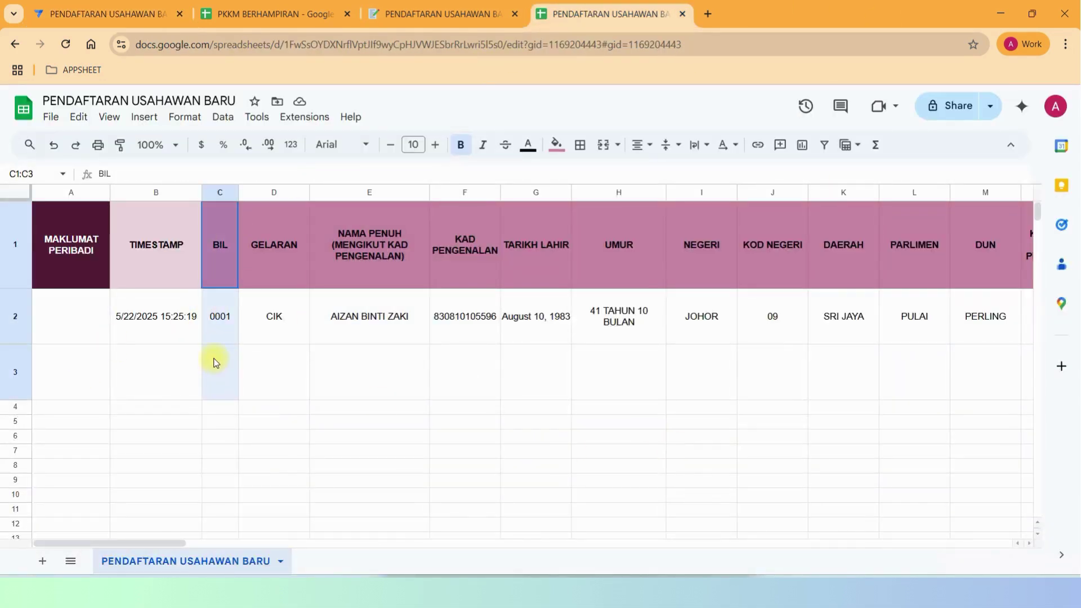
{"action": "left_click", "coordinate": [84, 13]}
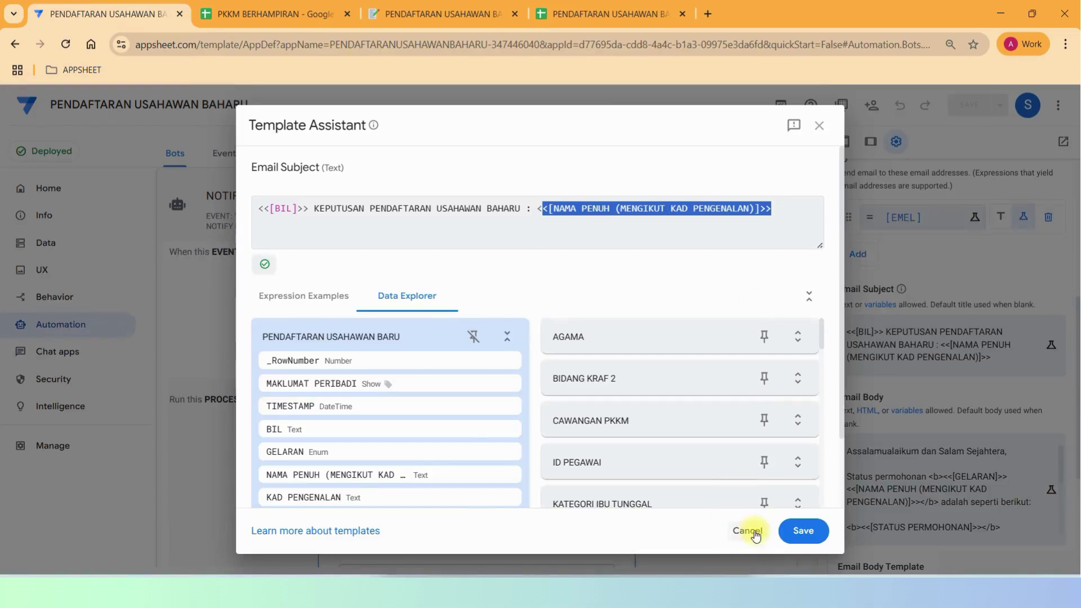
{"action": "left_click", "coordinate": [737, 532]}
- Open the email body template and compare its GELARAN and NAMA PENUH (MENGIKUT KAD PENGENALAN) variables with the PENDAFTARAN USAHAWAN BARU spreadsheet columns
{"action": "left_click", "coordinate": [957, 496]}
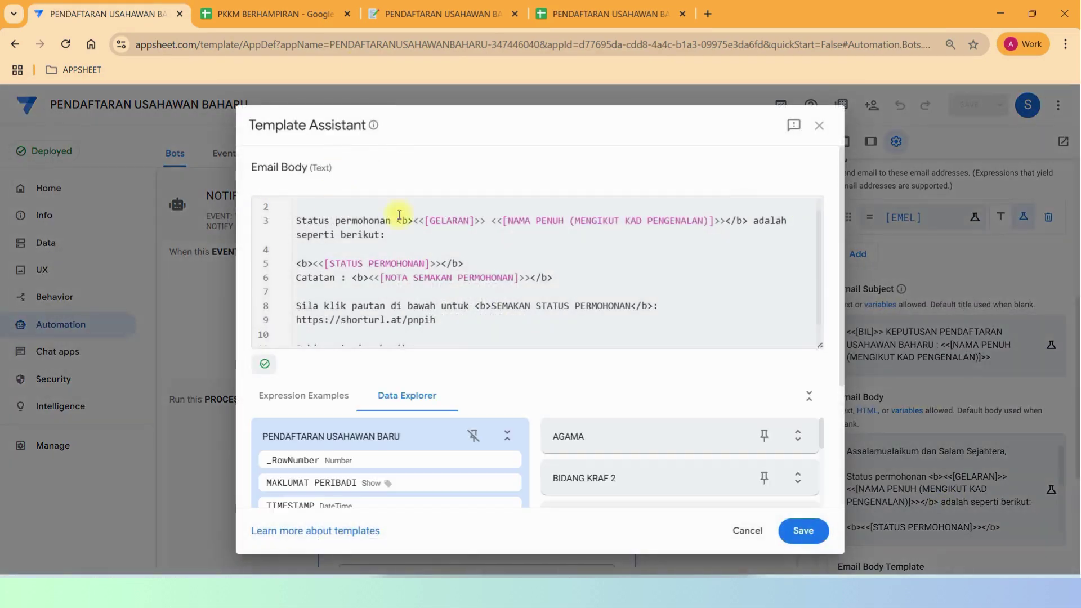
{"action": "left_click_drag", "start_coordinate": [381, 228], "coordinate": [627, 335]}
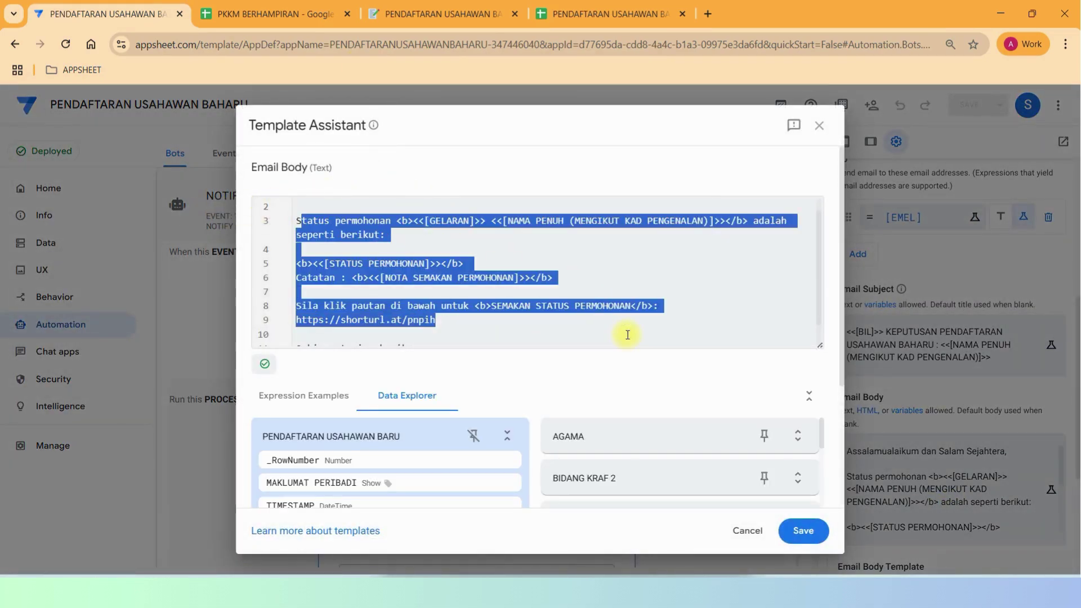
{"action": "left_click", "coordinate": [435, 205]}
{"action": "left_click_drag", "start_coordinate": [417, 220], "coordinate": [723, 220]}
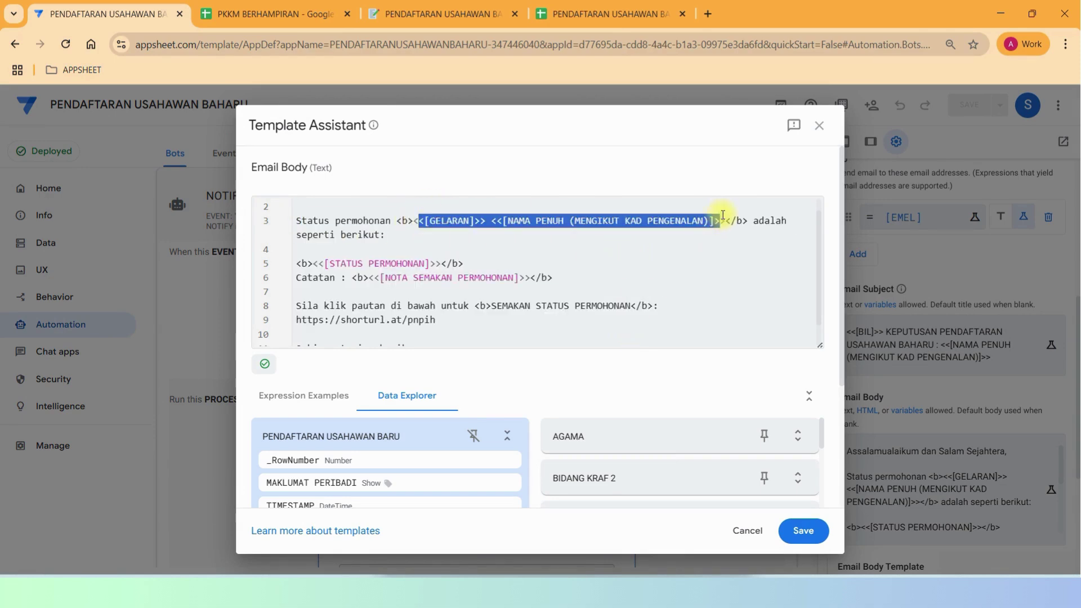
{"action": "left_click", "coordinate": [606, 15]}
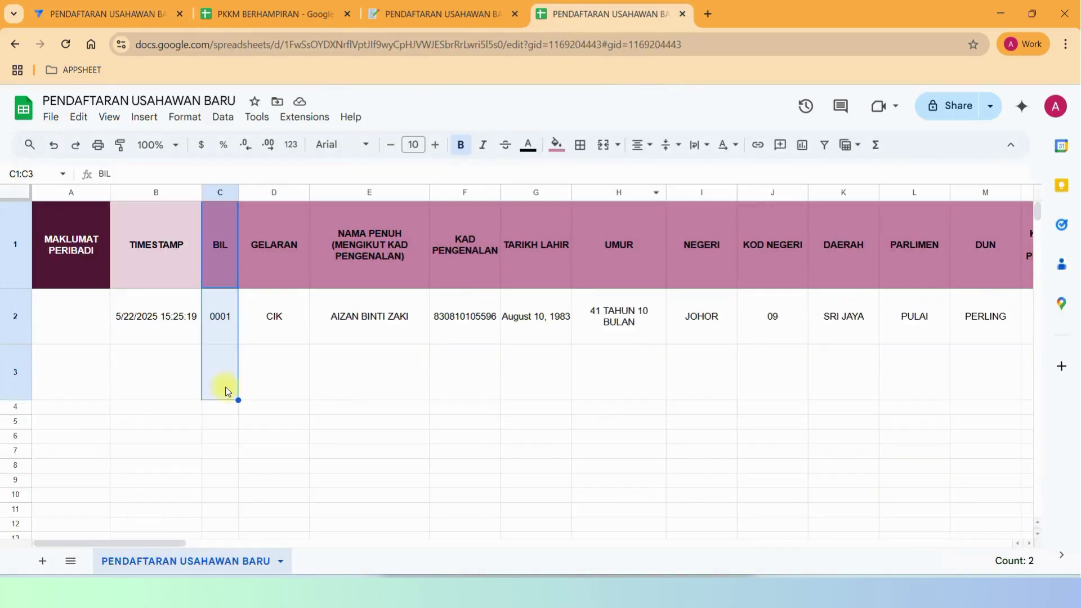
- Close the PKKM BERHAMPIRAN spreadsheet, return to the app editor and dismiss the email body template without changes
{"action": "left_click", "coordinate": [338, 14]}
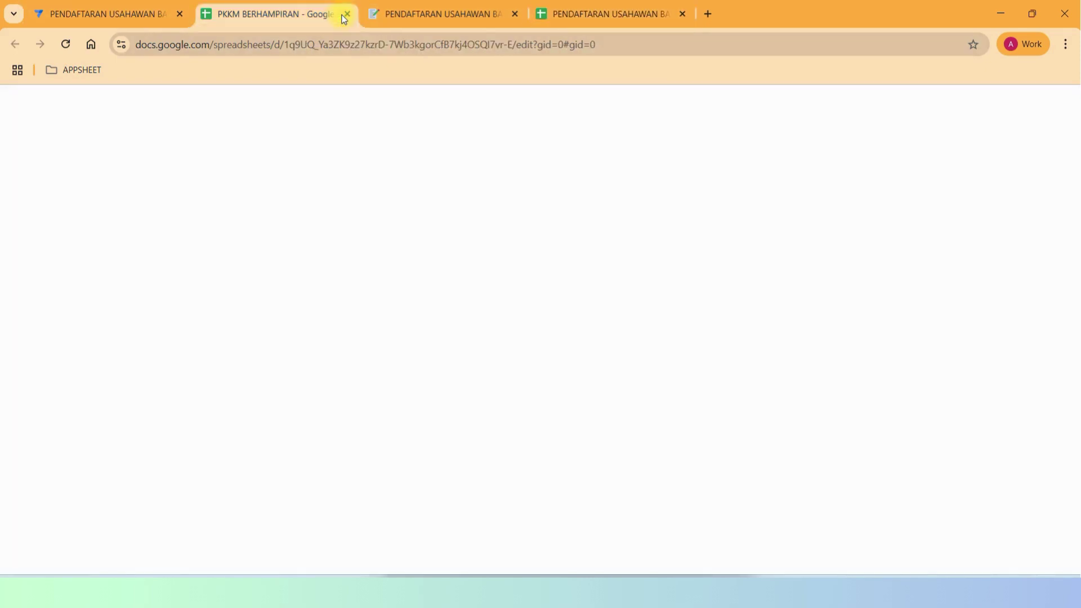
{"action": "left_click", "coordinate": [347, 16]}
{"action": "left_click", "coordinate": [91, 16]}
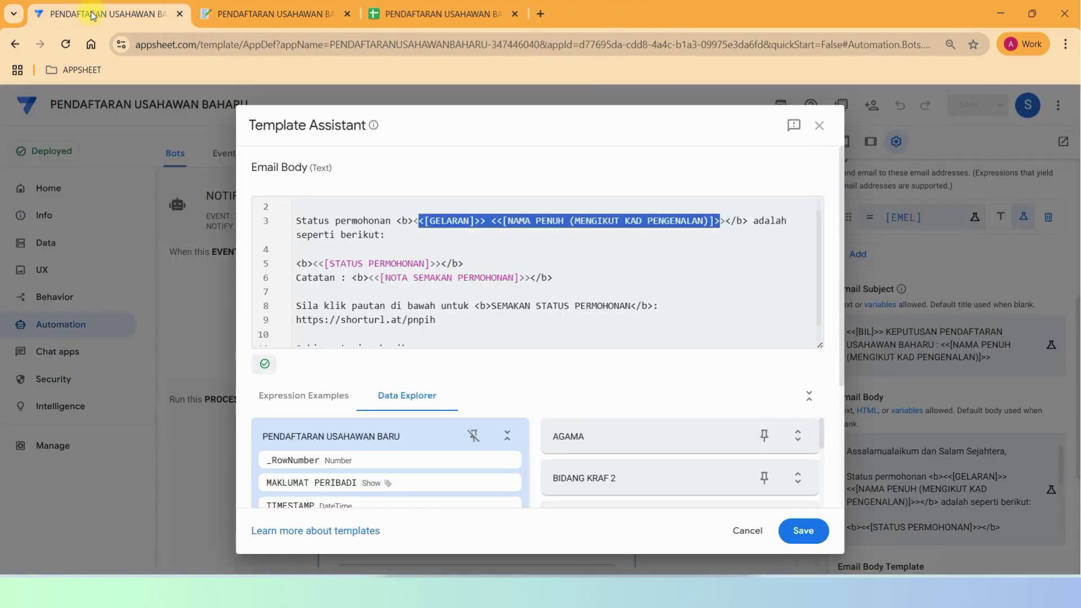
{"action": "left_click", "coordinate": [747, 532]}
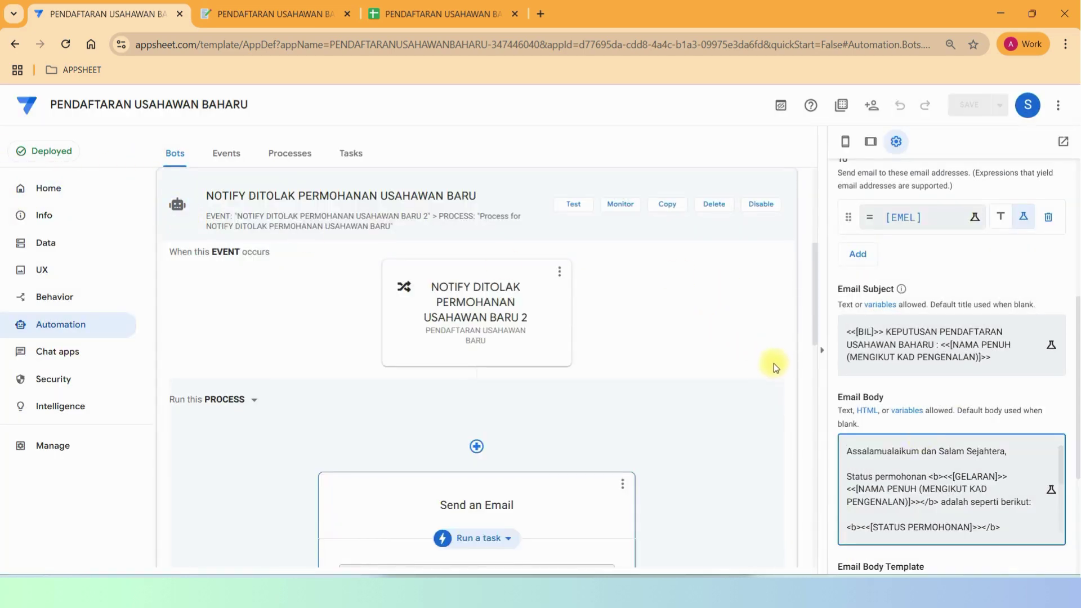
- Close the NOTIFY DITOLAK PERMOHONAN USAHAWAN BARU bot and show the Send an Email task settings of NOTIFY KEPUTUSAN PERMOHONAN USAHAWAN BARU
{"action": "scroll", "coordinate": [773, 363], "scroll_direction": "down", "scroll_amount": 5}
{"action": "scroll", "coordinate": [773, 363], "scroll_direction": "up", "scroll_amount": 10}
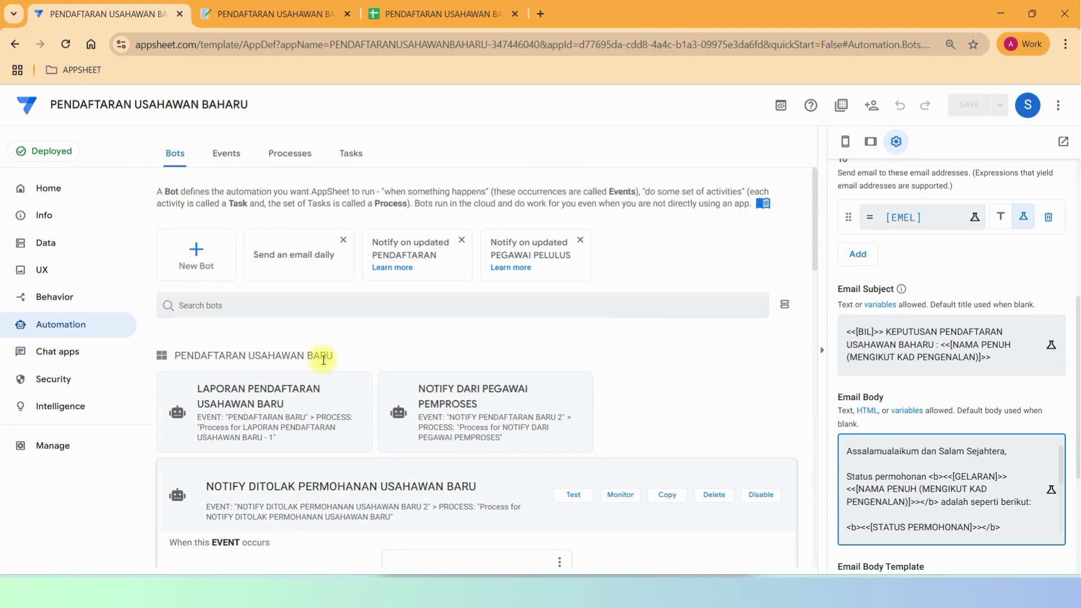
{"action": "left_click", "coordinate": [177, 495]}
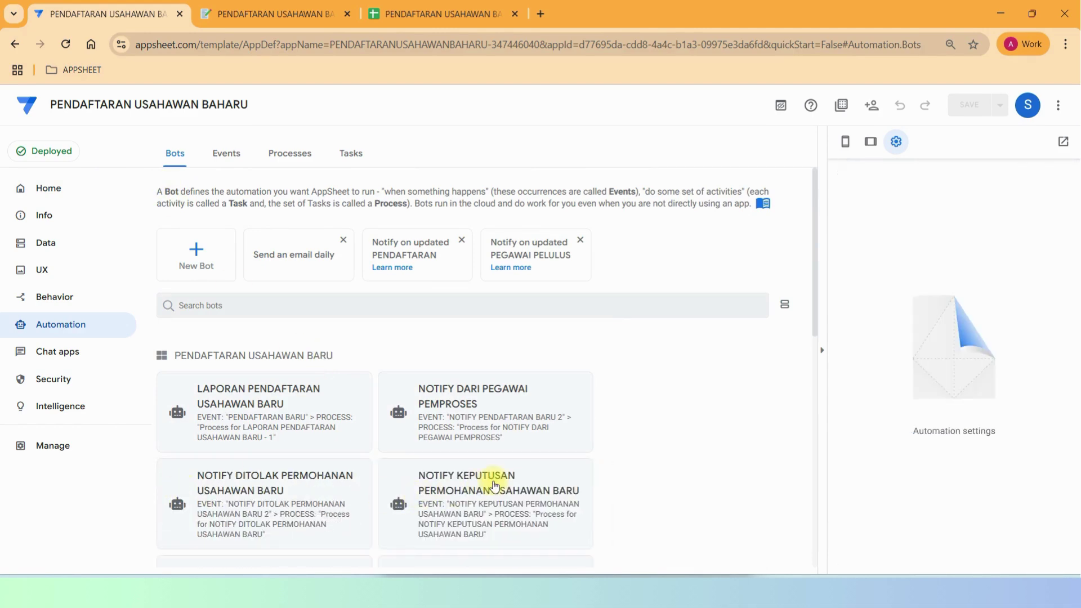
{"action": "left_click", "coordinate": [403, 508]}
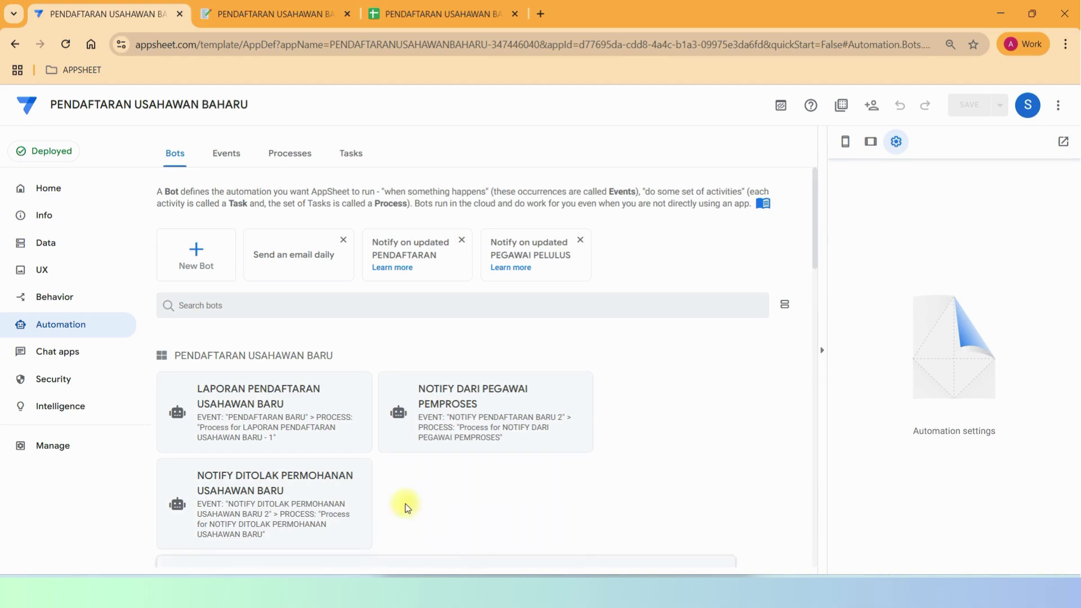
{"action": "left_click", "coordinate": [567, 494]}
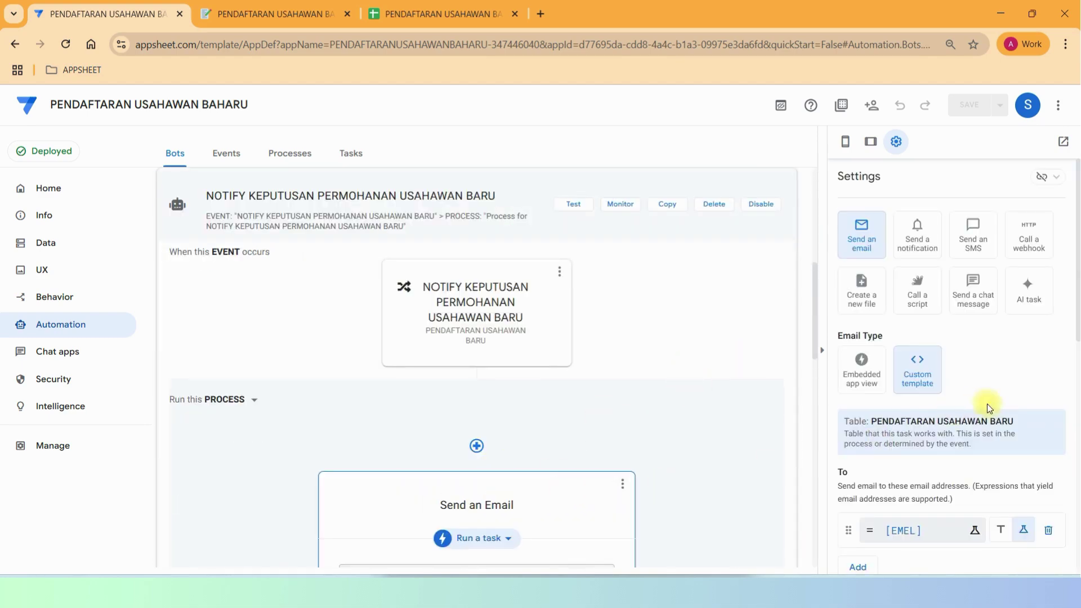
- Review the task's recipient, subject and body, and expand the other email parameters to examine the CC and BCC entries
{"action": "scroll", "coordinate": [988, 404], "scroll_direction": "down", "scroll_amount": 5}
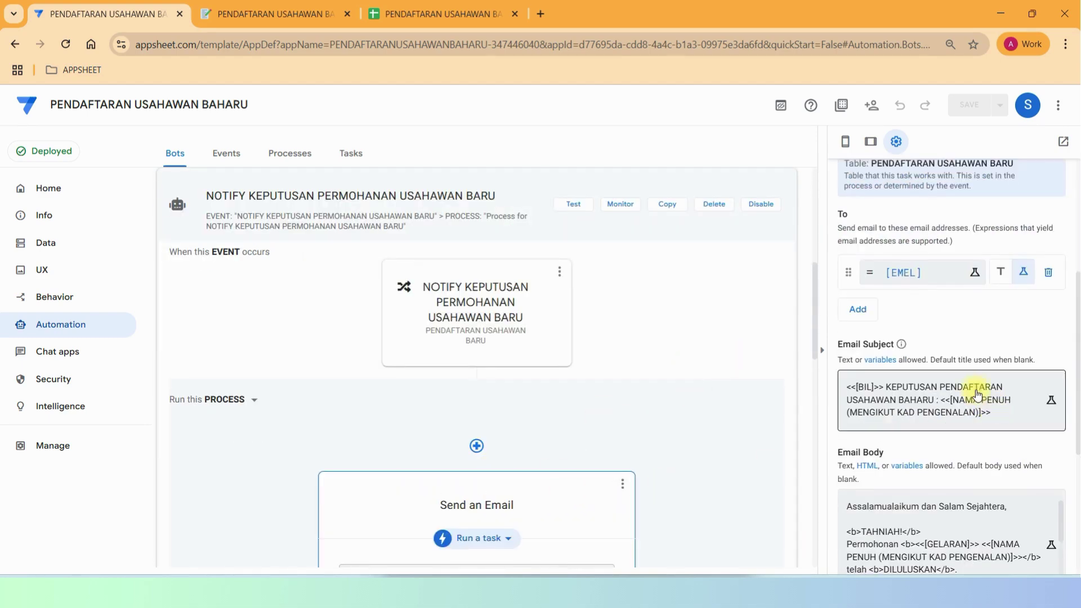
{"action": "left_click", "coordinate": [913, 280]}
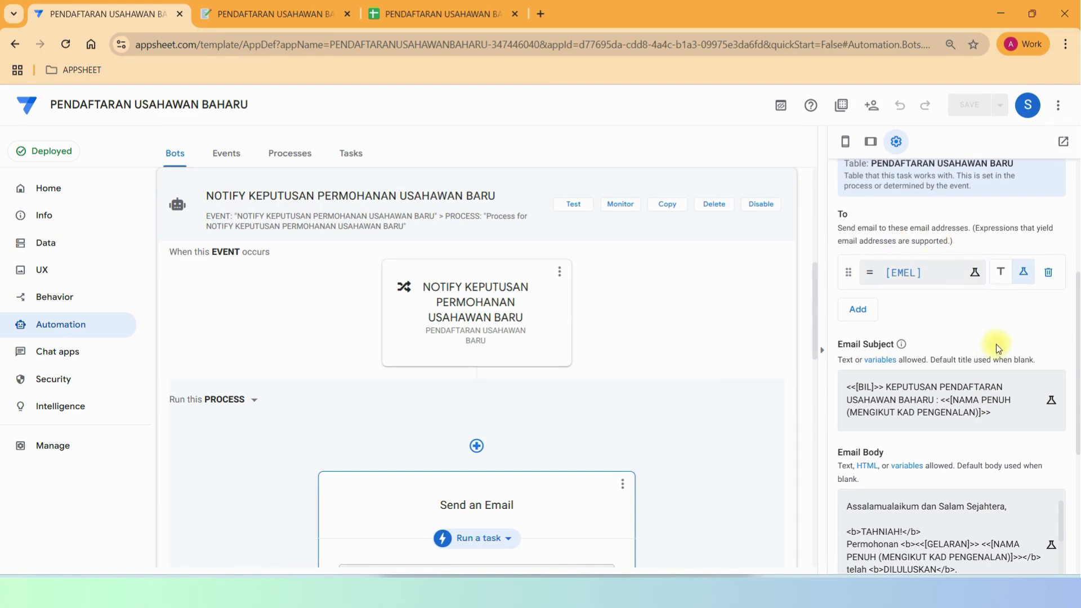
{"action": "scroll", "coordinate": [996, 345], "scroll_direction": "down", "scroll_amount": 5}
{"action": "left_click", "coordinate": [912, 475]}
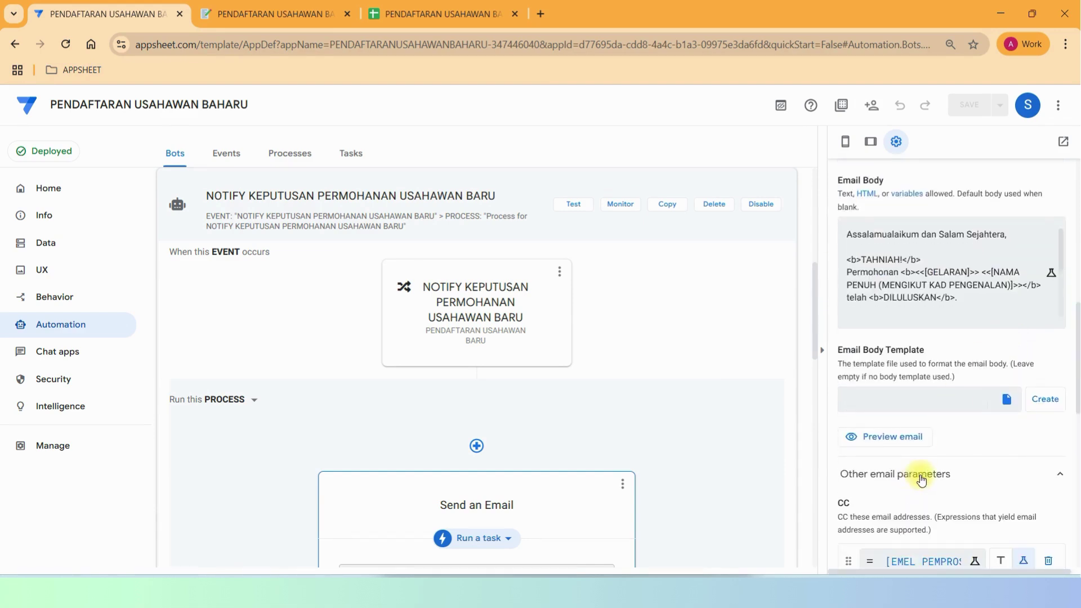
{"action": "scroll", "coordinate": [968, 451], "scroll_direction": "down", "scroll_amount": 5}
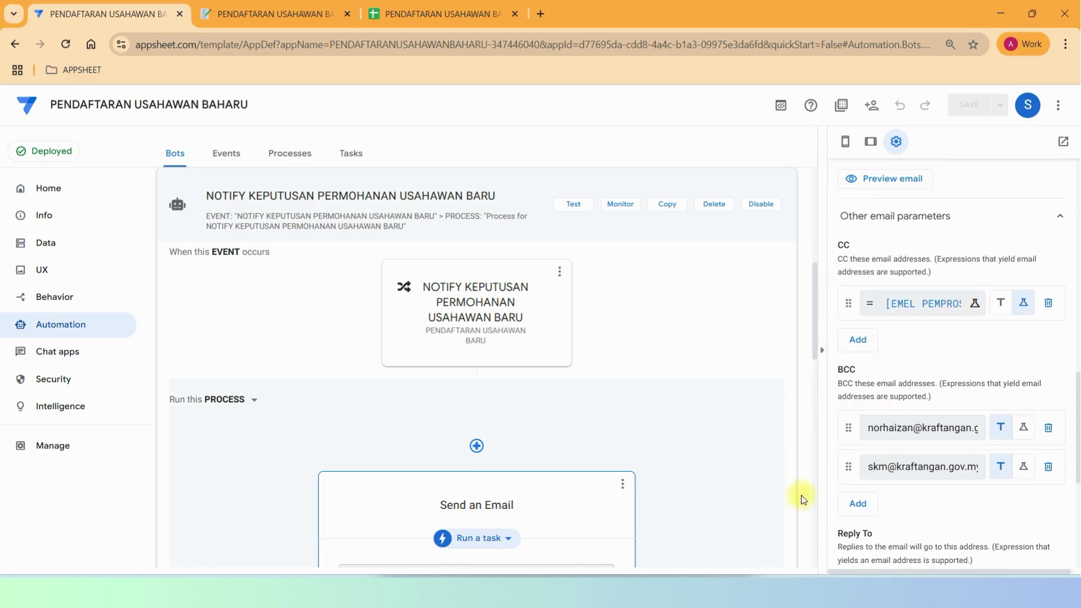
{"action": "left_click", "coordinate": [1000, 470]}
- Close the current bot and review the Send an Email task settings of the NOTIFY MAKLUMAT DIKEMASKINI bot
{"action": "left_click", "coordinate": [176, 205]}
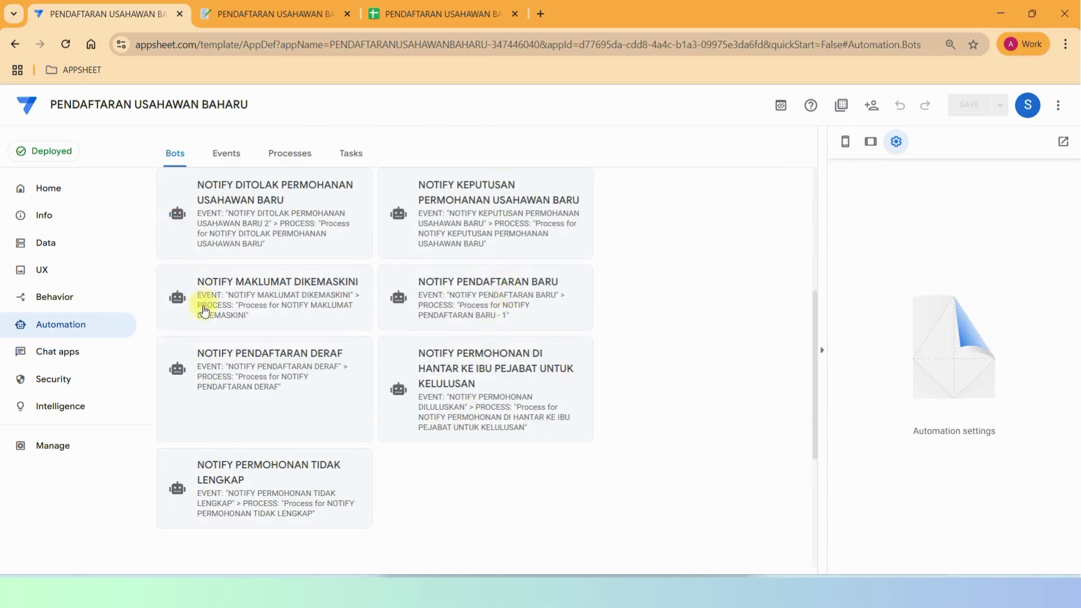
{"action": "left_click", "coordinate": [176, 297]}
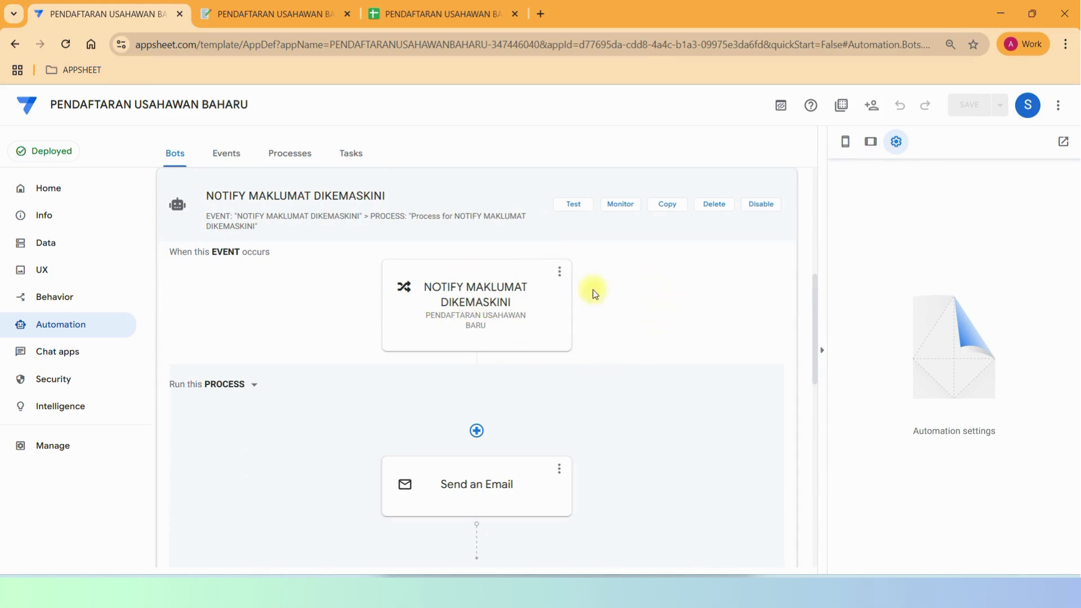
{"action": "left_click", "coordinate": [500, 471]}
{"action": "scroll", "coordinate": [873, 327], "scroll_direction": "down", "scroll_amount": 5}
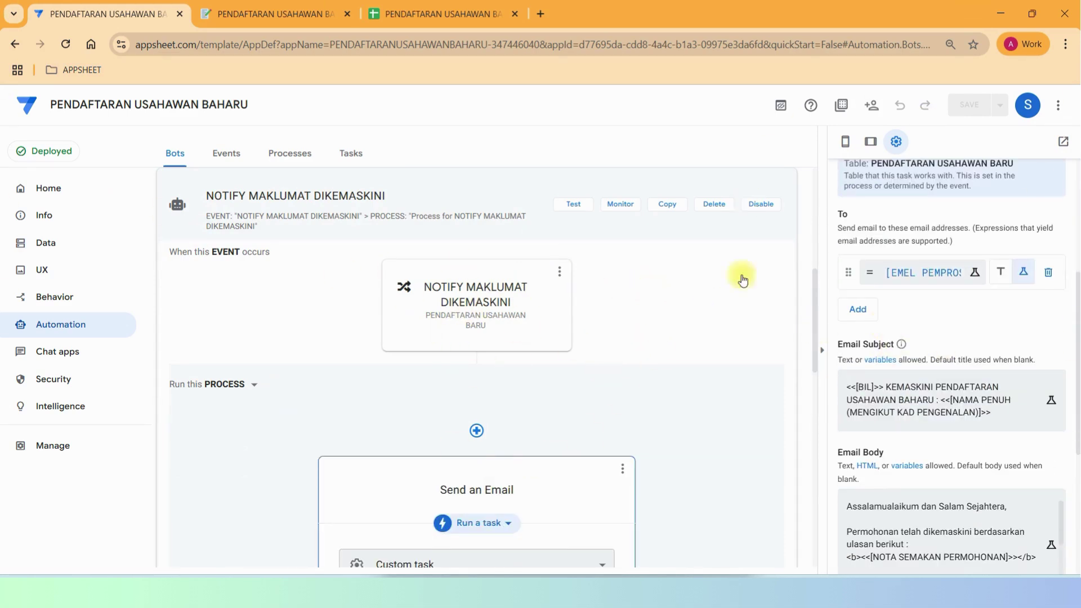
{"action": "scroll", "coordinate": [1011, 382], "scroll_direction": "down", "scroll_amount": 5}
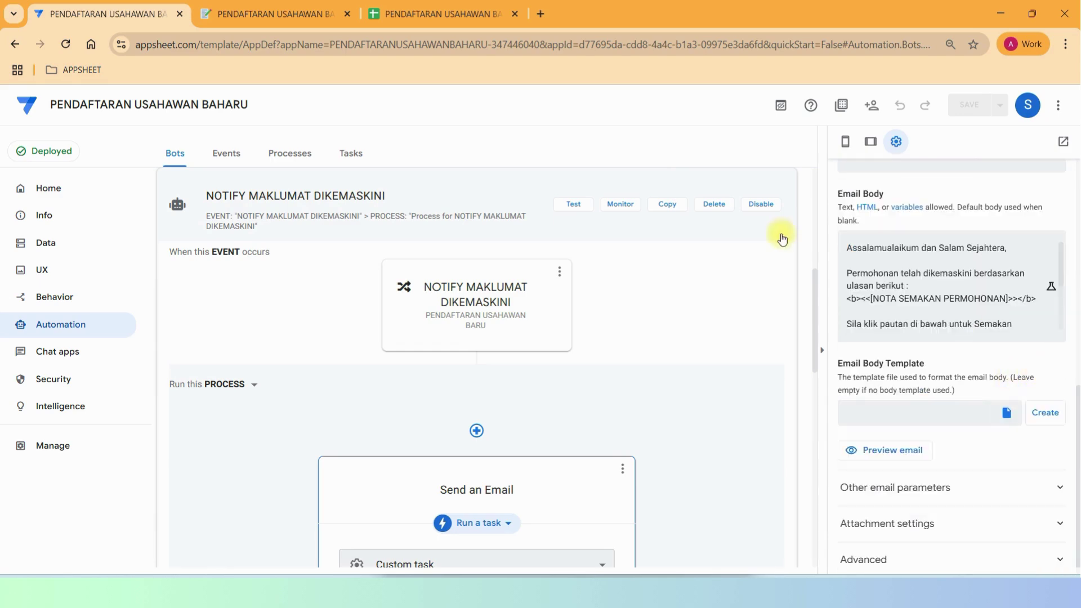
{"action": "scroll", "coordinate": [1054, 411], "scroll_direction": "down", "scroll_amount": 1}
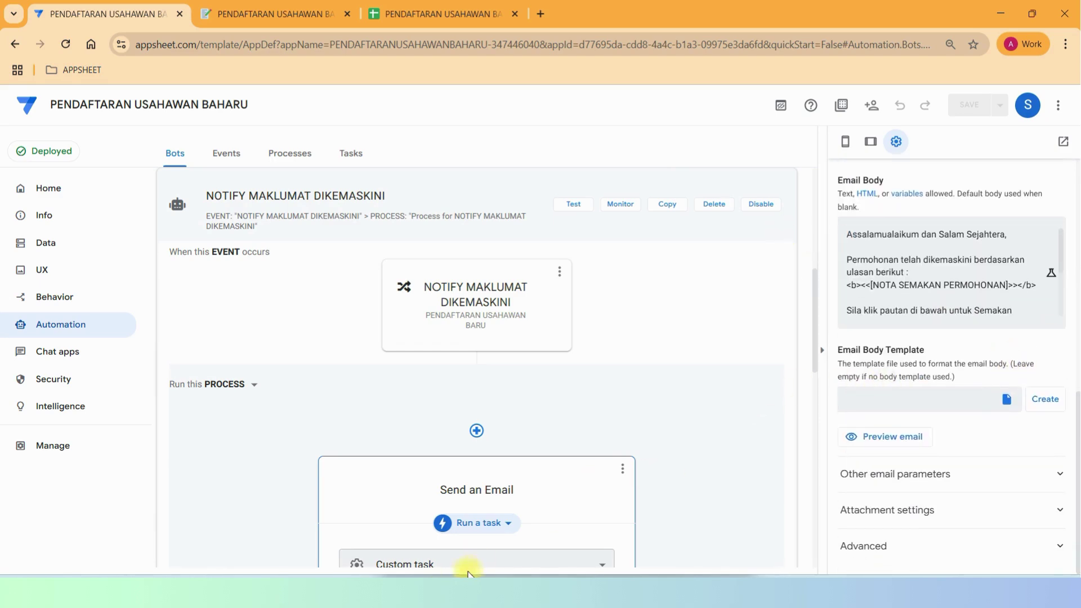
- Open the NOTIFY MAKLUMAT DIKEMASKINI email subject and body templates for inspection, closing each without changes
{"action": "scroll", "coordinate": [926, 338], "scroll_direction": "up", "scroll_amount": 5}
{"action": "left_click", "coordinate": [927, 387]}
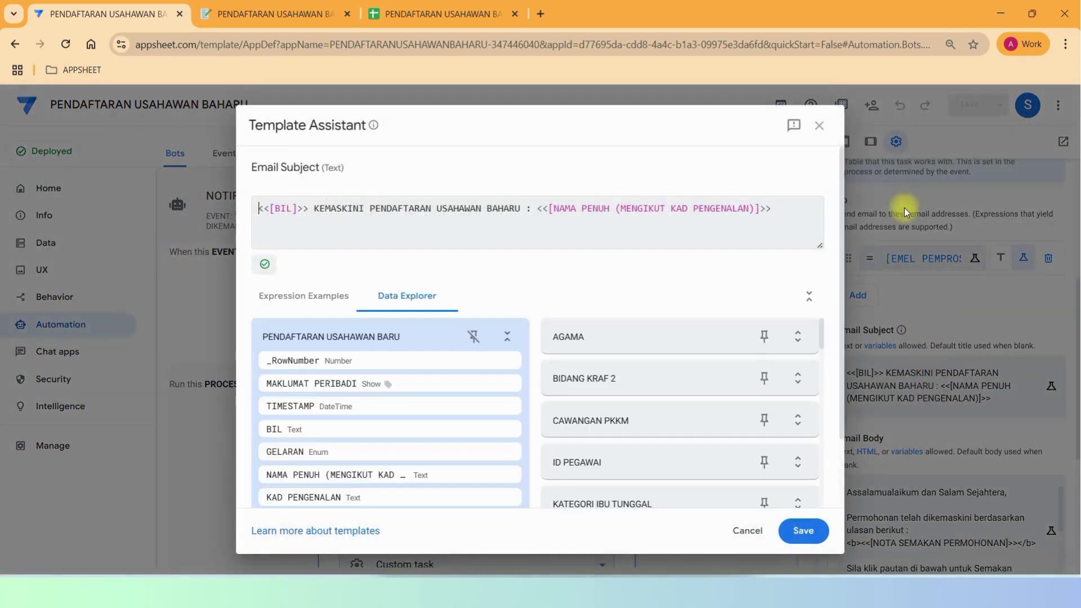
{"action": "left_click", "coordinate": [820, 125]}
{"action": "left_click", "coordinate": [957, 516]}
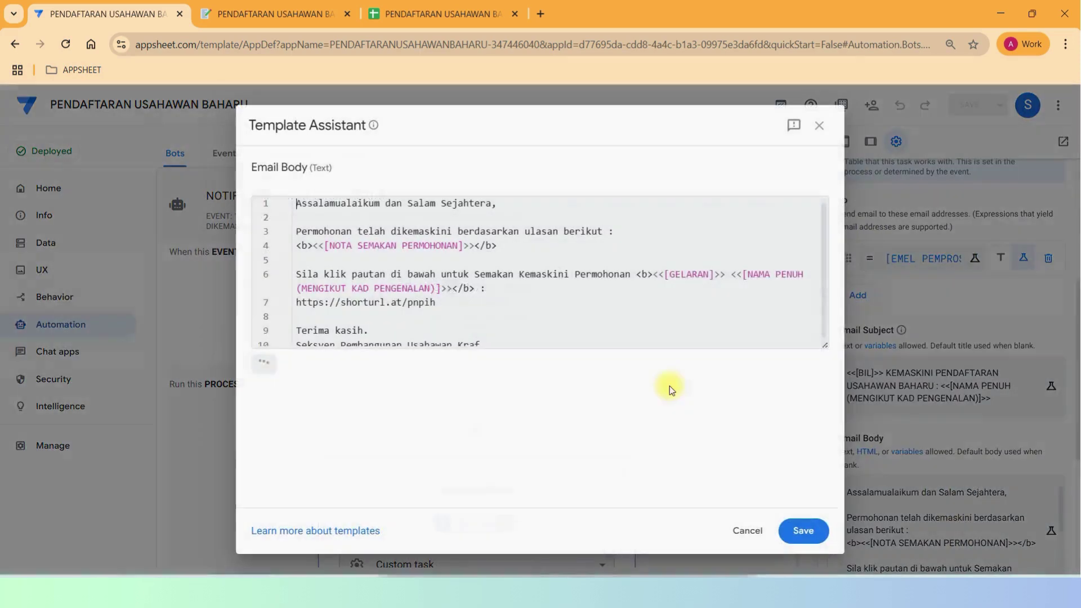
{"action": "left_click", "coordinate": [819, 125]}
{"action": "scroll", "coordinate": [993, 265], "scroll_direction": "up", "scroll_amount": 5}
{"action": "scroll", "coordinate": [993, 265], "scroll_direction": "down", "scroll_amount": 10}
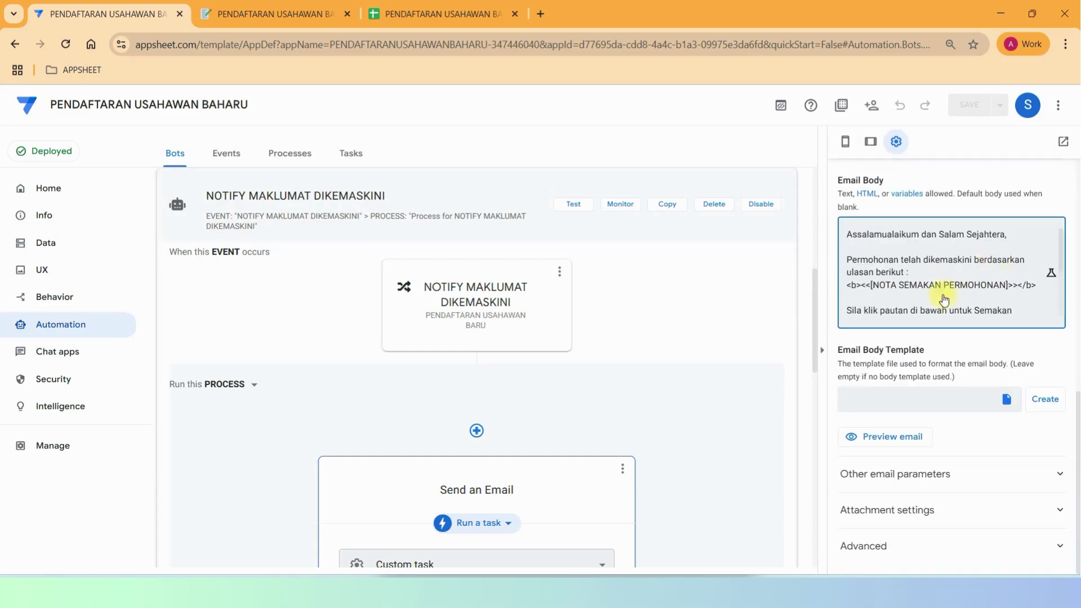
- Close the current bot and review the recipient, subject and body in the SEND EMEL task of NOTIFY PENDAFTARAN BARU
{"action": "left_click", "coordinate": [177, 204]}
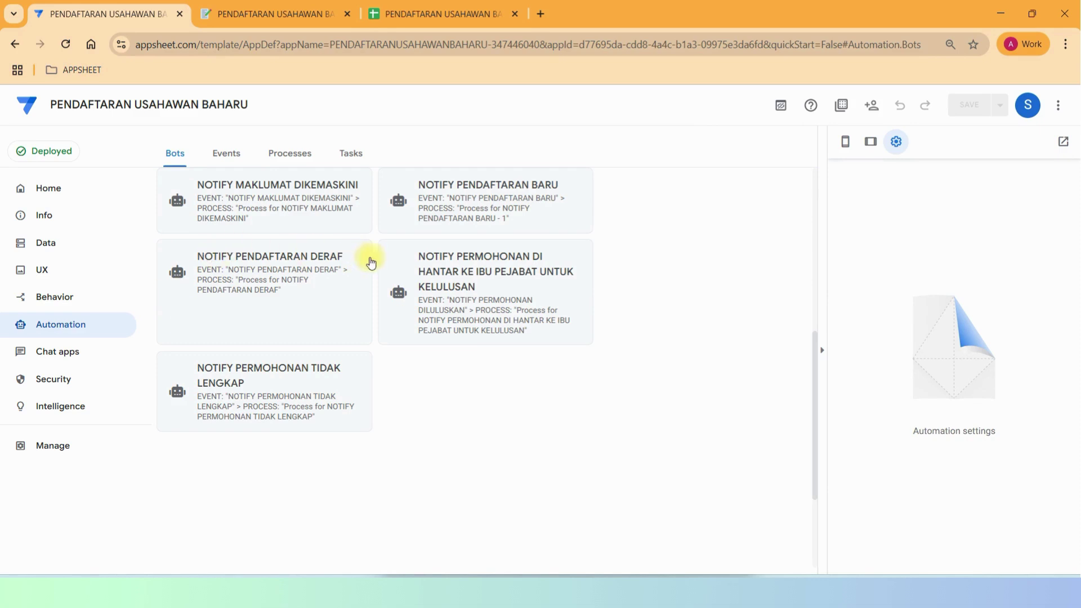
{"action": "left_click", "coordinate": [439, 186]}
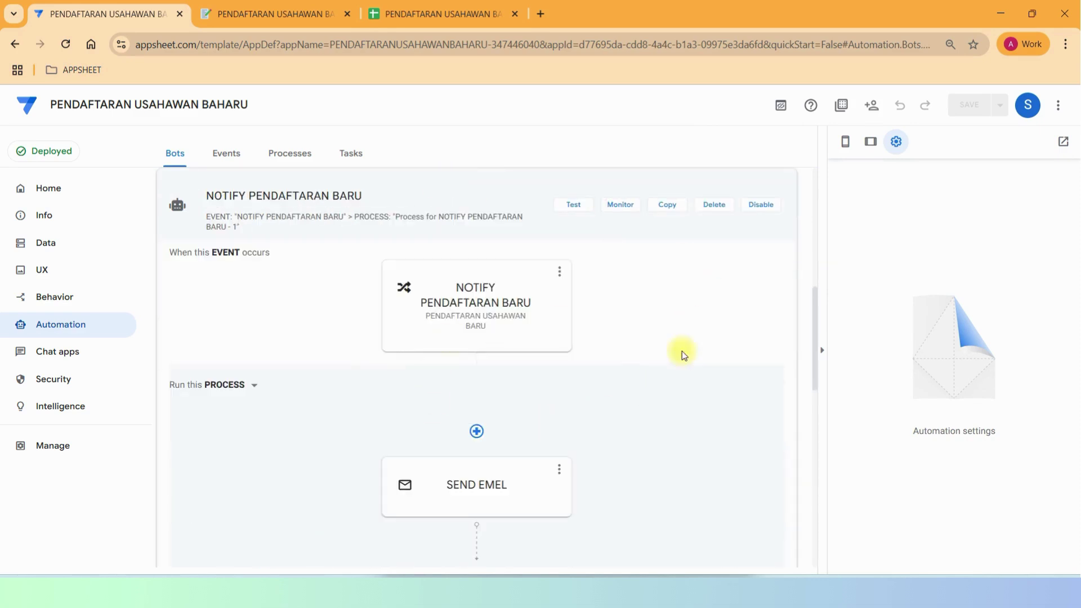
{"action": "scroll", "coordinate": [717, 363], "scroll_direction": "down", "scroll_amount": 5}
{"action": "scroll", "coordinate": [548, 342], "scroll_direction": "up", "scroll_amount": 5}
{"action": "left_click", "coordinate": [472, 485]}
{"action": "scroll", "coordinate": [947, 371], "scroll_direction": "down", "scroll_amount": 5}
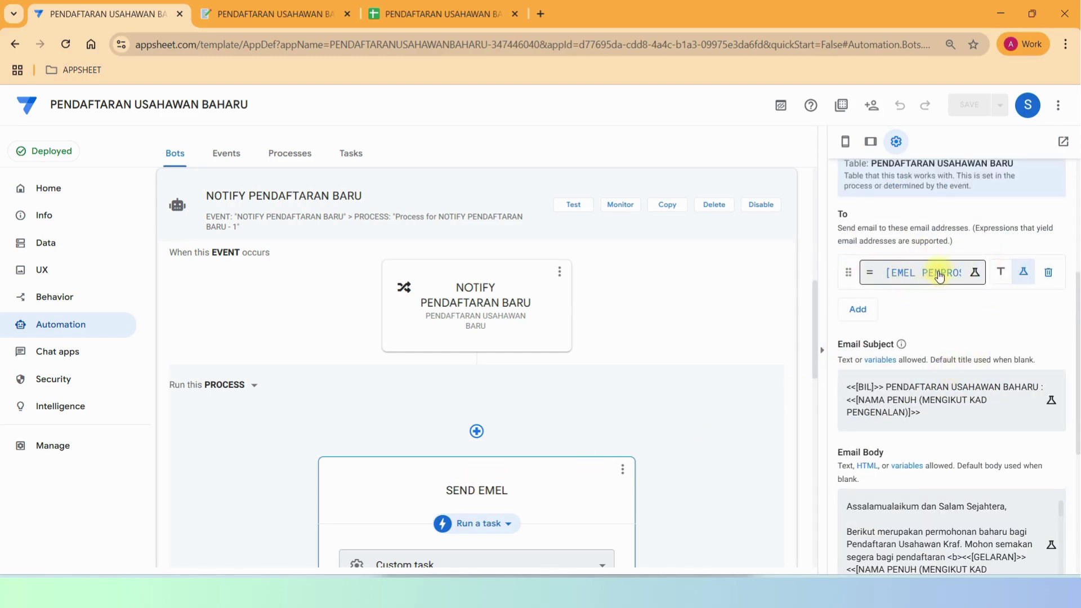
{"action": "scroll", "coordinate": [962, 360], "scroll_direction": "down", "scroll_amount": 5}
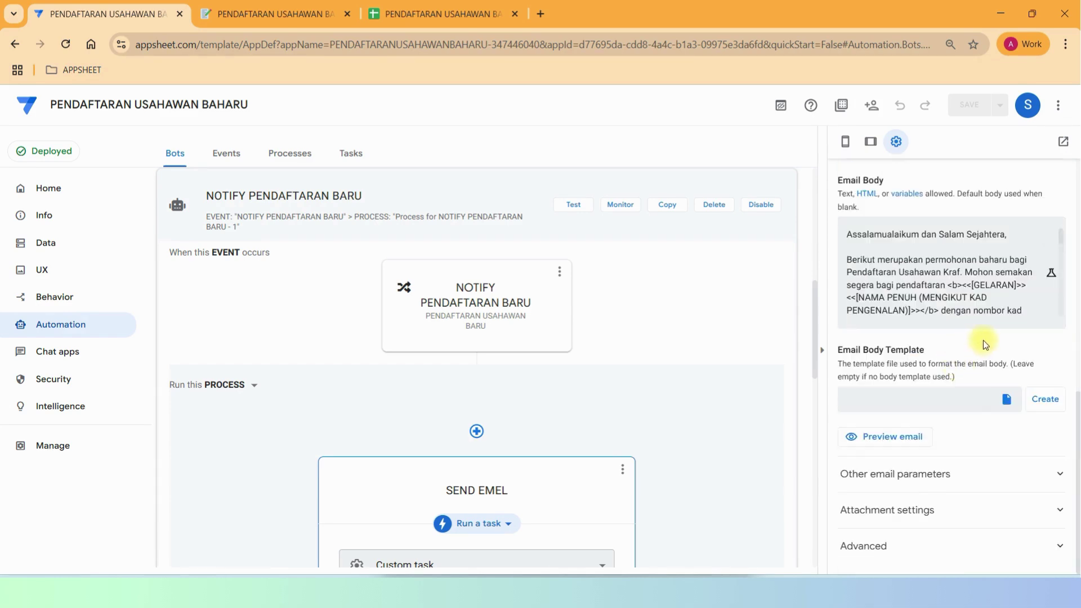
- Switch to the NOTIFY PENDAFTARAN DERAF bot and review its SEND EMEL task, including the BCC recipients and custom From name
{"action": "left_click", "coordinate": [181, 211]}
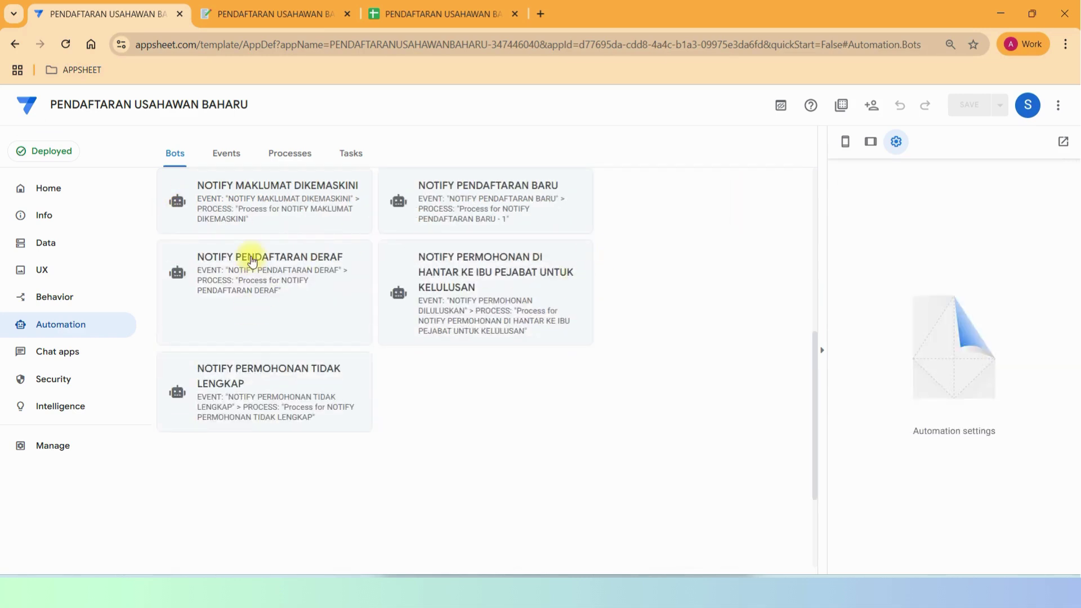
{"action": "left_click", "coordinate": [213, 256]}
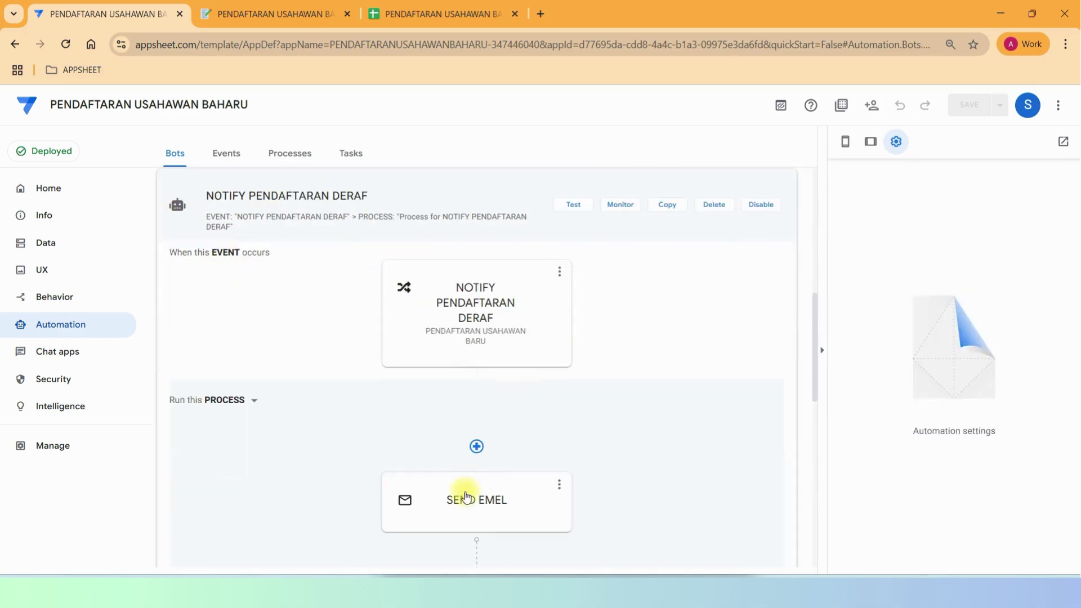
{"action": "left_click", "coordinate": [466, 497]}
{"action": "scroll", "coordinate": [1072, 372], "scroll_direction": "down", "scroll_amount": 5}
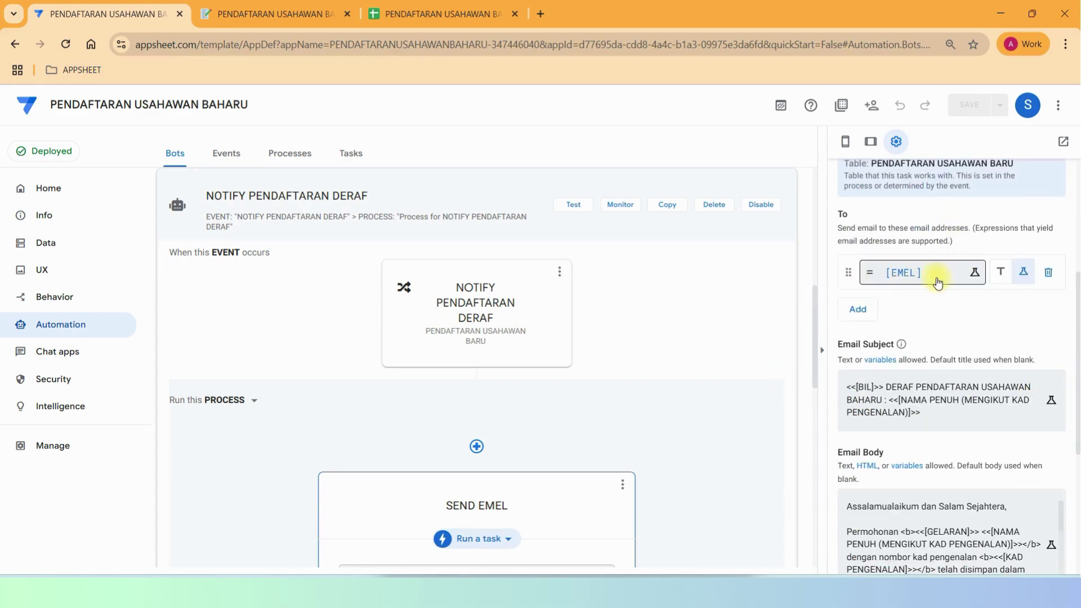
{"action": "scroll", "coordinate": [968, 299], "scroll_direction": "down", "scroll_amount": 5}
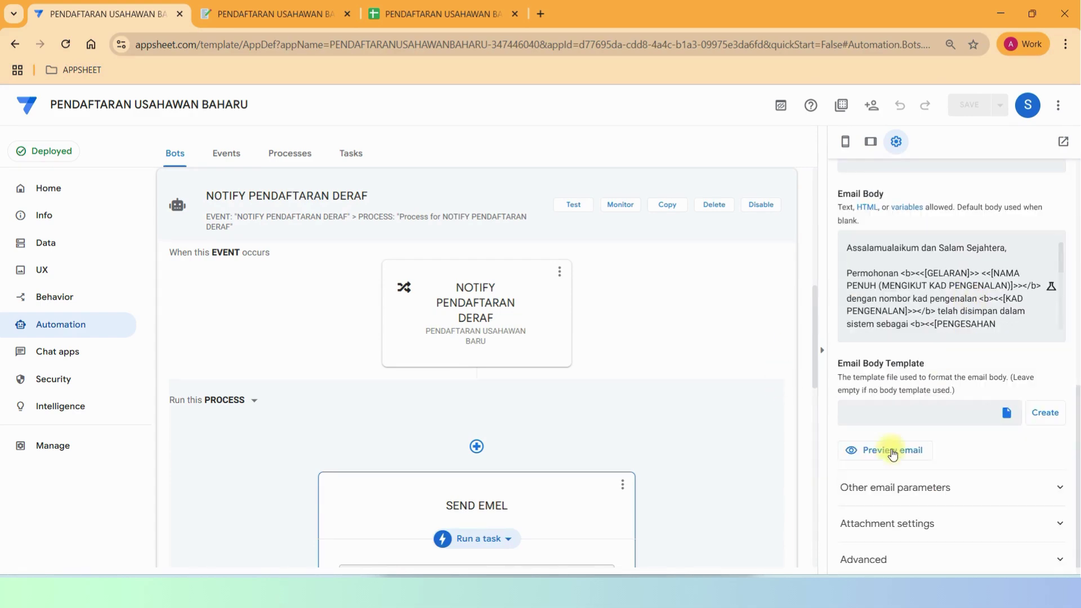
{"action": "left_click", "coordinate": [917, 488]}
{"action": "scroll", "coordinate": [916, 487], "scroll_direction": "down", "scroll_amount": 6}
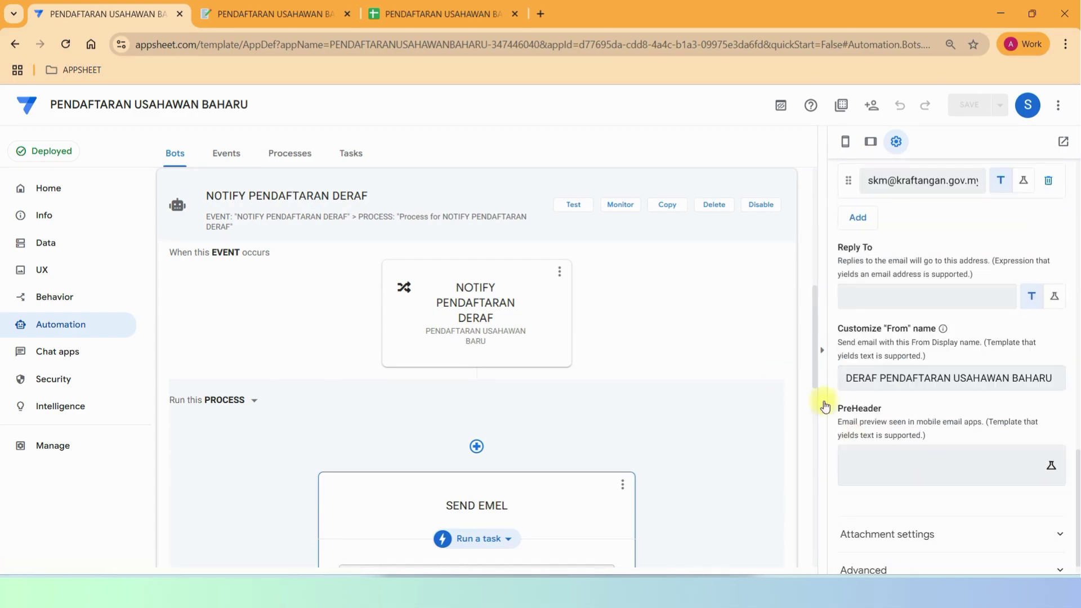
{"action": "scroll", "coordinate": [929, 324], "scroll_direction": "up", "scroll_amount": 5}
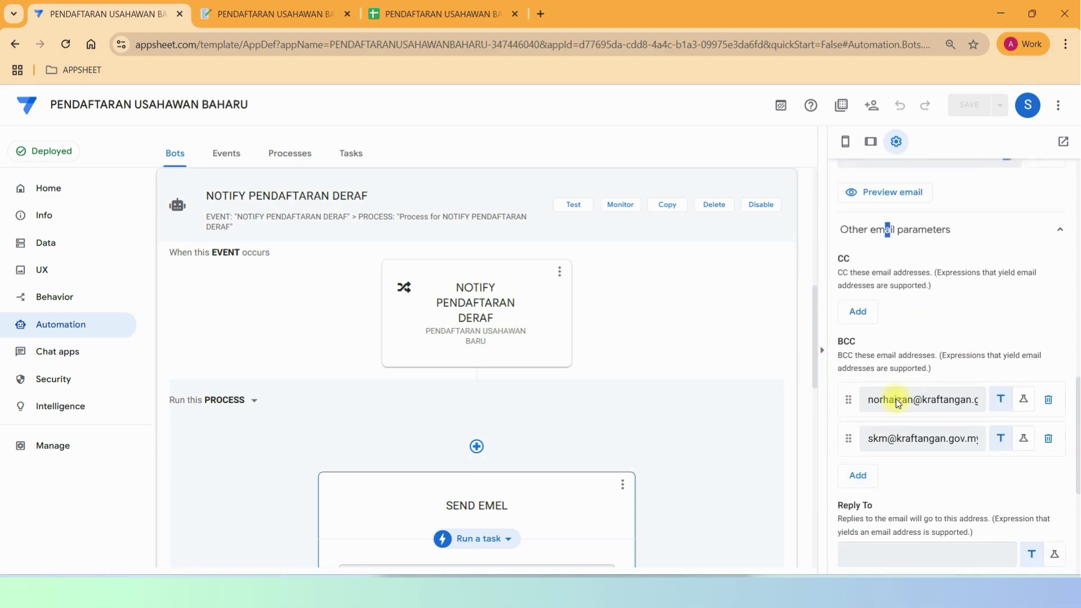
- Switch to the NOTIFY PERMOHONAN DI HANTAR KE IBU PEJABAT UNTUK KELULUSAN bot and review its Send an Email task, including the CC and BCC recipients
{"action": "left_click", "coordinate": [190, 217]}
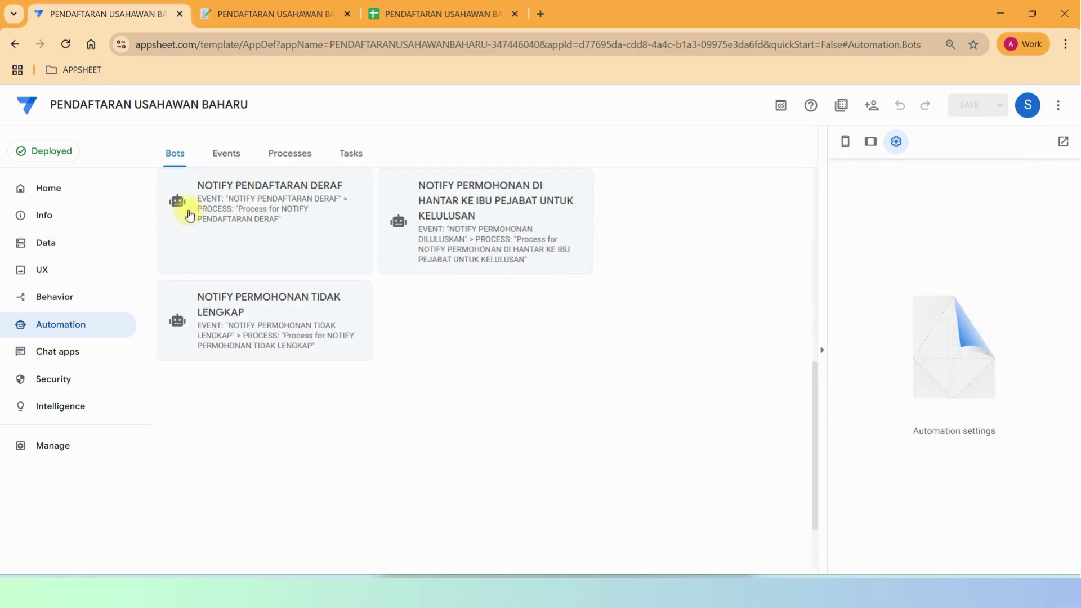
{"action": "left_click", "coordinate": [506, 188]}
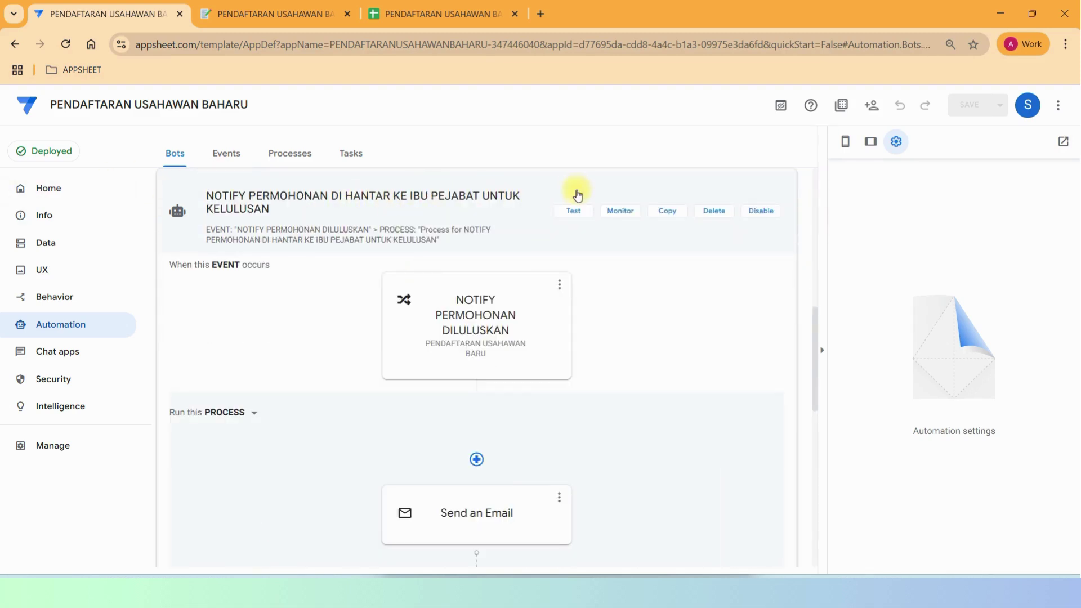
{"action": "left_click", "coordinate": [476, 510]}
{"action": "scroll", "coordinate": [937, 432], "scroll_direction": "down", "scroll_amount": 5}
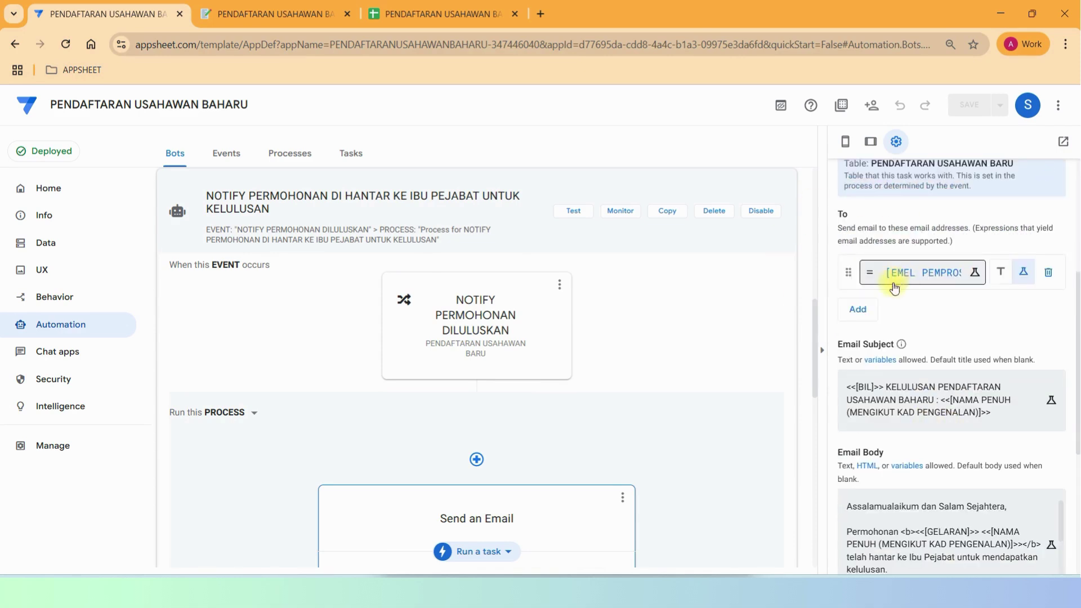
{"action": "scroll", "coordinate": [977, 287], "scroll_direction": "down", "scroll_amount": 5}
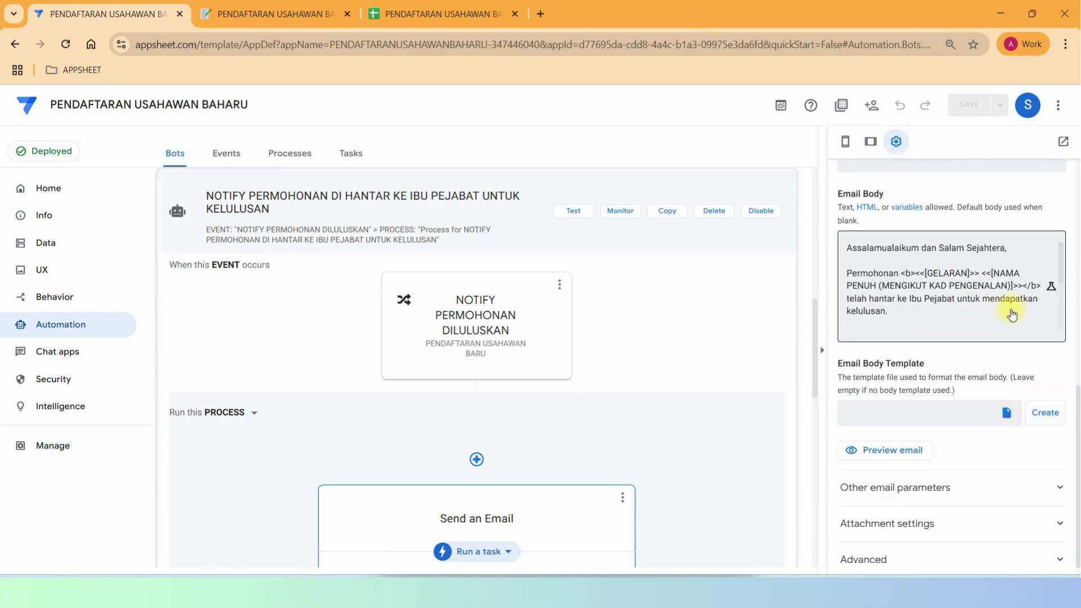
{"action": "scroll", "coordinate": [919, 488], "scroll_direction": "down", "scroll_amount": 1}
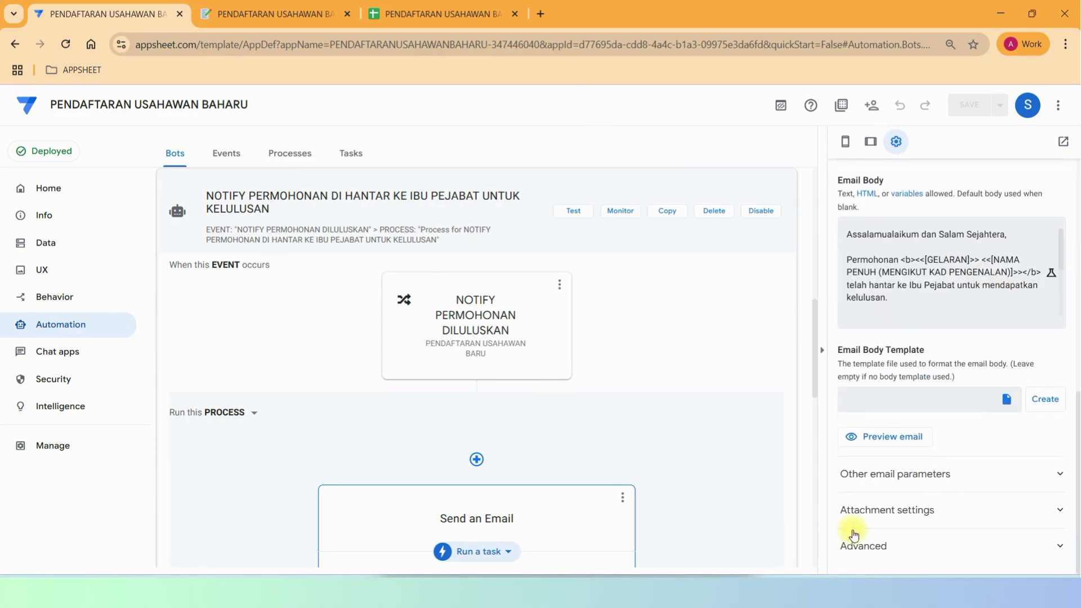
{"action": "left_click", "coordinate": [878, 475]}
{"action": "scroll", "coordinate": [958, 481], "scroll_direction": "down", "scroll_amount": 5}
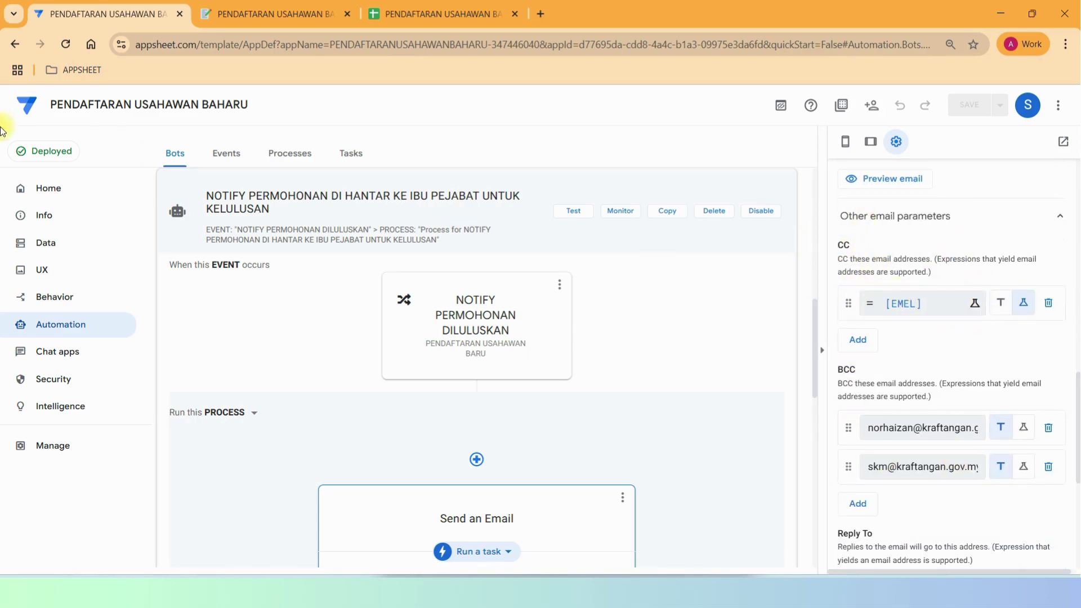
- Switch to the NOTIFY PERMOHONAN TIDAK LENGKAP bot and review its email recipient, subject, body and other email parameters
{"action": "left_click", "coordinate": [178, 216]}
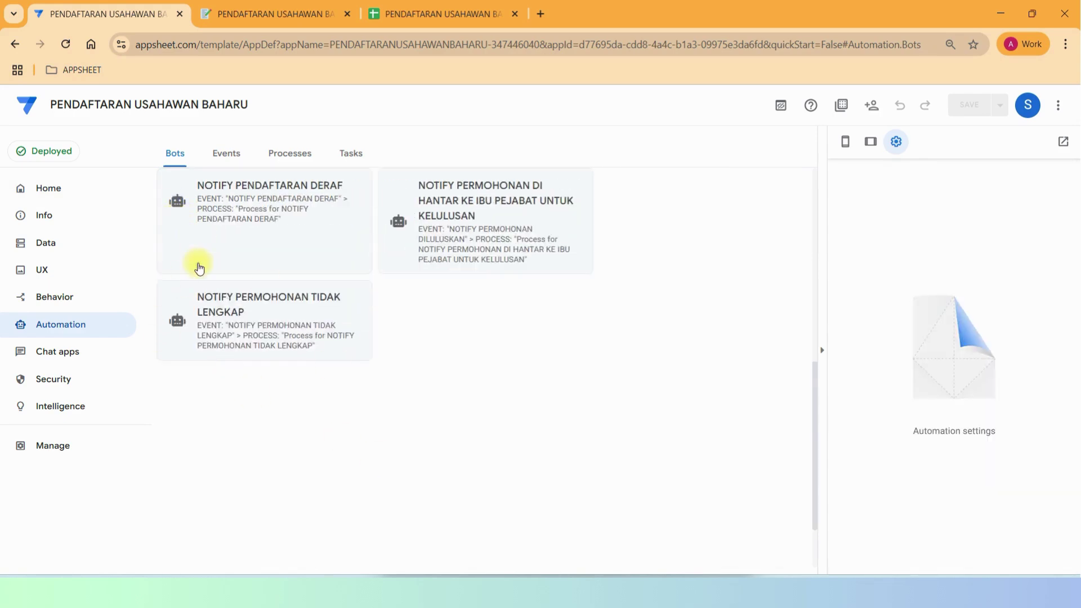
{"action": "left_click", "coordinate": [218, 295]}
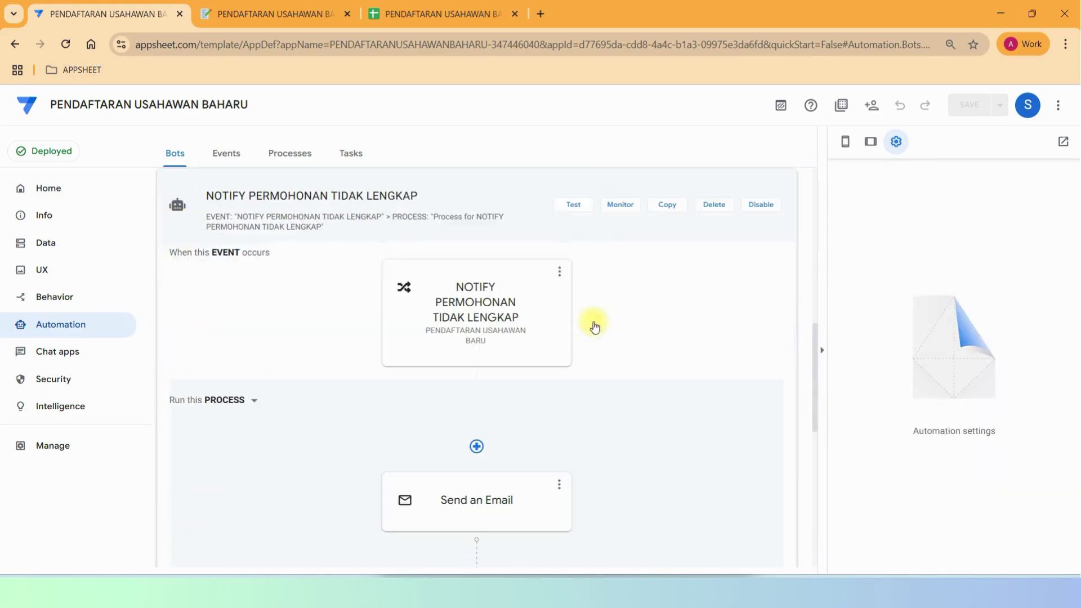
{"action": "left_click", "coordinate": [499, 494]}
{"action": "scroll", "coordinate": [917, 404], "scroll_direction": "down", "scroll_amount": 5}
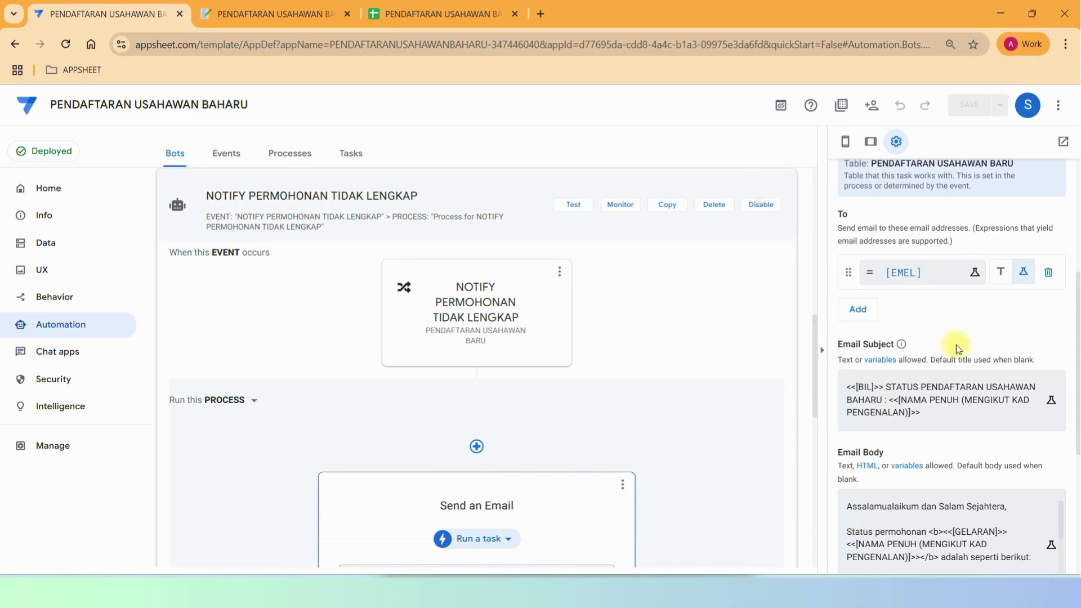
{"action": "scroll", "coordinate": [956, 345], "scroll_direction": "down", "scroll_amount": 5}
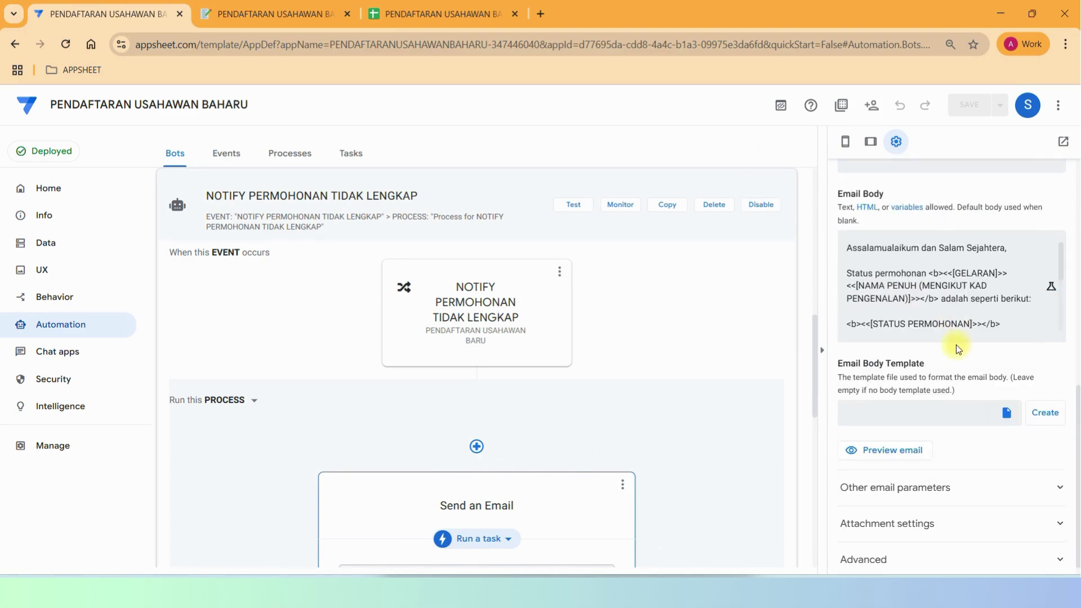
{"action": "left_click", "coordinate": [895, 478]}
{"action": "scroll", "coordinate": [929, 439], "scroll_direction": "down", "scroll_amount": 4}
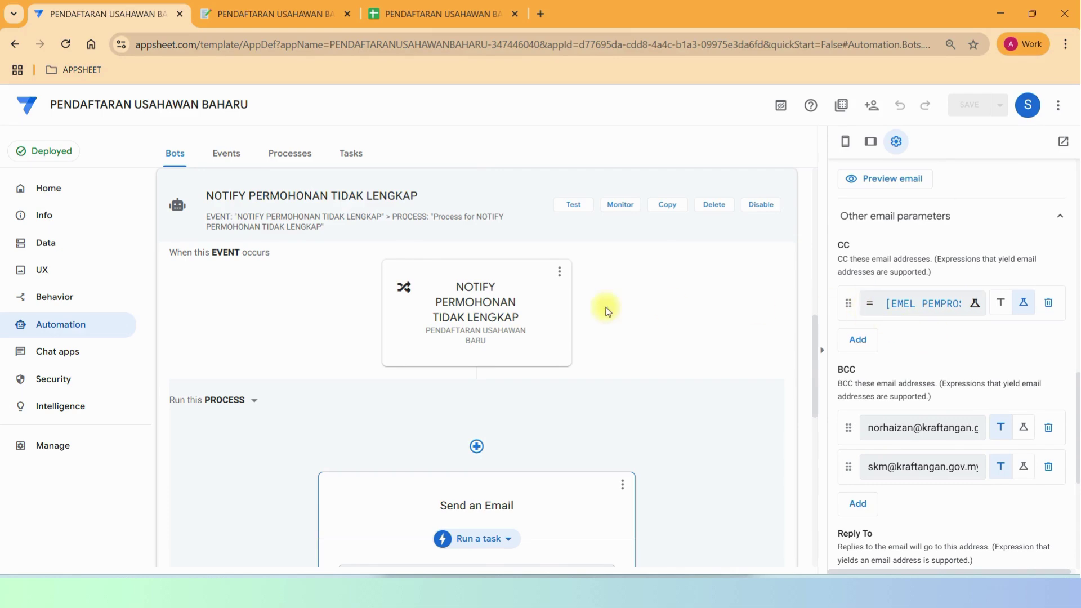
- Close the current bot, look over the full list of bots, and view the Chat apps setup page
{"action": "left_click", "coordinate": [178, 211]}
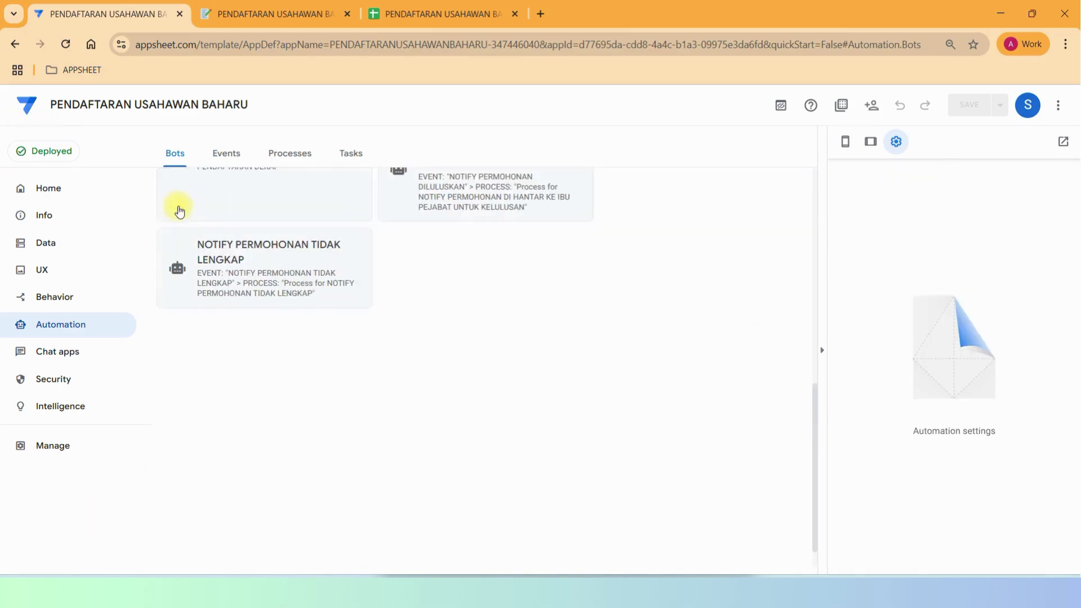
{"action": "scroll", "coordinate": [675, 417], "scroll_direction": "up", "scroll_amount": 5}
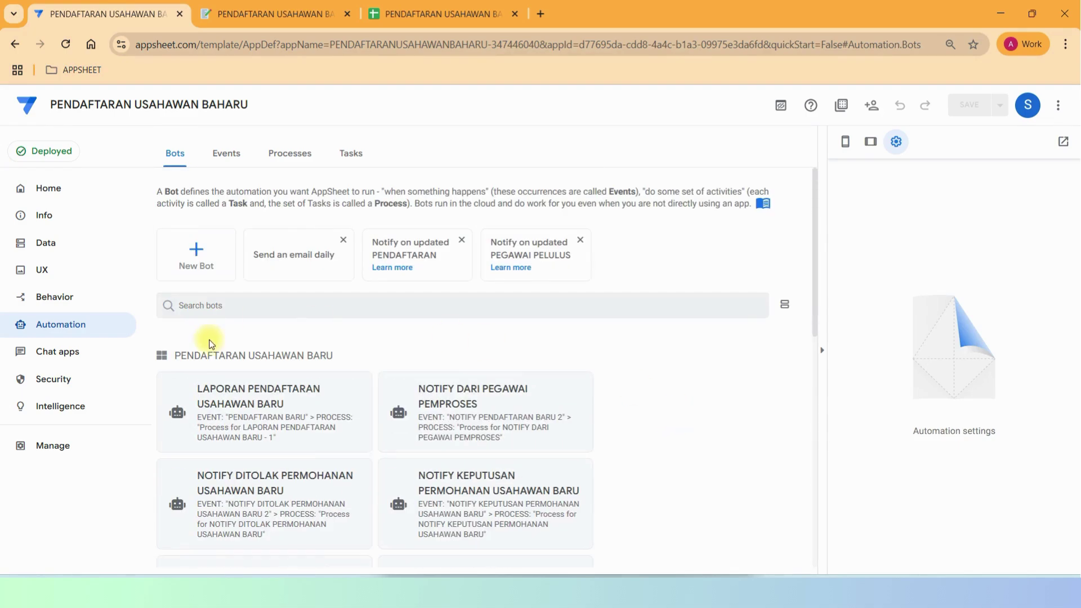
{"action": "scroll", "coordinate": [812, 536], "scroll_direction": "down", "scroll_amount": 5}
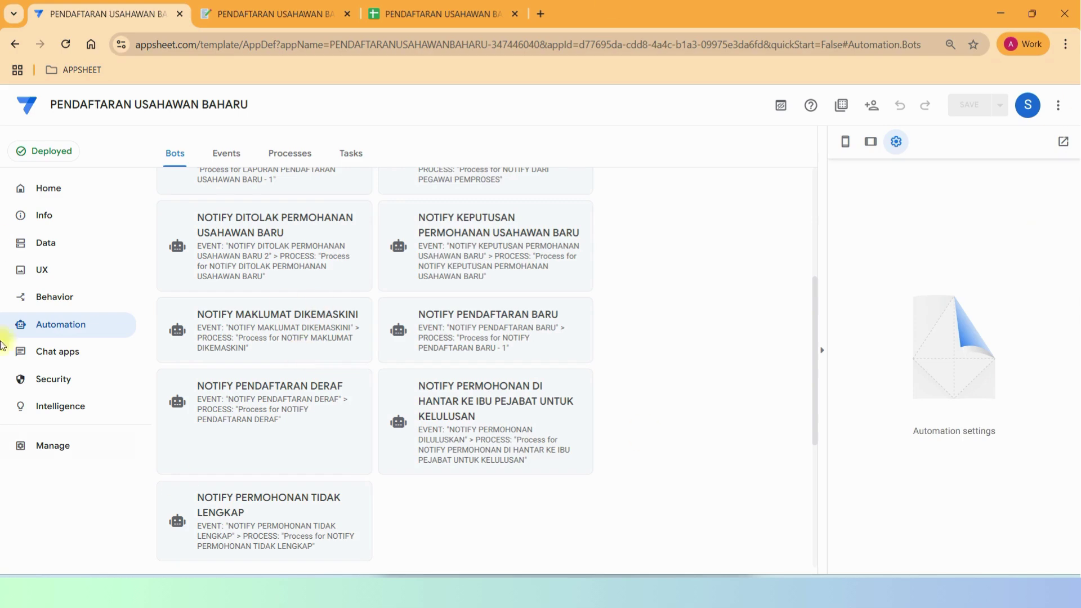
{"action": "left_click", "coordinate": [65, 359]}
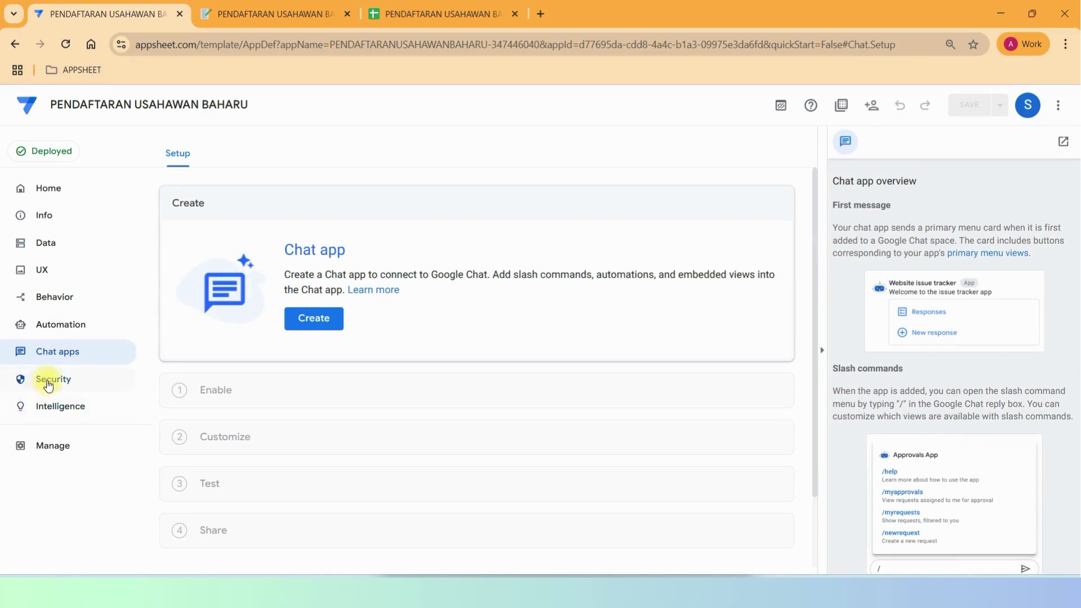
- Review the app's sign-in security settings, keeping Google as authentication provider and checking the signed-in user and public app options
{"action": "left_click", "coordinate": [49, 383]}
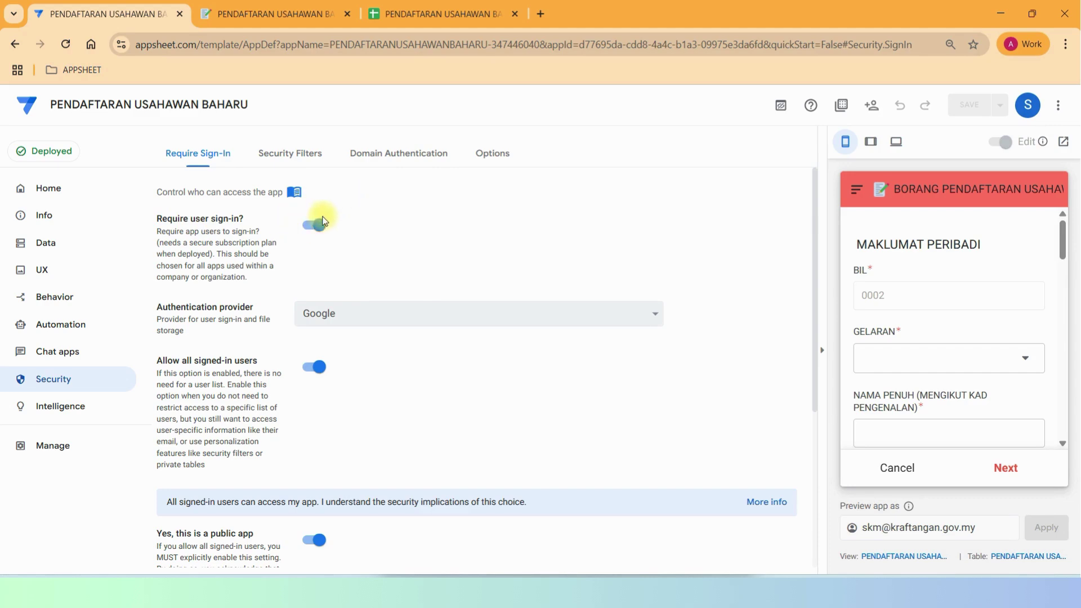
{"action": "left_click", "coordinate": [416, 321]}
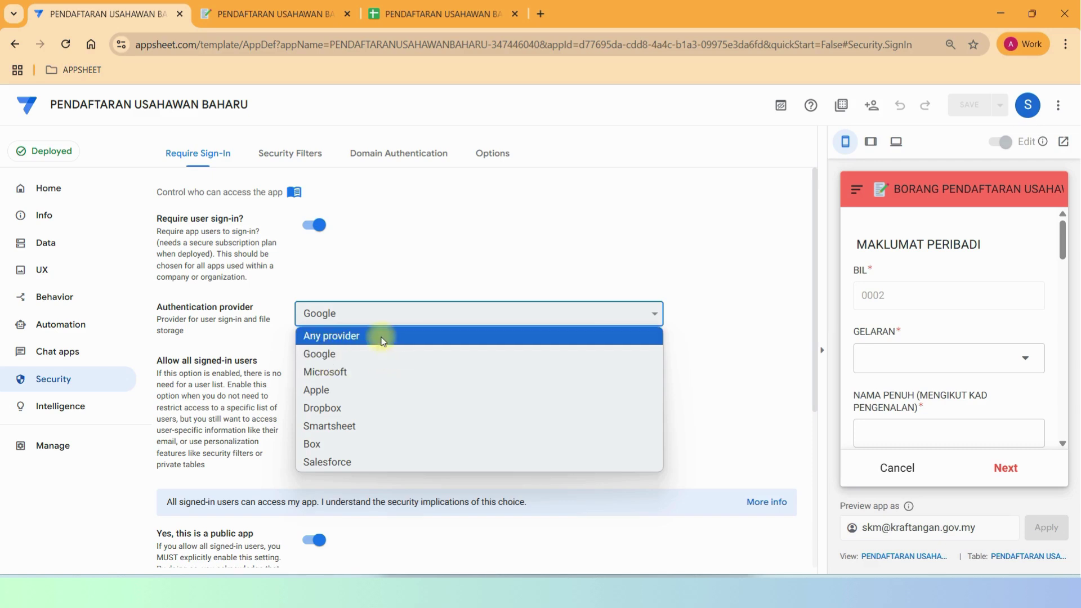
{"action": "left_click", "coordinate": [341, 354]}
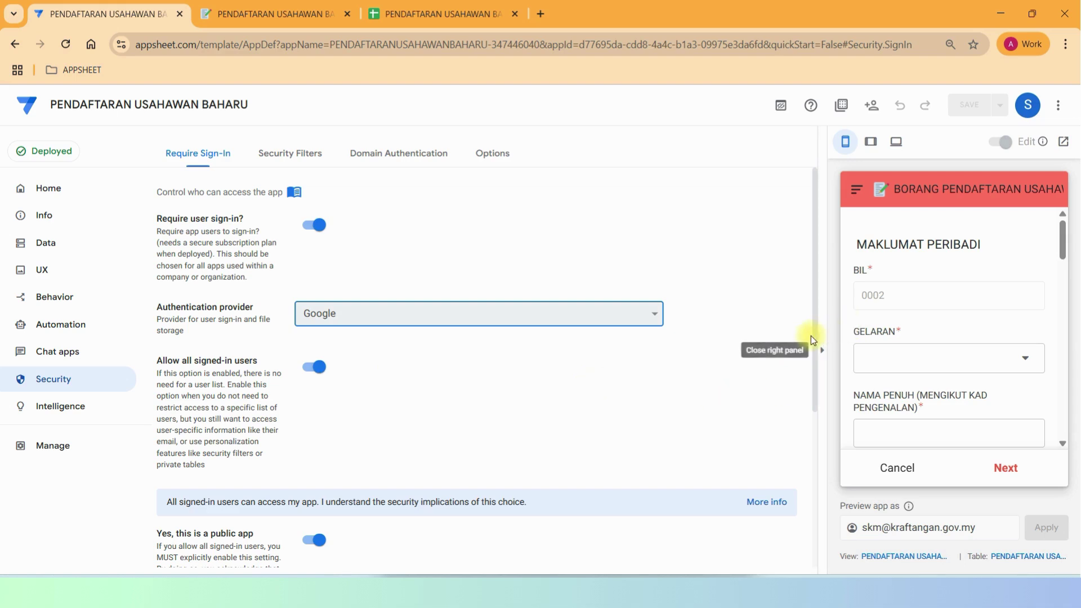
{"action": "left_click_drag", "start_coordinate": [815, 337], "coordinate": [821, 427]}
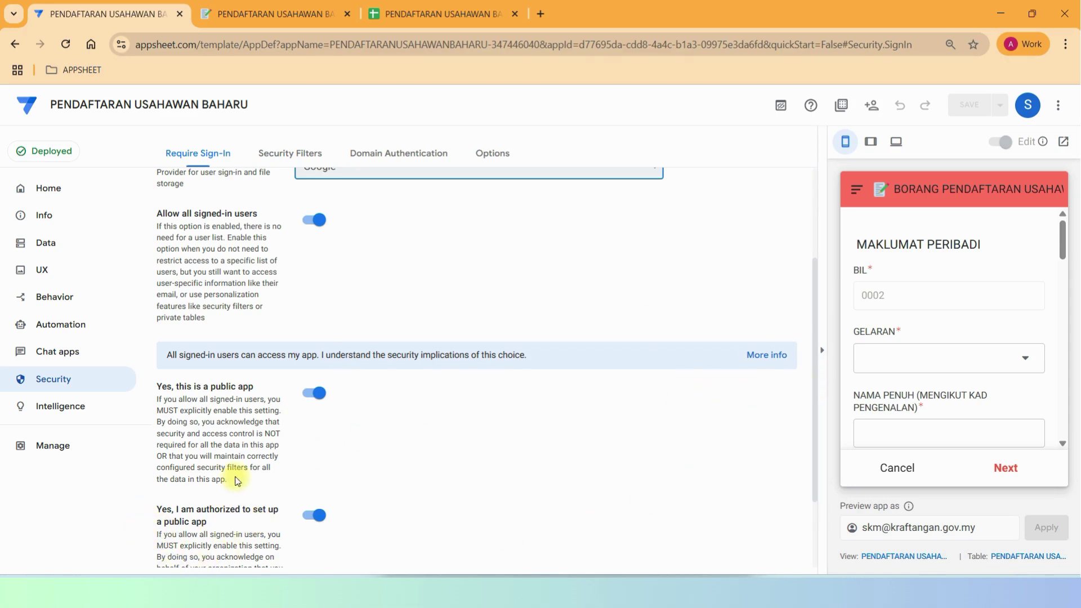
{"action": "left_click_drag", "start_coordinate": [810, 336], "coordinate": [813, 474]}
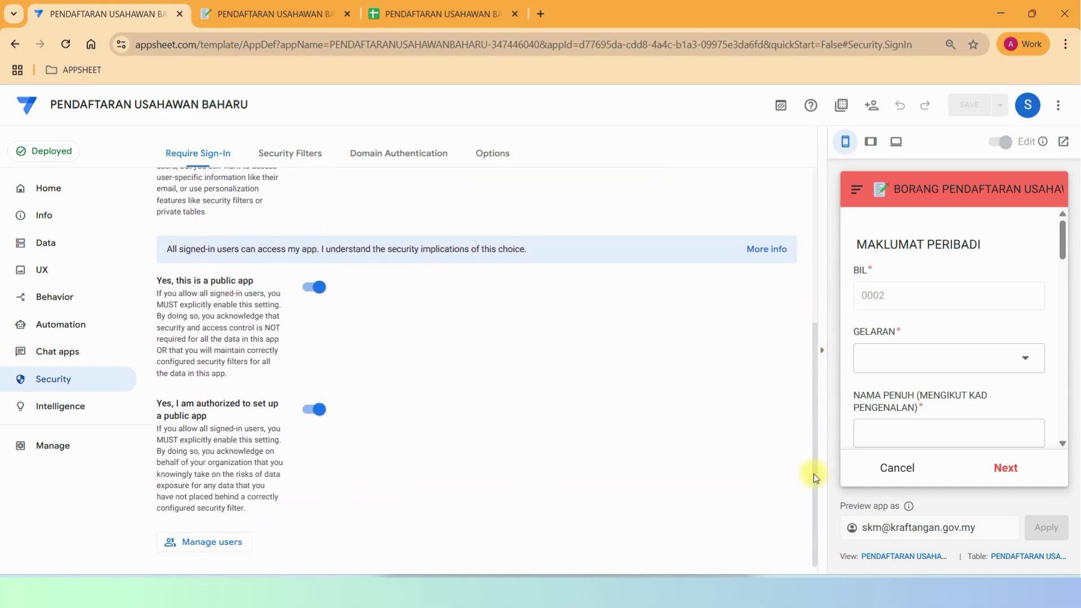
{"action": "left_click_drag", "start_coordinate": [820, 400], "coordinate": [839, 177]}
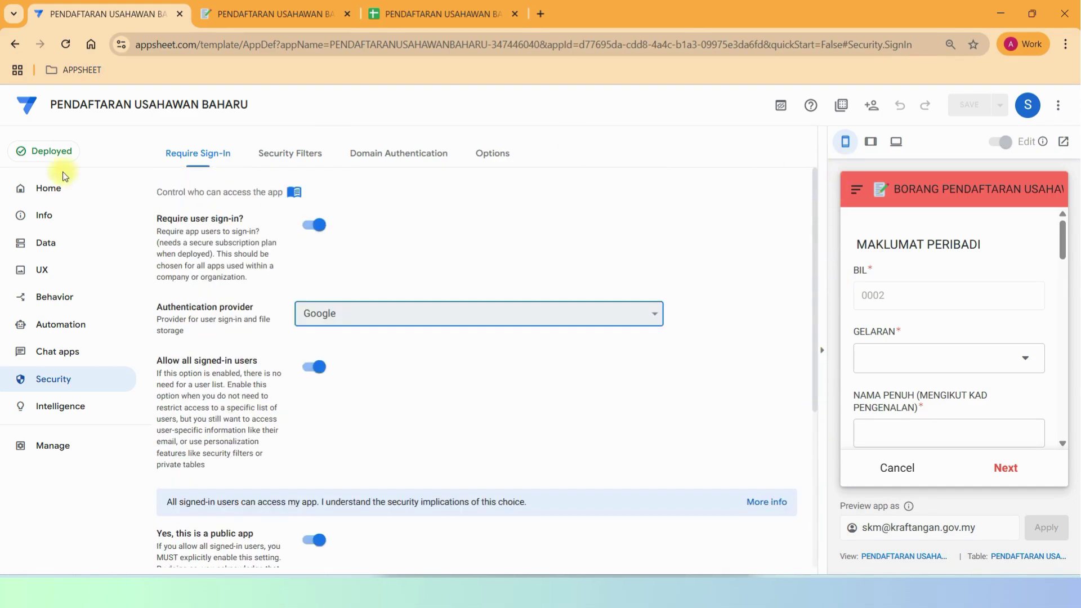
- Review the tables' security filters, the domain authentication page and the app's security options
{"action": "left_click", "coordinate": [300, 157]}
{"action": "scroll", "coordinate": [527, 191], "scroll_direction": "down", "scroll_amount": 5}
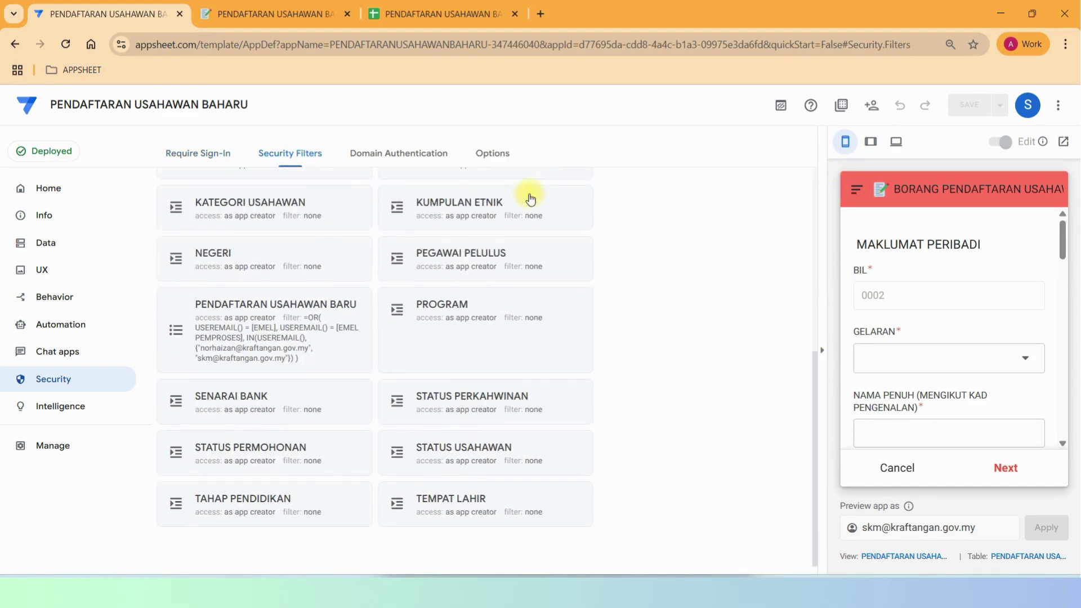
{"action": "left_click", "coordinate": [389, 156]}
{"action": "left_click", "coordinate": [497, 160]}
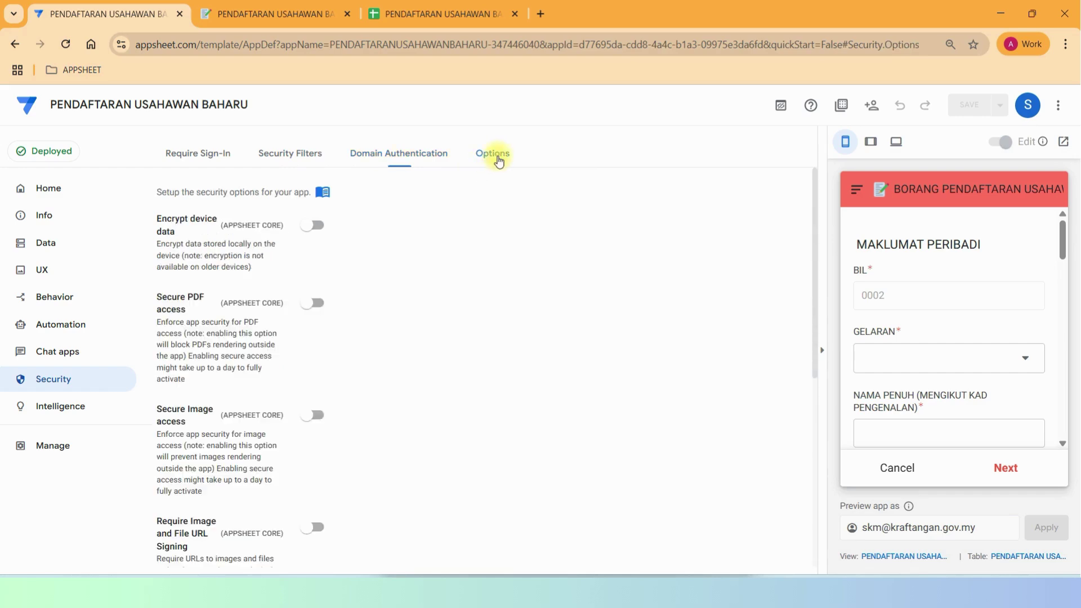
{"action": "scroll", "coordinate": [558, 428], "scroll_direction": "down", "scroll_amount": 6}
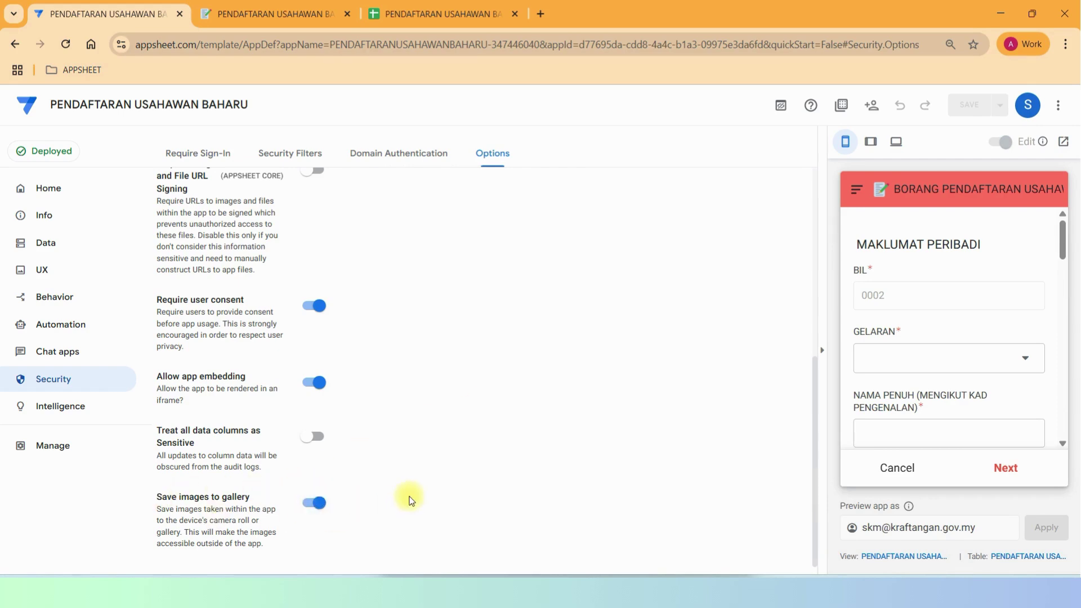
{"action": "scroll", "coordinate": [446, 439], "scroll_direction": "up", "scroll_amount": 5}
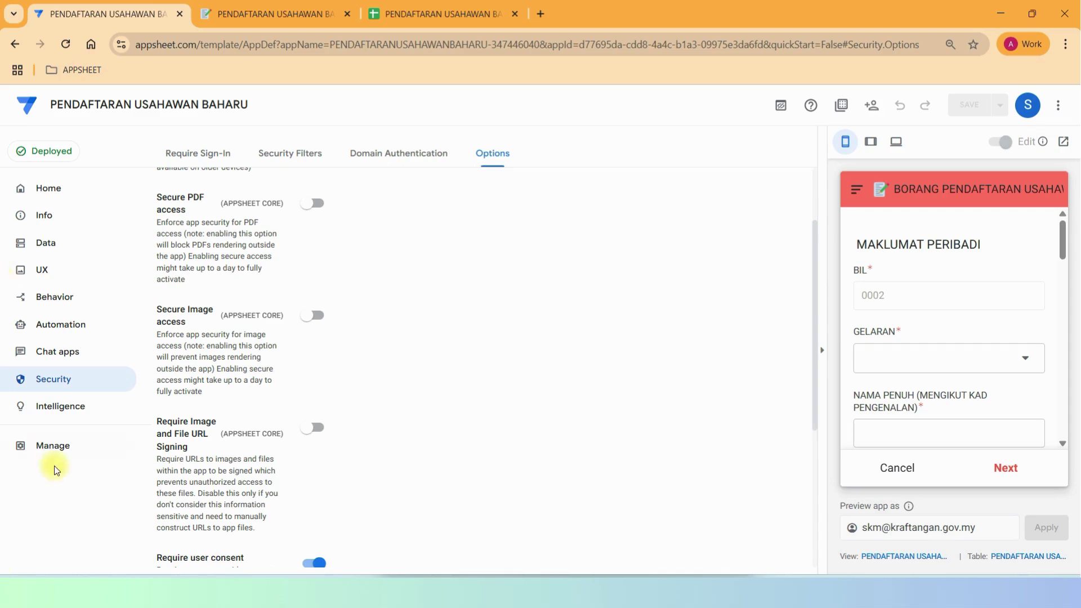
- Look at the app's Intelligence, Info and Data sections, ending on the list of tables
{"action": "left_click", "coordinate": [63, 411]}
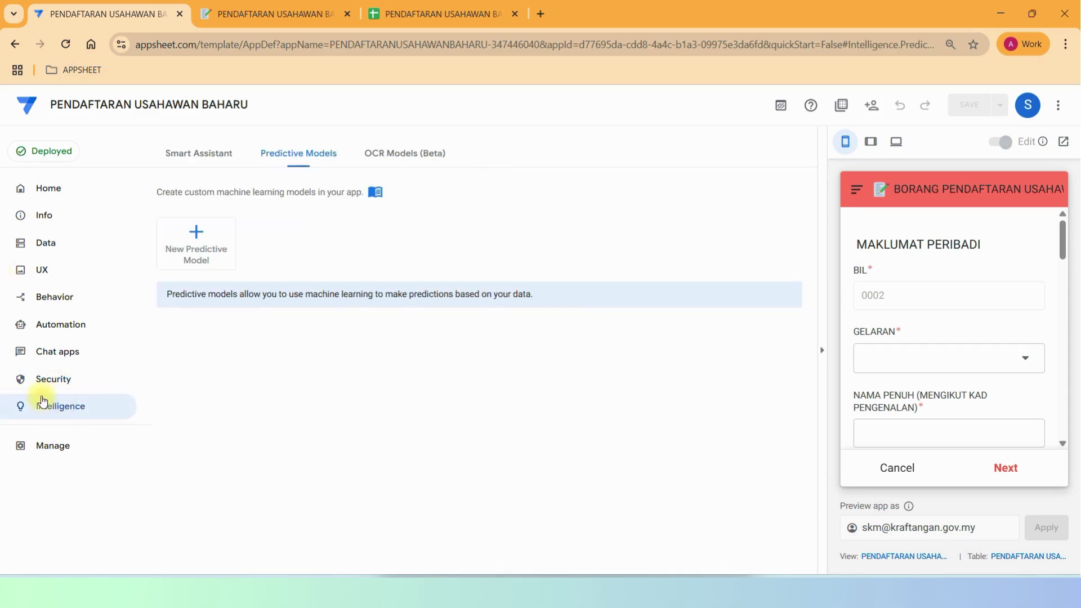
{"action": "left_click", "coordinate": [61, 217]}
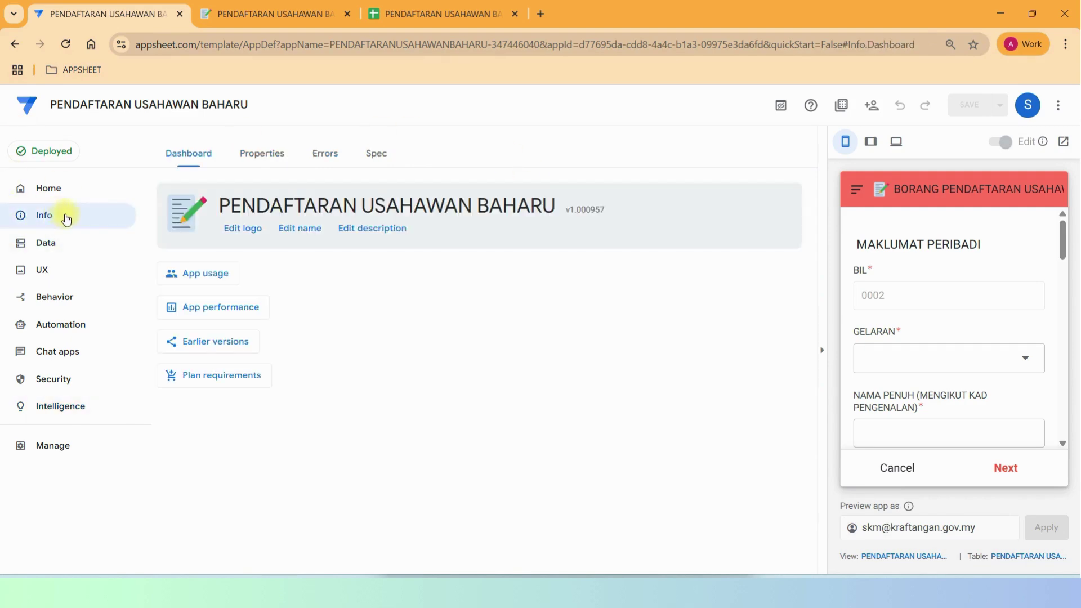
{"action": "left_click", "coordinate": [46, 248]}
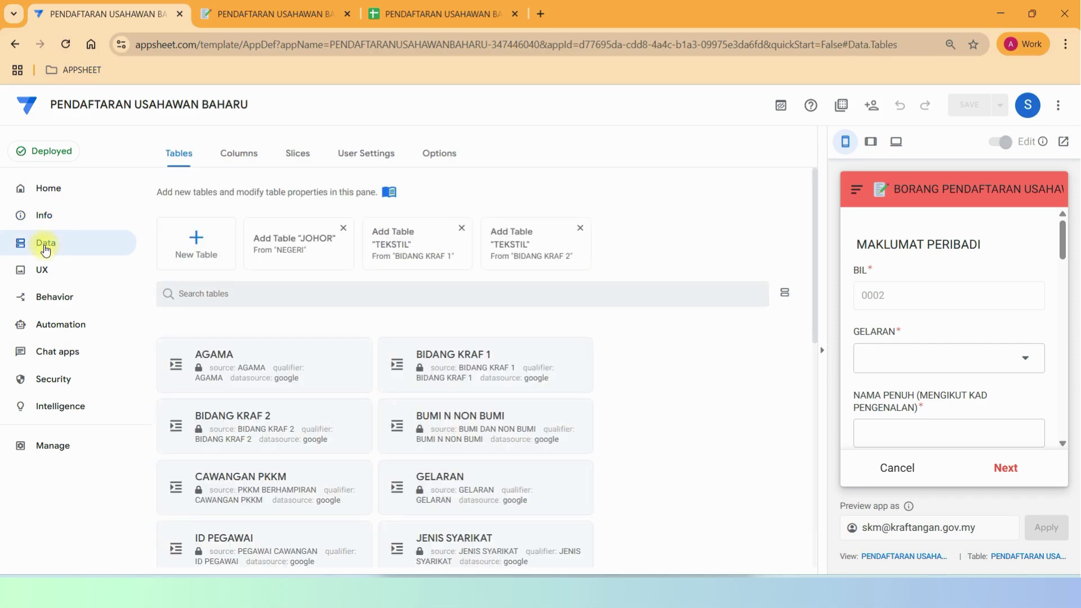
- Set the app preview to tablet size and switch to the running PENDAFTARAN USAHAWAN BAHARU app
{"action": "left_click", "coordinate": [870, 143]}
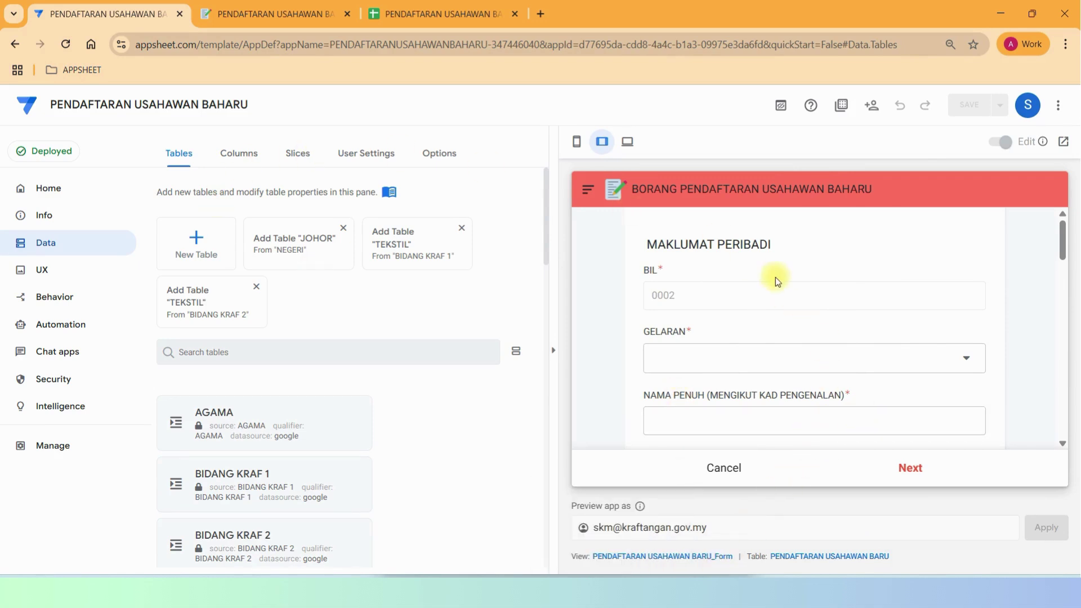
{"action": "left_click", "coordinate": [307, 13]}
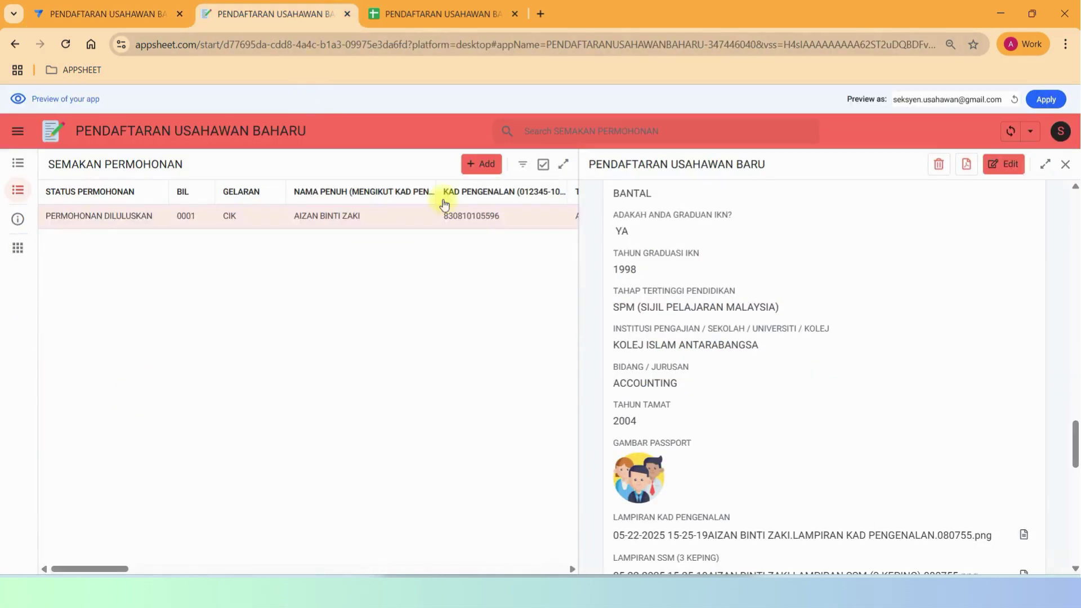